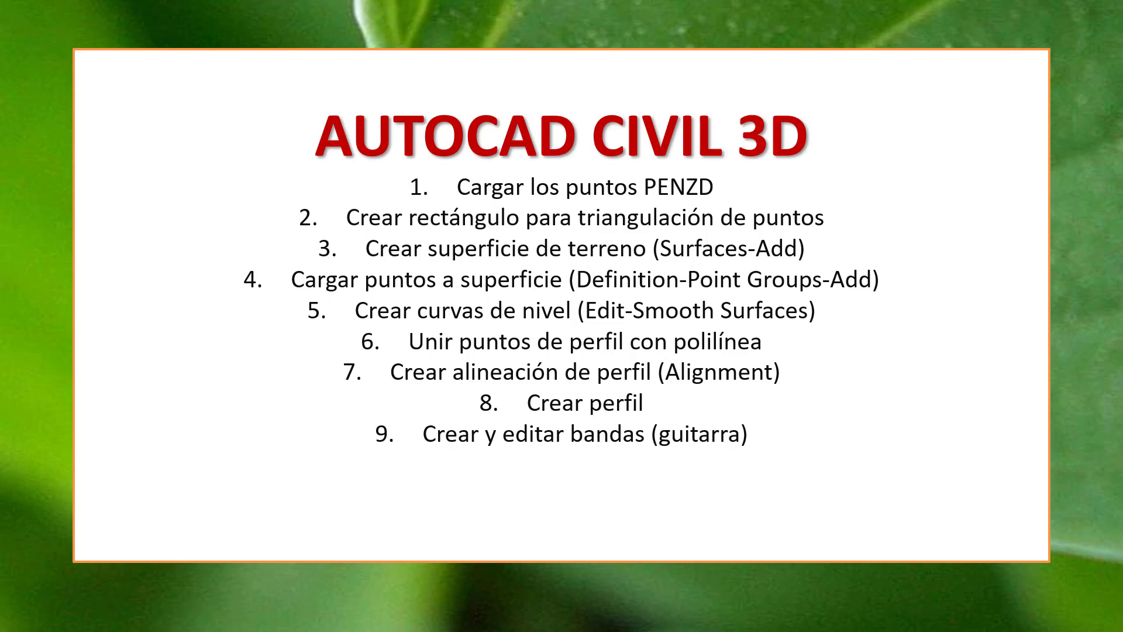
# Exit the PowerPoint slide show back to Normal view on the AutoCAD Civil 3D slide.
pyautogui.press('Escape')
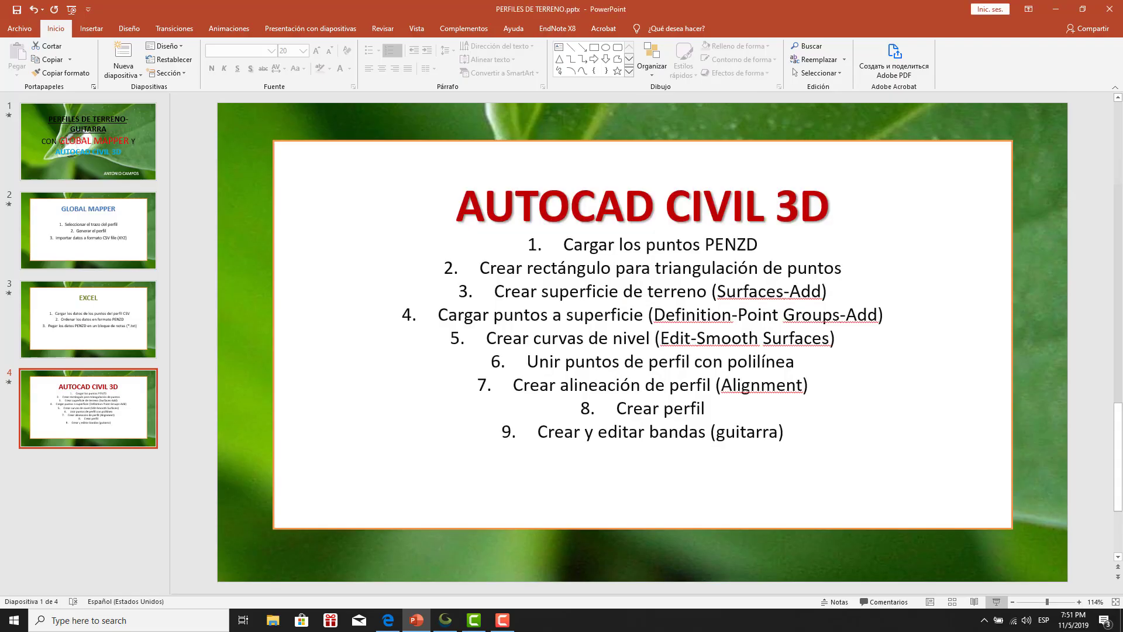
# Draw a Path Profile line across the SRTM terrain, showing a 2.65 km profile peaking near 400 m.
pyautogui.click(455, 622)
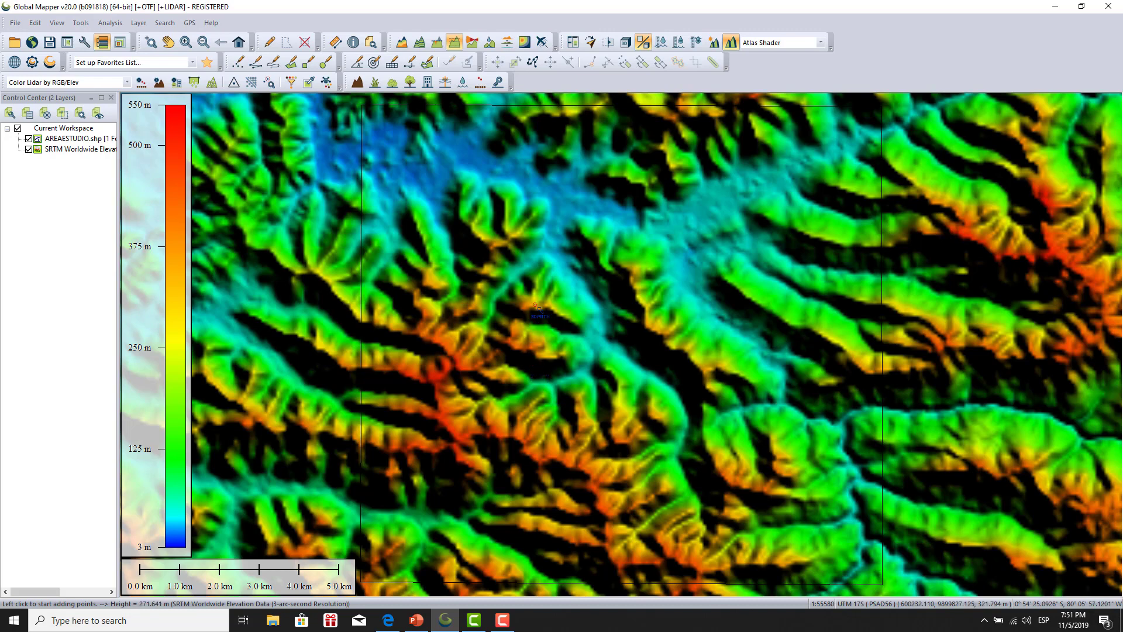
pyautogui.click(456, 47)
pyautogui.click(525, 365)
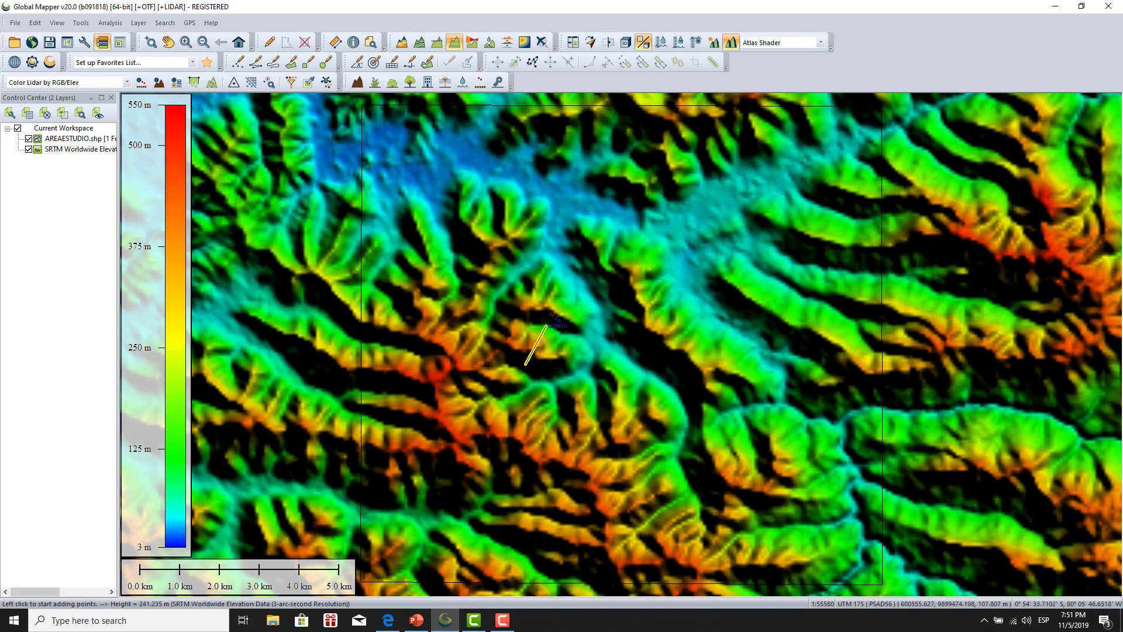
pyautogui.moveTo(547, 326); pyautogui.dragTo(576, 272)
pyautogui.rightClick(576, 272)
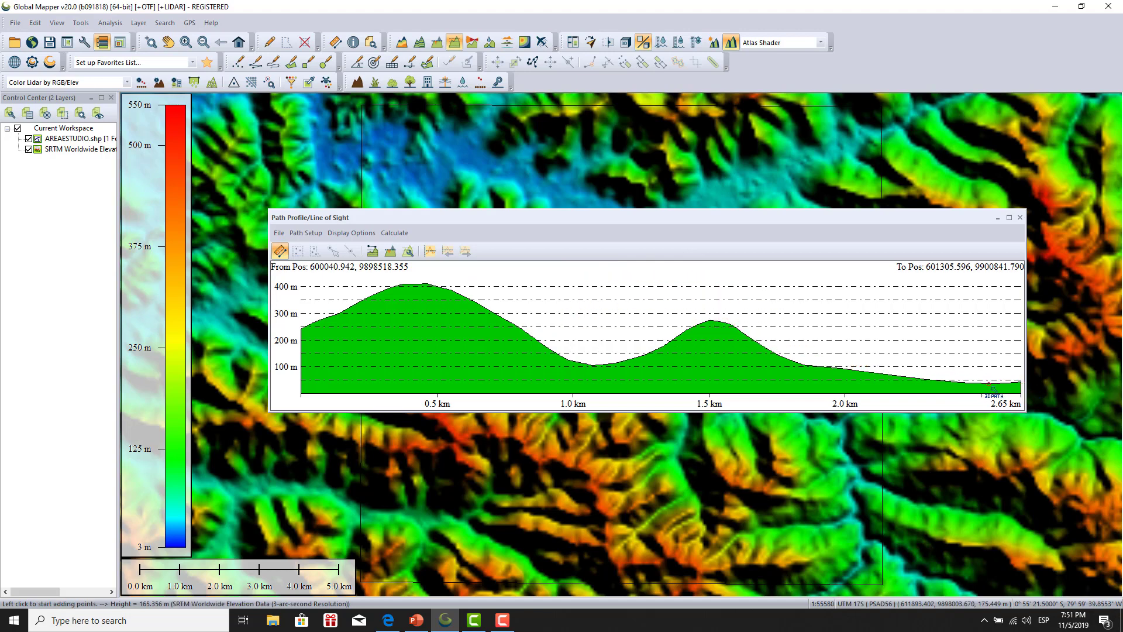
# Save the profile's XYZ, distance and slope values as CSV 'DATOS PERFIL XYZ' in GIS.
pyautogui.click(278, 232)
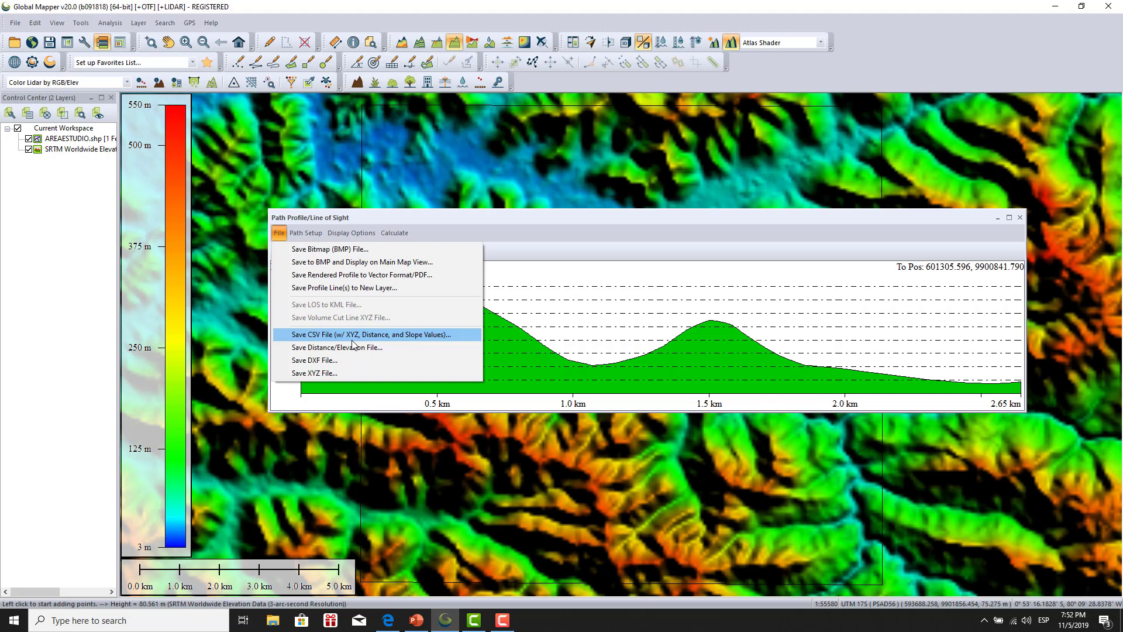
pyautogui.click(356, 337)
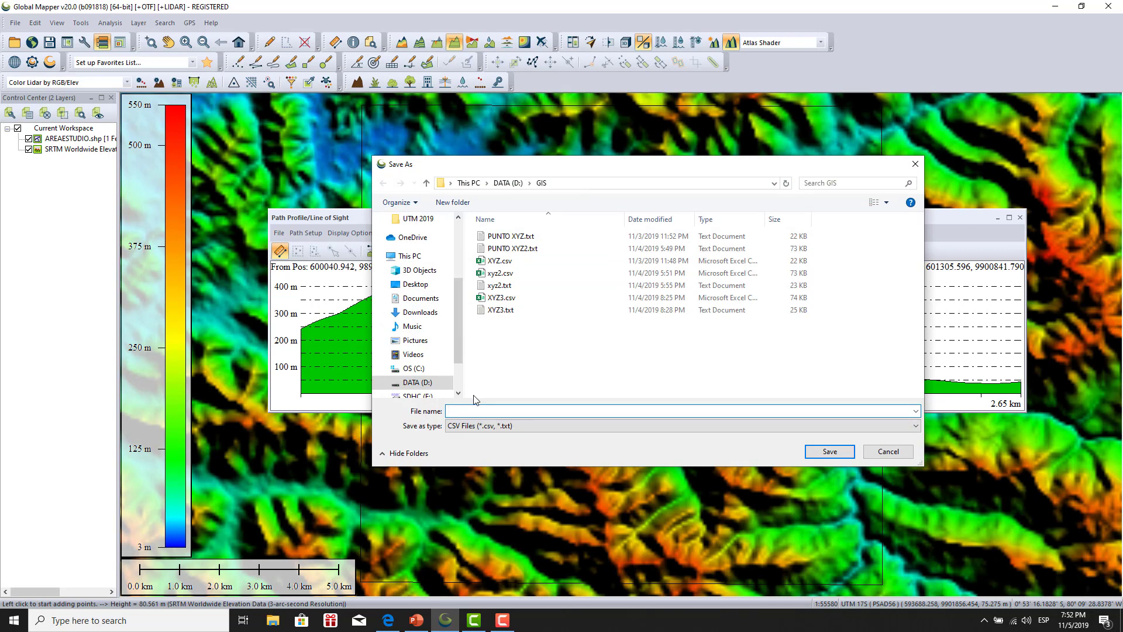
pyautogui.write('da')
pyautogui.press('BackSpace')
pyautogui.press('BackSpace')
pyautogui.press('BackSpace')
pyautogui.write('DATO')
pyautogui.write('S PERFIL')
pyautogui.write(' XY')
pyautogui.write('Z')
pyautogui.click(831, 452)
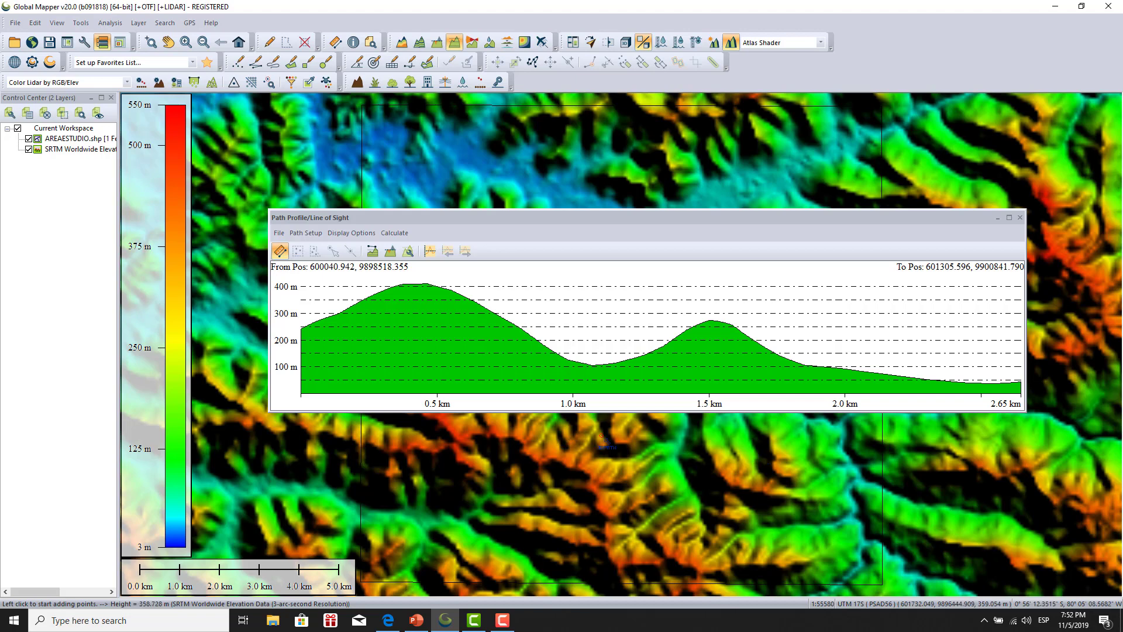
# Open DATOS PERFIL XYZ.csv from DATA (D:) > GIS in Excel.
pyautogui.click(279, 624)
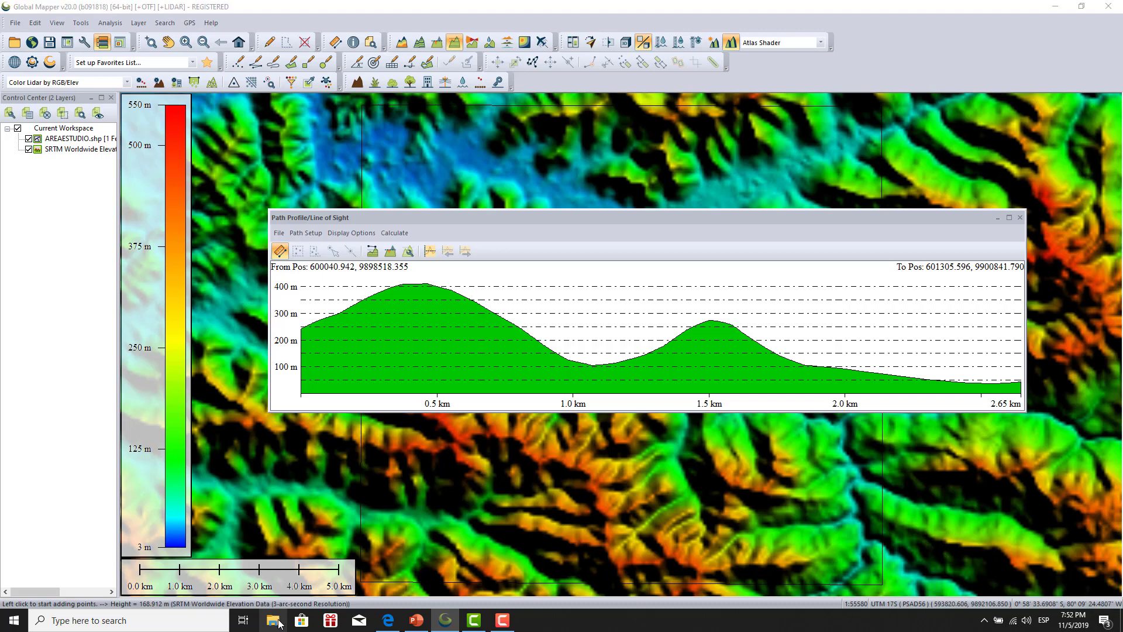
pyautogui.scroll(-1, 354, 497)
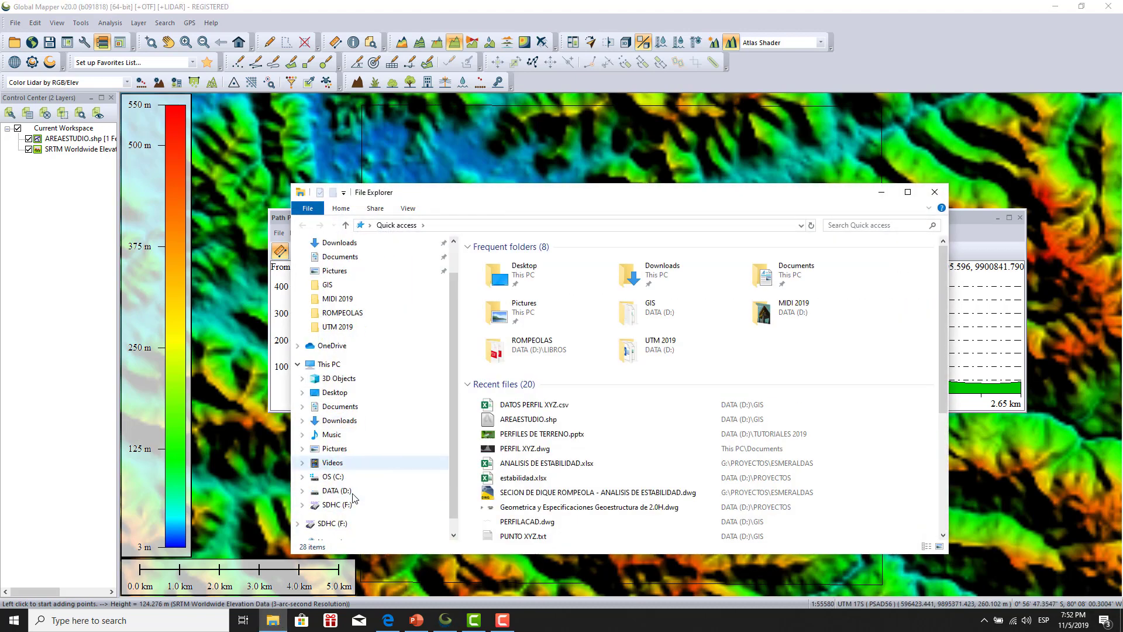
pyautogui.click(345, 492)
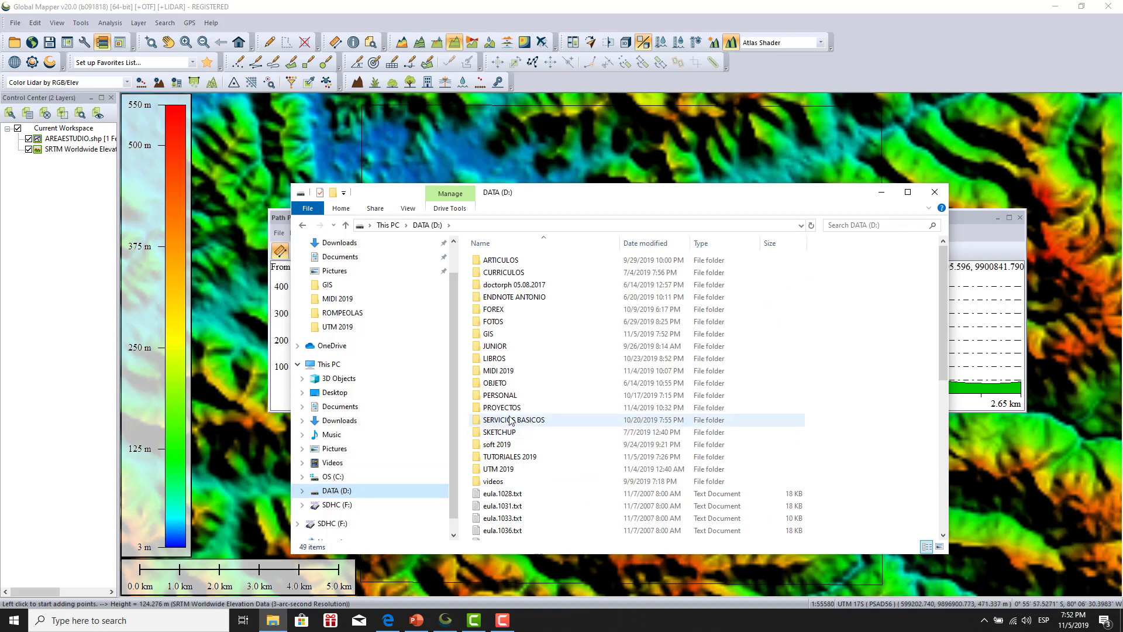
pyautogui.doubleClick(498, 334)
pyautogui.scroll(-2, 527, 410)
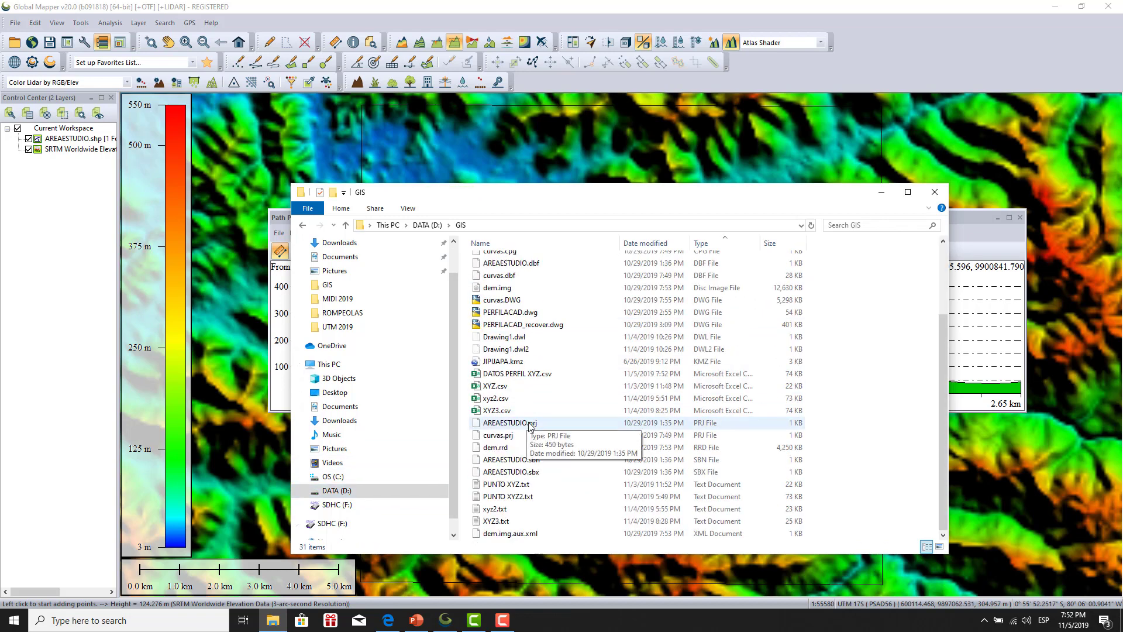
pyautogui.doubleClick(525, 375)
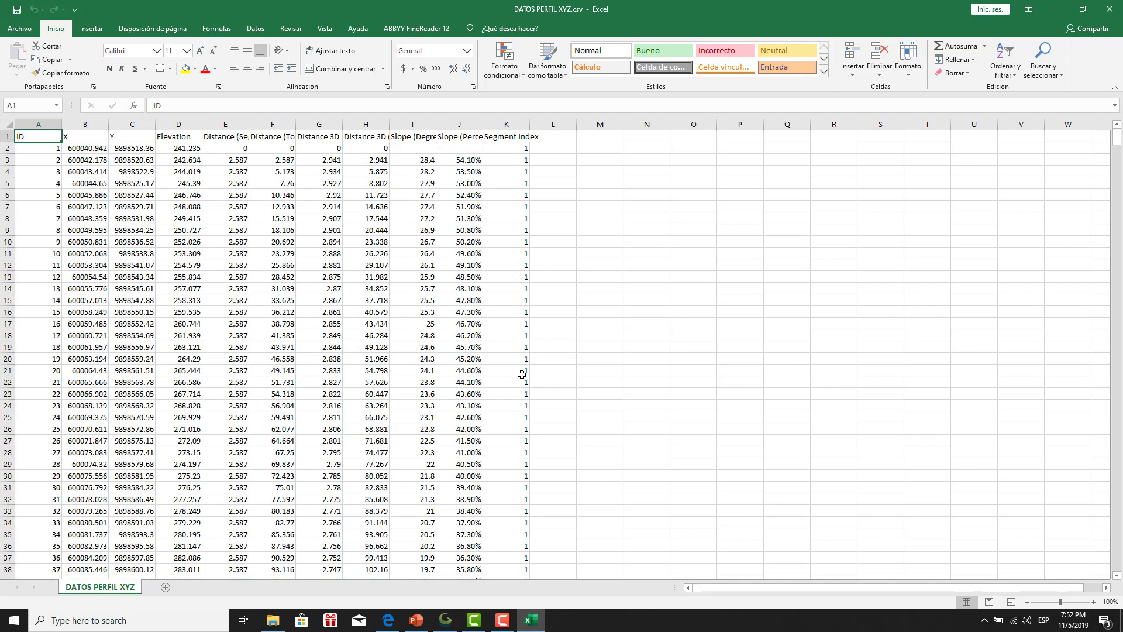
# Enter the headings P, E, N, Z and D across cells N1 to R1.
pyautogui.click(651, 137)
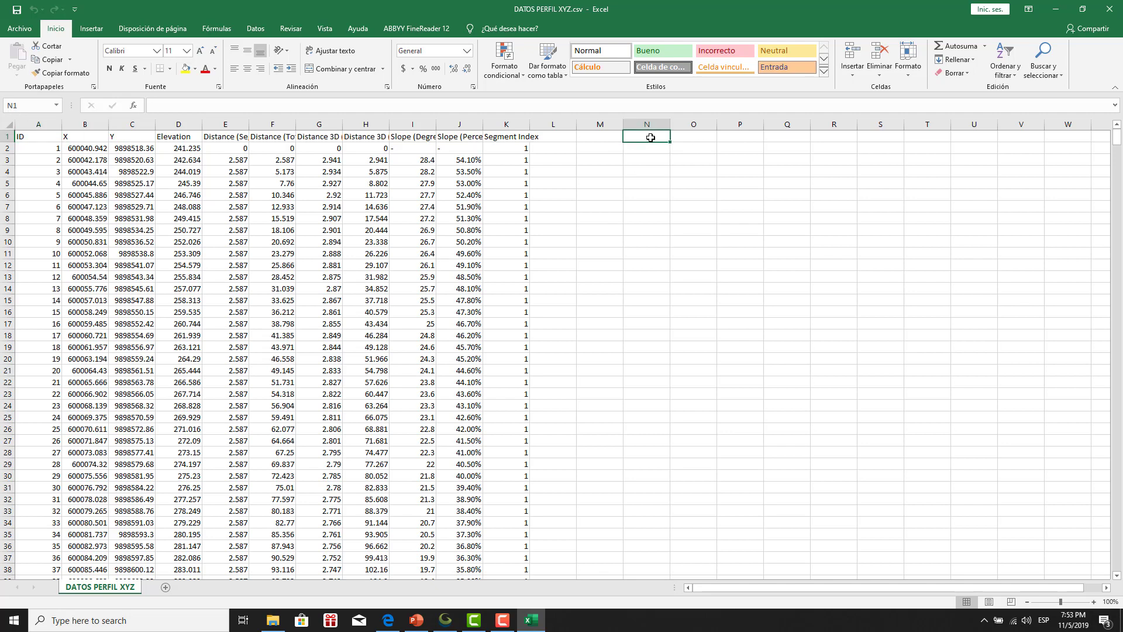
pyautogui.write('p')
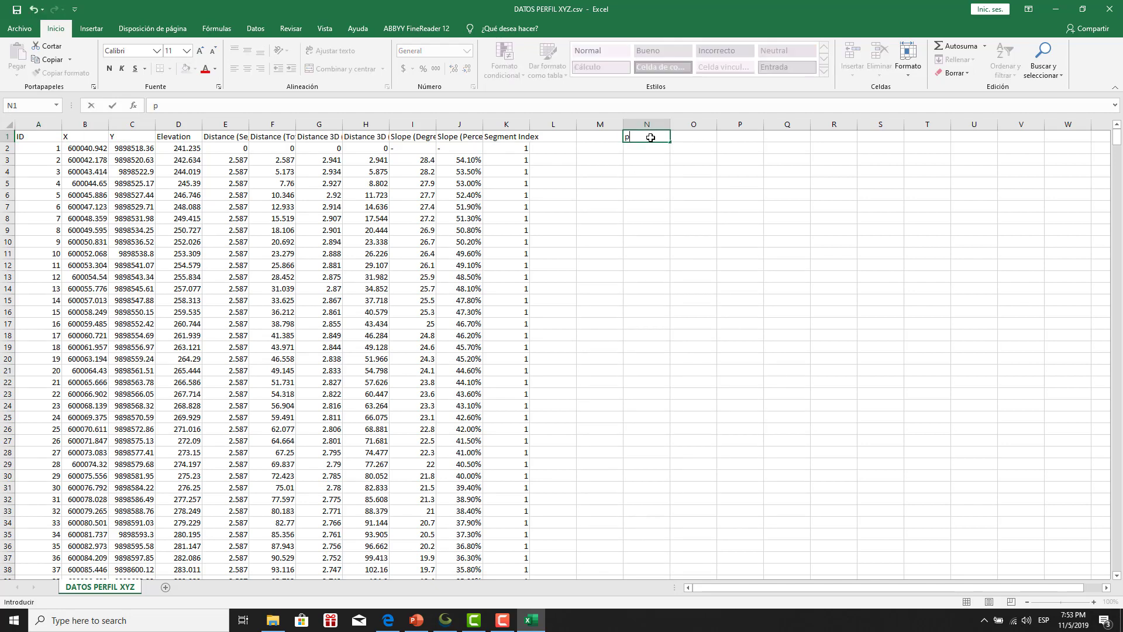
pyautogui.press('BackSpace')
pyautogui.write('P')
pyautogui.press('Tab')
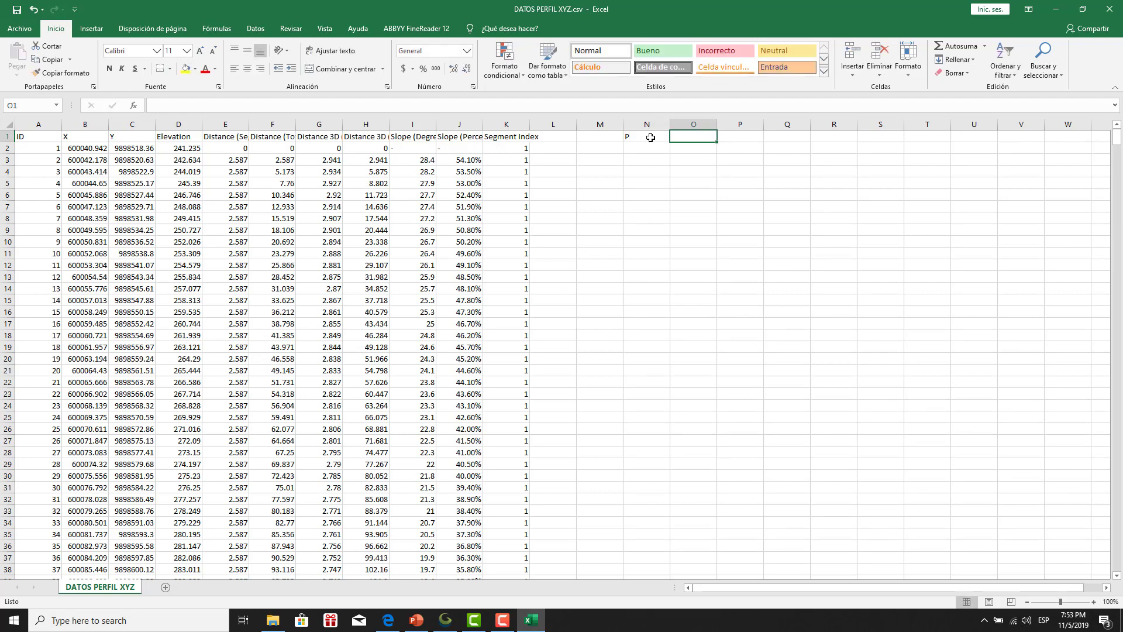
pyautogui.write('E')
pyautogui.press('Tab')
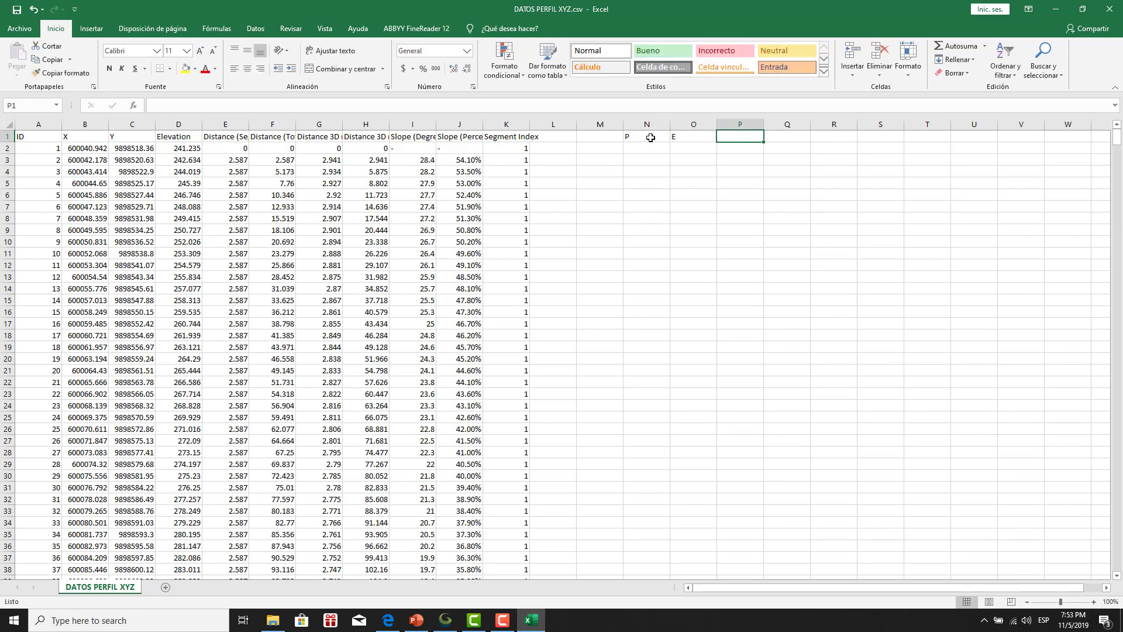
pyautogui.write('N')
pyautogui.press('Tab')
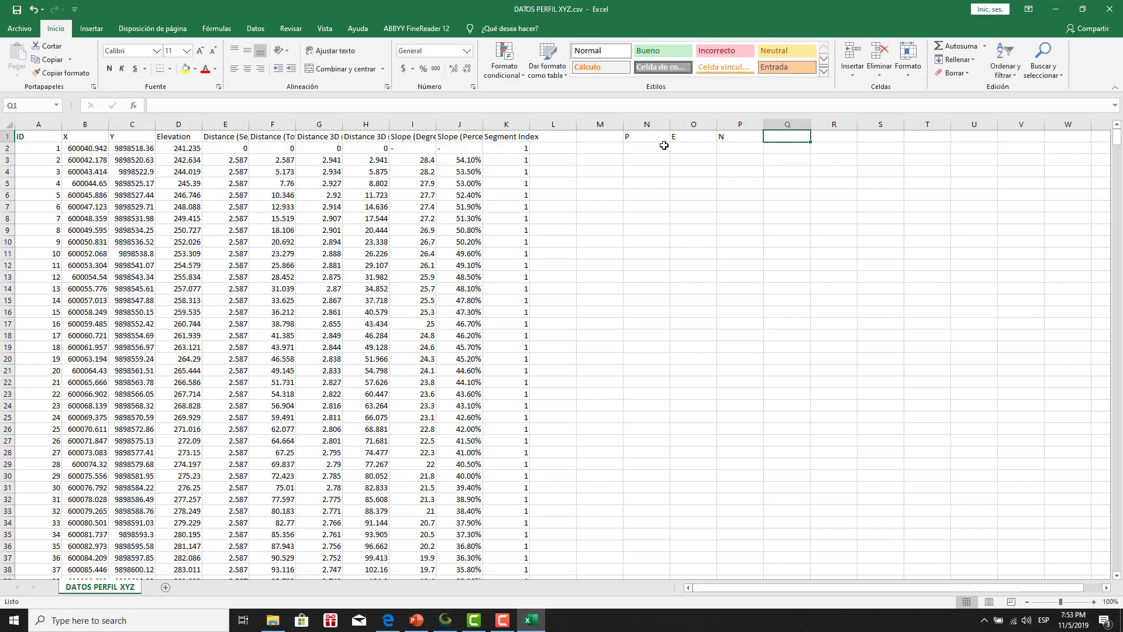
pyautogui.write('Z')
pyautogui.press('Tab')
pyautogui.write('D')
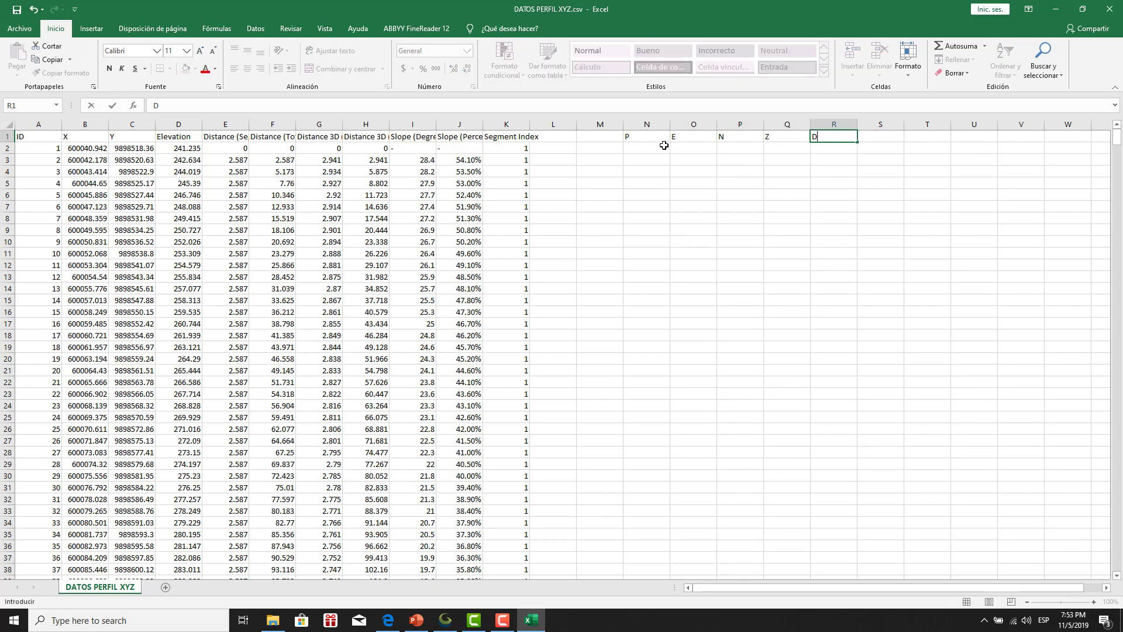
pyautogui.press('Return')
pyautogui.press('Left')
pyautogui.press('Left')
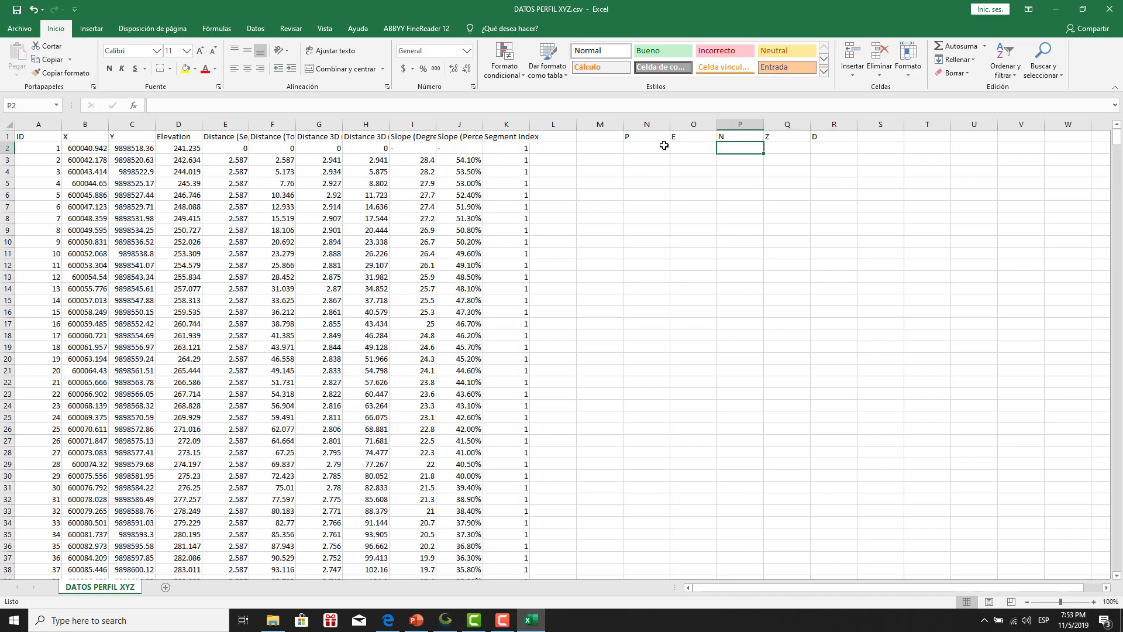
pyautogui.press('Left')
pyautogui.press('Left')
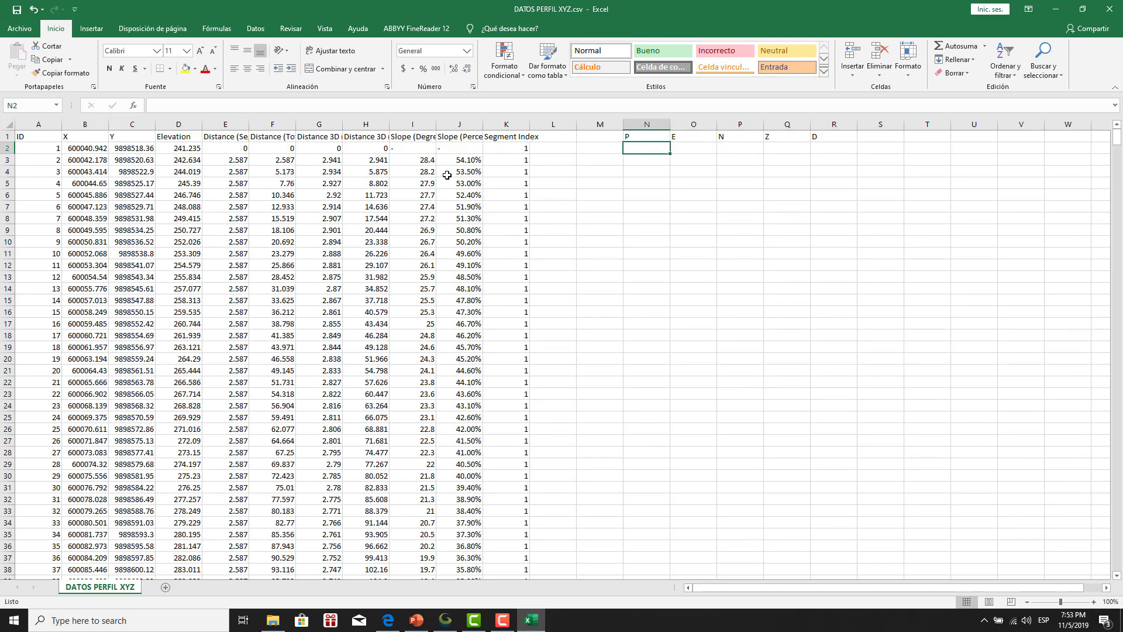
# Scroll down to the last of the 1,024 data rows and back to the top.
pyautogui.scroll(-11, 293, 281)
pyautogui.scroll(-13, 301, 301)
pyautogui.scroll(-11, 301, 301)
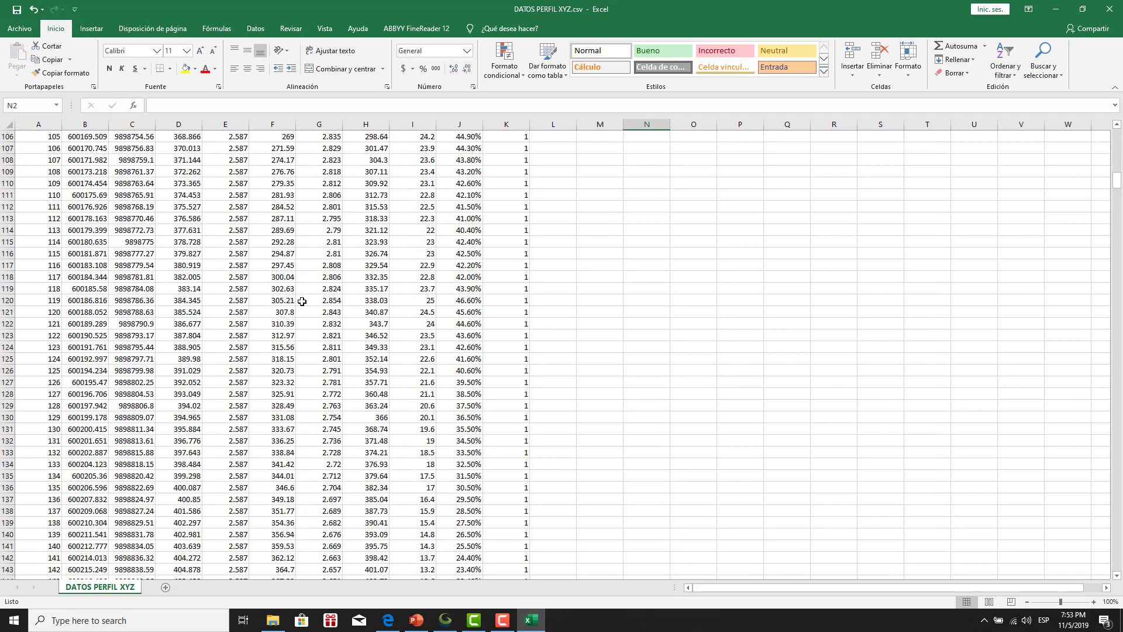
pyautogui.scroll(-5, 301, 302)
pyautogui.scroll(-9, 301, 301)
pyautogui.scroll(-9, 302, 302)
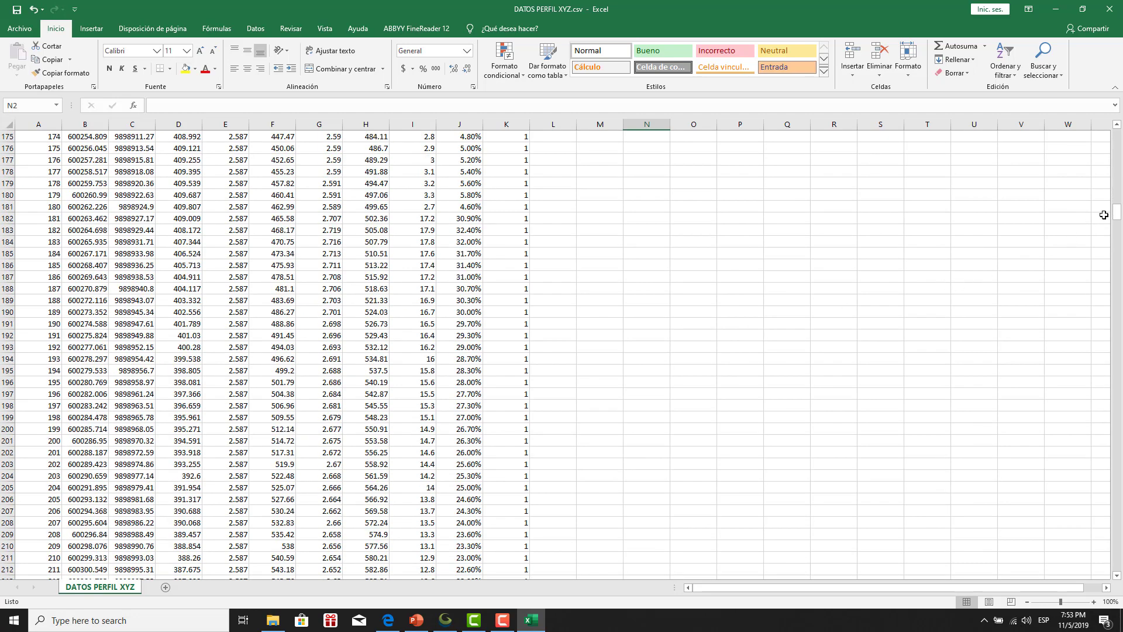
pyautogui.moveTo(1117, 214); pyautogui.dragTo(1117, 420)
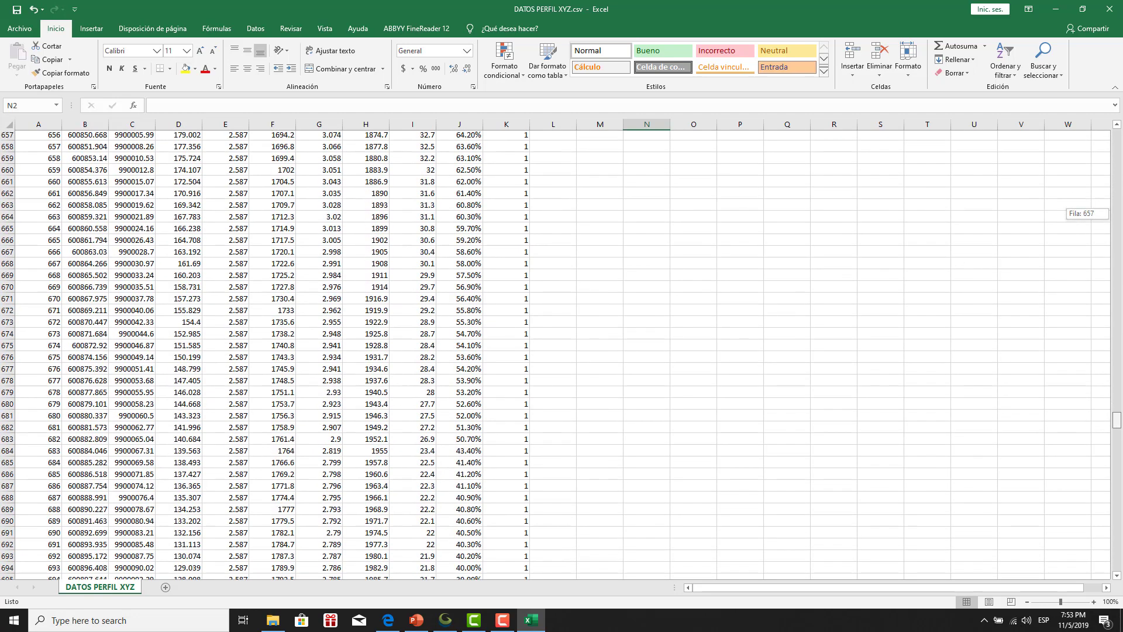
pyautogui.scroll(-10, 1023, 389)
pyautogui.scroll(-6, 966, 333)
pyautogui.scroll(-4, 946, 318)
pyautogui.scroll(-12, 888, 300)
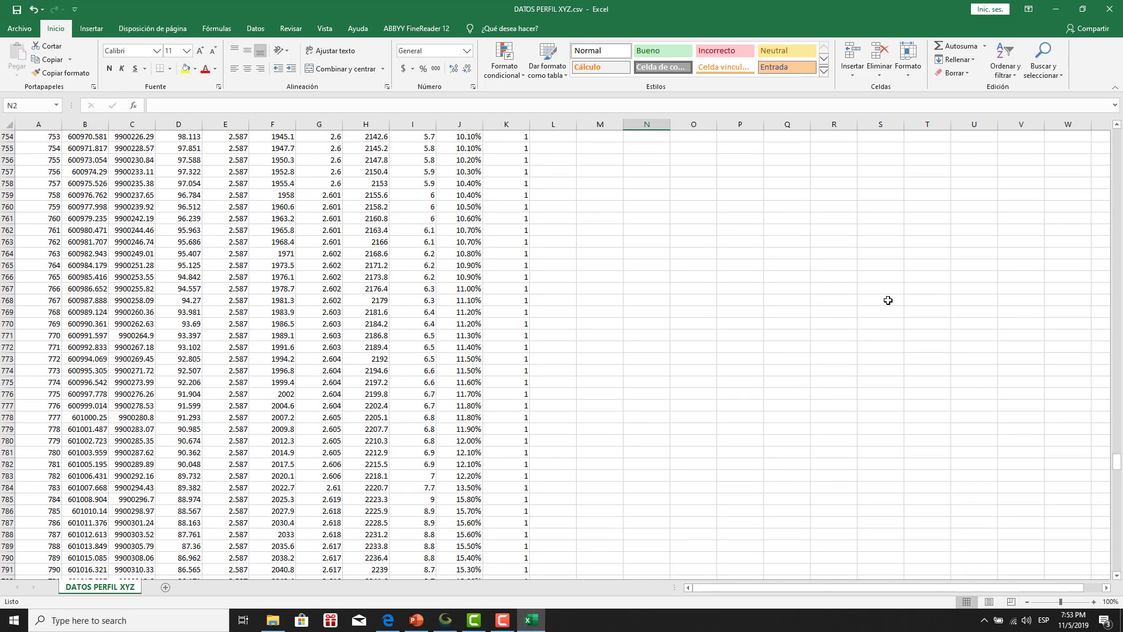
pyautogui.scroll(-11, 888, 300)
pyautogui.moveTo(1117, 477); pyautogui.dragTo(1118, 559)
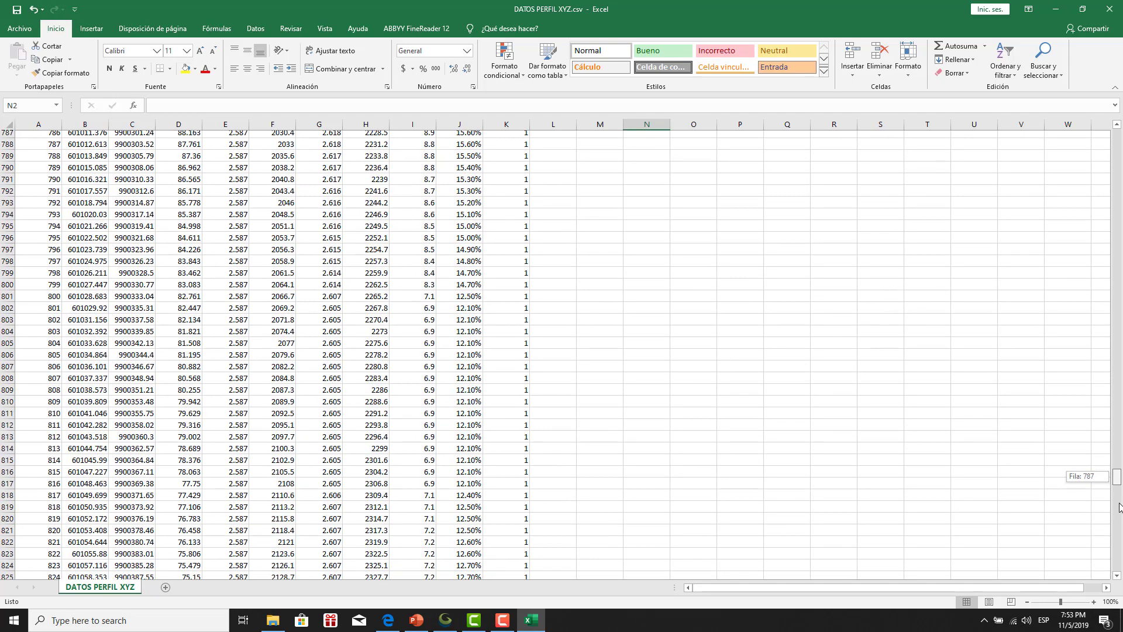
pyautogui.scroll(-8, 784, 447)
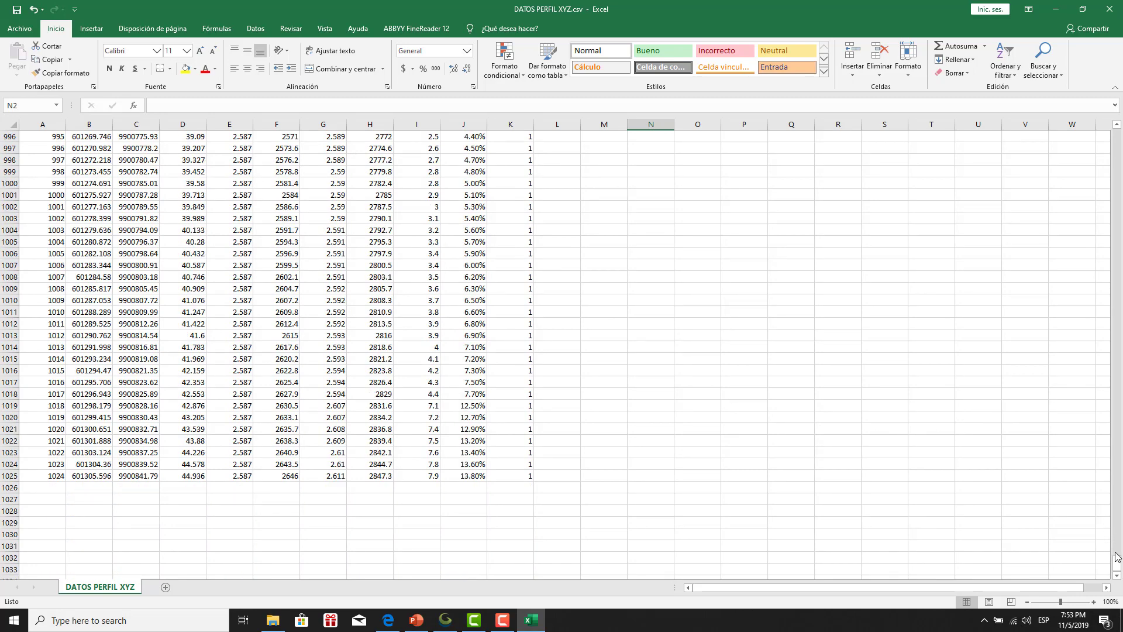
pyautogui.moveTo(1118, 563); pyautogui.dragTo(1107, 135)
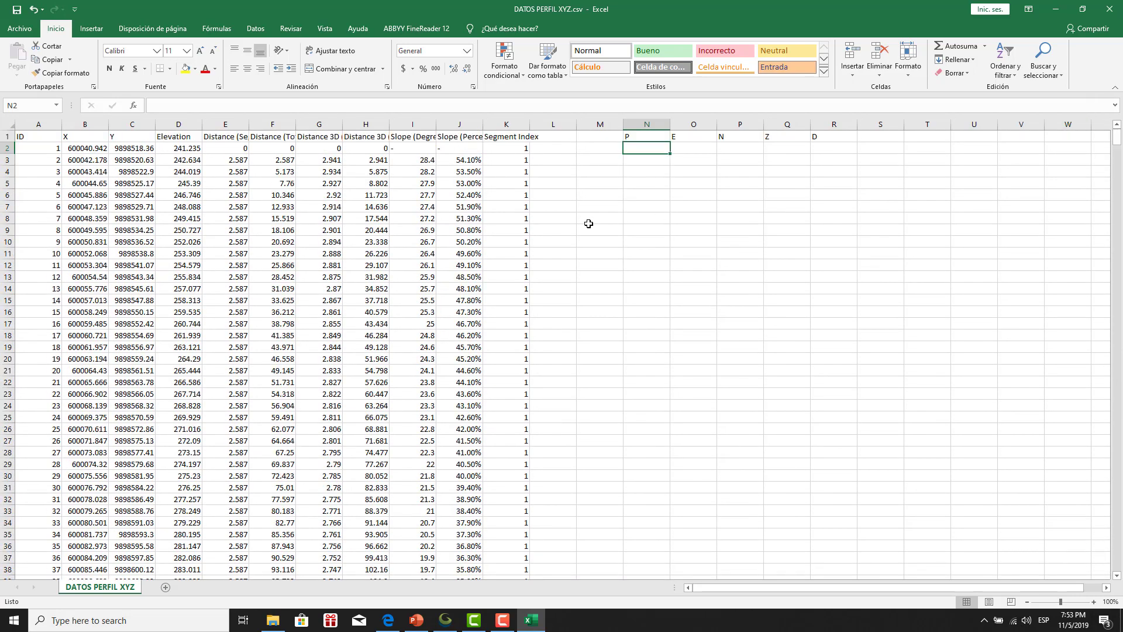
# Enter 1 and 2 in N2 and N3 to start the point numbering.
pyautogui.click(641, 194)
pyautogui.click(647, 151)
pyautogui.write('1')
pyautogui.press('Return')
pyautogui.write('2')
pyautogui.press('Return')
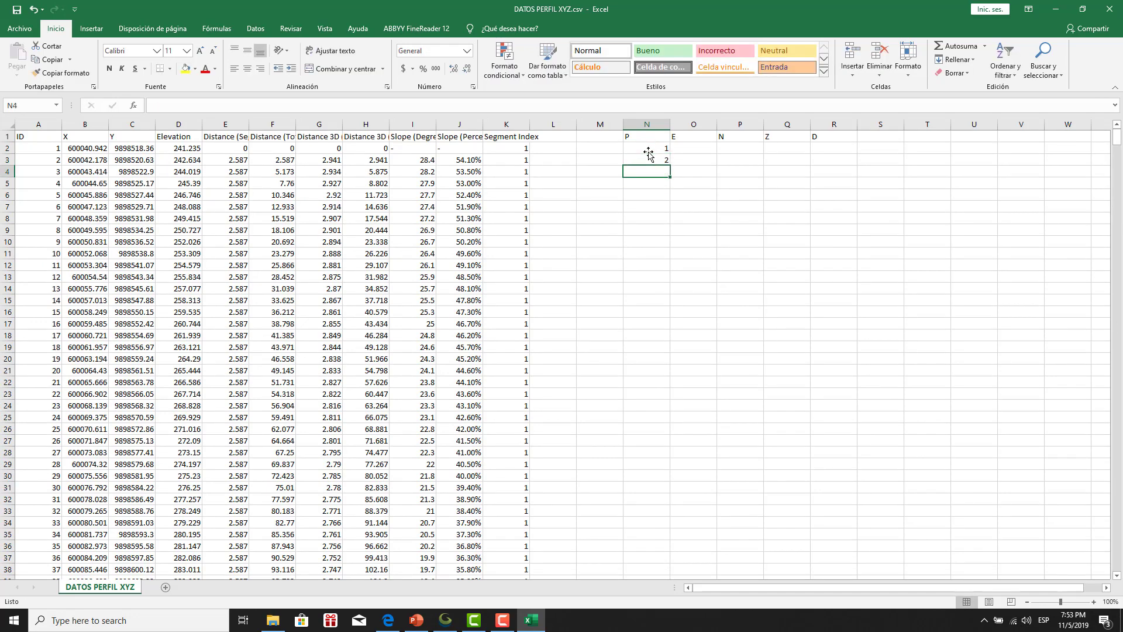
# Fill the numbering series down to row 1025 so points run 1 to 1024.
pyautogui.moveTo(638, 150); pyautogui.dragTo(694, 613)
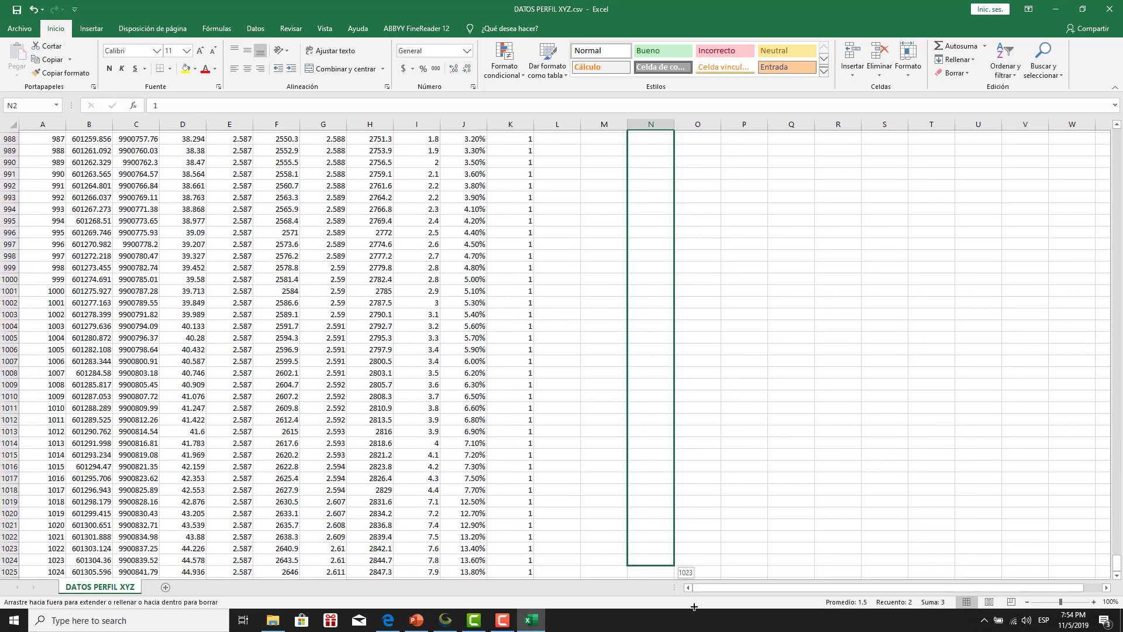
pyautogui.moveTo(695, 612); pyautogui.dragTo(685, 556)
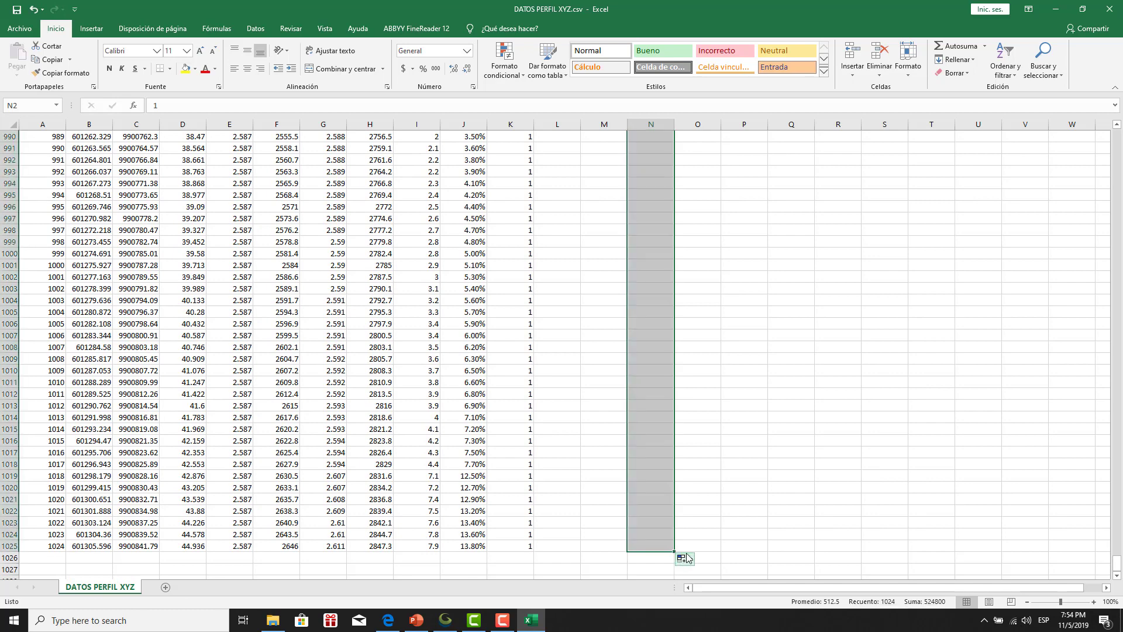
pyautogui.scroll(7, 718, 501)
pyautogui.scroll(15, 718, 502)
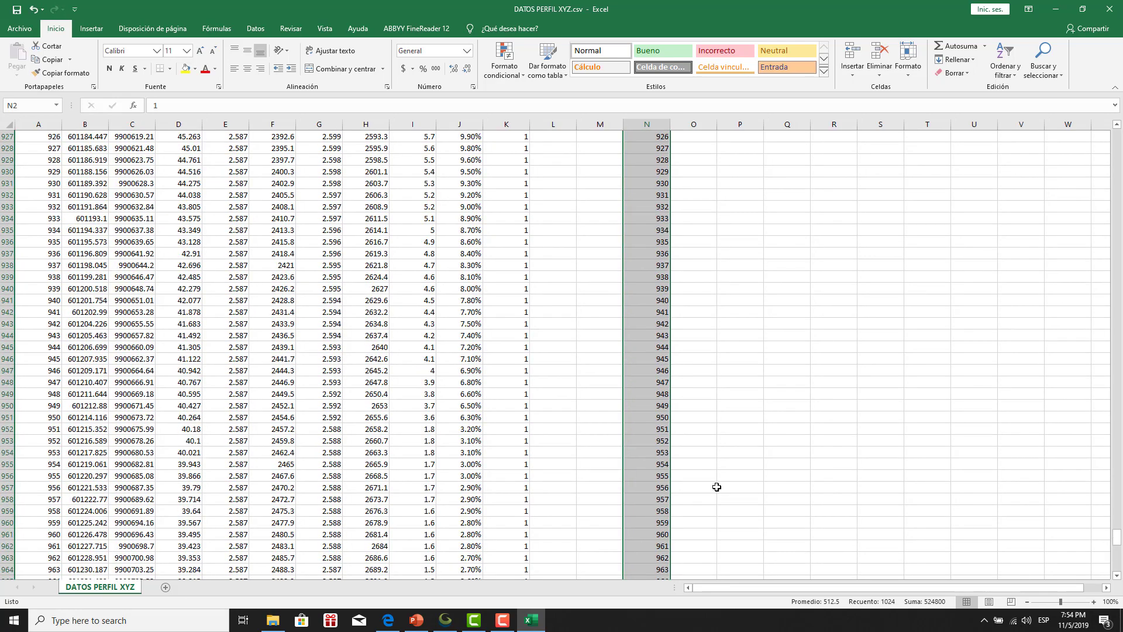
pyautogui.scroll(6, 932, 388)
pyautogui.moveTo(1117, 527); pyautogui.dragTo(1116, 137)
pyautogui.click(1094, 253)
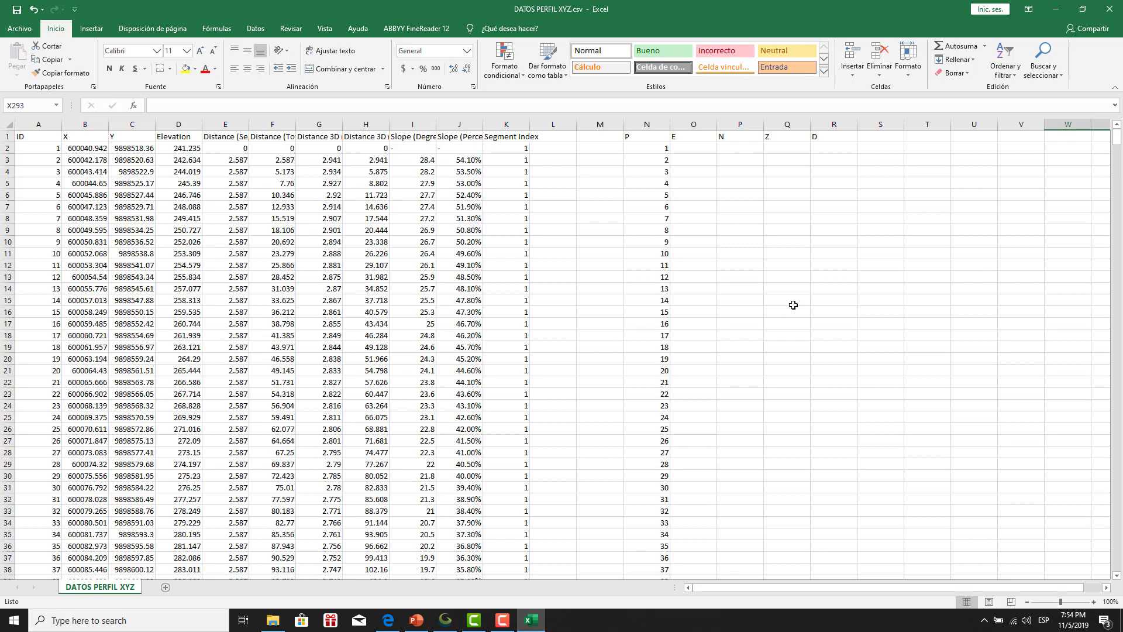
# Enter 0 in the first two cells under N and fill zeros to row 1025.
pyautogui.click(743, 152)
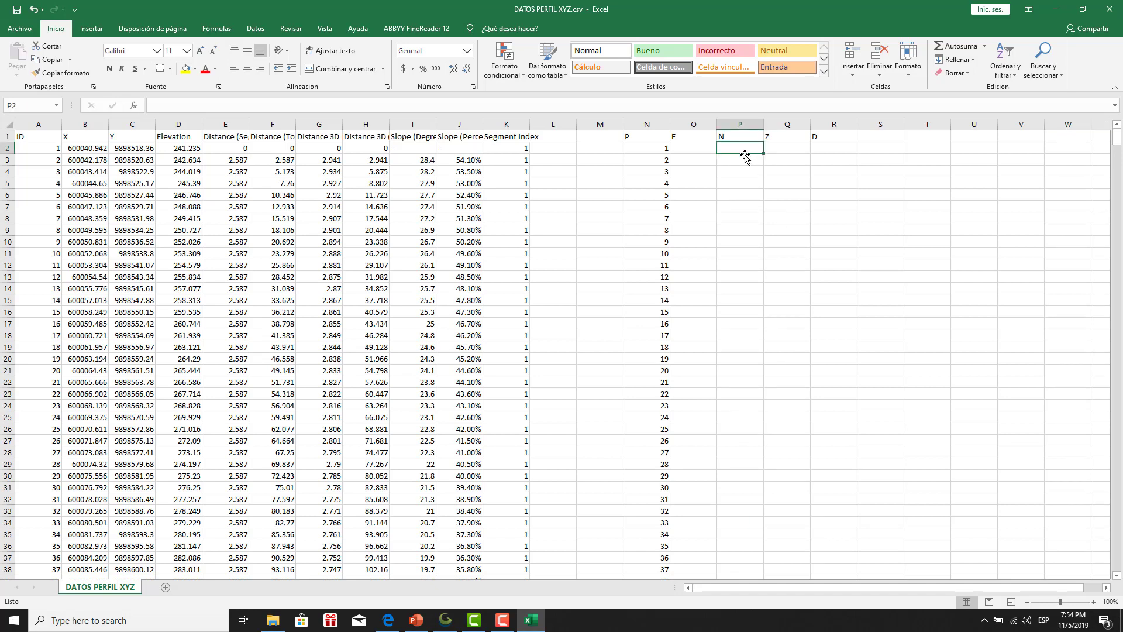
pyautogui.write('0')
pyautogui.press('Return')
pyautogui.write('0')
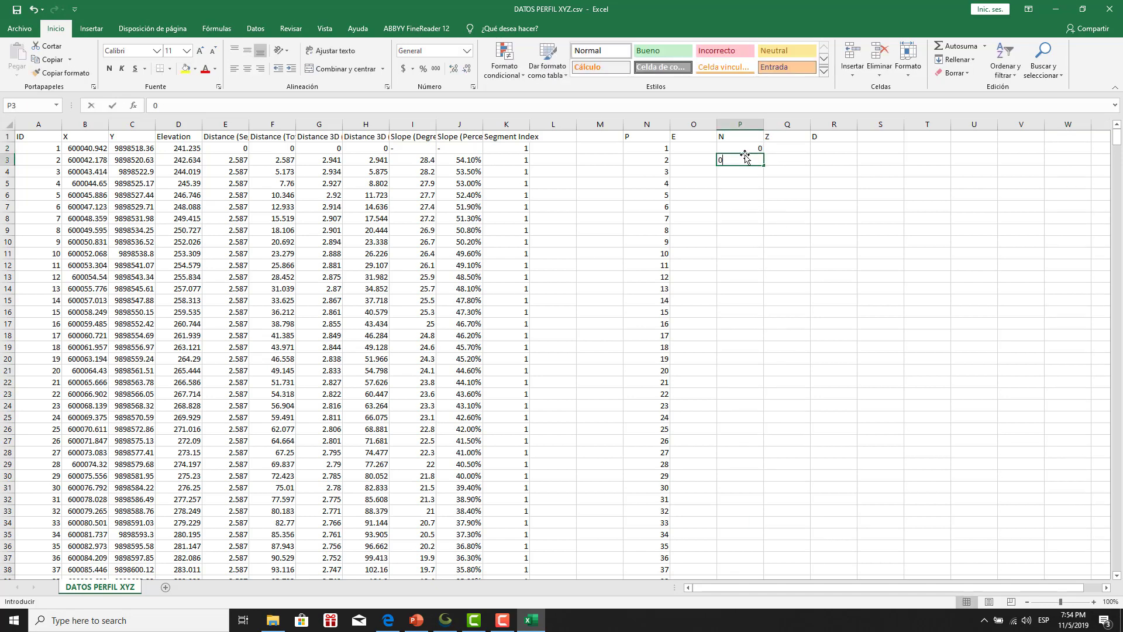
pyautogui.press('Return')
pyautogui.moveTo(740, 151); pyautogui.dragTo(760, 630)
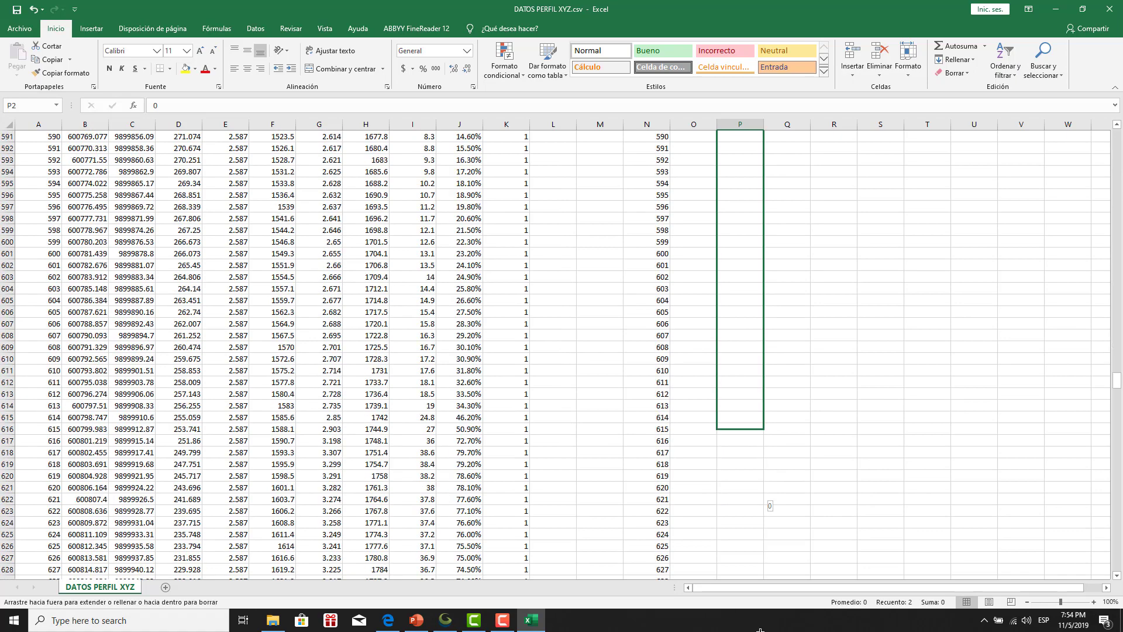
pyautogui.moveTo(760, 629); pyautogui.dragTo(756, 515)
# Return to the top of the sheet and select the first cell under heading E.
pyautogui.scroll(13, 819, 450)
pyautogui.scroll(10, 819, 450)
pyautogui.scroll(10, 822, 449)
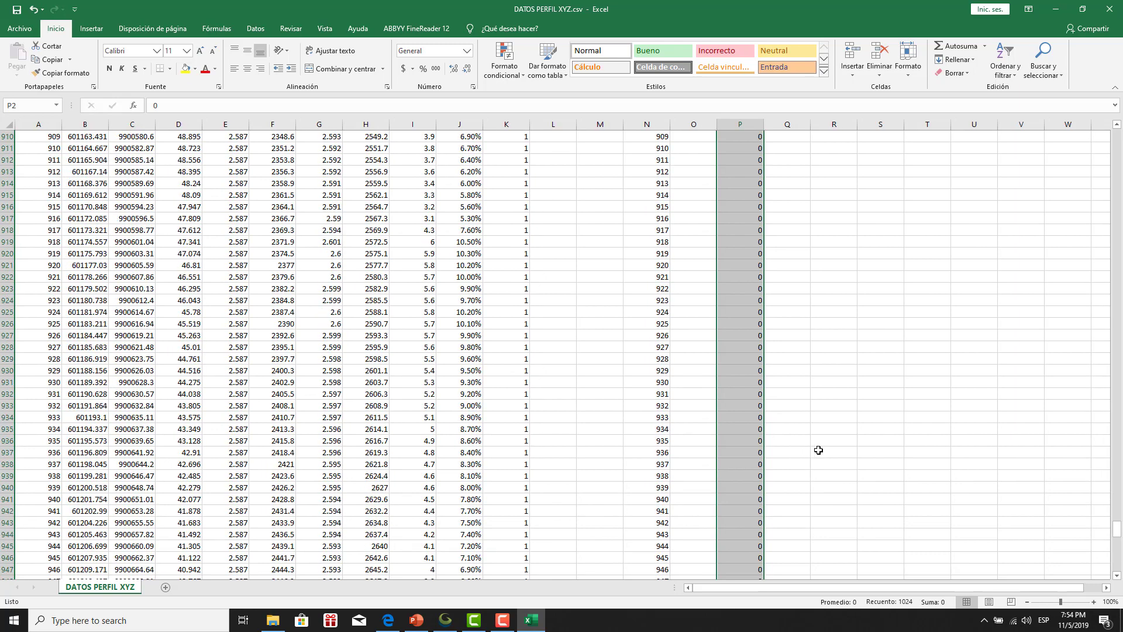
pyautogui.scroll(9, 828, 447)
pyautogui.scroll(9, 837, 444)
pyautogui.scroll(14, 839, 443)
pyautogui.scroll(7, 1117, 320)
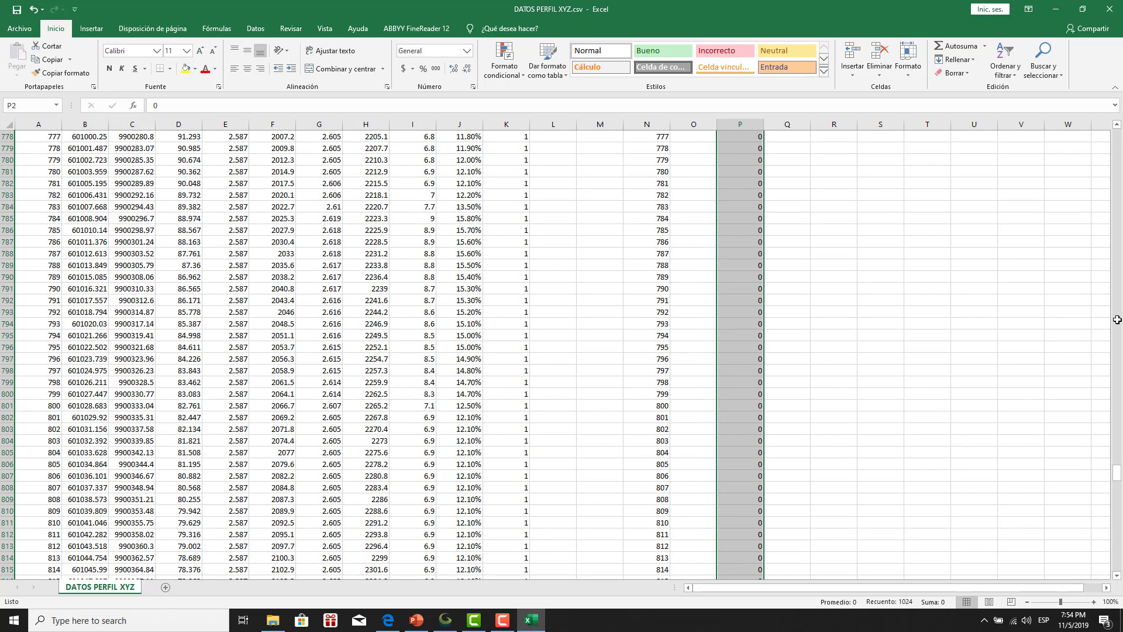
pyautogui.moveTo(1117, 466); pyautogui.dragTo(1118, 141)
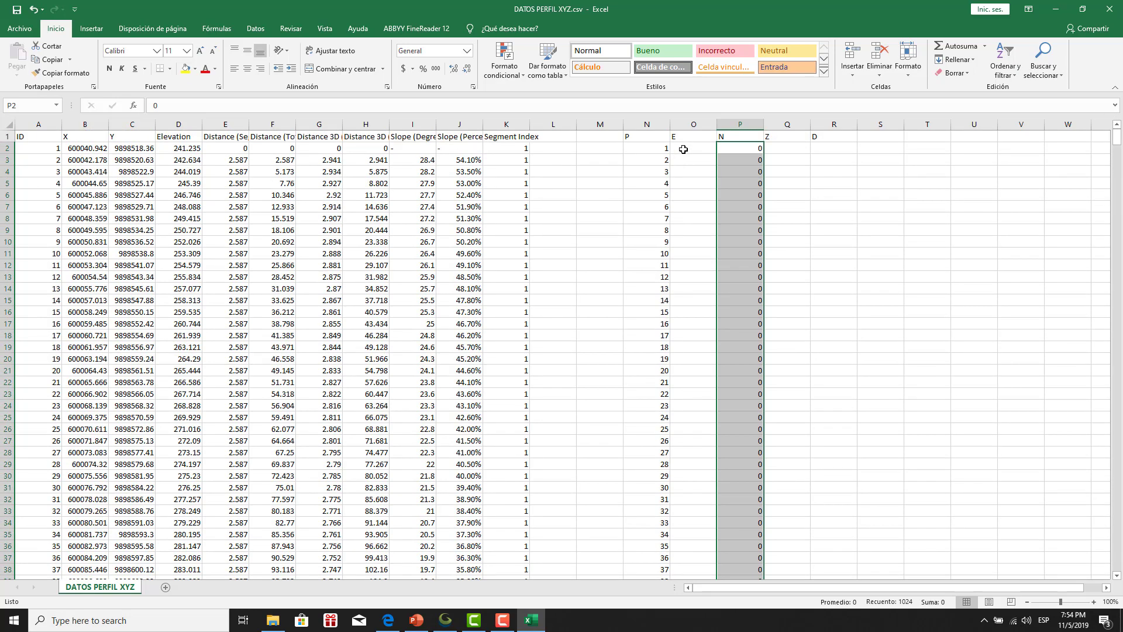
pyautogui.click(684, 149)
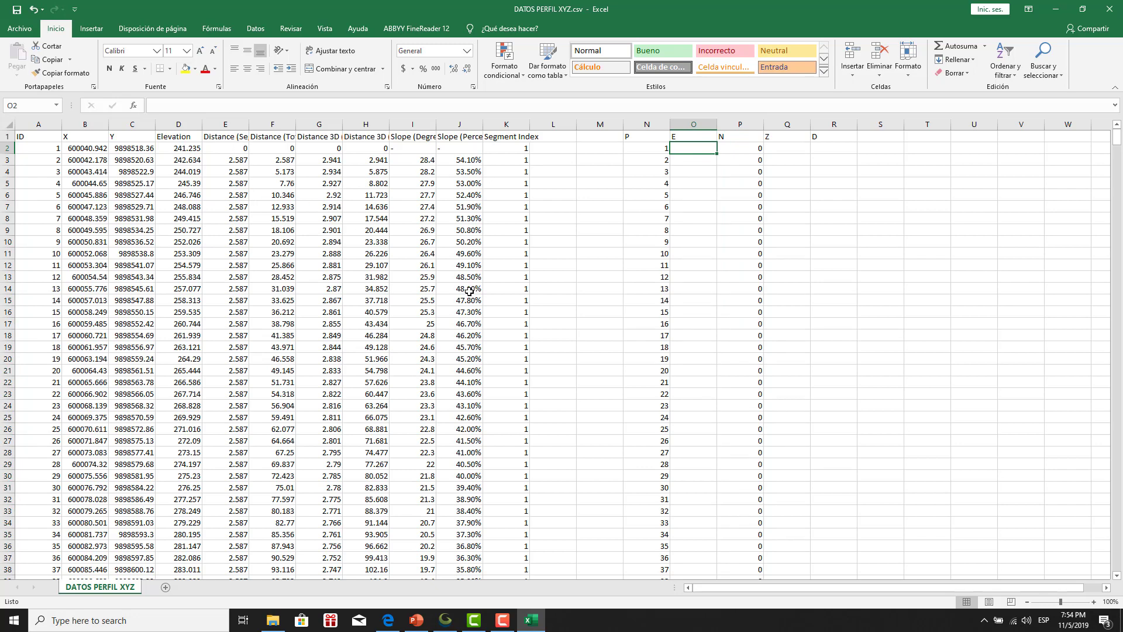
# Enter =+E2 in O2 and =+O2+E3 in O3 to start the running distance total.
pyautogui.write('+')
pyautogui.press('Left')
pyautogui.press('Left')
pyautogui.press('Left')
pyautogui.press('Left')
pyautogui.press('Left')
pyautogui.press('Left')
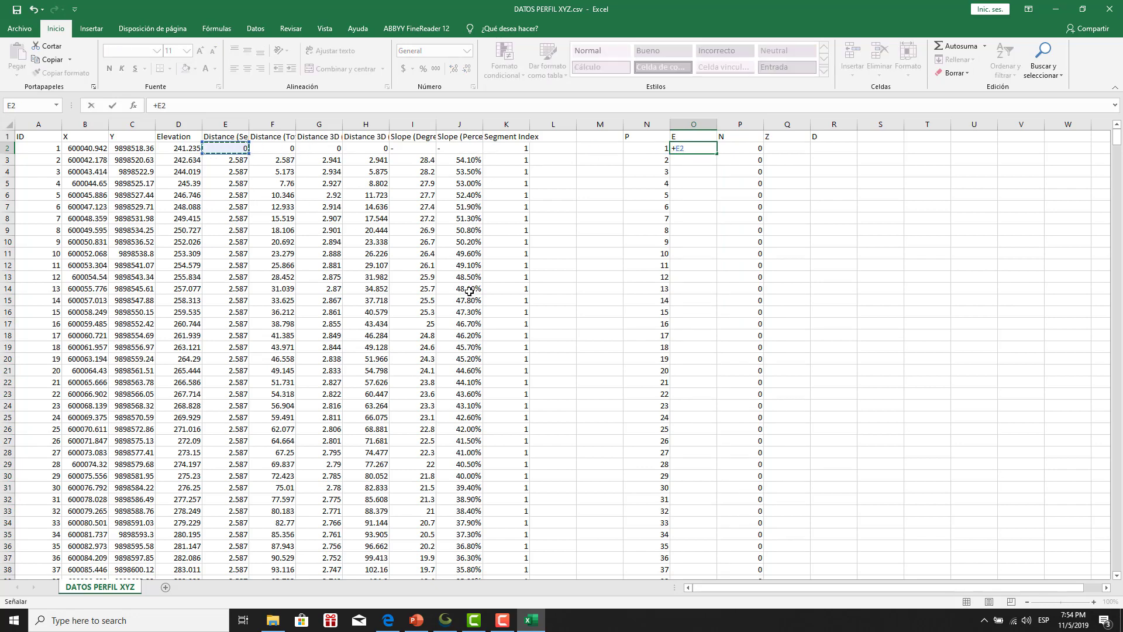
pyautogui.press('Return')
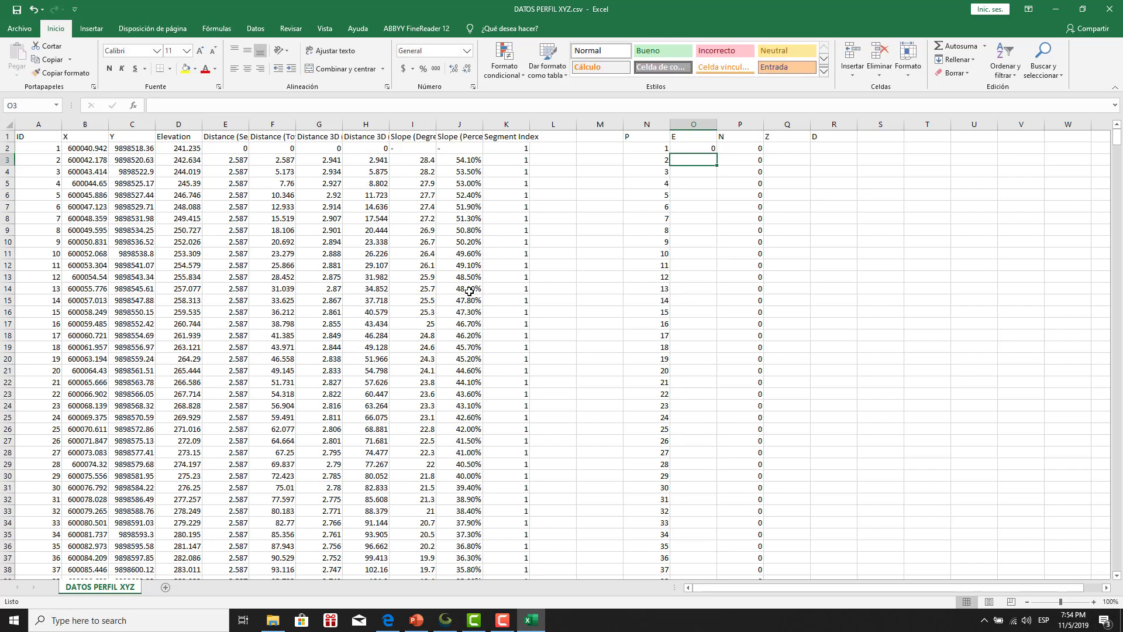
pyautogui.write('+')
pyautogui.press('Up')
pyautogui.write('+')
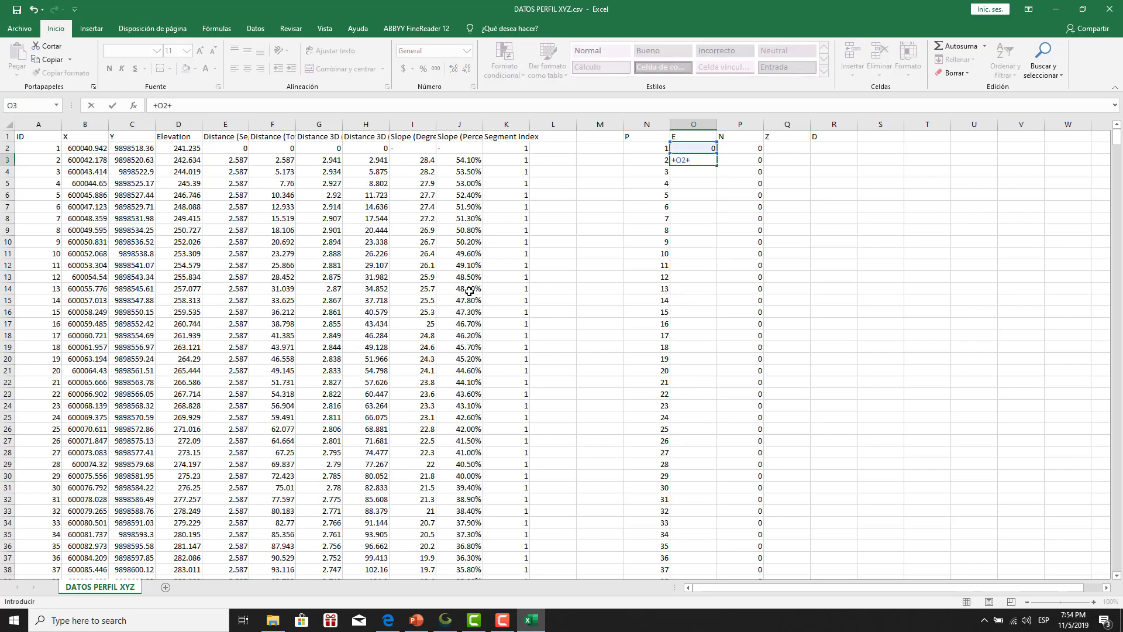
pyautogui.click(234, 159)
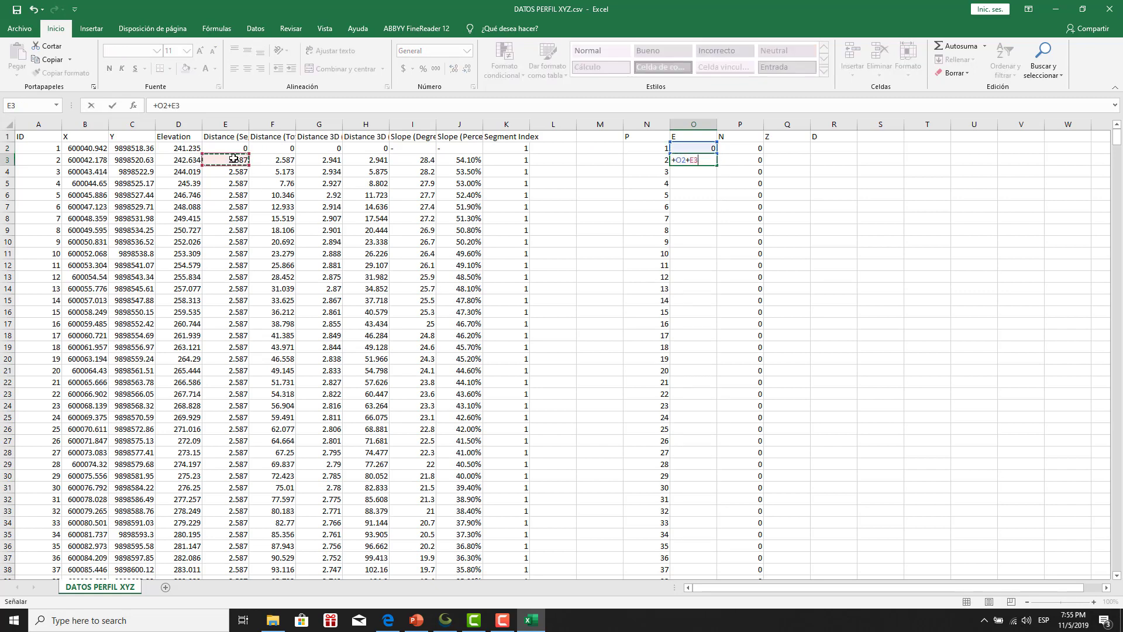
pyautogui.press('Return')
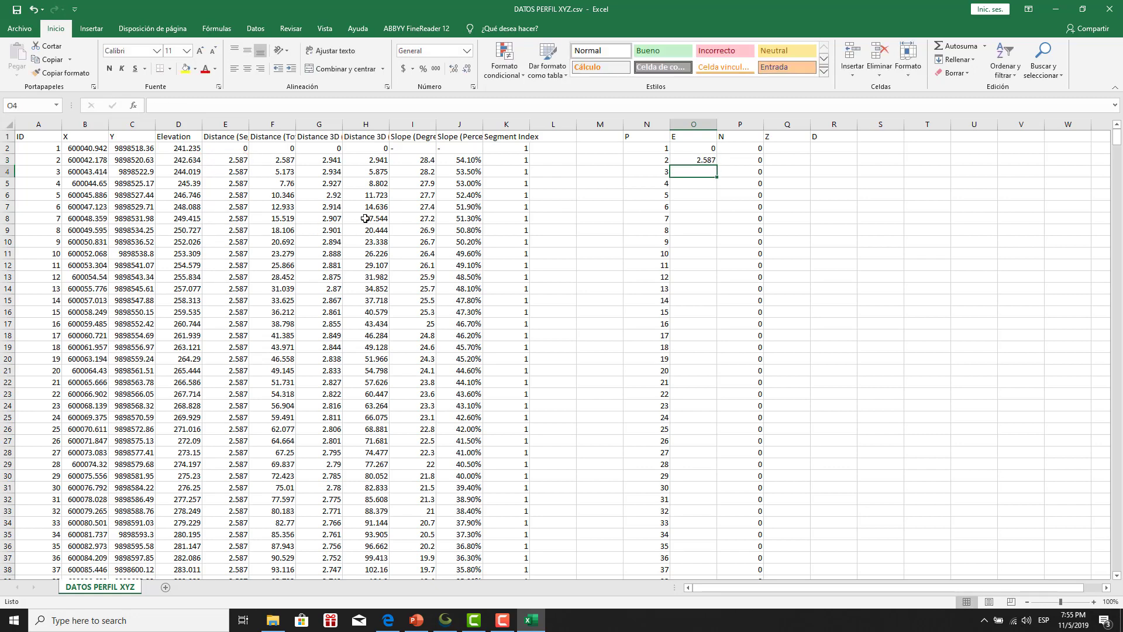
# Fill the cumulative distance formula down to the last row, reaching 2646.501.
pyautogui.click(690, 164)
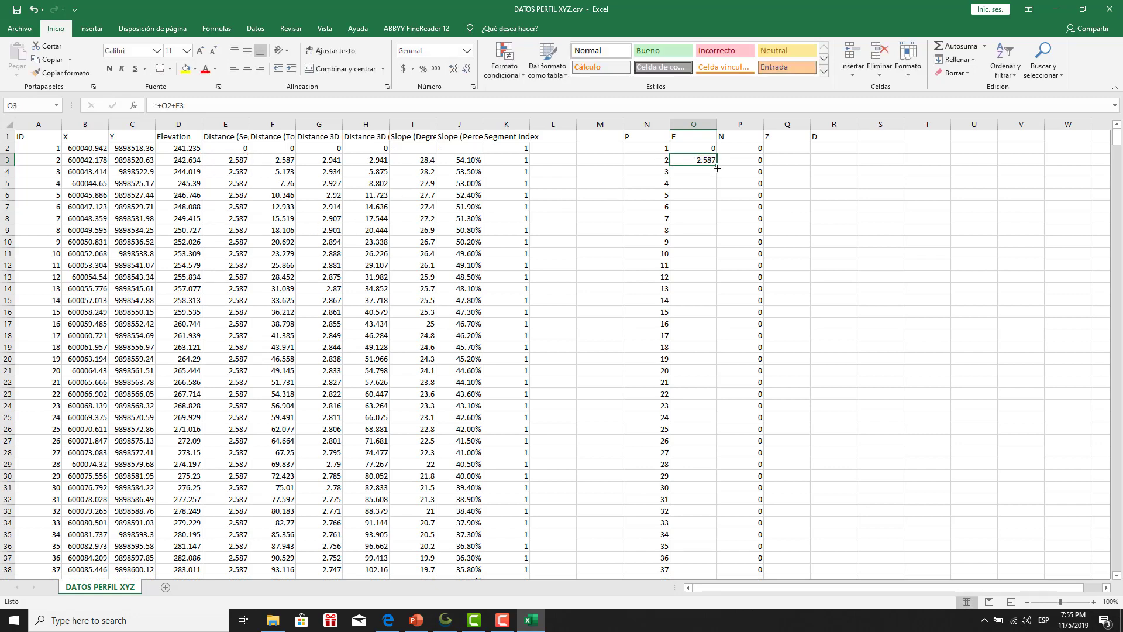
pyautogui.moveTo(717, 167)
pyautogui.mouseDown()
pyautogui.moveTo(718, 630)
pyautogui.moveTo(716, 517)
pyautogui.mouseUp()
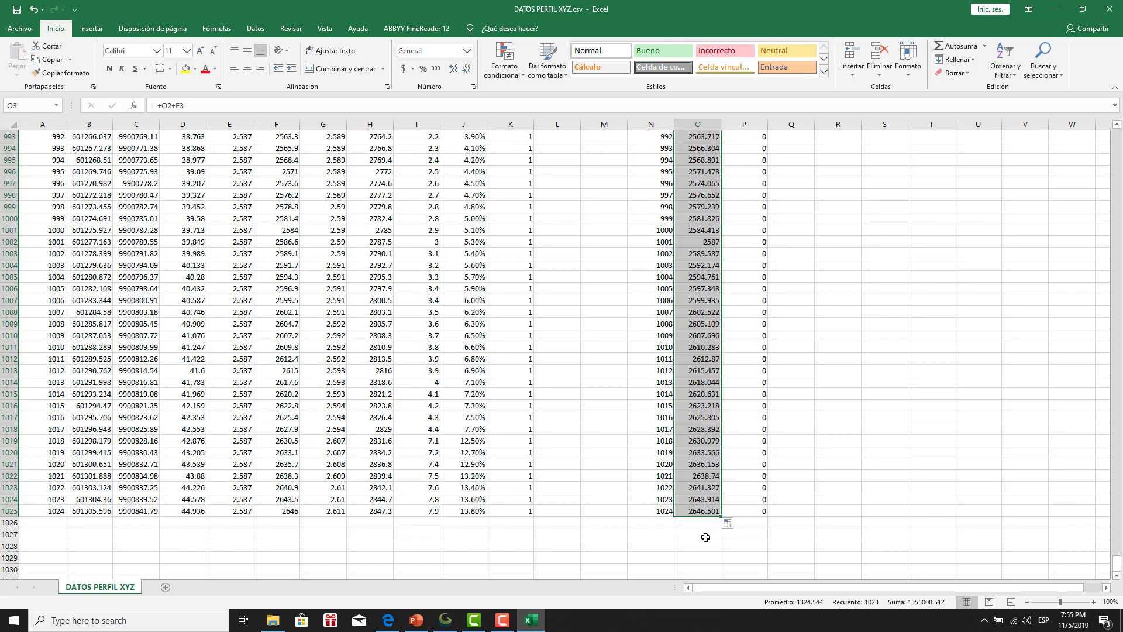
pyautogui.scroll(3, 719, 562)
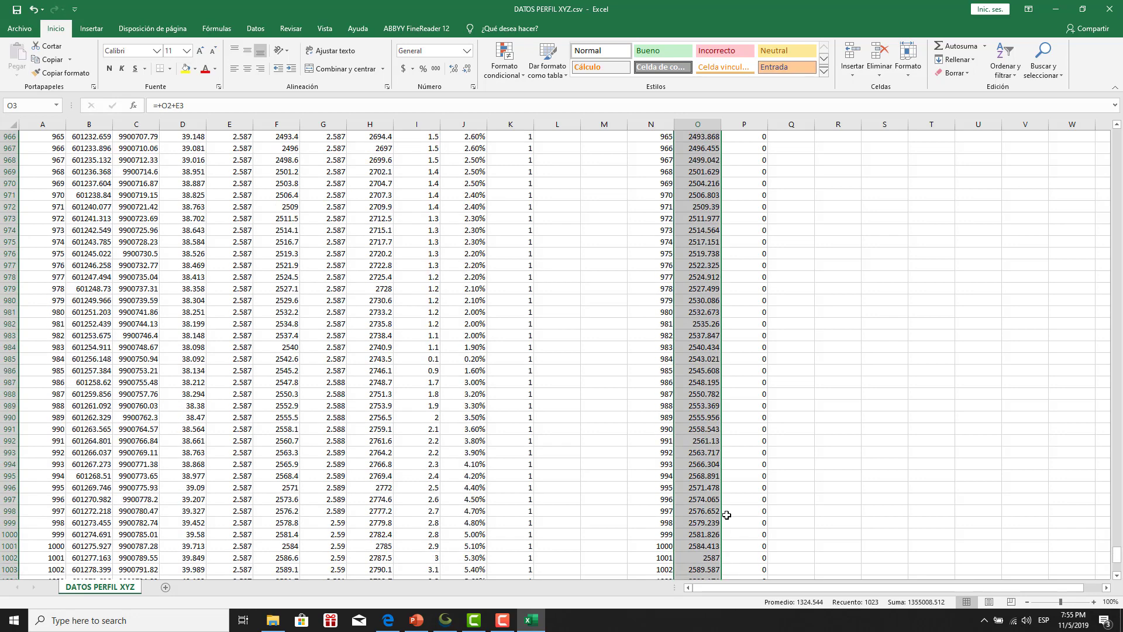
pyautogui.scroll(9, 743, 492)
pyautogui.scroll(7, 819, 432)
pyautogui.scroll(5, 858, 392)
pyautogui.scroll(4, 995, 427)
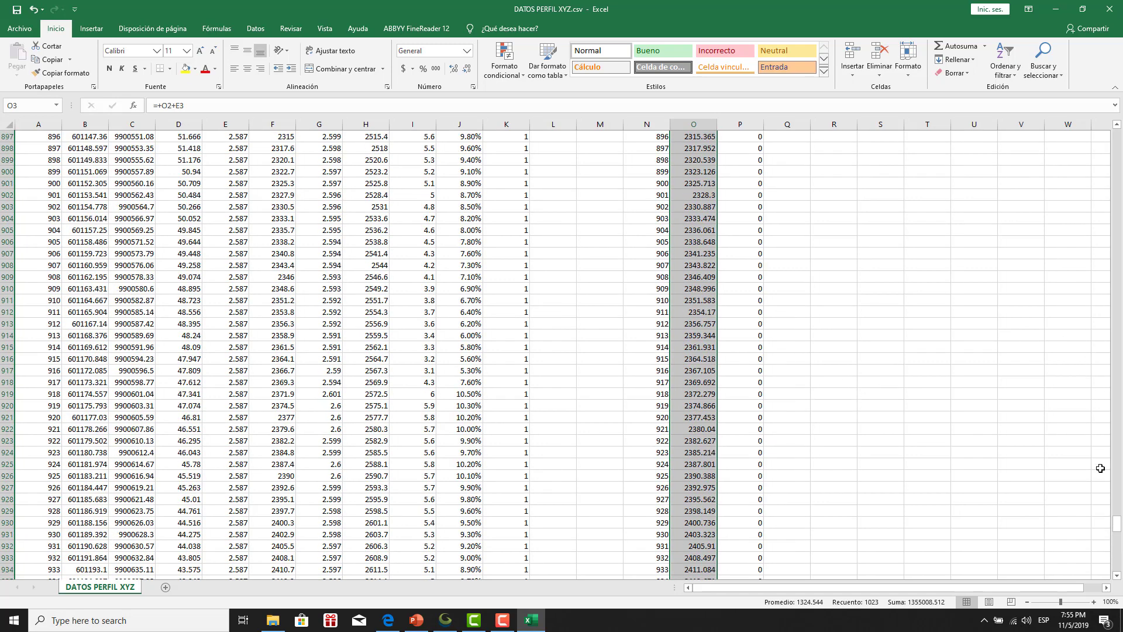
pyautogui.moveTo(1117, 530); pyautogui.dragTo(1117, 523)
pyautogui.moveTo(1122, 387); pyautogui.dragTo(1091, 205)
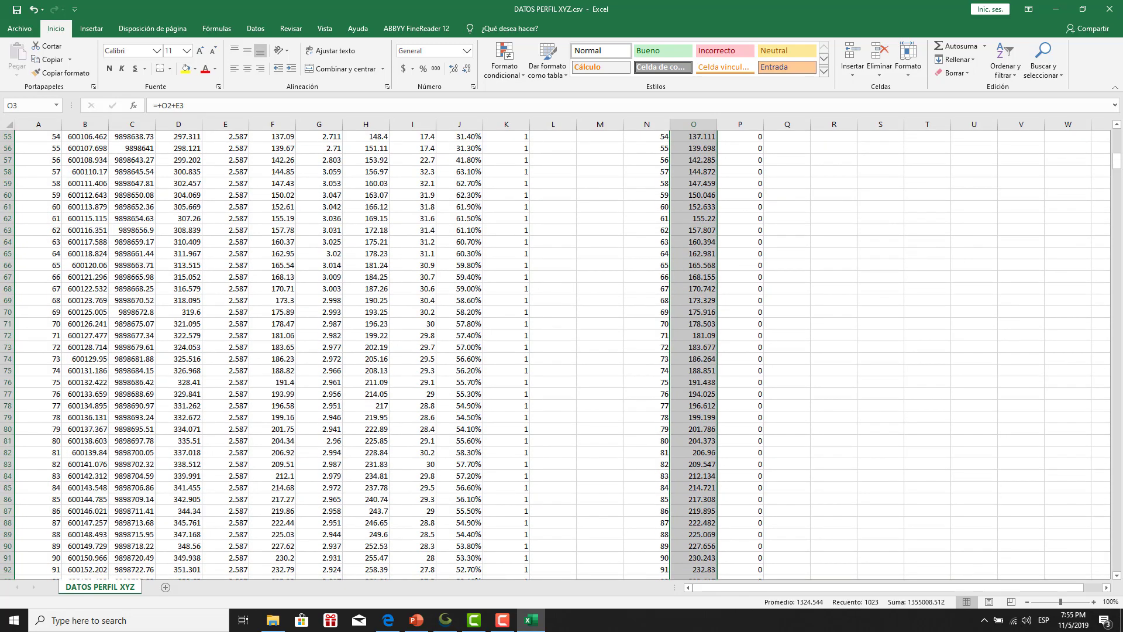
pyautogui.moveTo(1117, 160); pyautogui.dragTo(1097, 100)
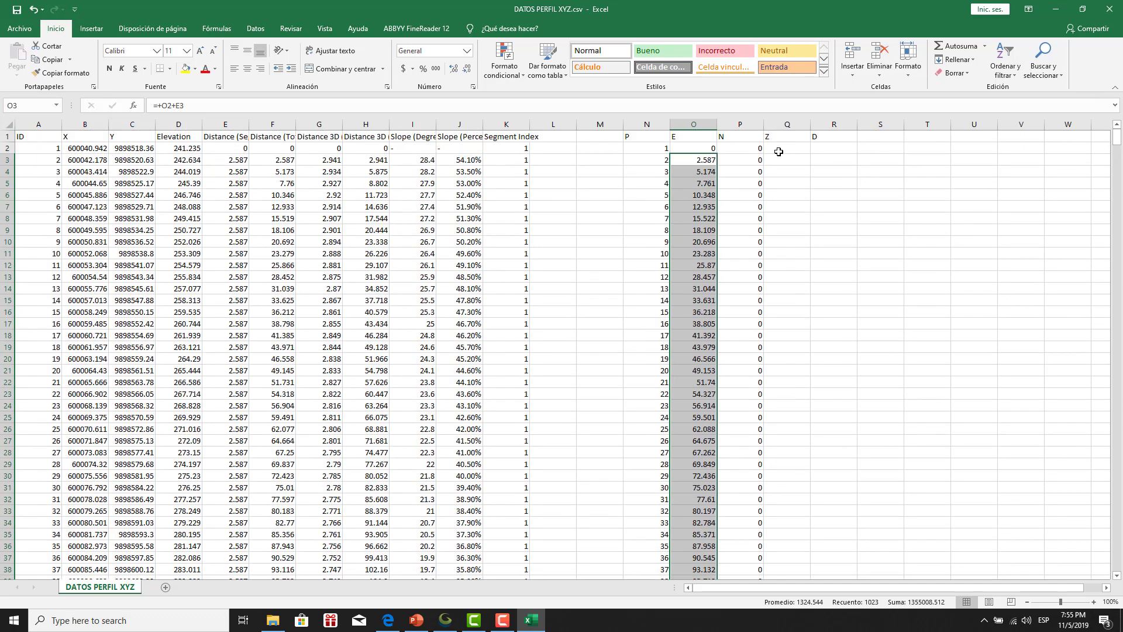
# Enter =D2 under heading Z and fill it down column Q for all 1024 rows.
pyautogui.click(781, 150)
pyautogui.write('+')
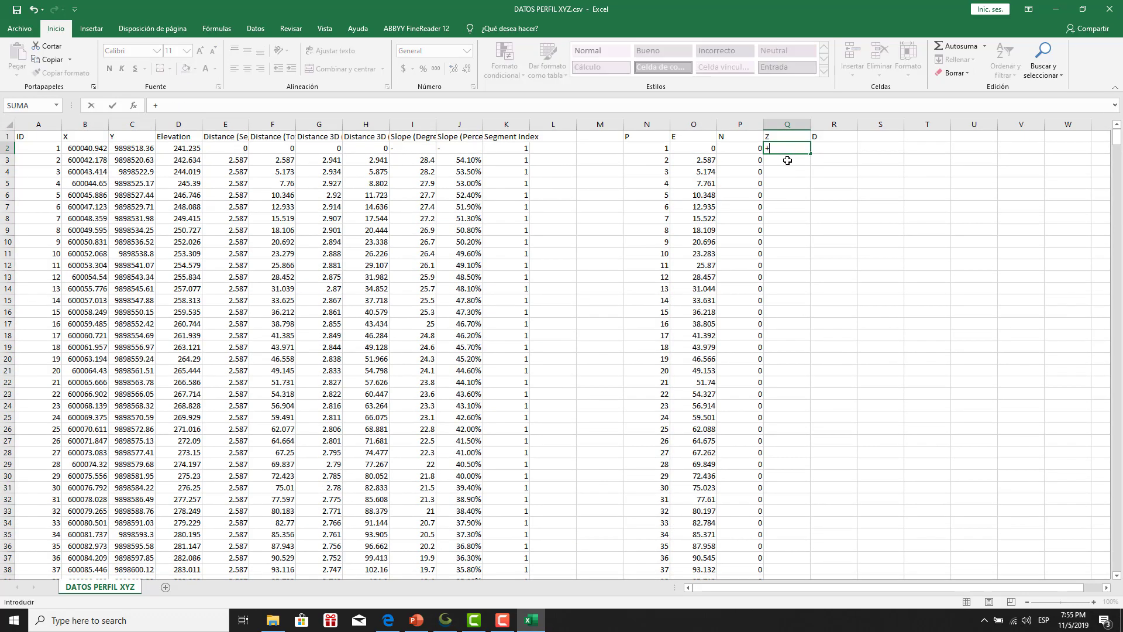
pyautogui.click(189, 150)
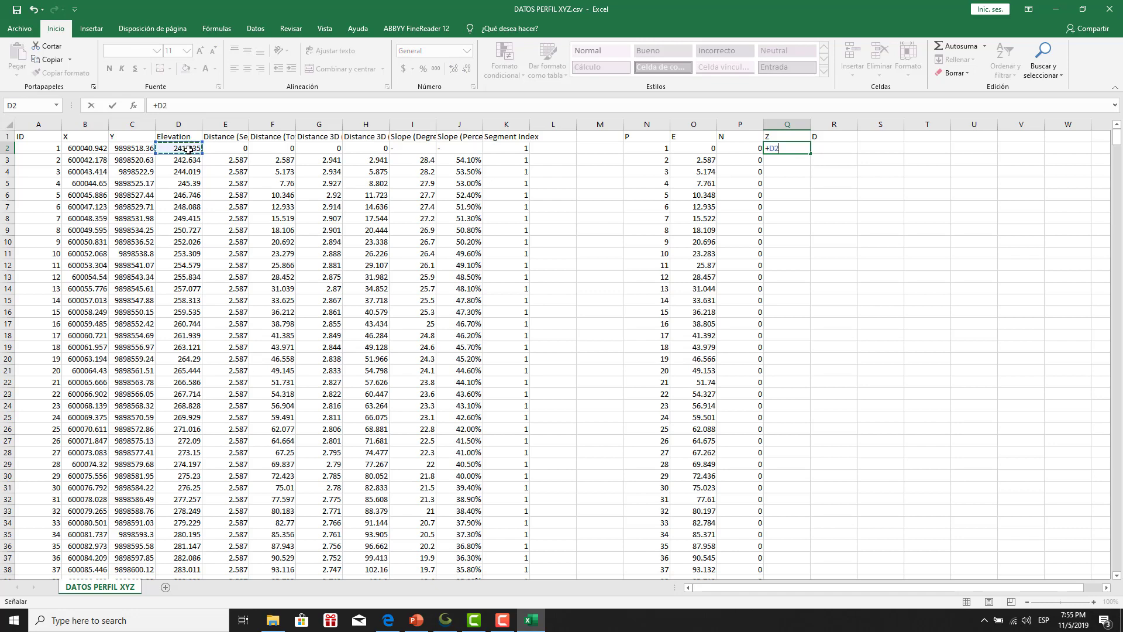
pyautogui.press('Return')
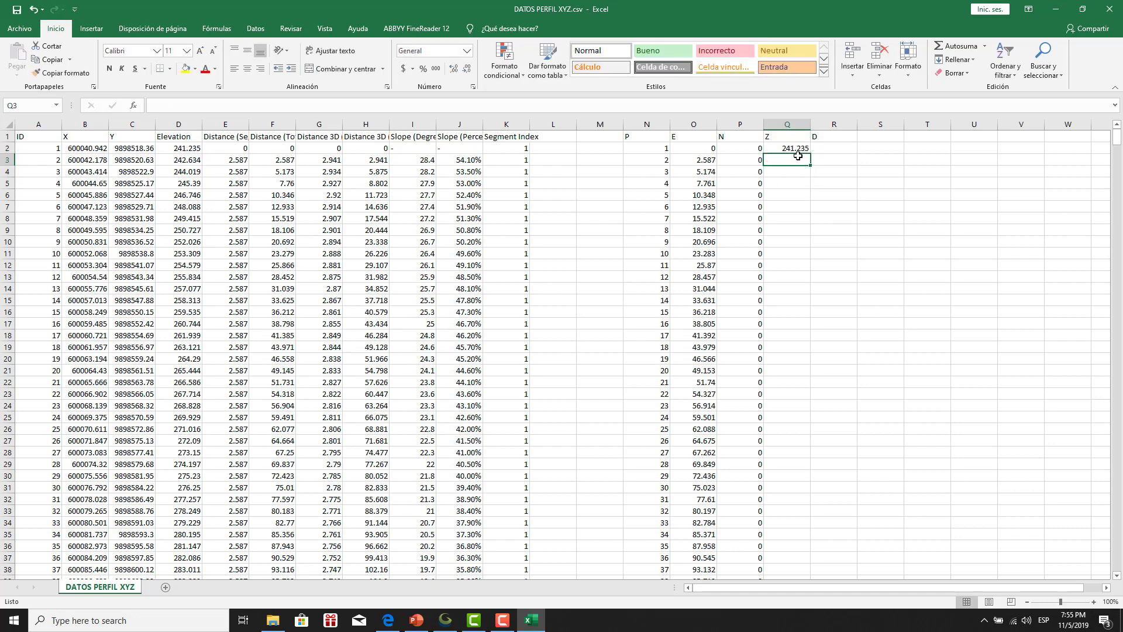
pyautogui.click(796, 149)
pyautogui.moveTo(810, 155); pyautogui.dragTo(837, 630)
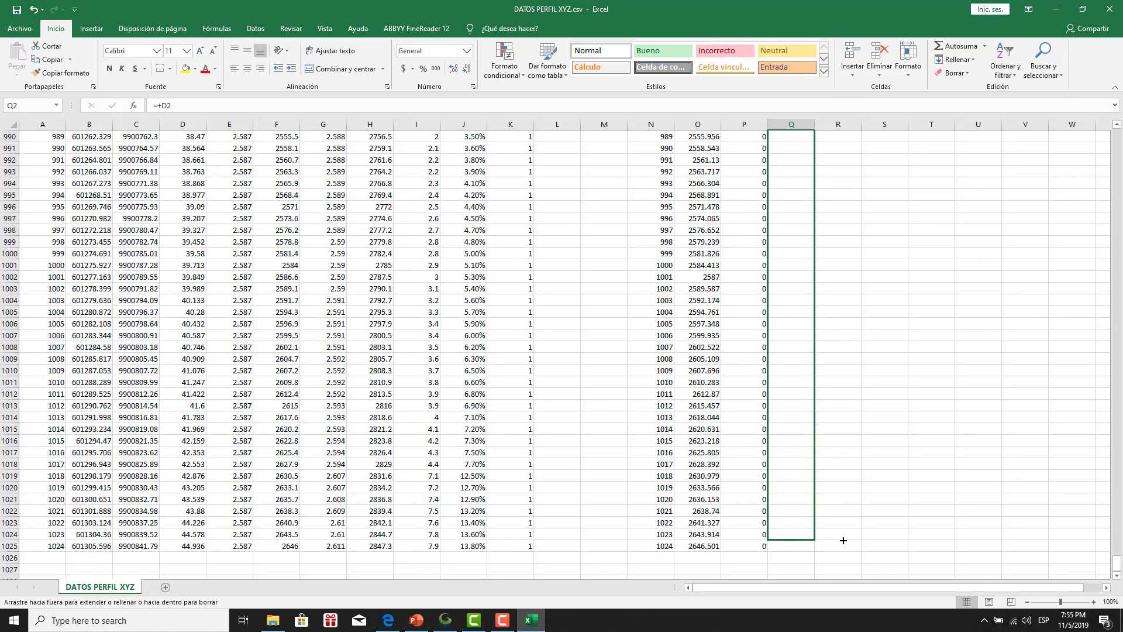
pyautogui.moveTo(836, 630); pyautogui.dragTo(842, 549)
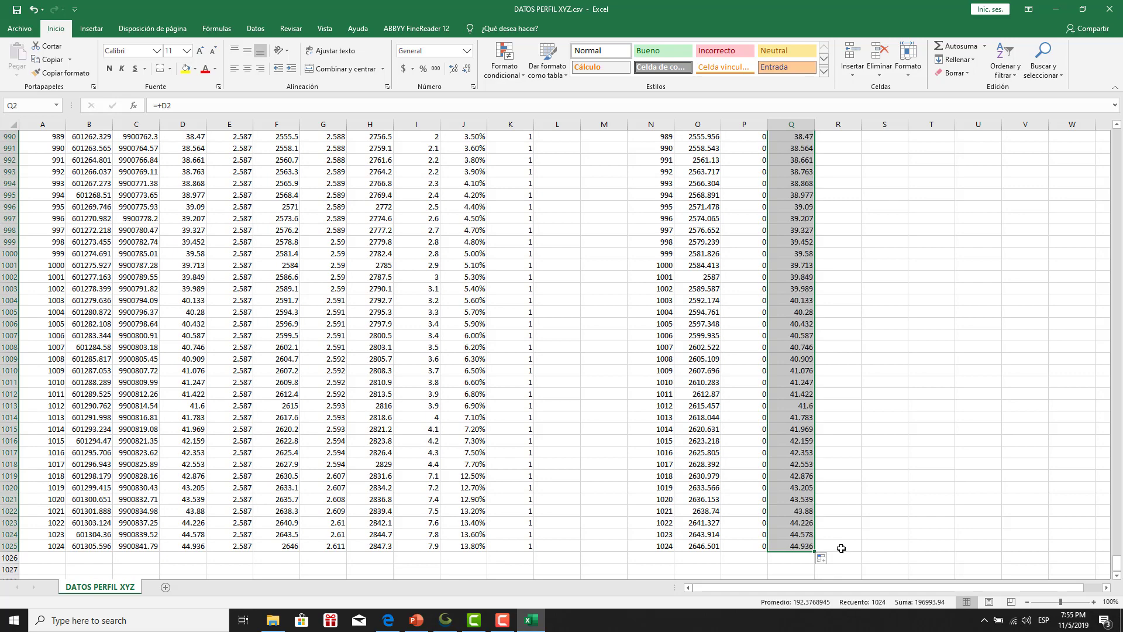
# Scroll back to the top of the sheet to review the filled Z elevations.
pyautogui.scroll(1, 836, 531)
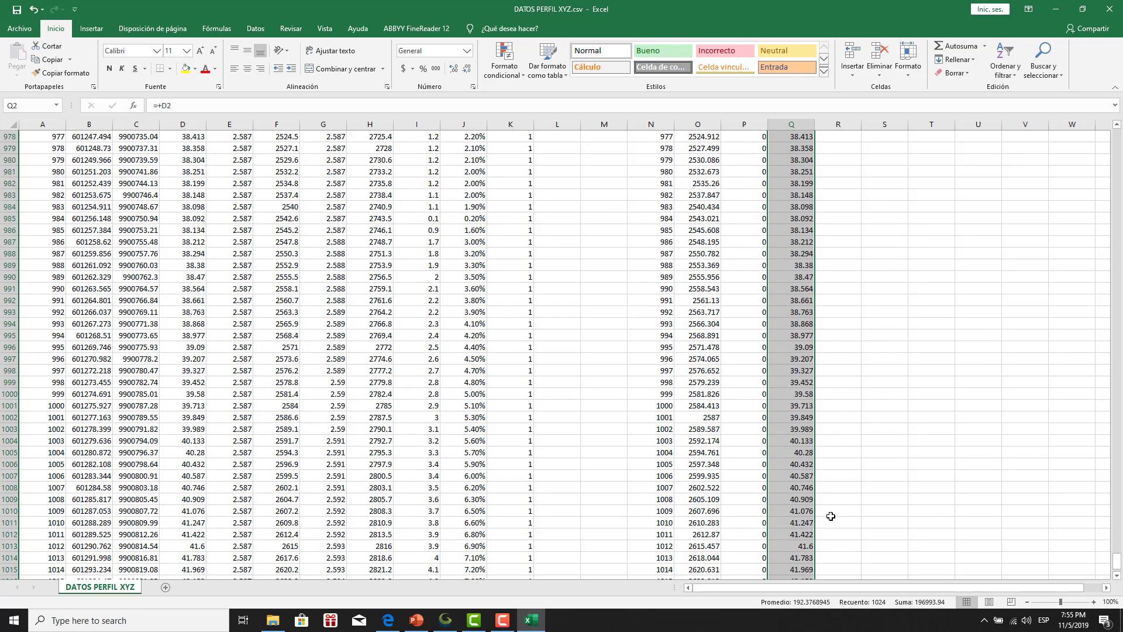
pyautogui.scroll(2, 825, 515)
pyautogui.scroll(3, 808, 492)
pyautogui.scroll(2, 795, 478)
pyautogui.scroll(-8, 796, 478)
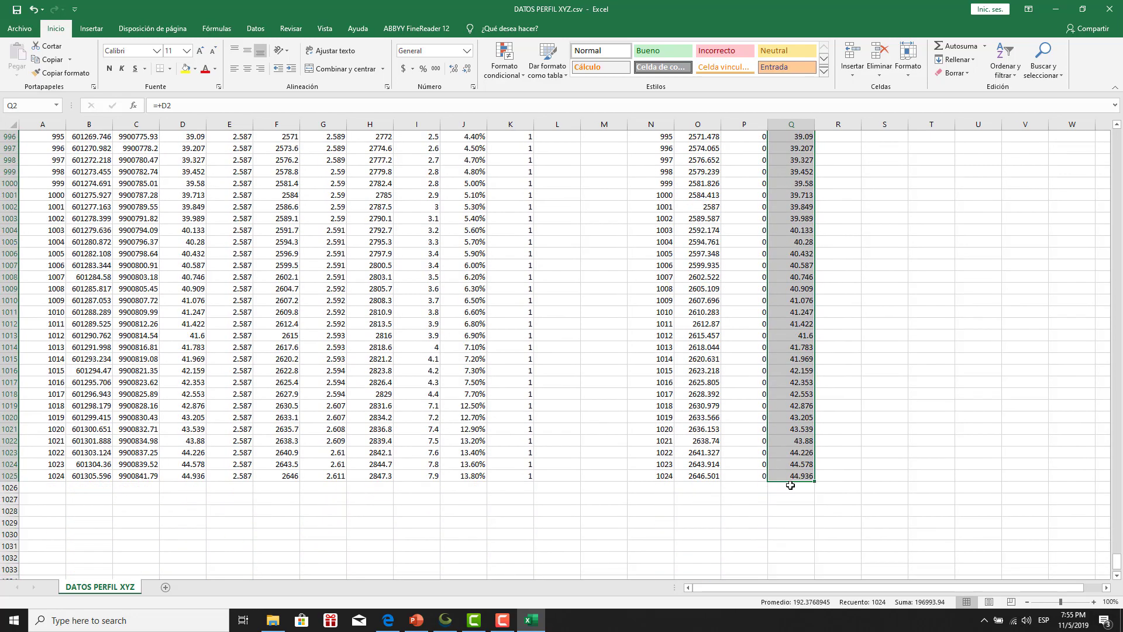
pyautogui.scroll(-1, 794, 478)
pyautogui.scroll(3, 793, 478)
pyautogui.scroll(15, 792, 479)
pyautogui.scroll(9, 792, 479)
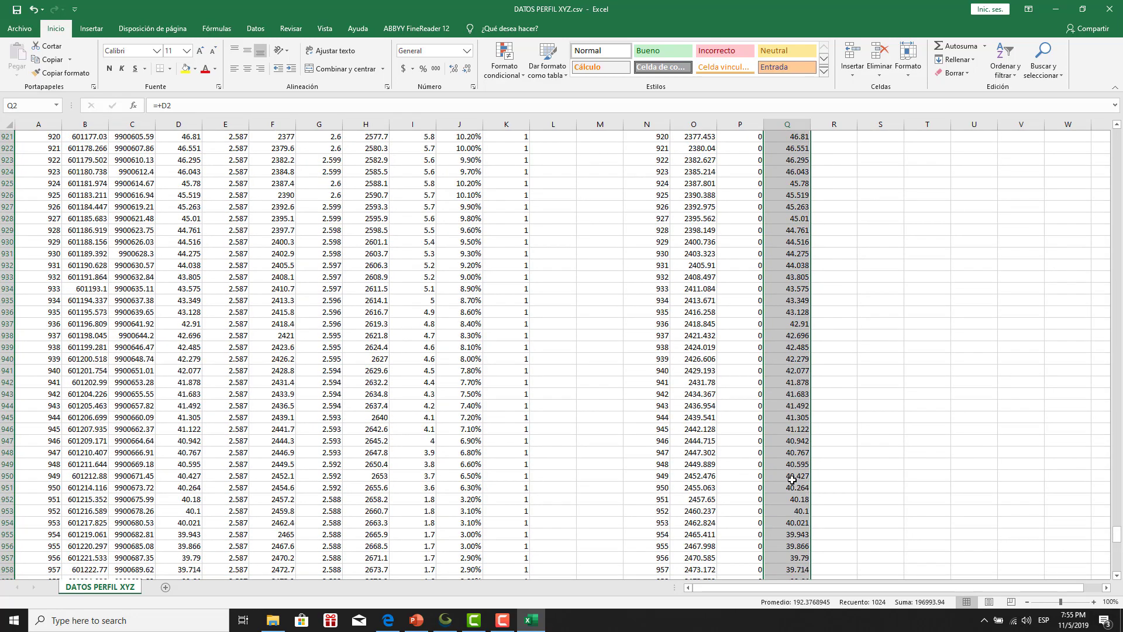
pyautogui.scroll(9, 792, 479)
pyautogui.scroll(8, 792, 479)
pyautogui.scroll(8, 792, 479)
pyautogui.scroll(5, 793, 479)
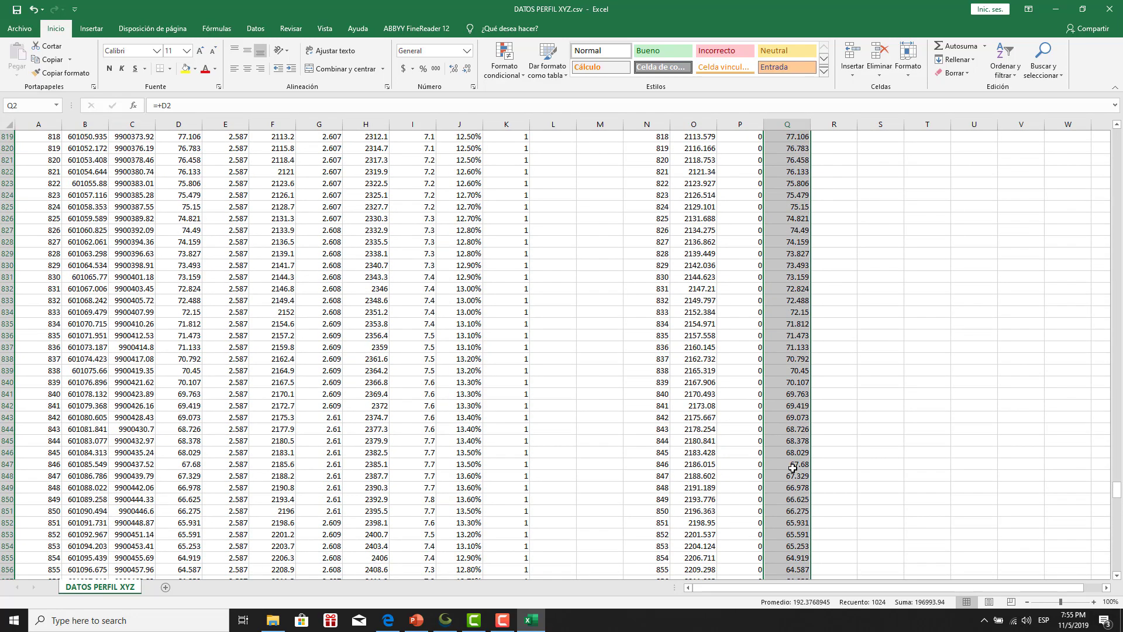
pyautogui.scroll(15, 792, 479)
pyautogui.scroll(8, 792, 479)
pyautogui.scroll(10, 793, 479)
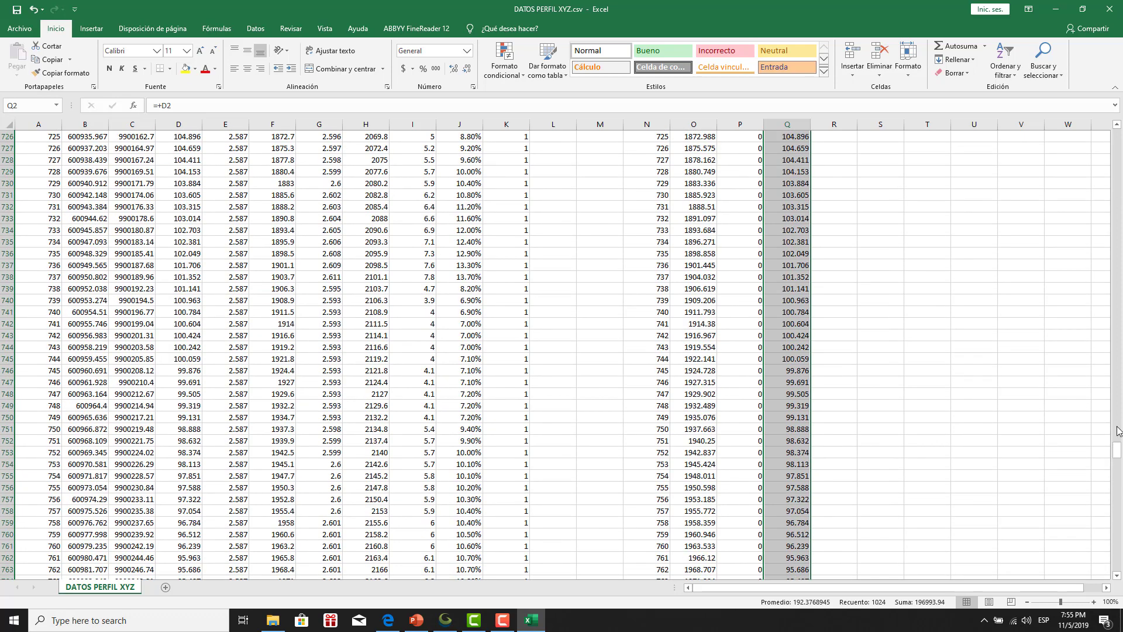
pyautogui.moveTo(1118, 450); pyautogui.dragTo(1105, 134)
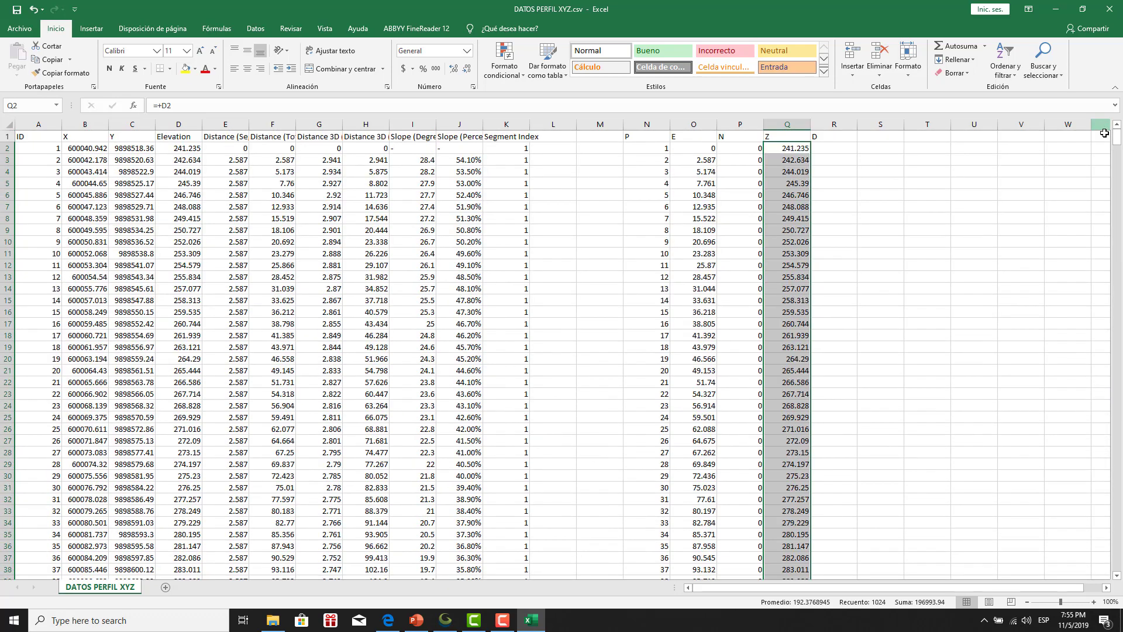
# Copy the P, E, N and Z columns, N2:Q1025, for all 1024 points.
pyautogui.click(899, 196)
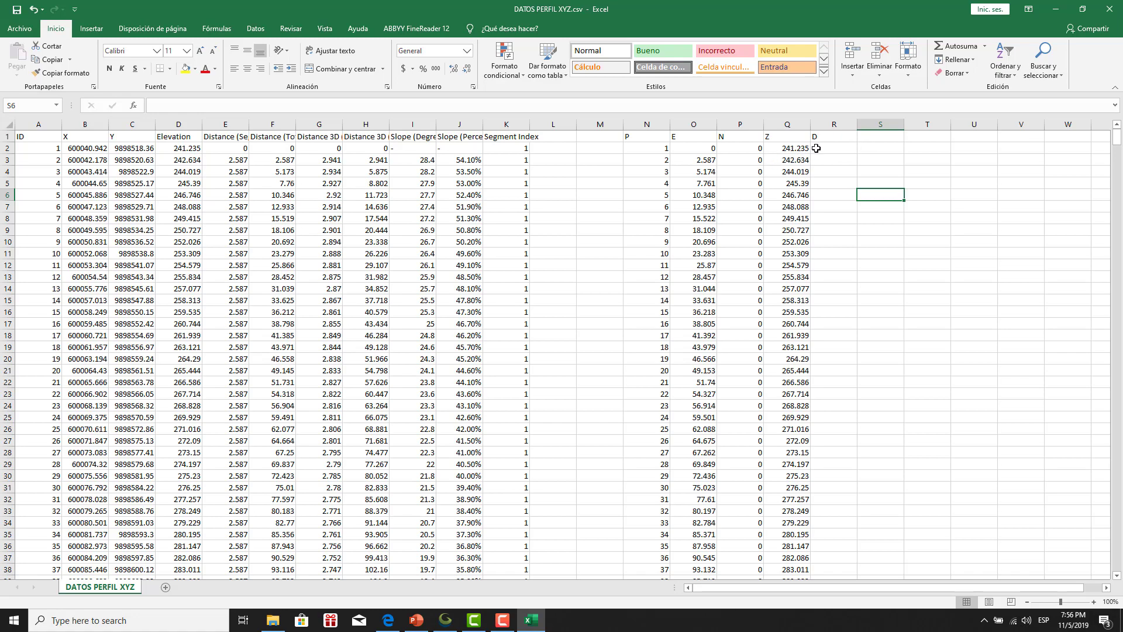
pyautogui.moveTo(667, 150); pyautogui.dragTo(788, 629)
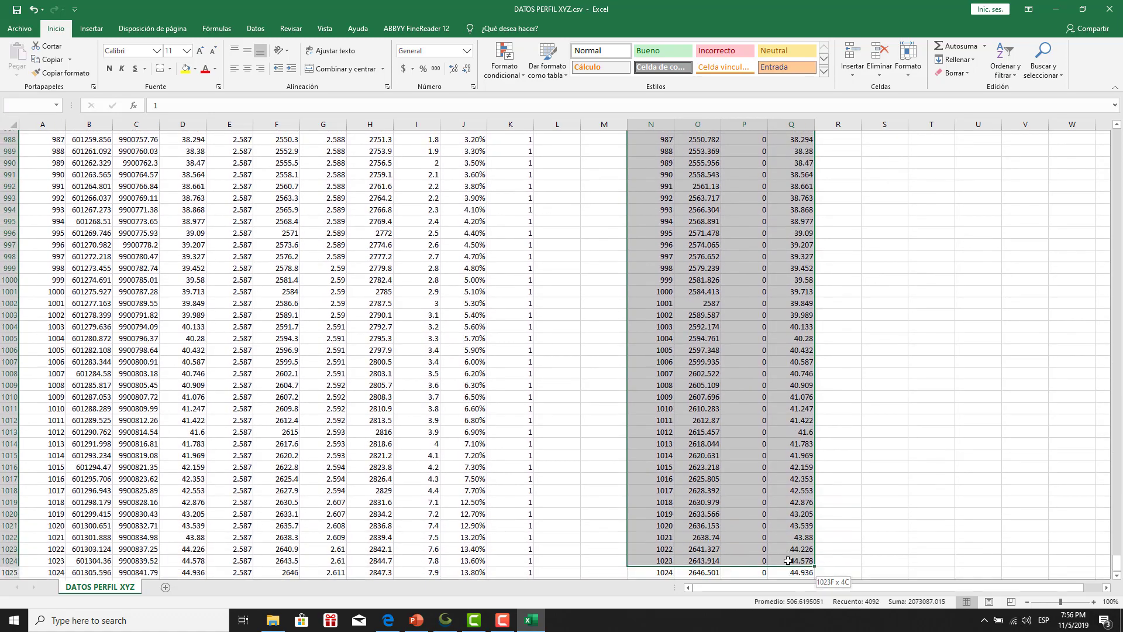
pyautogui.moveTo(788, 629); pyautogui.dragTo(782, 452)
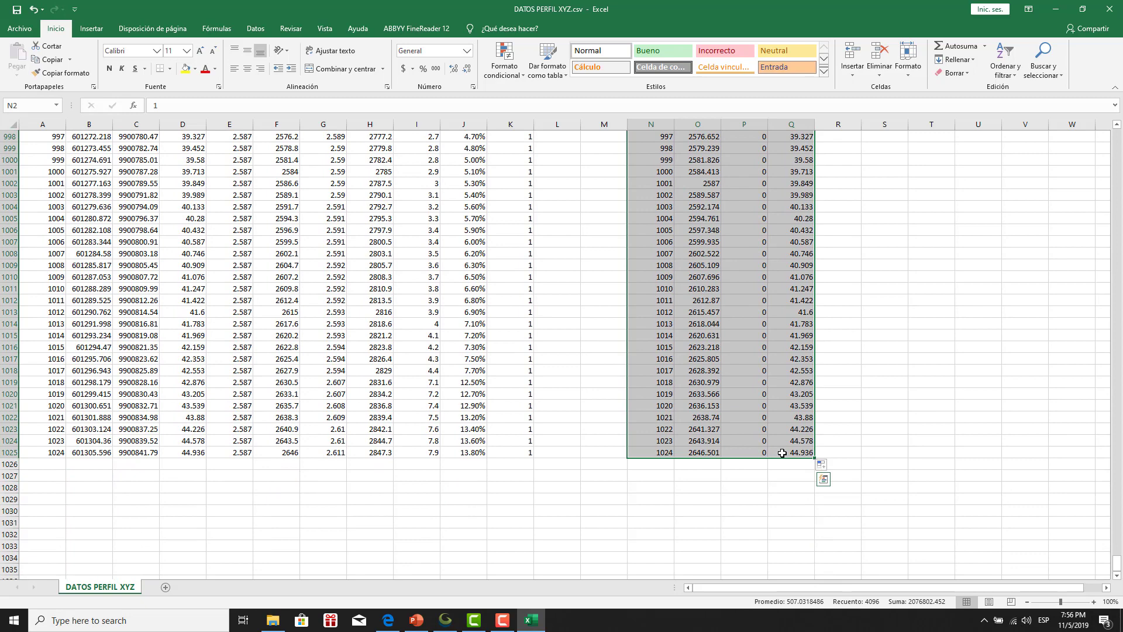
pyautogui.hotkey('ctrl', 'c')
# Search Windows for 'BLO' and launch a blank Notepad.
pyautogui.click(73, 621)
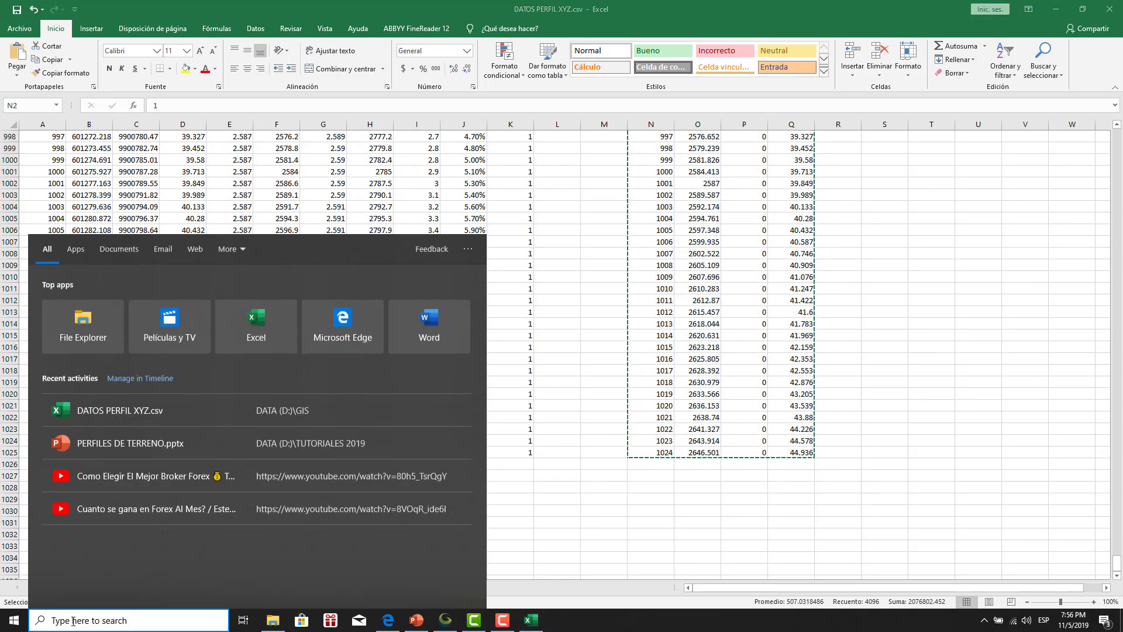
pyautogui.write('BLO')
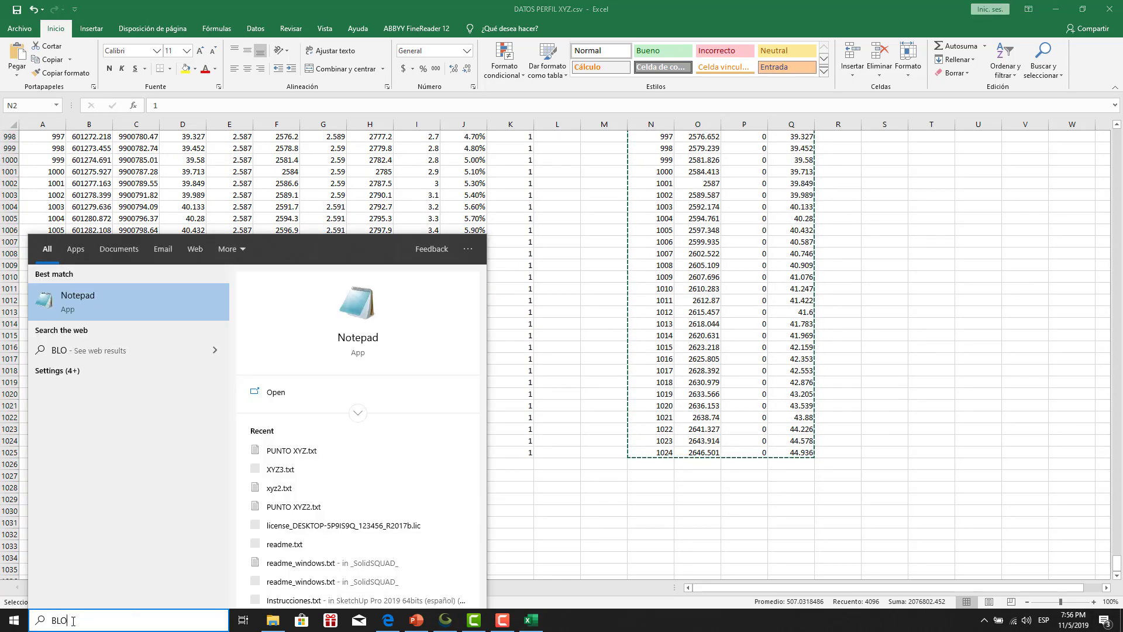
pyautogui.click(85, 305)
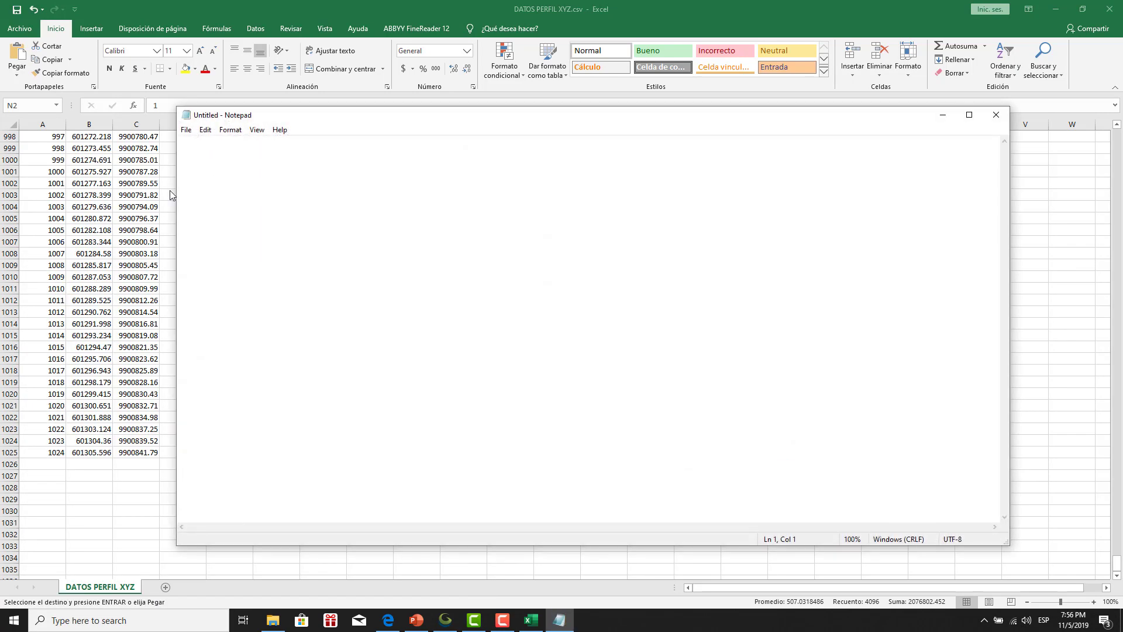
# Paste the point data into Notepad and save it as 'PUNTOS PENZD - CIVIL 3D.txt' in D:\GIS.
pyautogui.hotkey('ctrl', 'v')
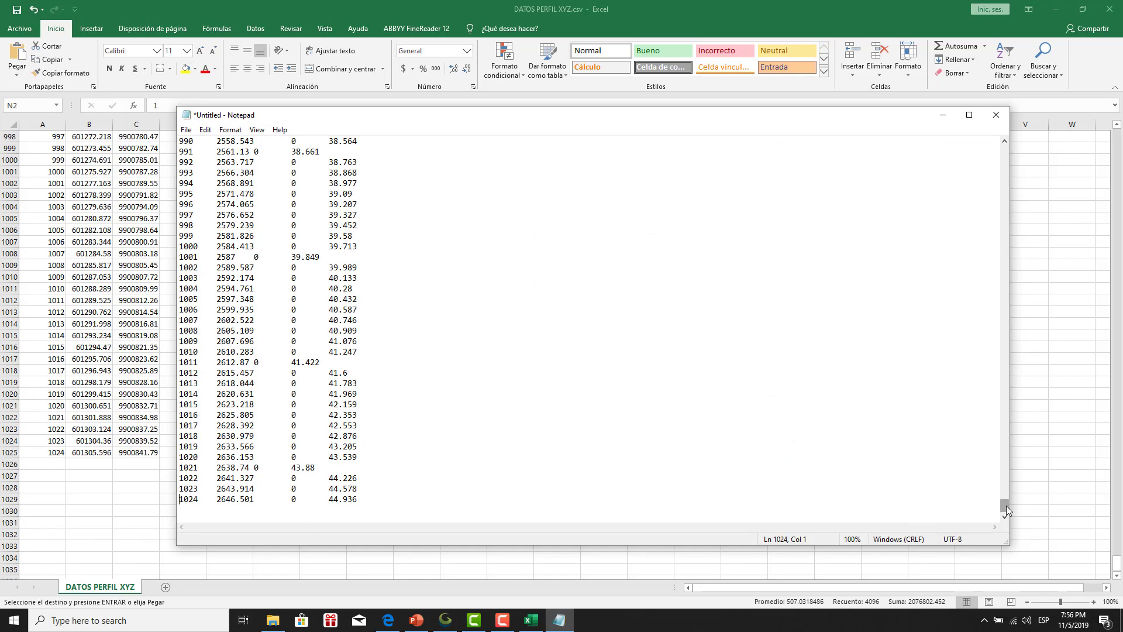
pyautogui.moveTo(1005, 506); pyautogui.dragTo(995, 143)
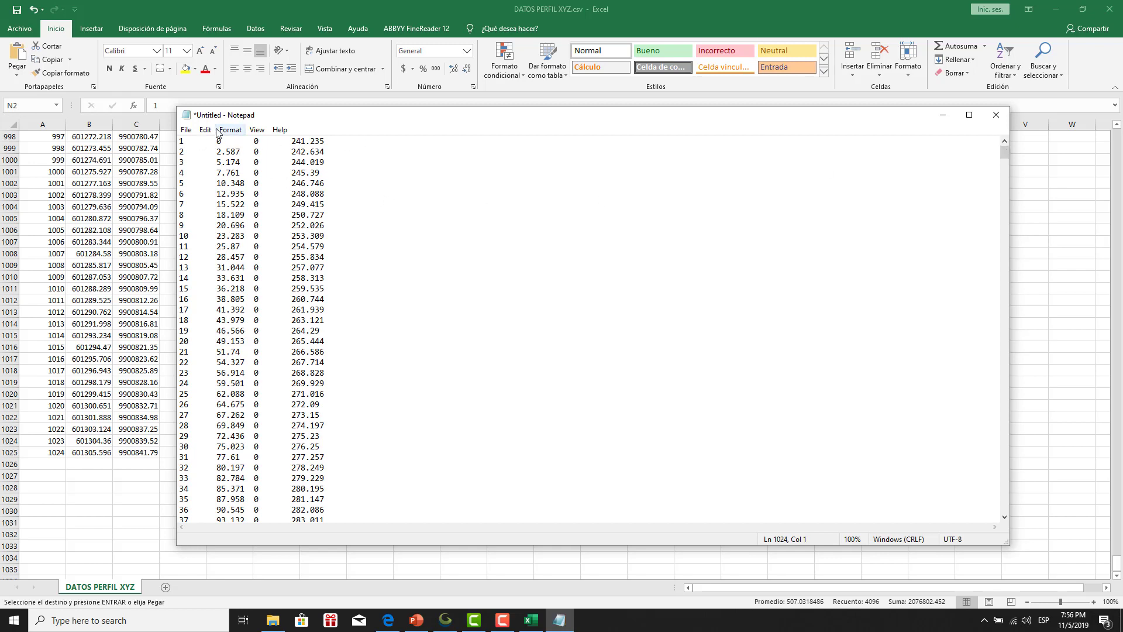
pyautogui.click(186, 130)
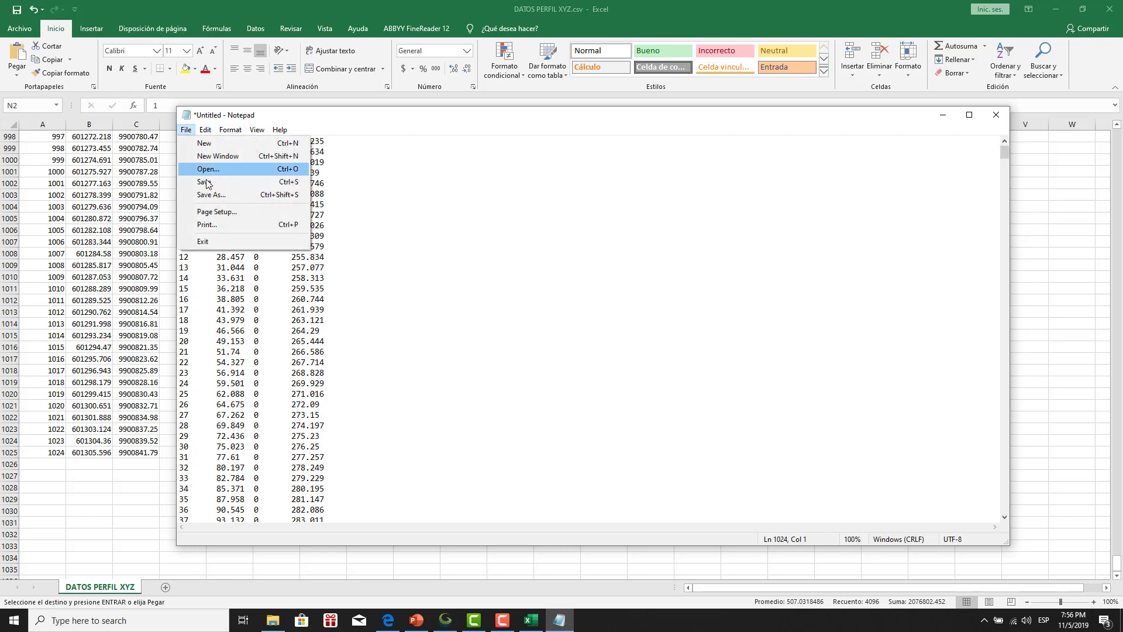
pyautogui.click(213, 194)
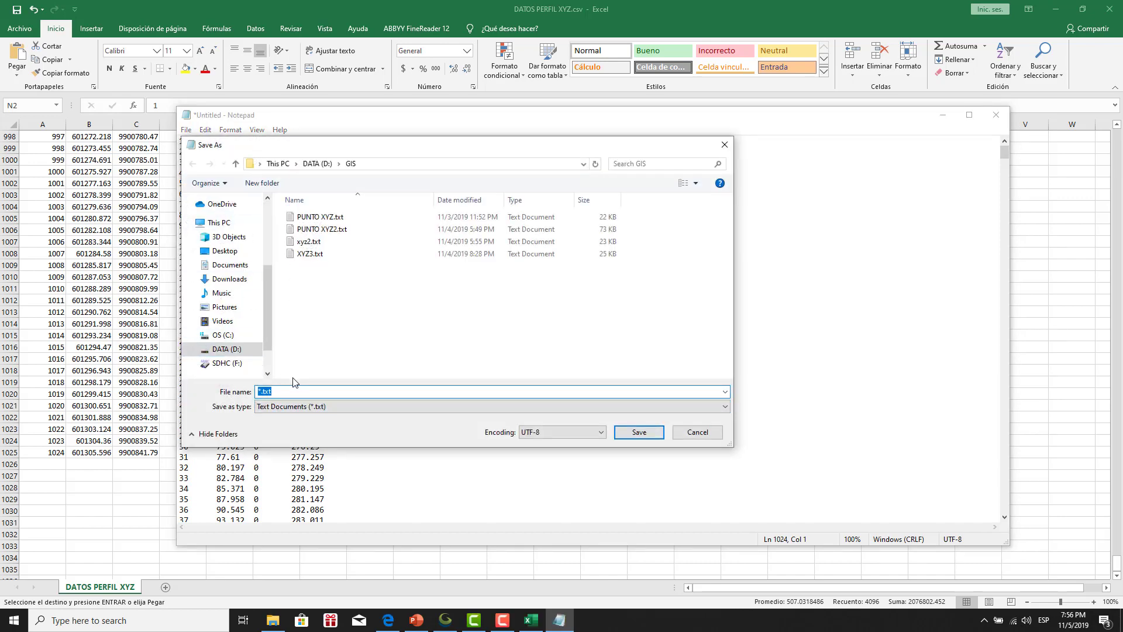
pyautogui.write('PU')
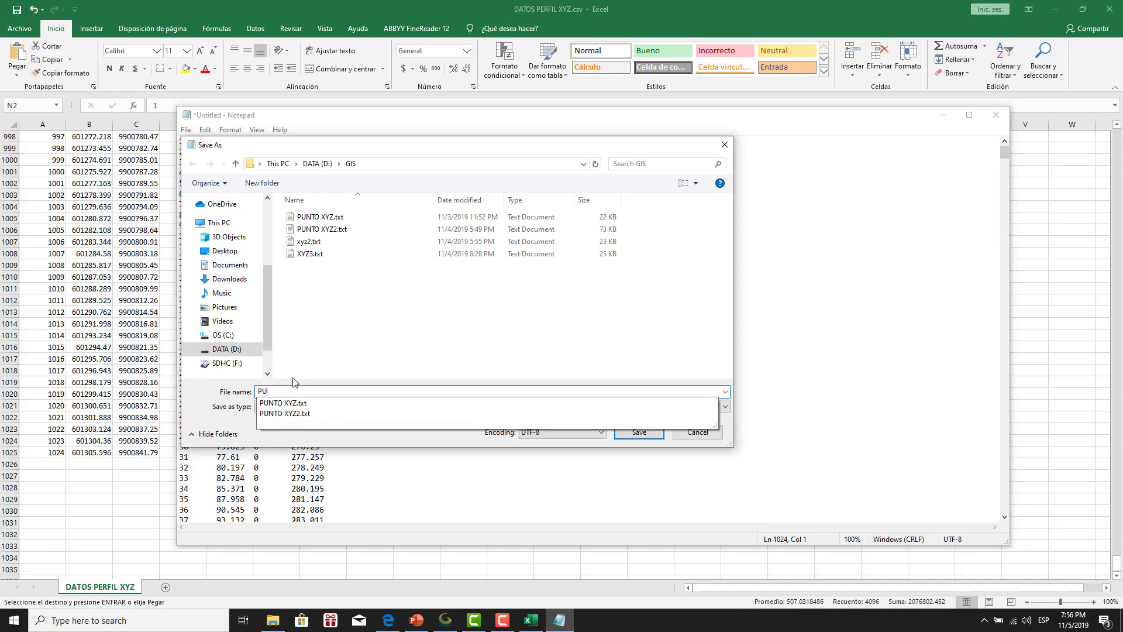
pyautogui.write('NTOS PENZD - CIVIL 3D')
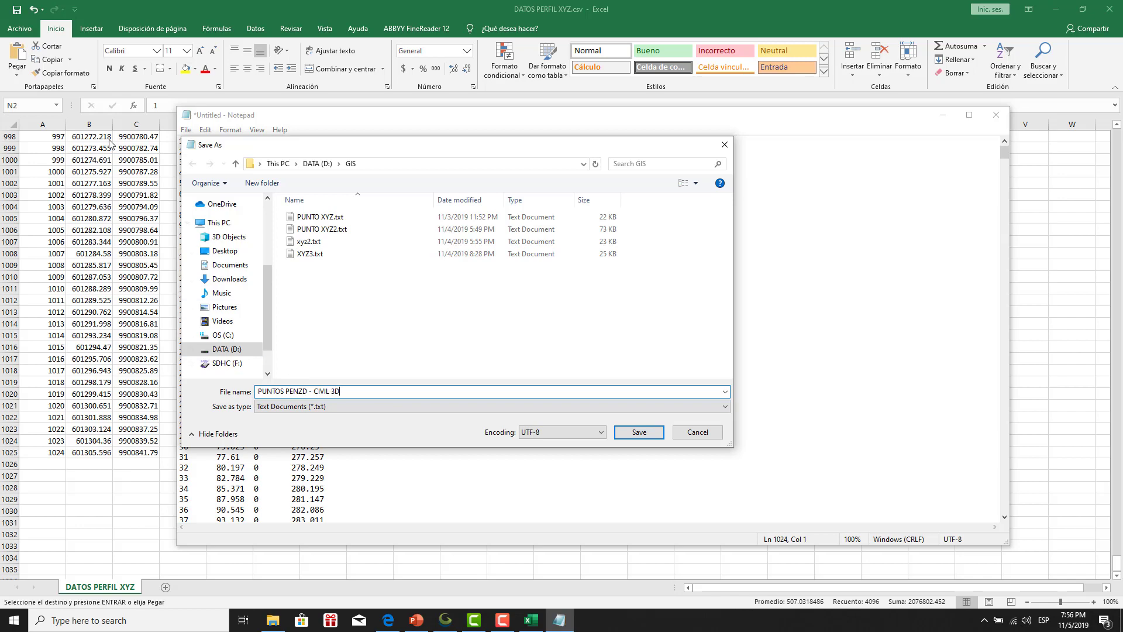
pyautogui.click(639, 433)
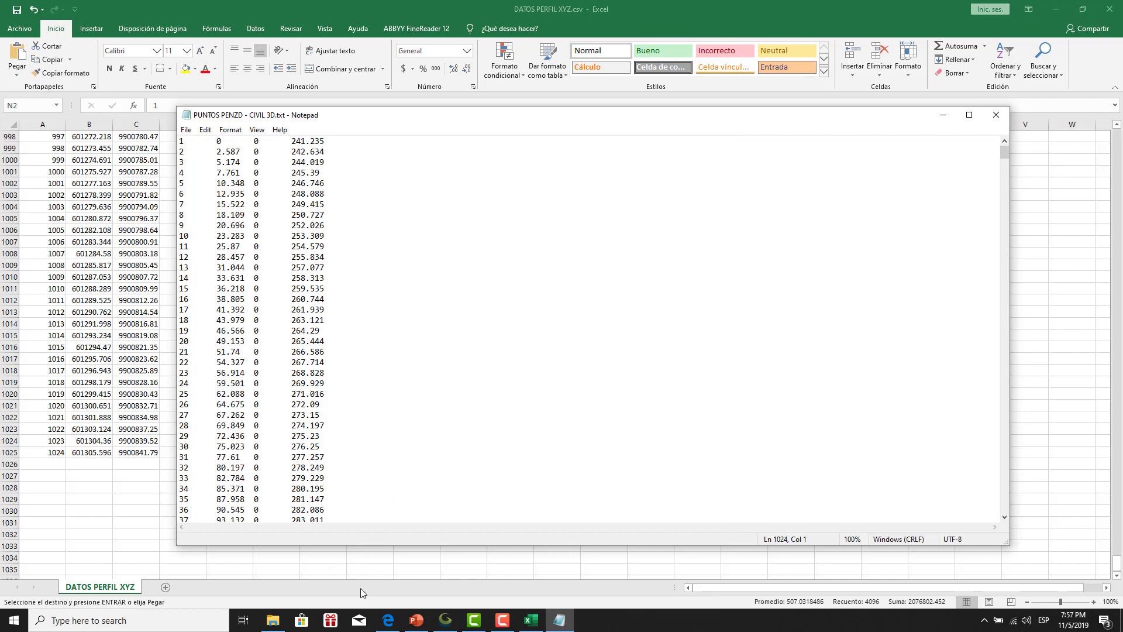
# Launch Civil 3D 2019 Metric from Windows search, then return to the PowerPoint workflow slide.
pyautogui.click(139, 619)
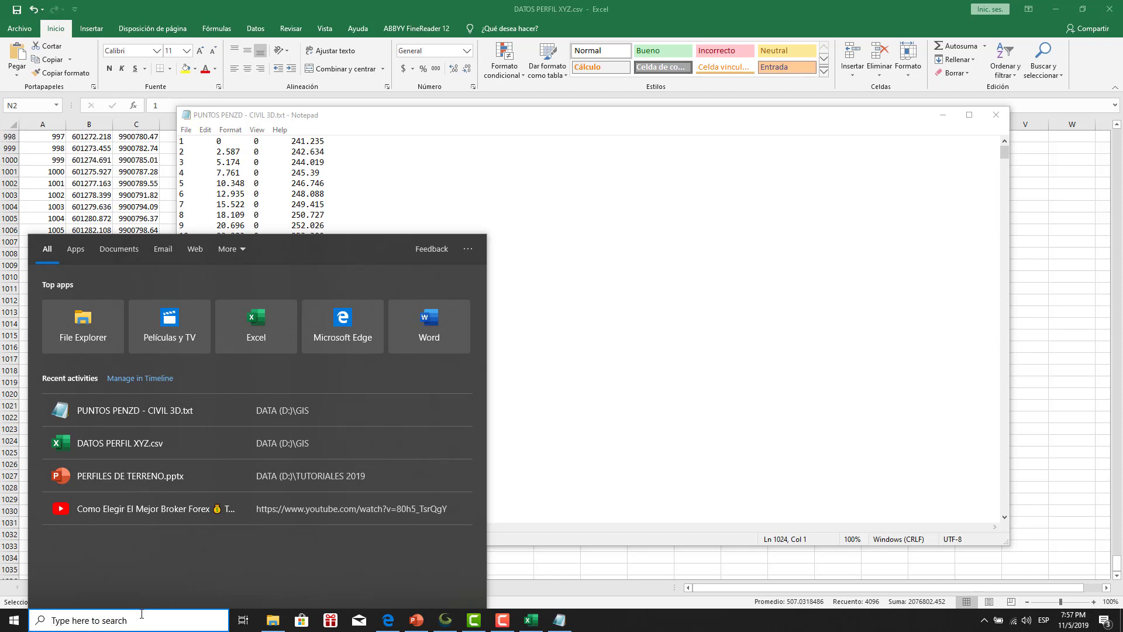
pyautogui.write('C')
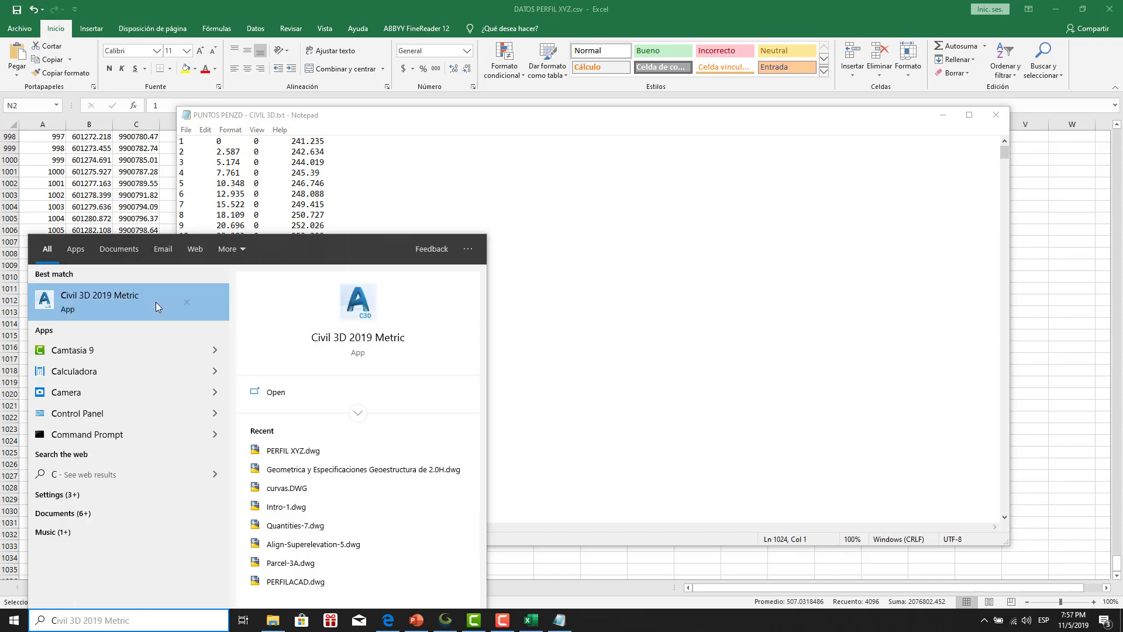
pyautogui.click(158, 302)
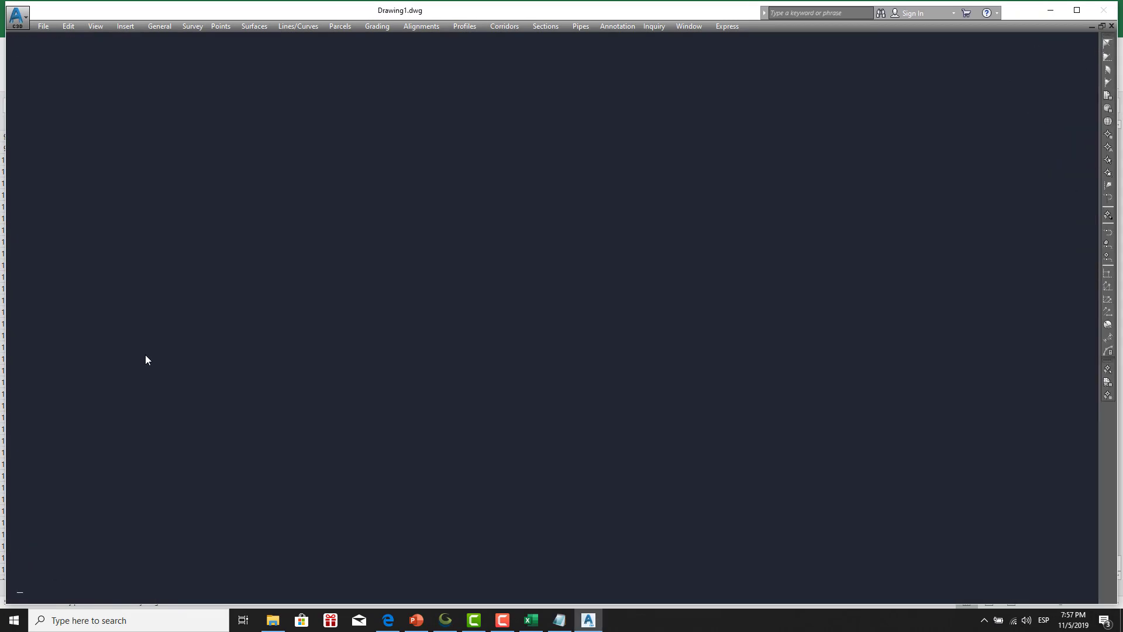
pyautogui.click(417, 620)
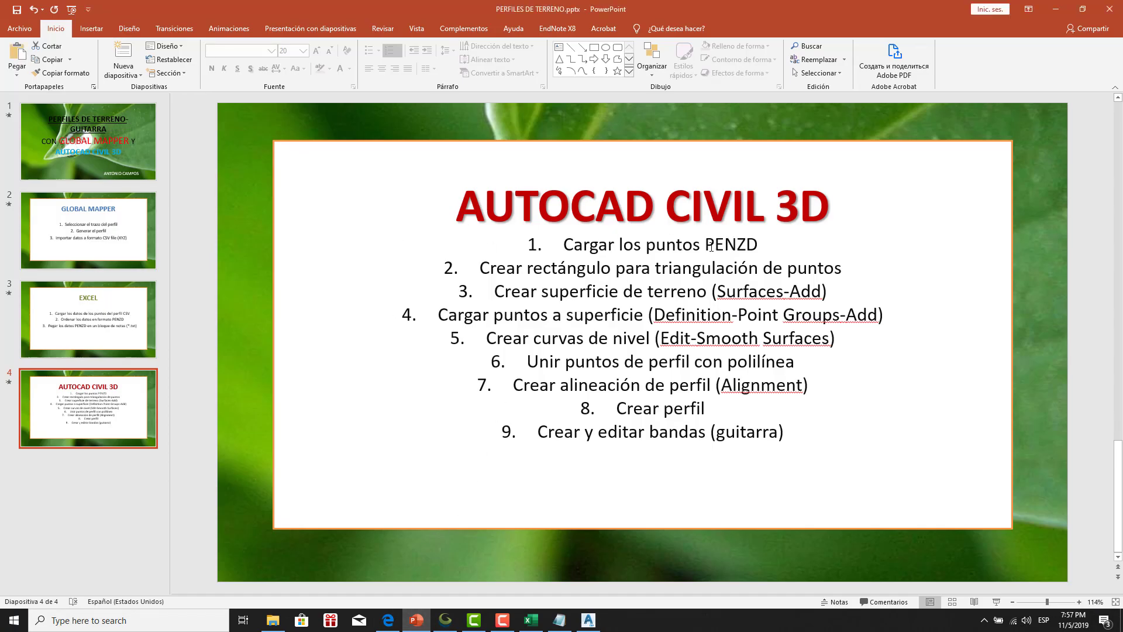
# Switch from PowerPoint back to the blank Civil 3D Drawing1.
pyautogui.click(590, 623)
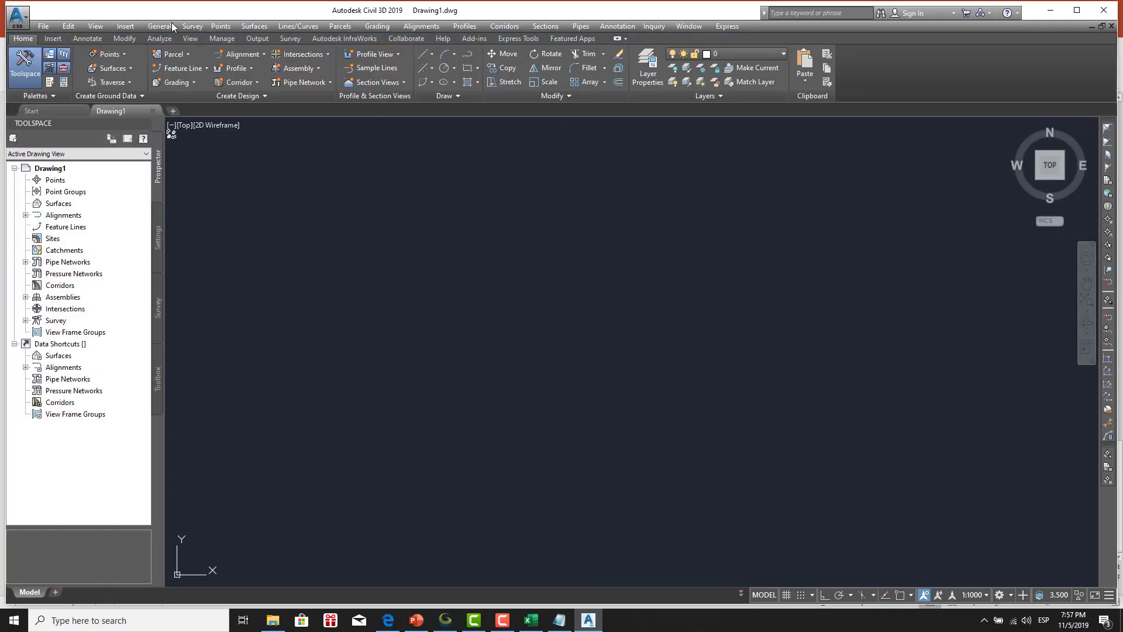
# Import points from PUNTOS PENZD - CIVIL 3D.txt using the PENZD (space delimited) format.
pyautogui.click(220, 26)
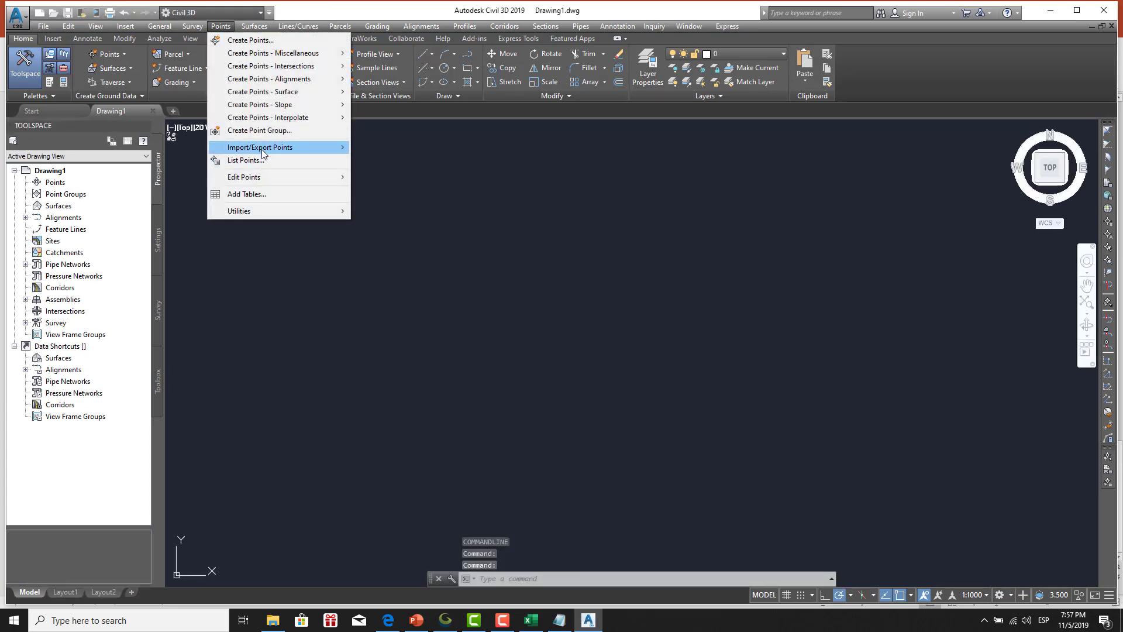
pyautogui.moveTo(260, 148)
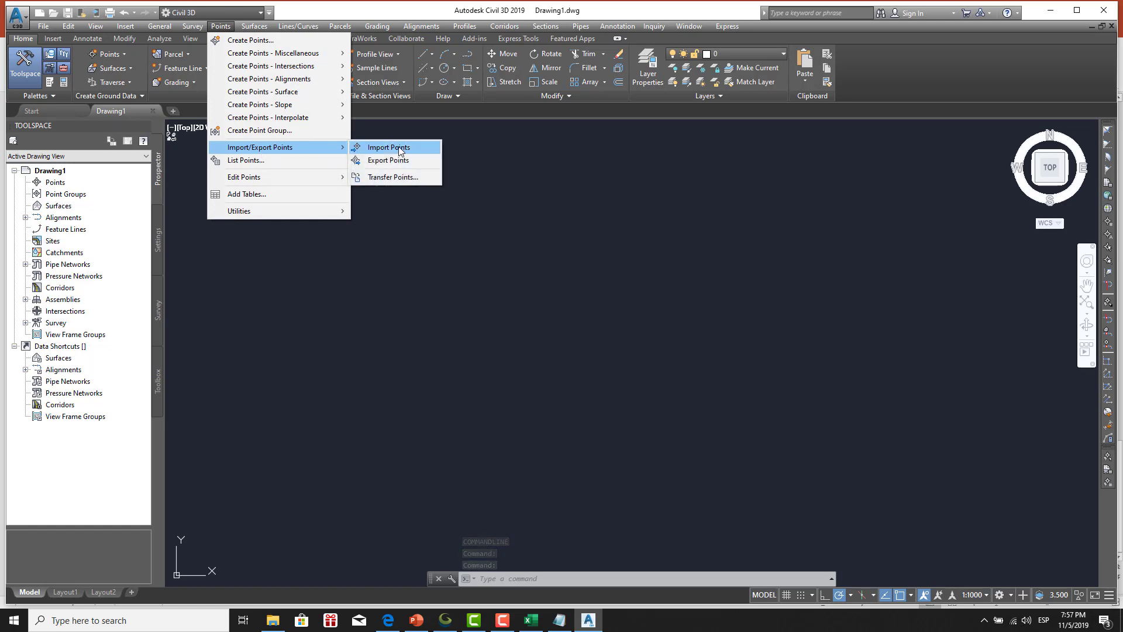
pyautogui.click(395, 148)
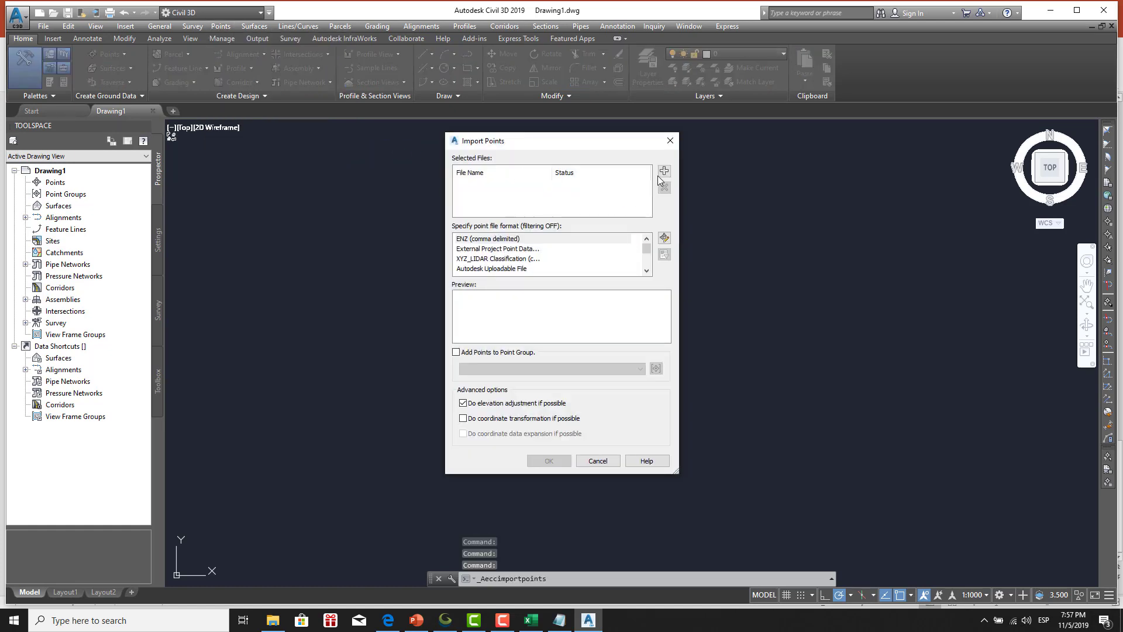
pyautogui.click(665, 171)
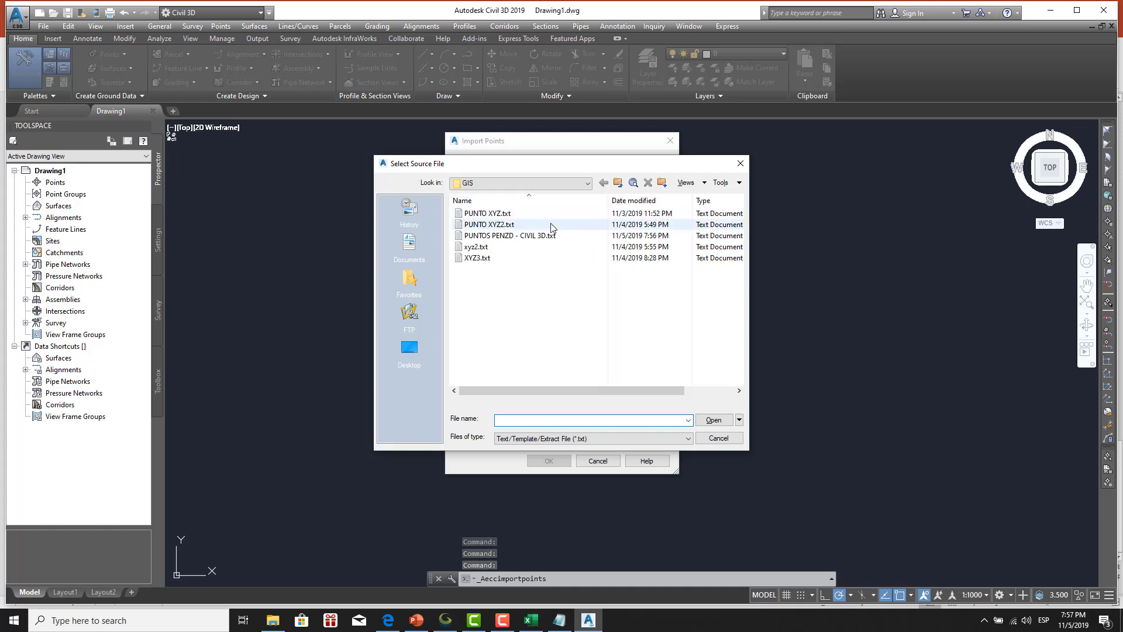
pyautogui.click(538, 236)
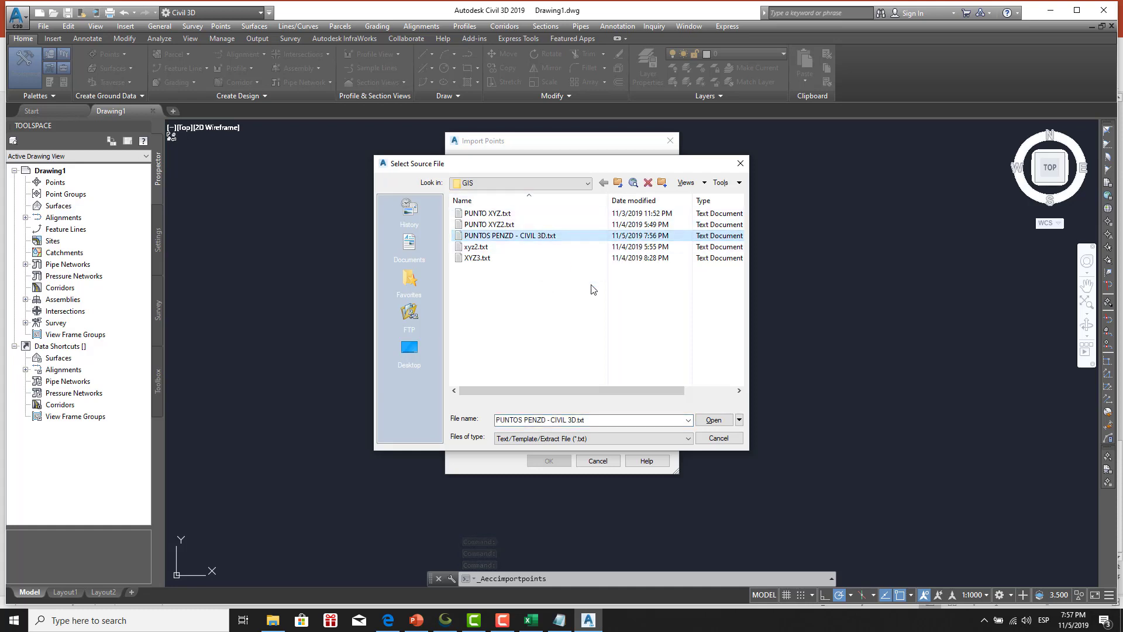
pyautogui.click(713, 420)
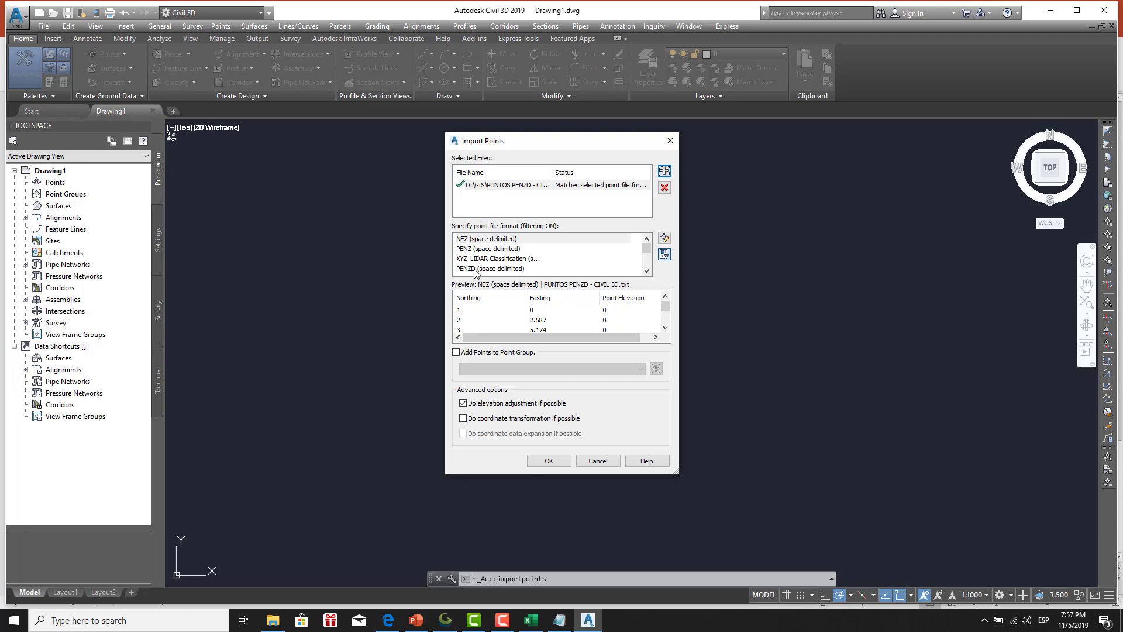
pyautogui.click(475, 271)
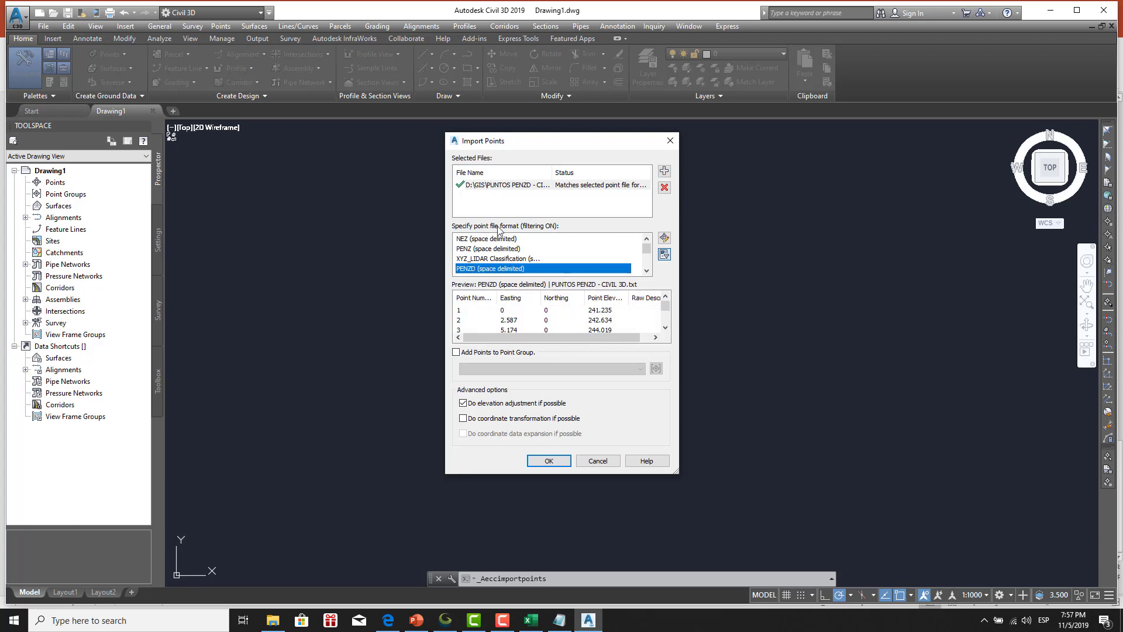
pyautogui.click(544, 461)
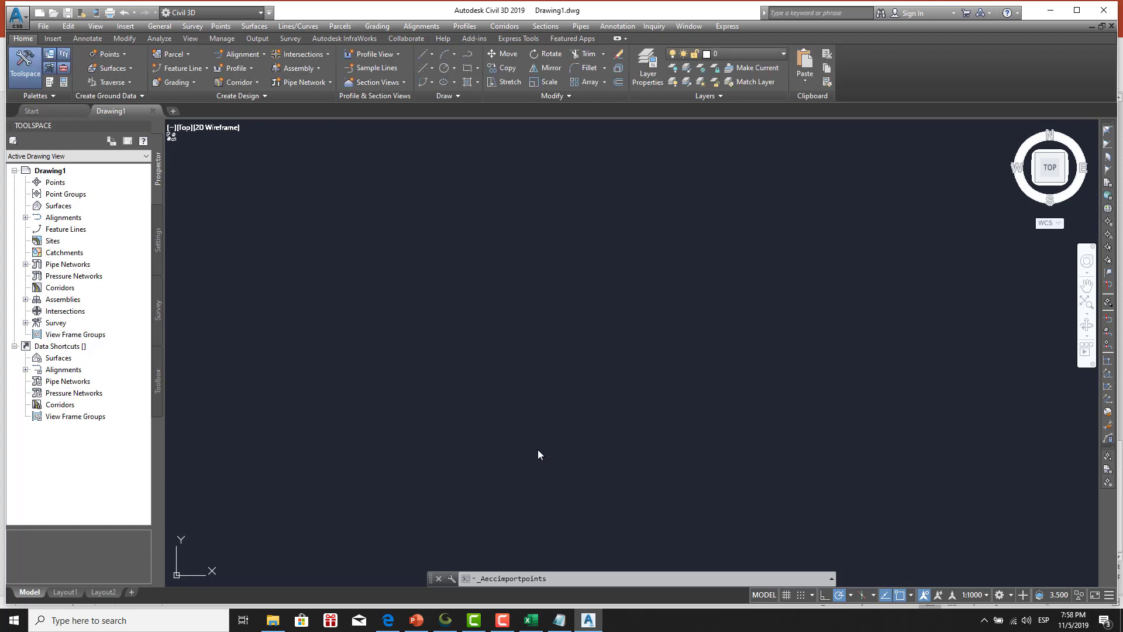
pyautogui.moveTo(539, 454); pyautogui.dragTo(535, 351, button='middle')
pyautogui.scroll(7, 455, 414)
pyautogui.scroll(2, 454, 414)
pyautogui.scroll(2, 449, 417)
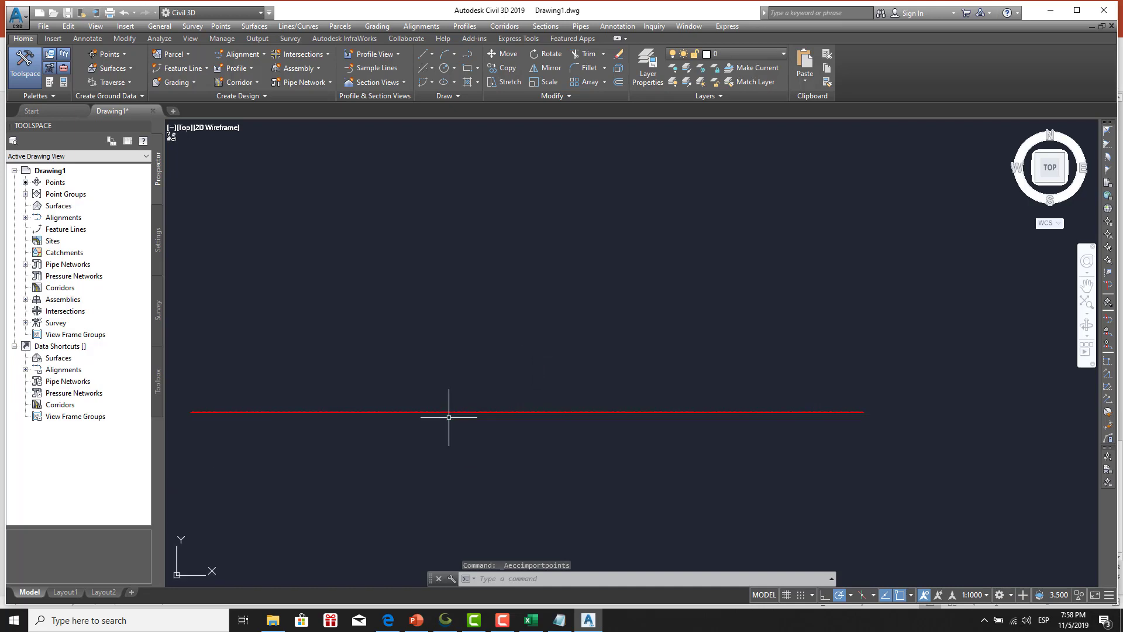
pyautogui.scroll(2, 381, 404)
pyautogui.scroll(2, 376, 409)
pyautogui.scroll(5, 375, 412)
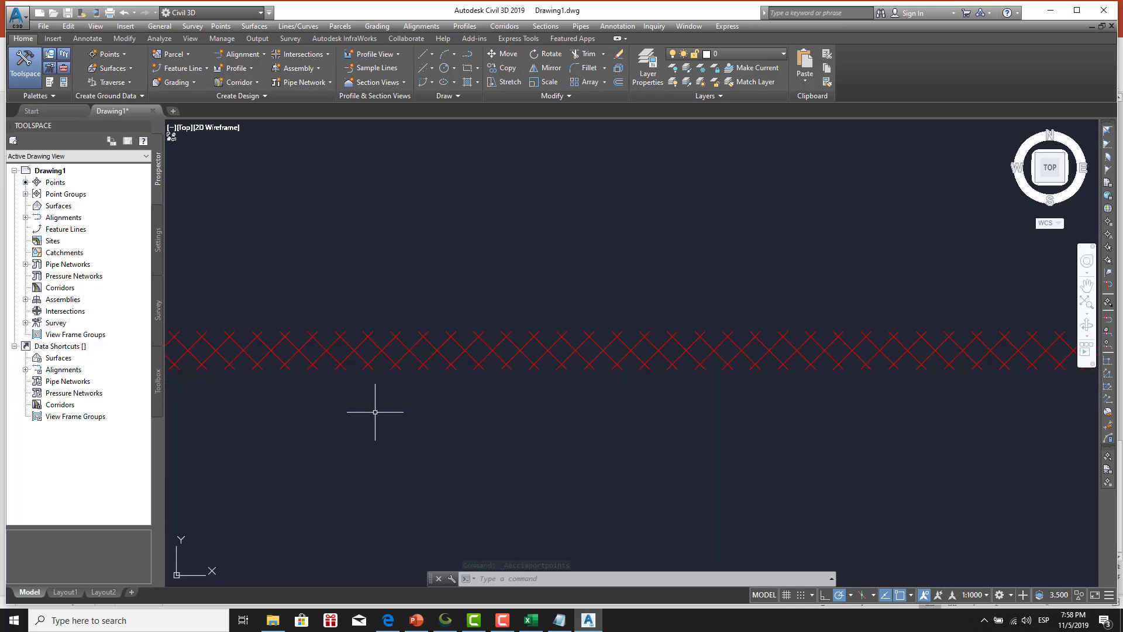
pyautogui.scroll(-5, 375, 410)
pyautogui.scroll(-2, 376, 408)
pyautogui.scroll(-3, 375, 409)
pyautogui.scroll(-3, 376, 407)
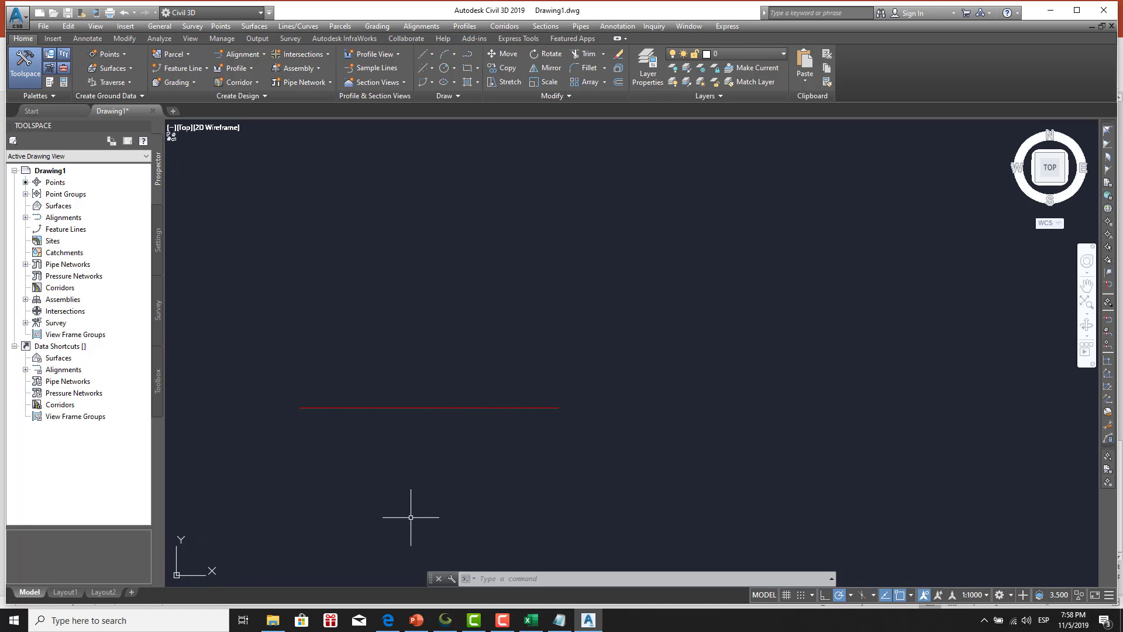
pyautogui.scroll(4, 406, 411)
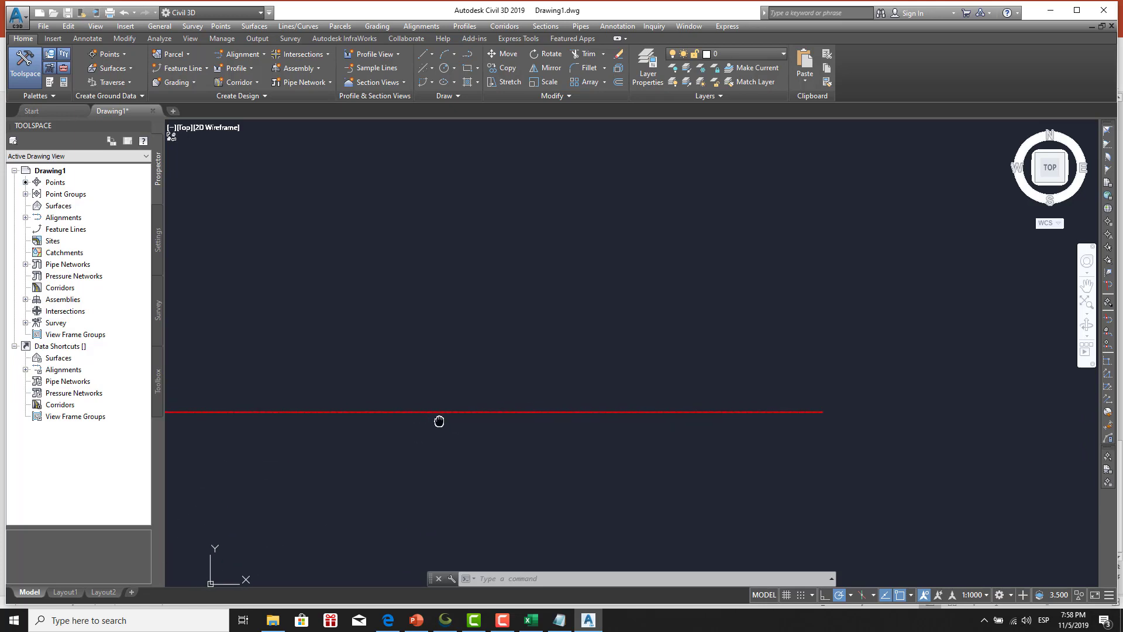
pyautogui.moveTo(406, 411); pyautogui.dragTo(527, 419, button='middle')
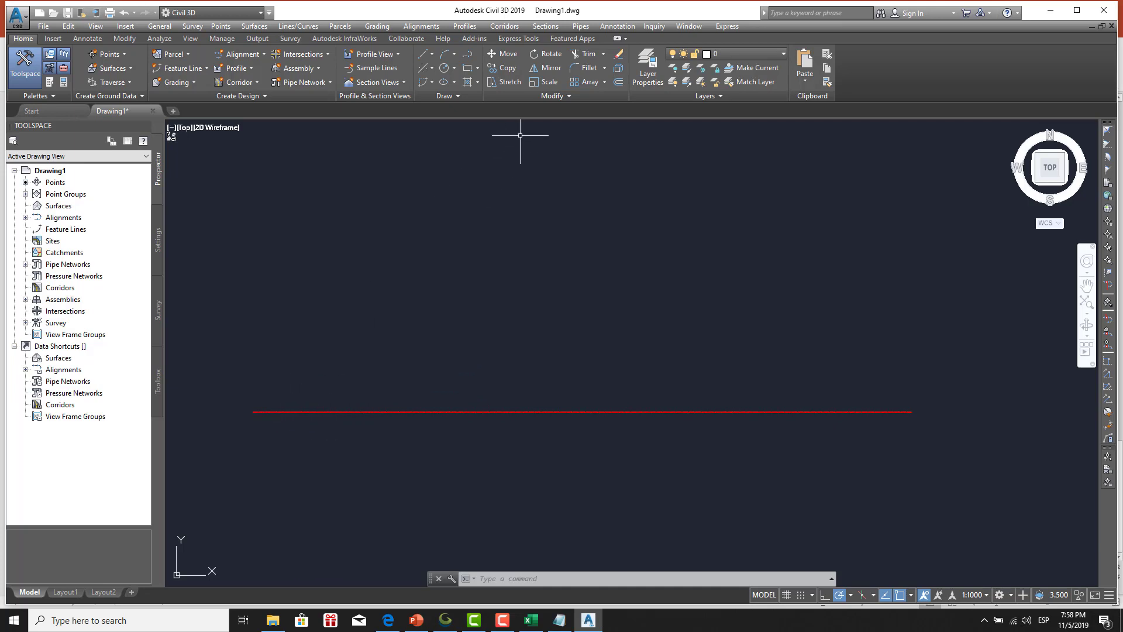
# Draw a rectangle with corners on either side of the red line of imported points.
pyautogui.click(468, 68)
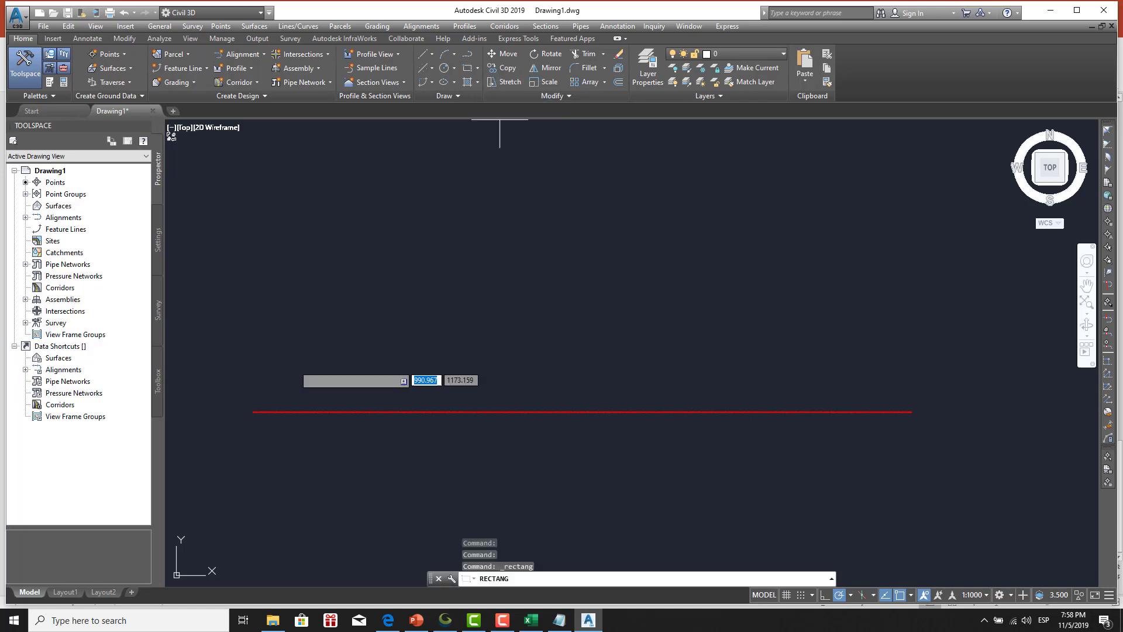
pyautogui.click(246, 399)
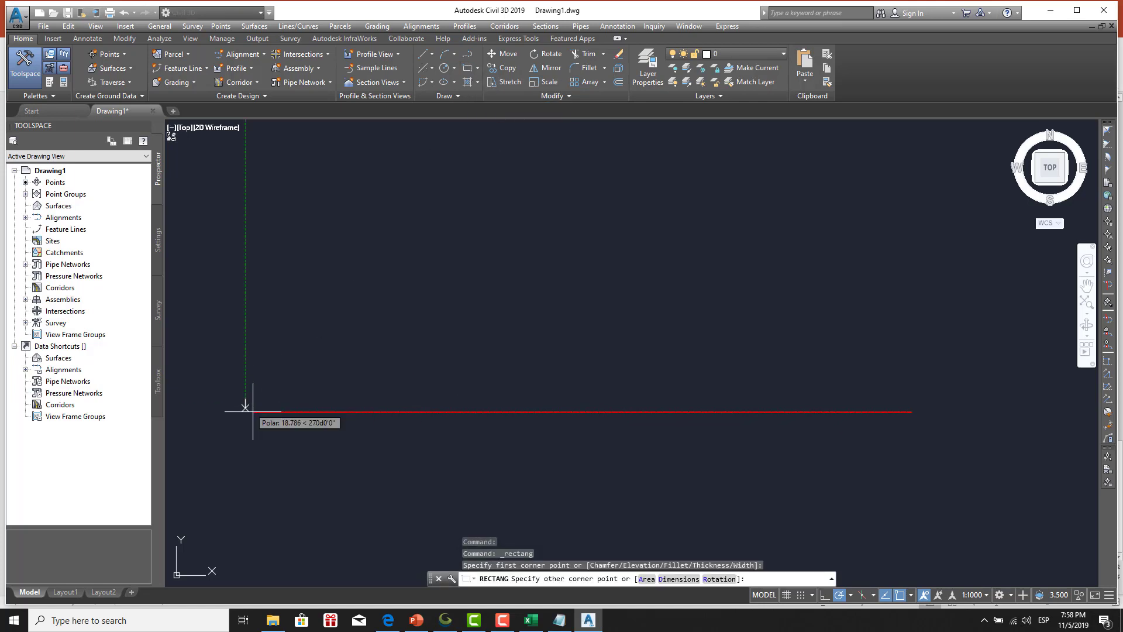
pyautogui.click(922, 428)
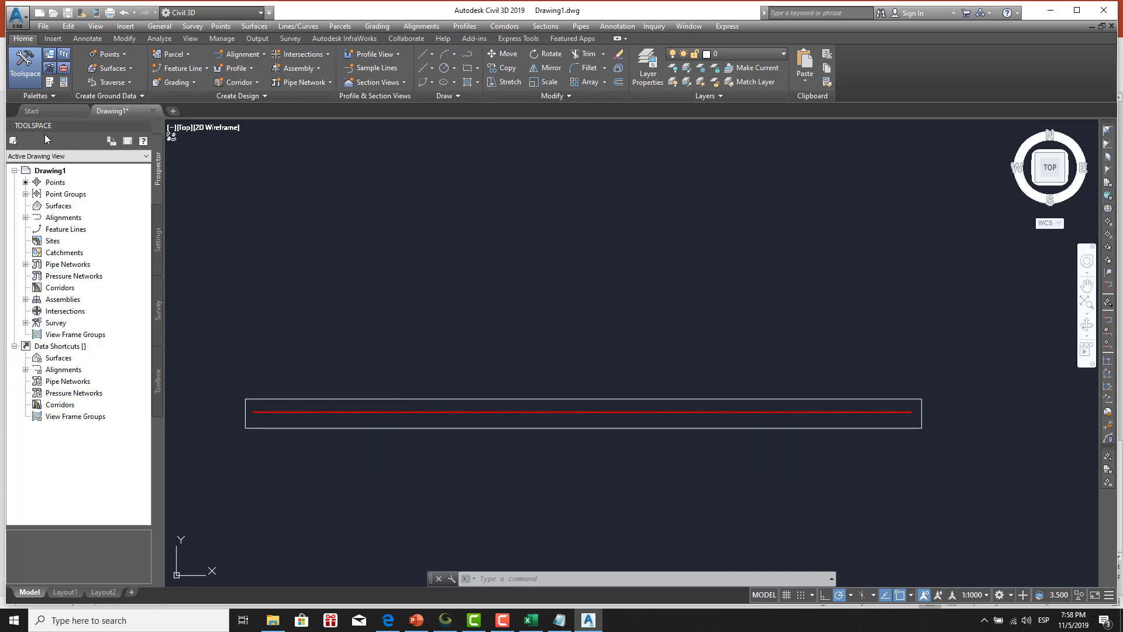
# Create a new TIN surface named TERRENO from the Prospector Surfaces node.
pyautogui.rightClick(61, 208)
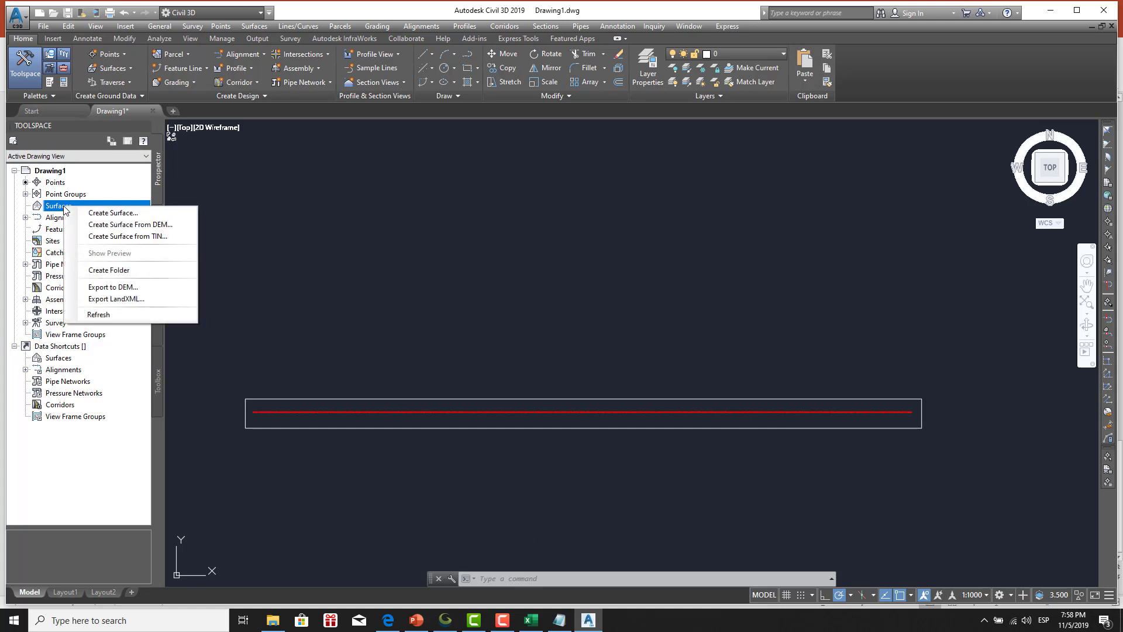
pyautogui.click(99, 214)
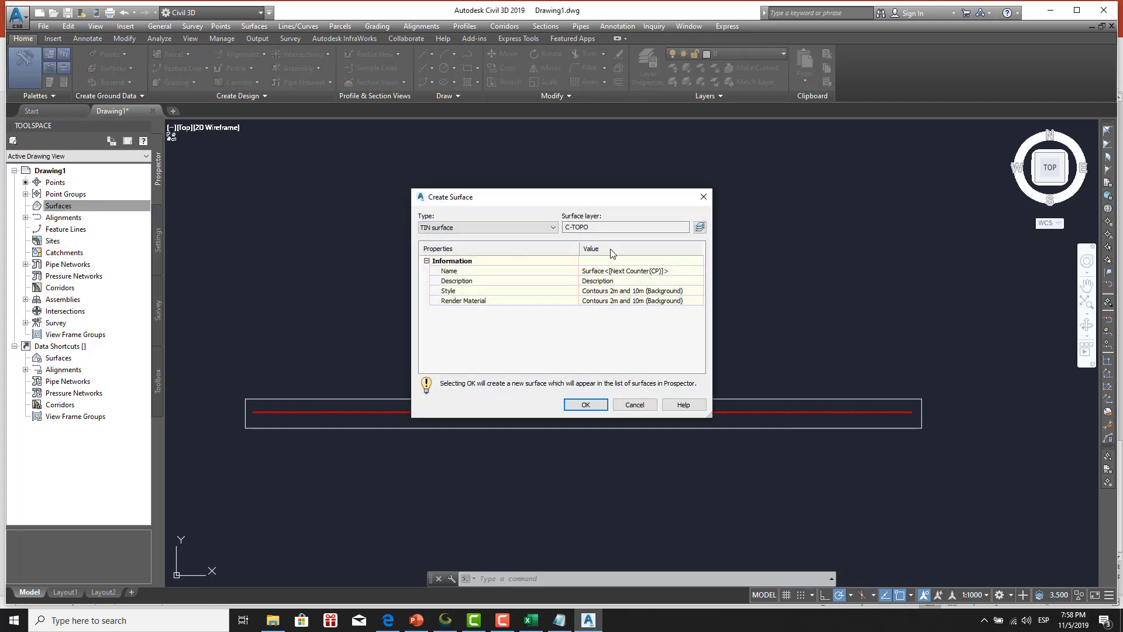
pyautogui.click(655, 272)
pyautogui.write('TERRE')
pyautogui.write('NO')
pyautogui.click(585, 405)
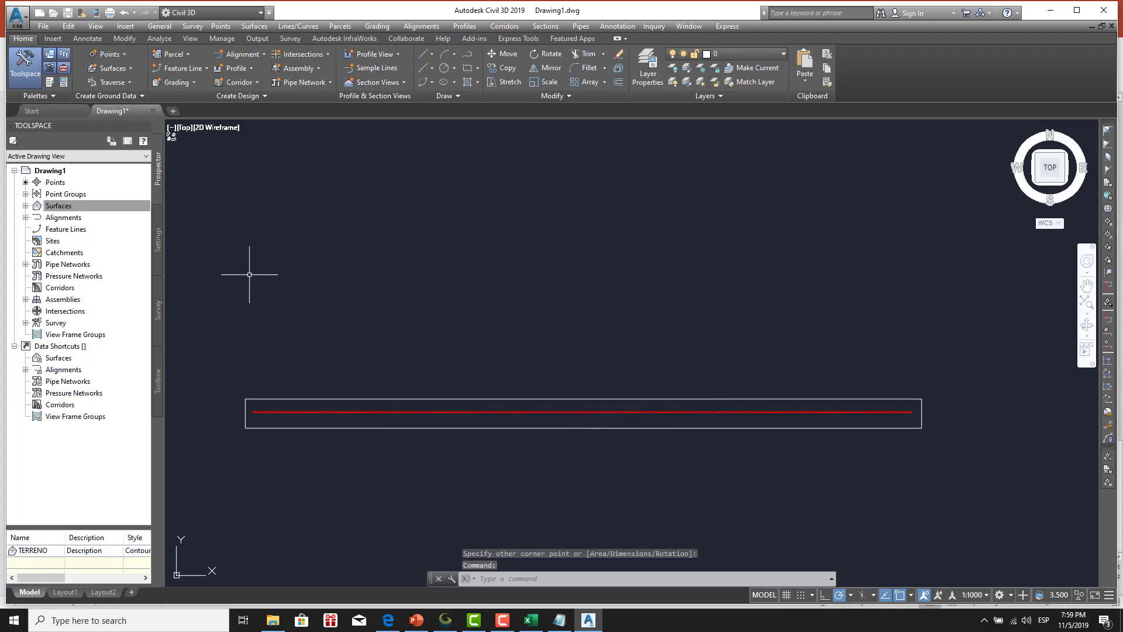
# Add the _All Points point group to TERRENO's Definition > Point Groups.
pyautogui.click(25, 205)
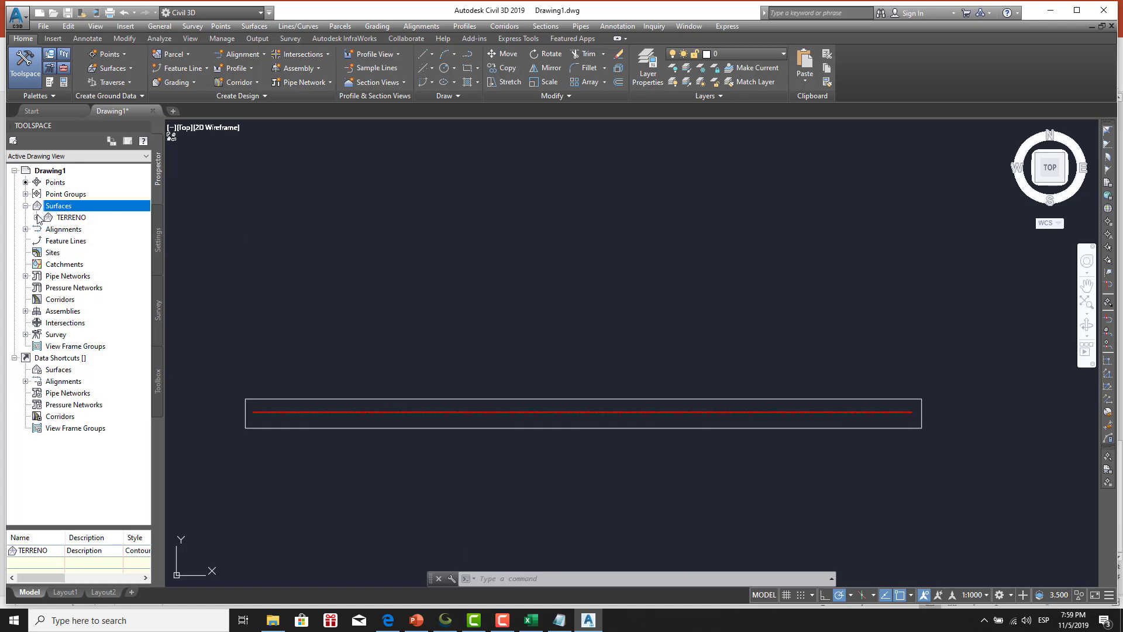
pyautogui.click(37, 217)
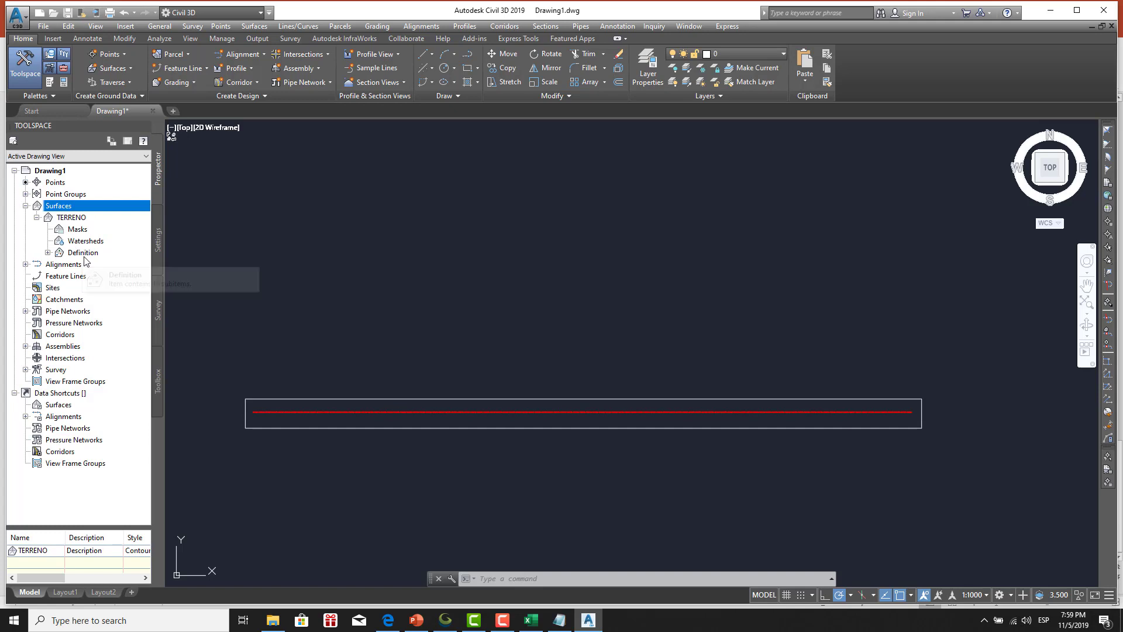
pyautogui.click(48, 253)
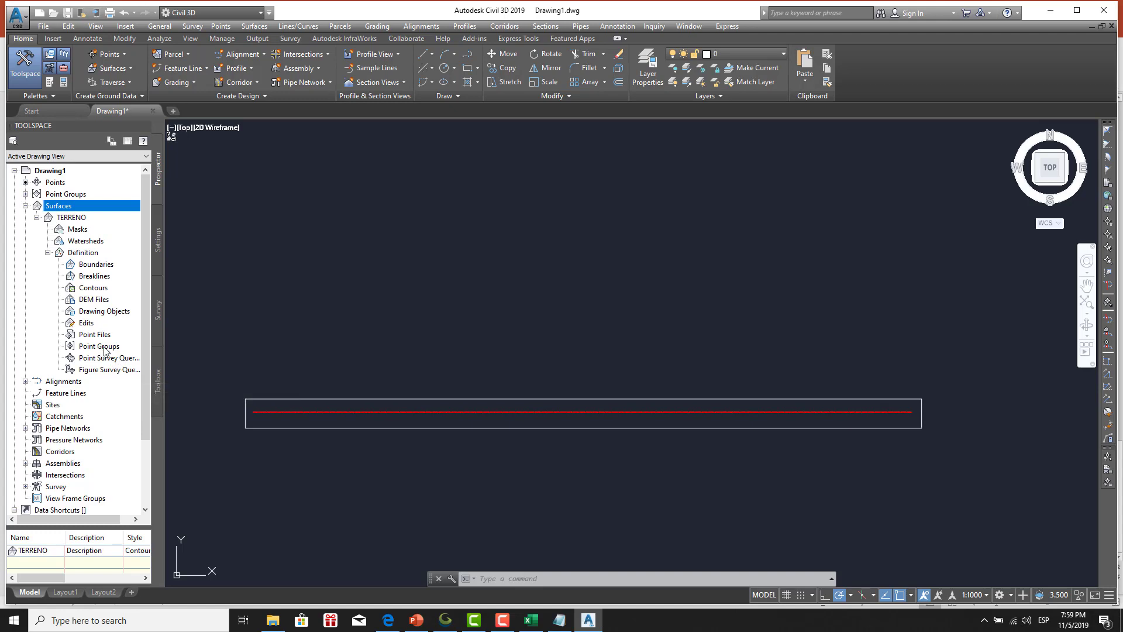
pyautogui.click(105, 349)
pyautogui.rightClick(104, 350)
pyautogui.click(129, 354)
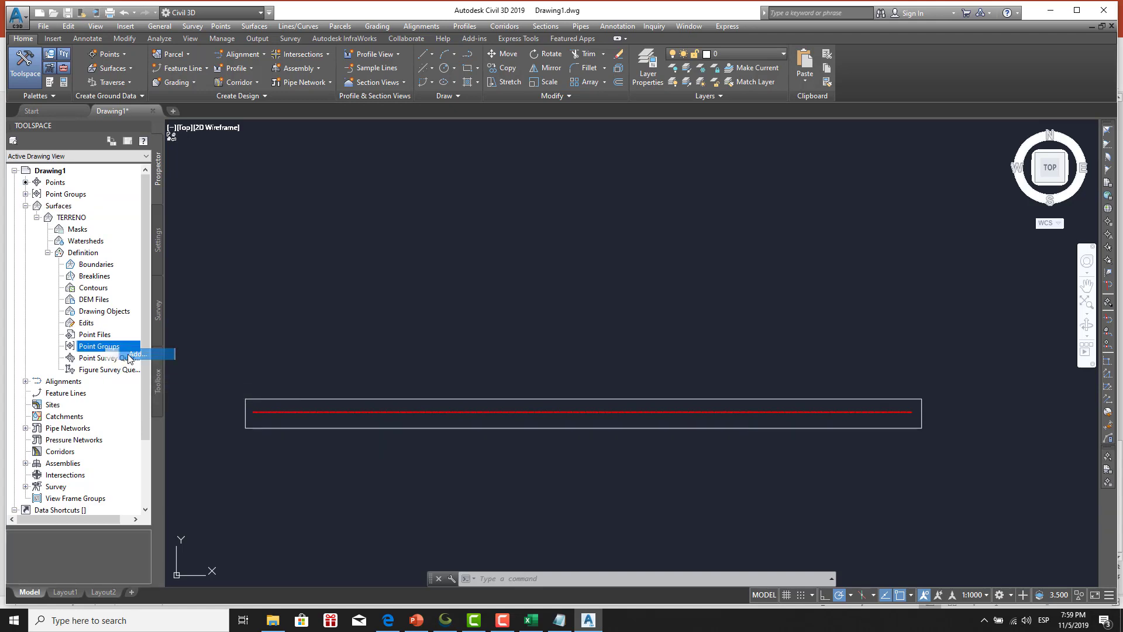
pyautogui.click(503, 291)
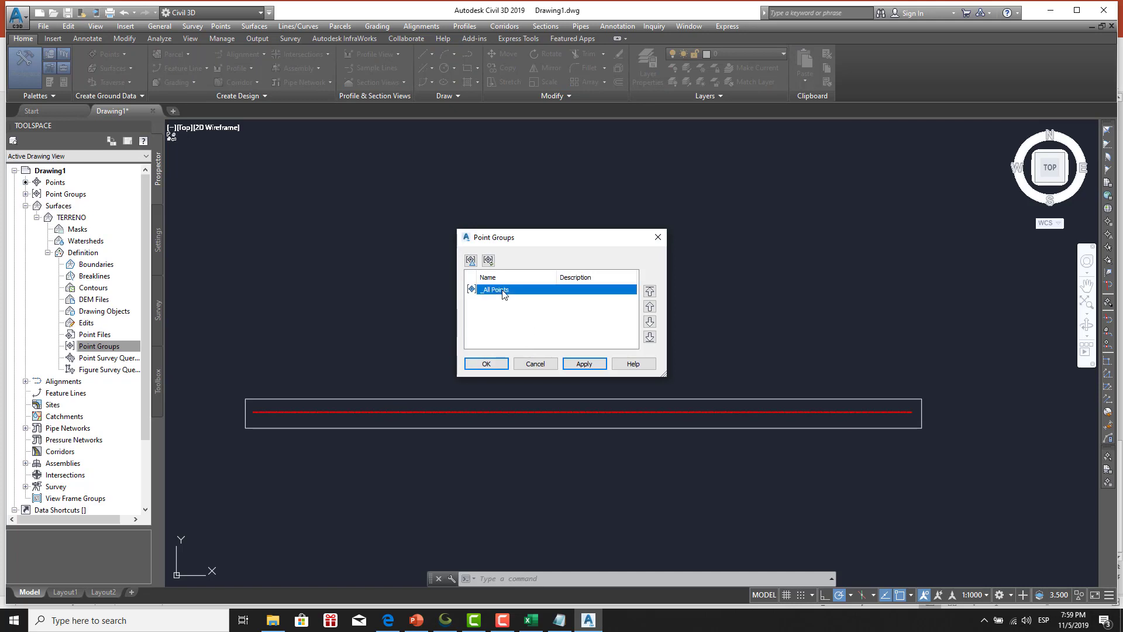
pyautogui.click(584, 363)
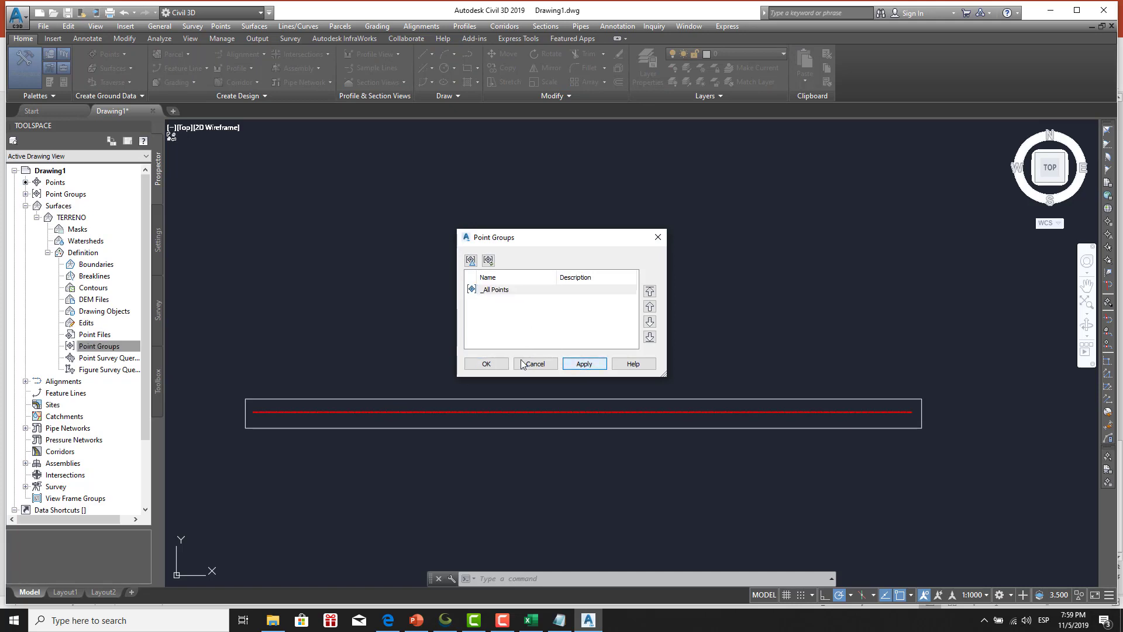
pyautogui.click(490, 364)
pyautogui.click(132, 350)
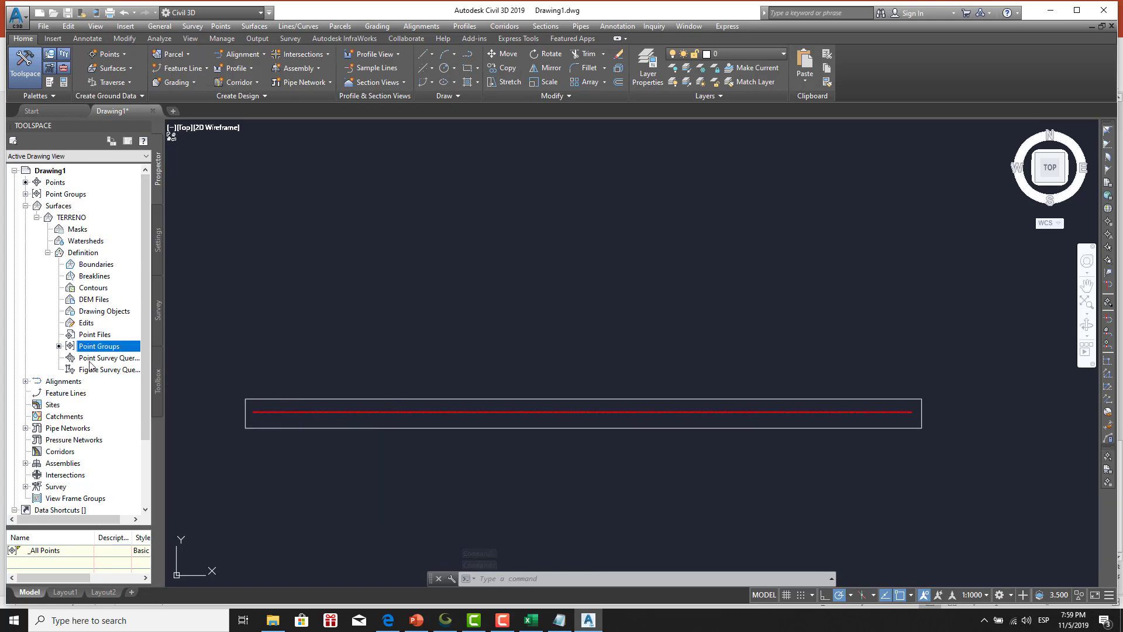
# Set TERRENO's surface smoothing method to Kriging using all surface points.
pyautogui.rightClick(87, 325)
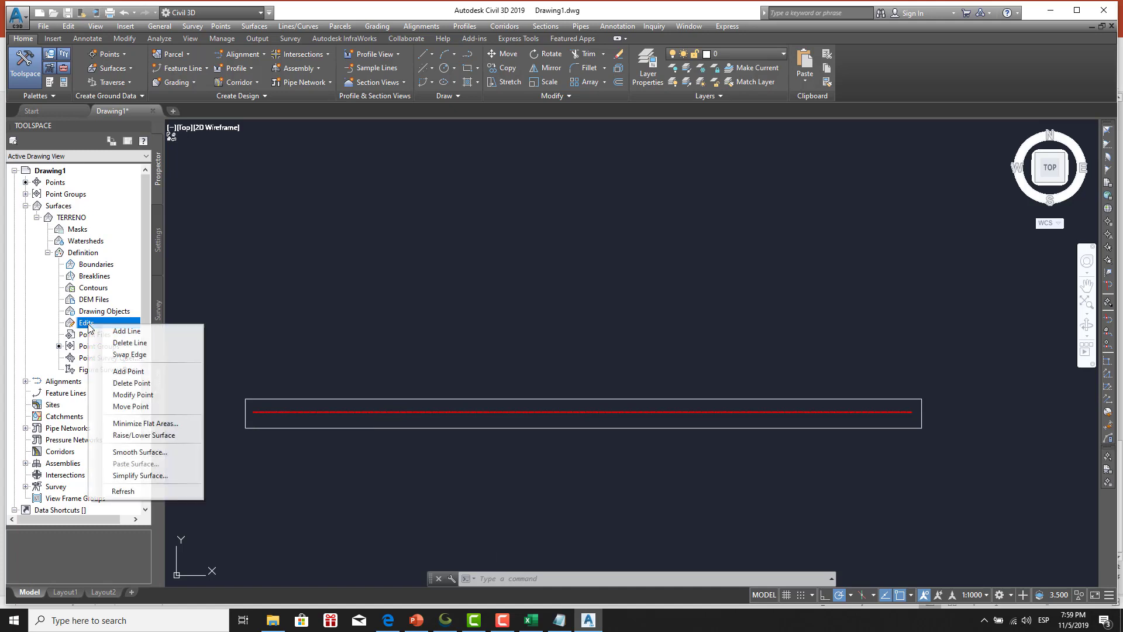
pyautogui.click(144, 454)
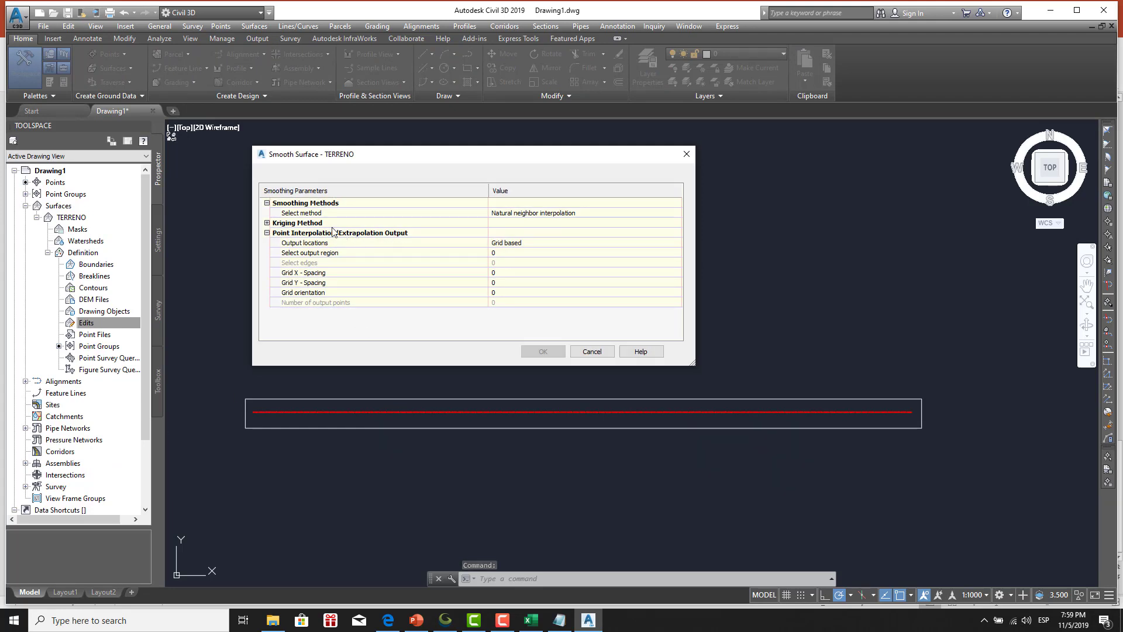
pyautogui.click(594, 217)
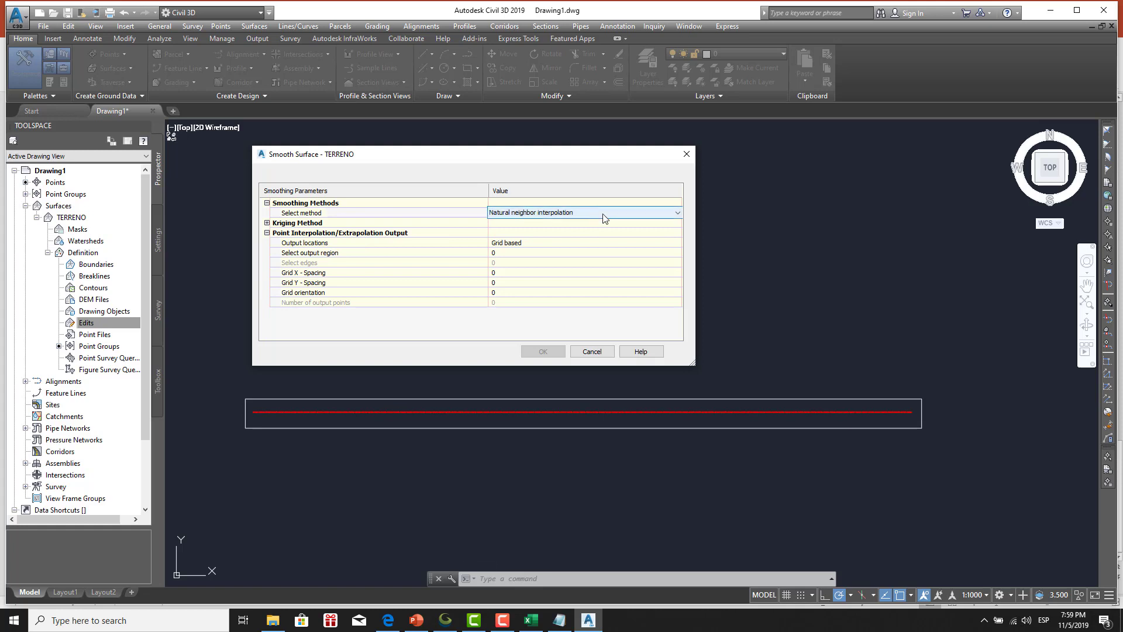
pyautogui.click(676, 214)
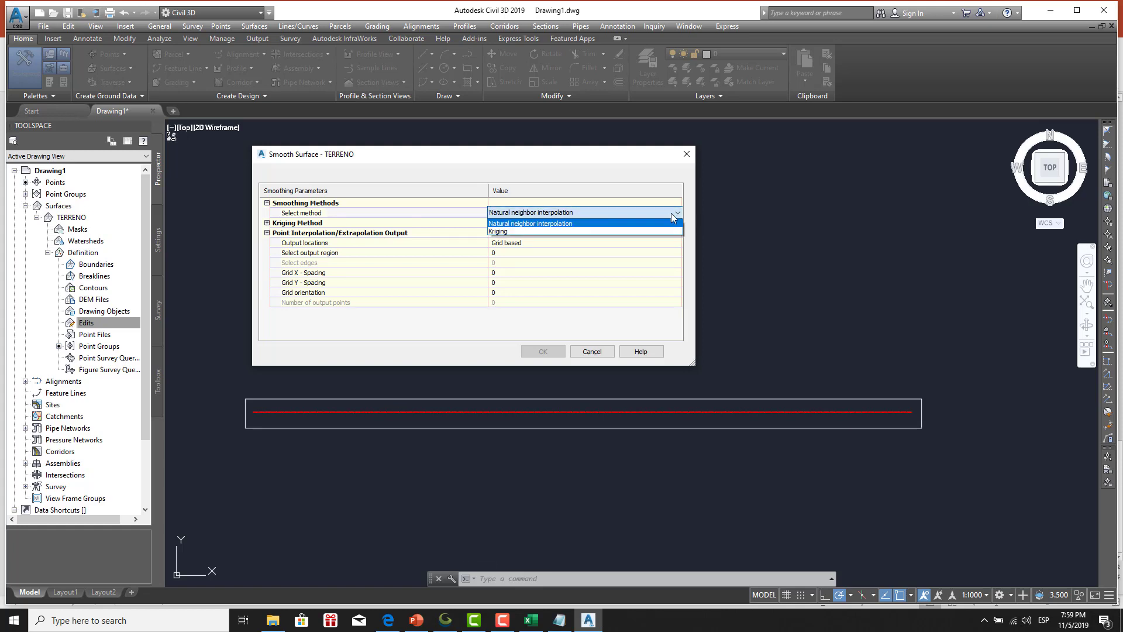
pyautogui.click(517, 232)
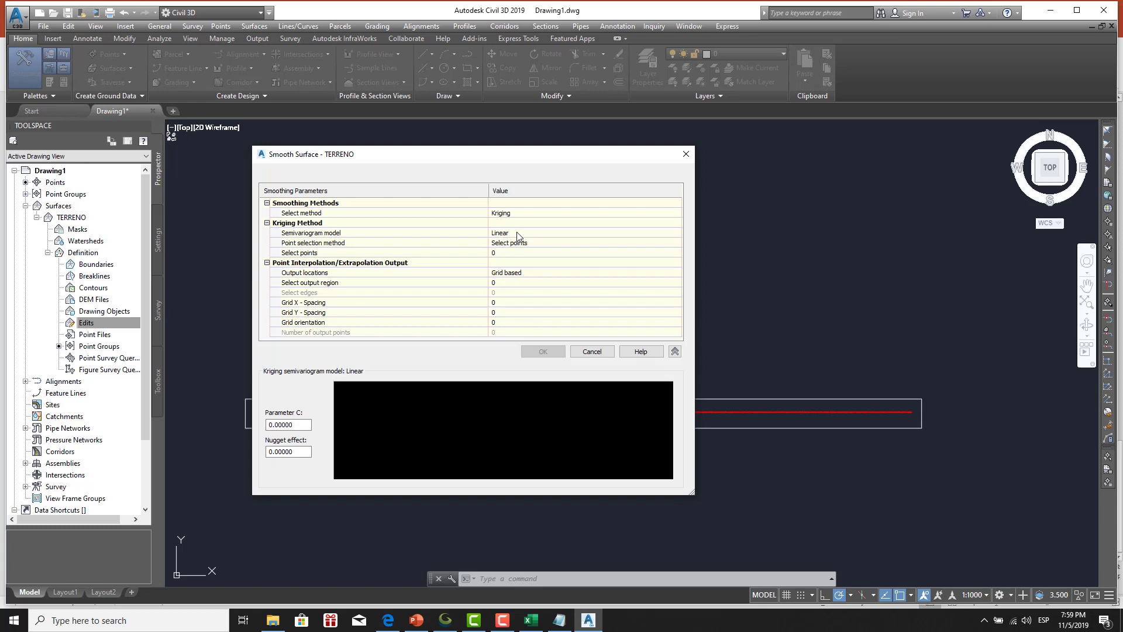
pyautogui.click(585, 242)
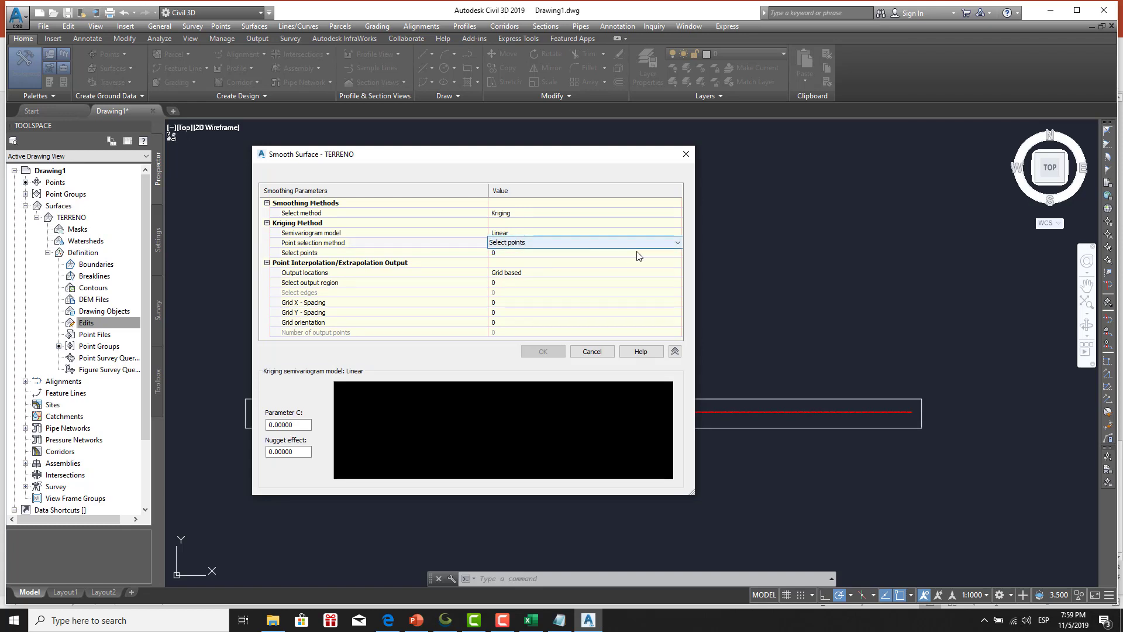
pyautogui.click(678, 244)
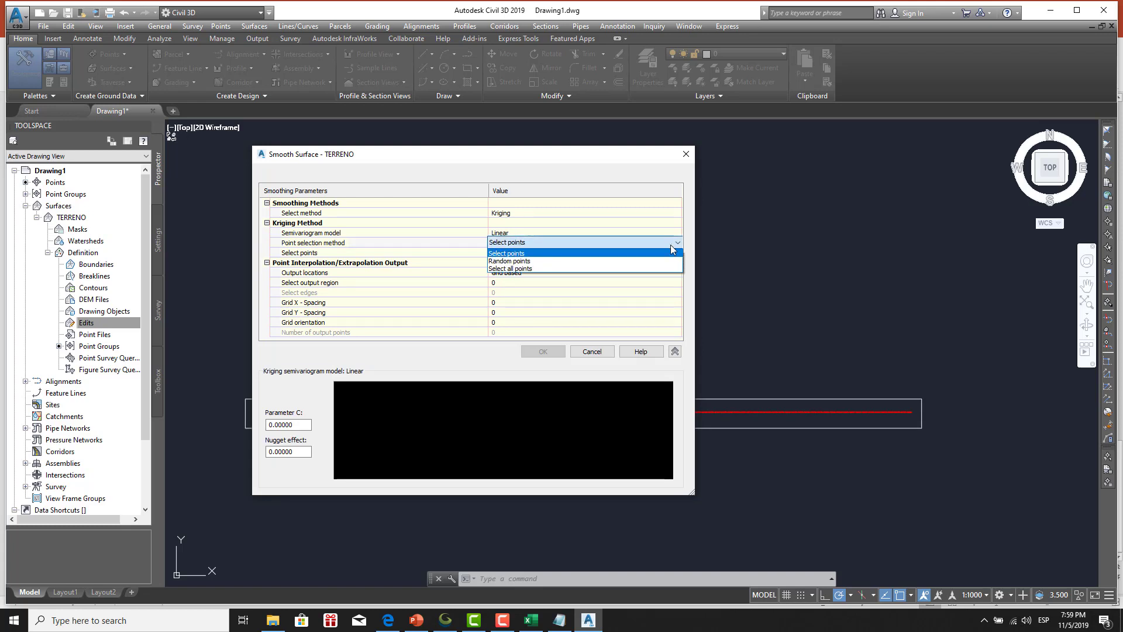
pyautogui.click(534, 270)
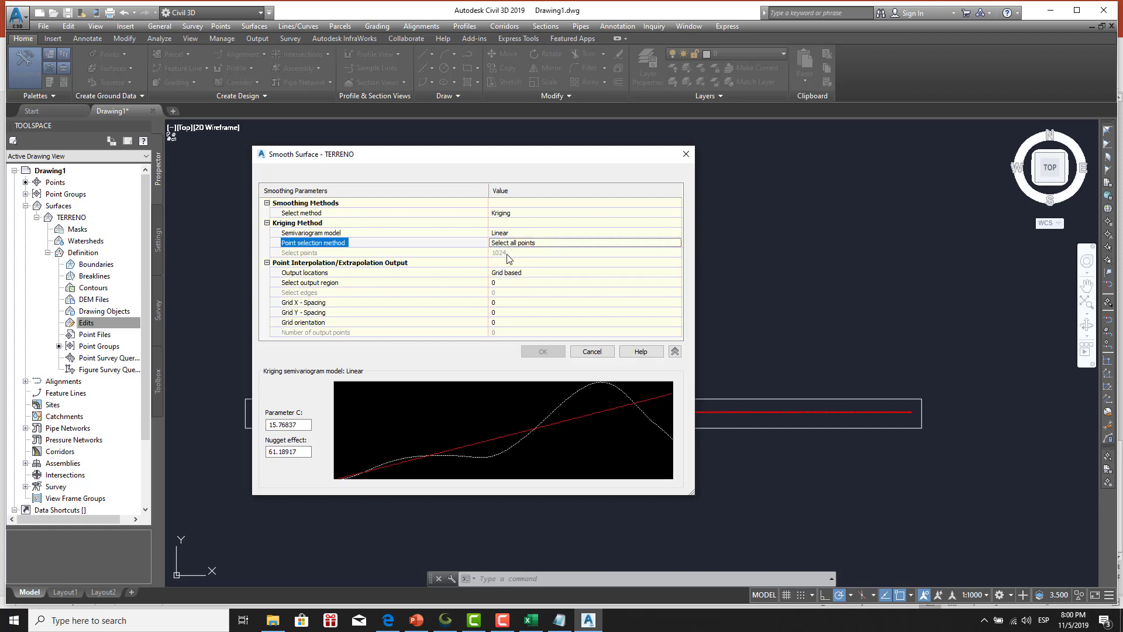
# Set the grid X and Y spacing to 10 and begin selecting the output region.
pyautogui.click(504, 303)
pyautogui.write('10')
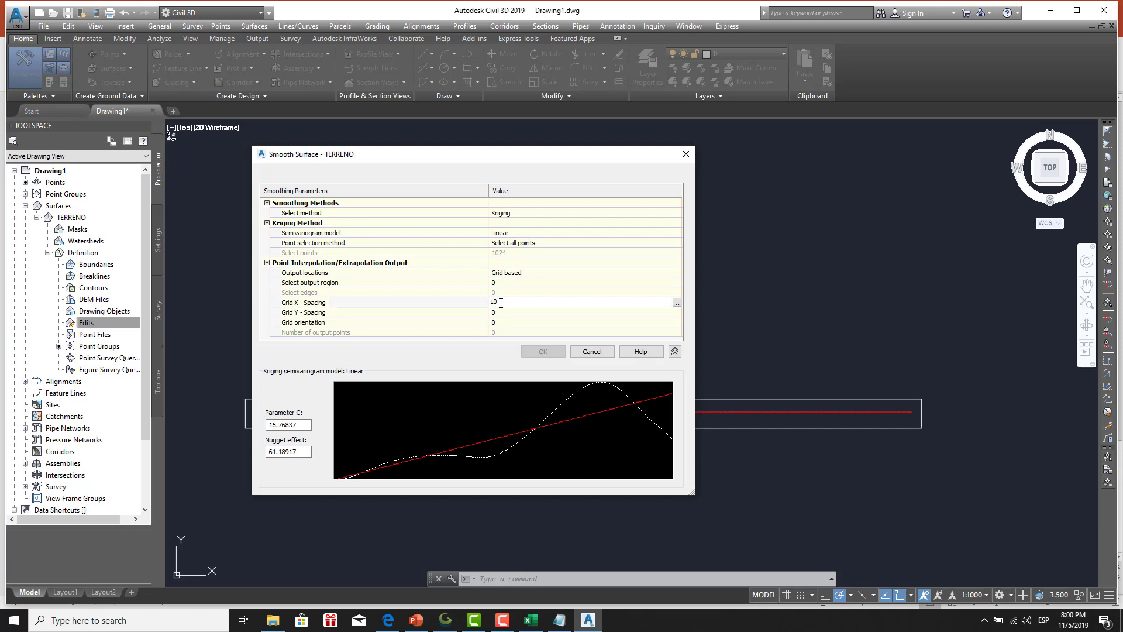
pyautogui.press('Return')
pyautogui.click(512, 314)
pyautogui.write('10')
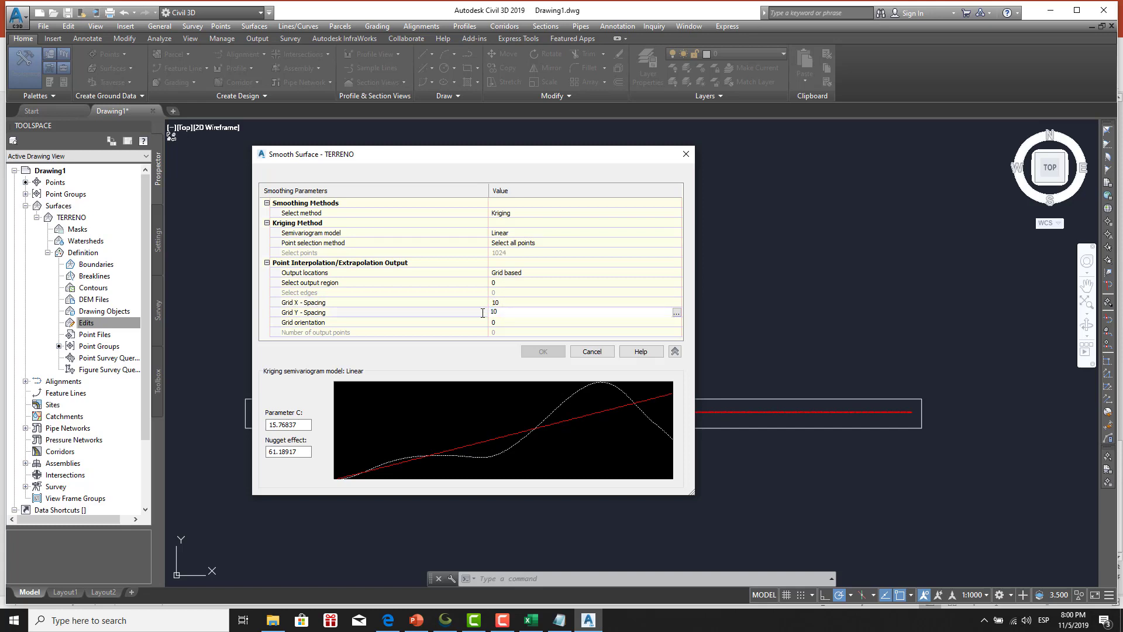
pyautogui.press('Return')
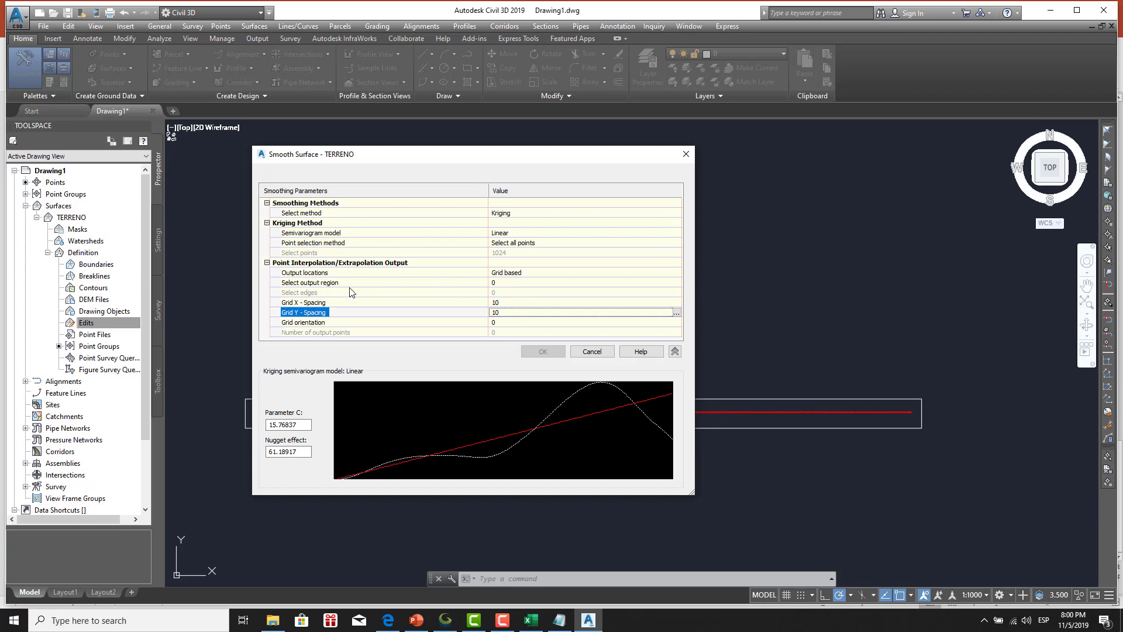
pyautogui.click(546, 283)
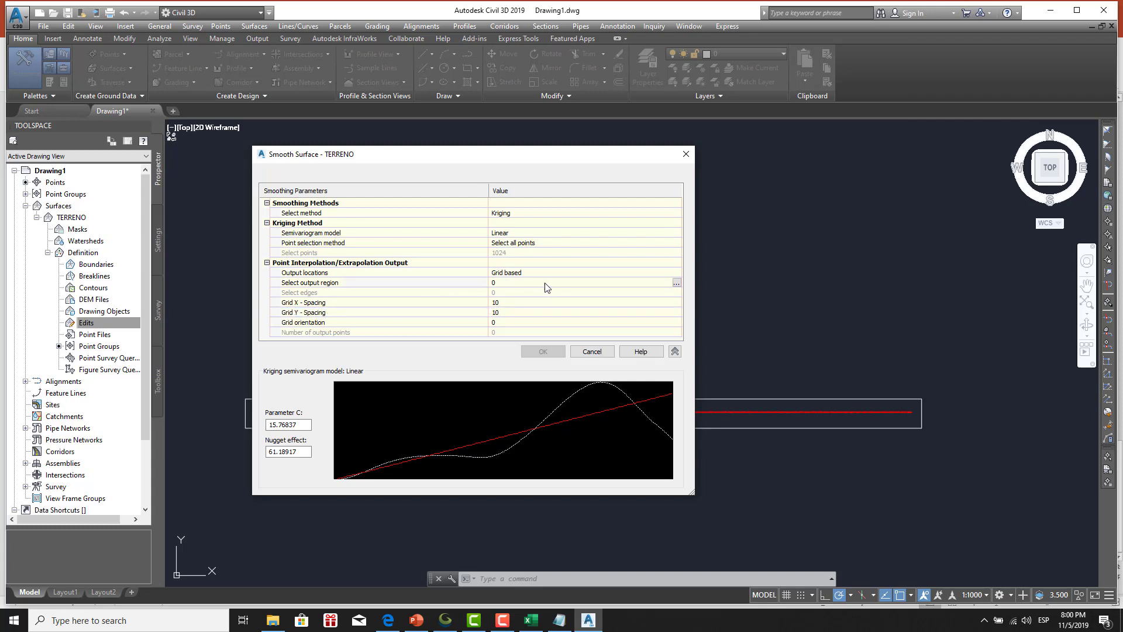
pyautogui.click(677, 283)
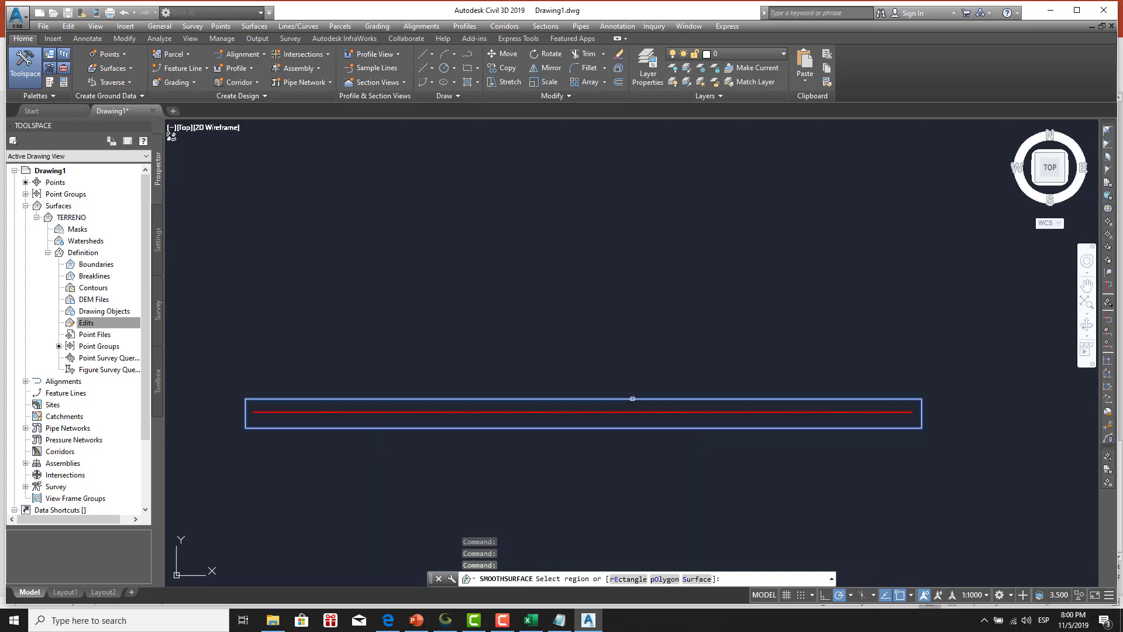
# Select the rectangle around the point line as output region and apply the Kriging smoothing.
pyautogui.click(633, 398)
pyautogui.rightClick(647, 375)
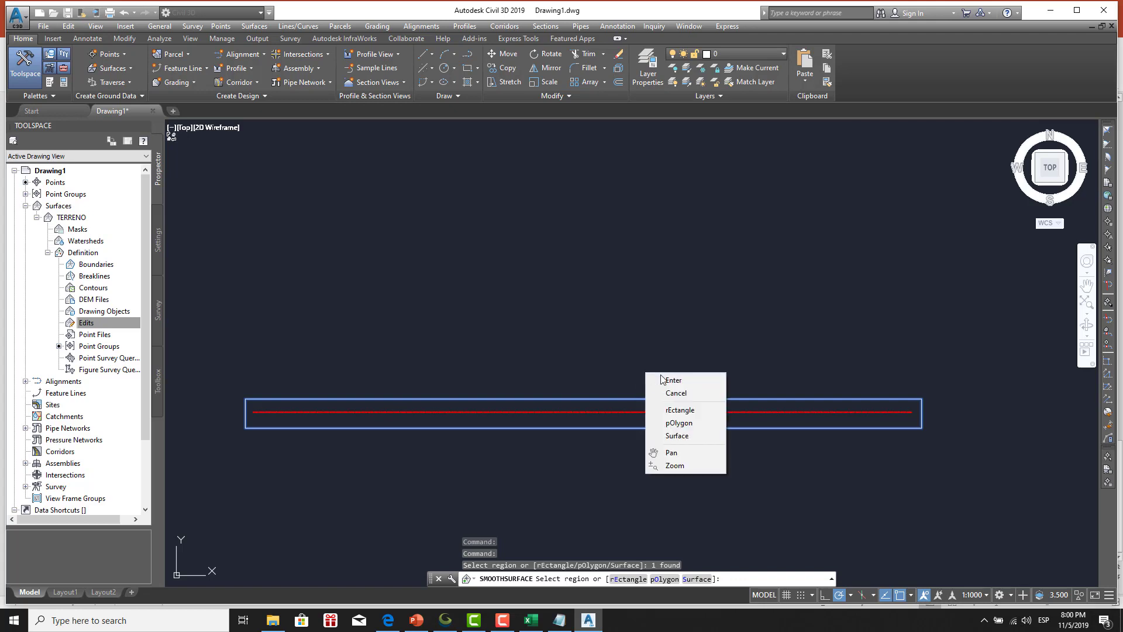
pyautogui.click(663, 380)
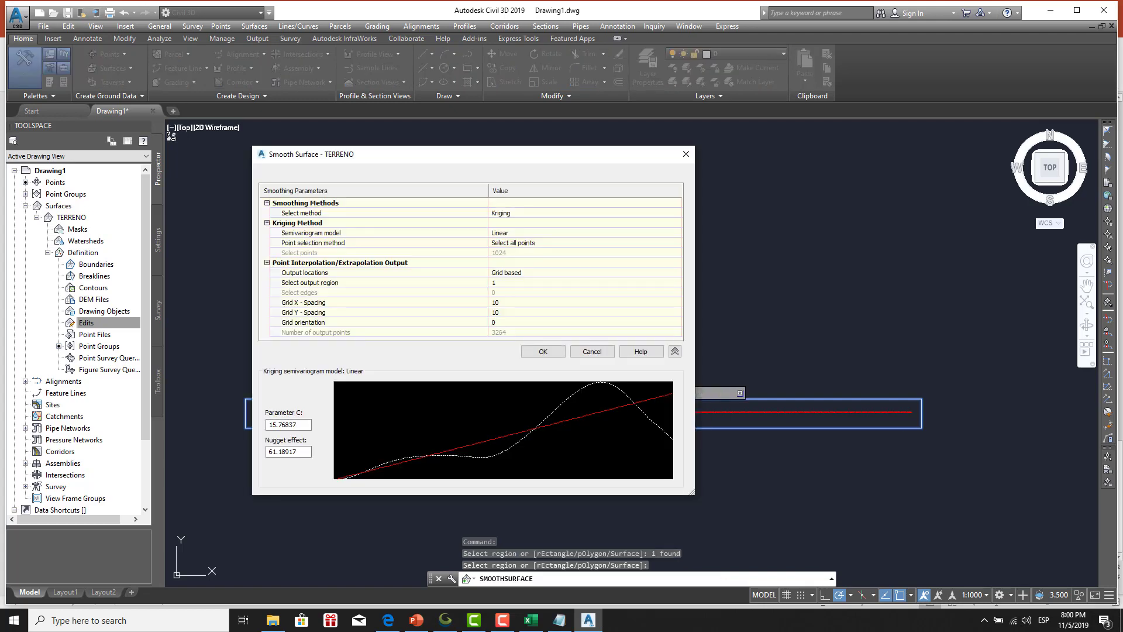
pyautogui.click(543, 351)
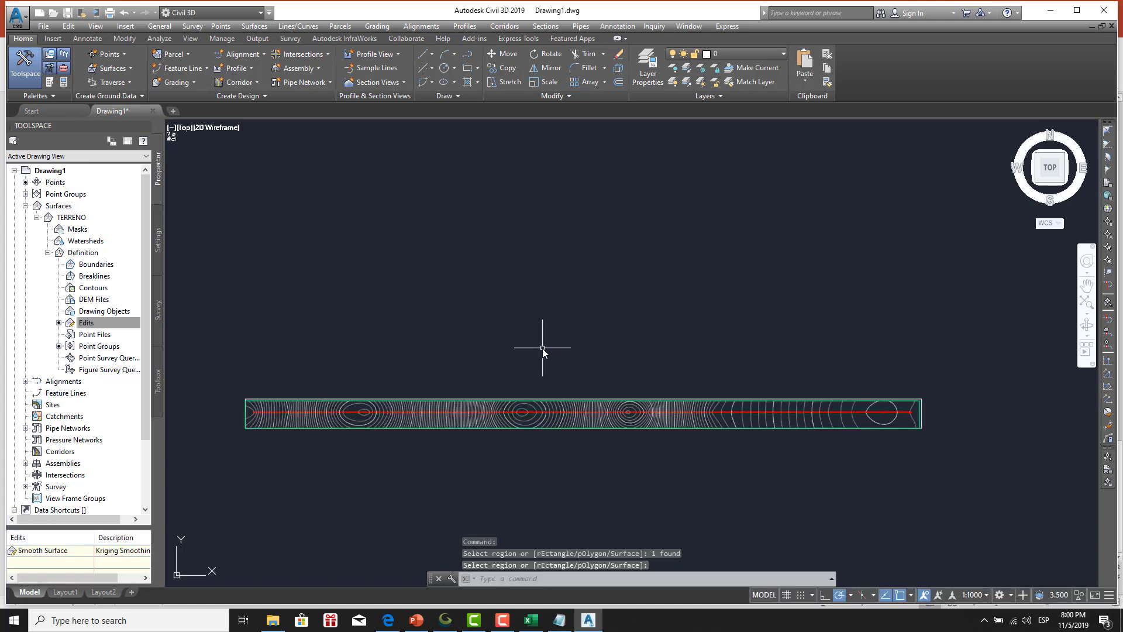
# Zoom and pan to the left end of the smoothed contour strip.
pyautogui.scroll(1, 352, 409)
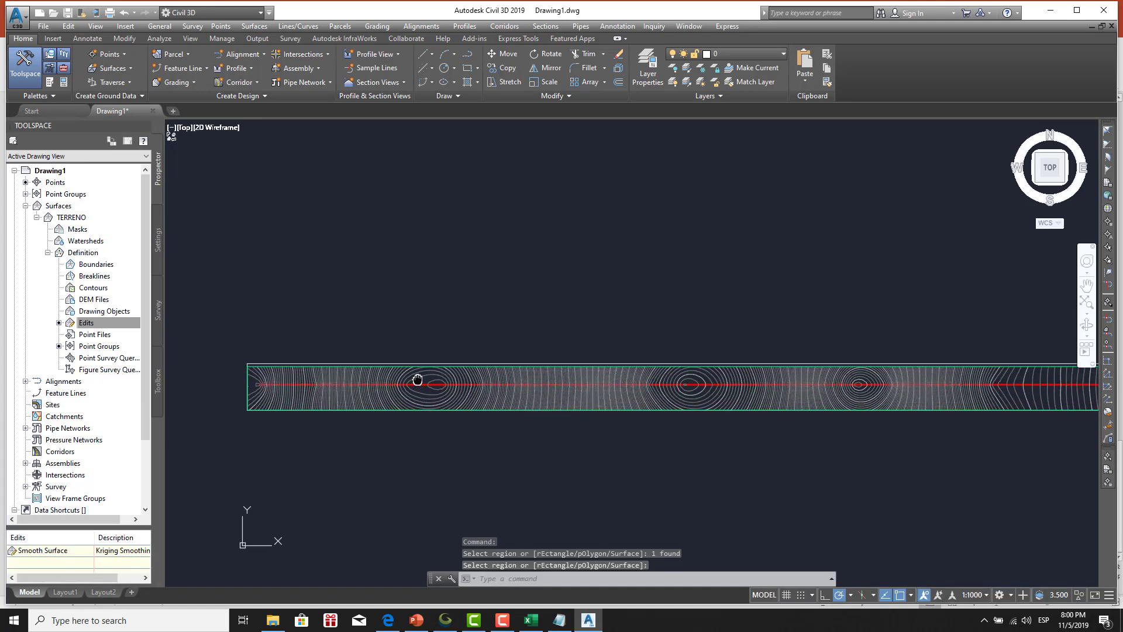
pyautogui.moveTo(352, 409); pyautogui.dragTo(366, 371, button='middle')
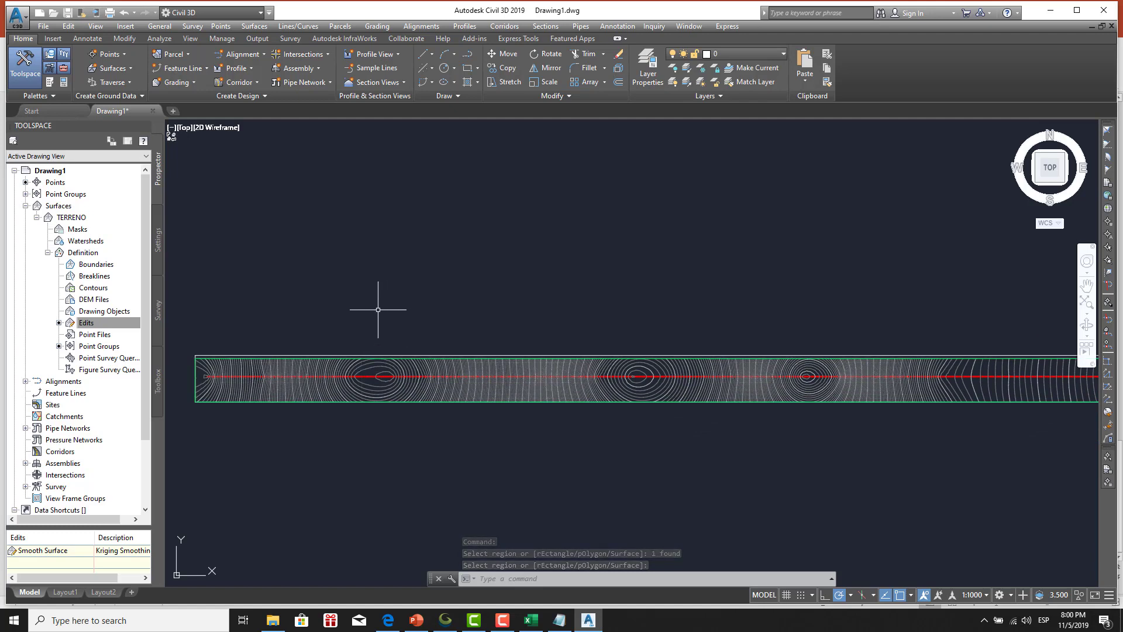
pyautogui.scroll(-1, 412, 360)
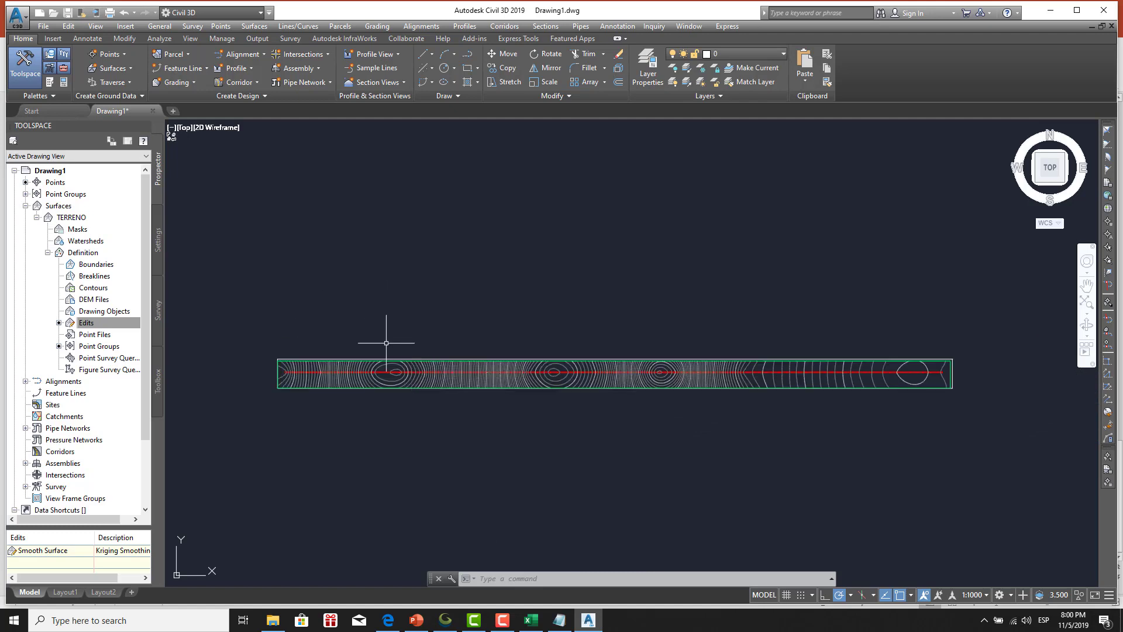
pyautogui.moveTo(382, 334); pyautogui.dragTo(339, 321, button='middle')
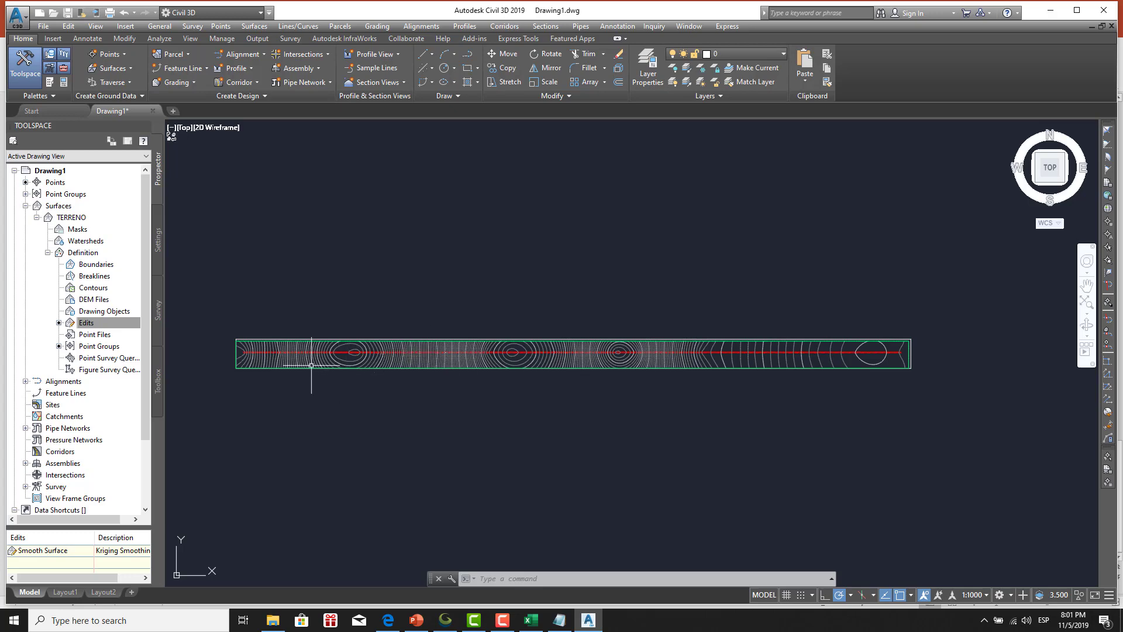
pyautogui.scroll(3, 310, 366)
pyautogui.moveTo(294, 358); pyautogui.dragTo(492, 393, button='middle')
pyautogui.scroll(4, 368, 377)
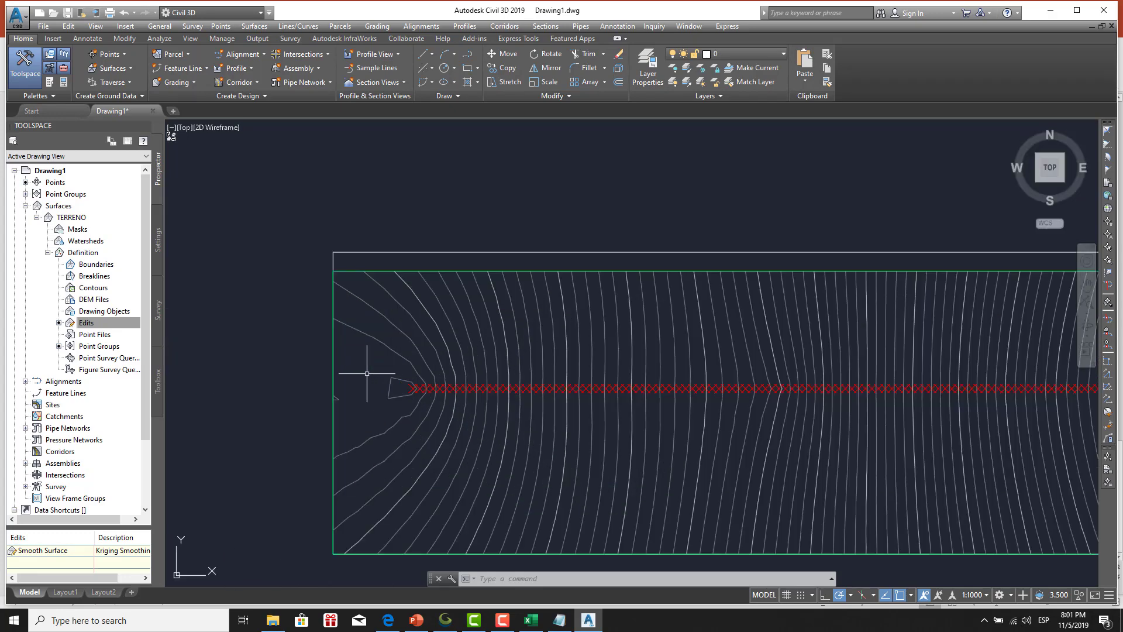
pyautogui.scroll(2, 431, 389)
pyautogui.scroll(2, 429, 389)
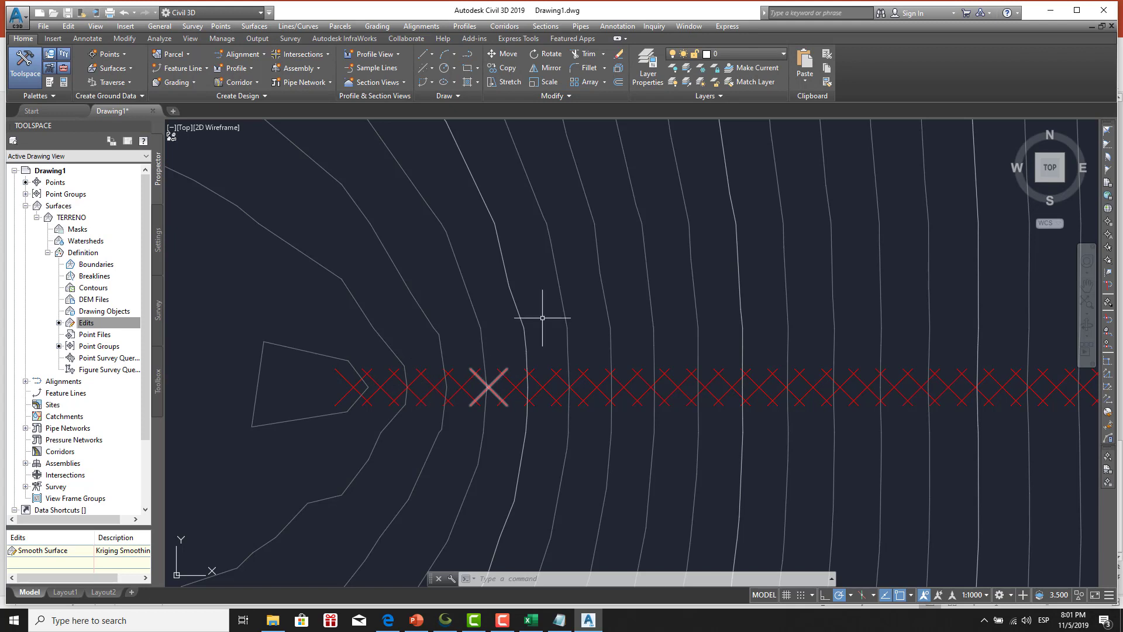
# Draw a polyline through survey points 1-1024 using the Point Number snap.
pyautogui.click(472, 56)
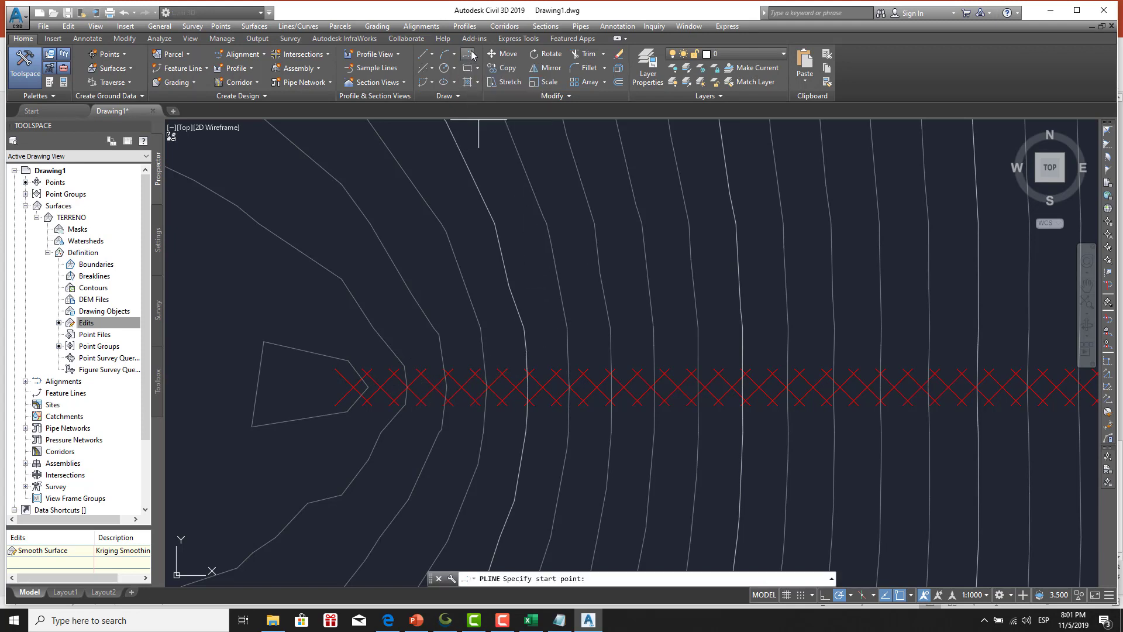
pyautogui.moveTo(1050, 167)
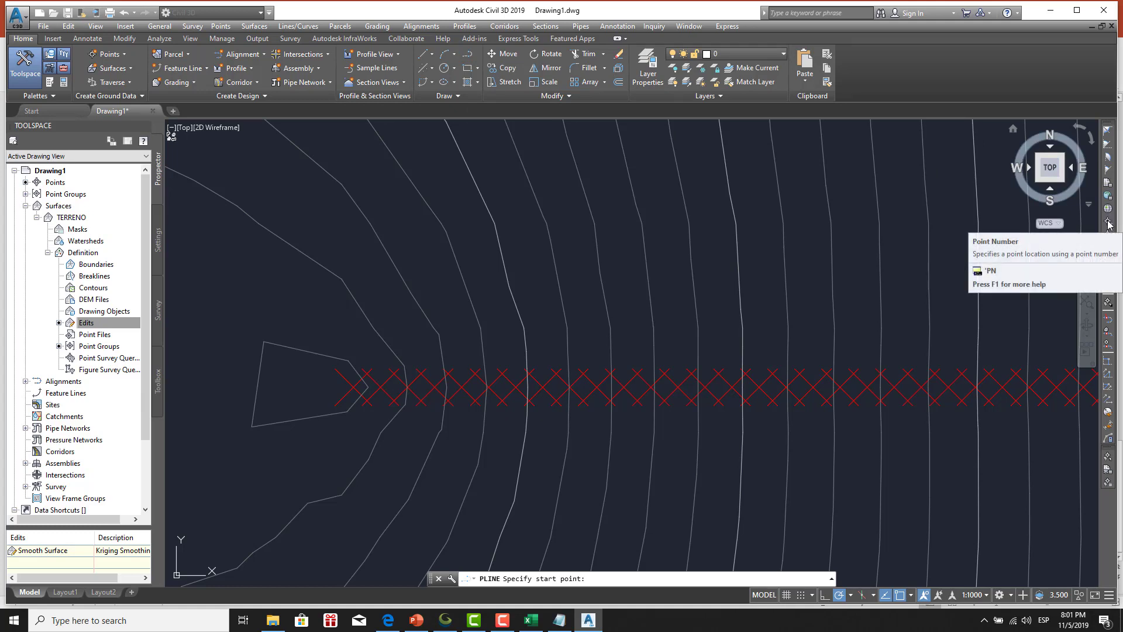
pyautogui.click(1108, 224)
pyautogui.write('1-1024')
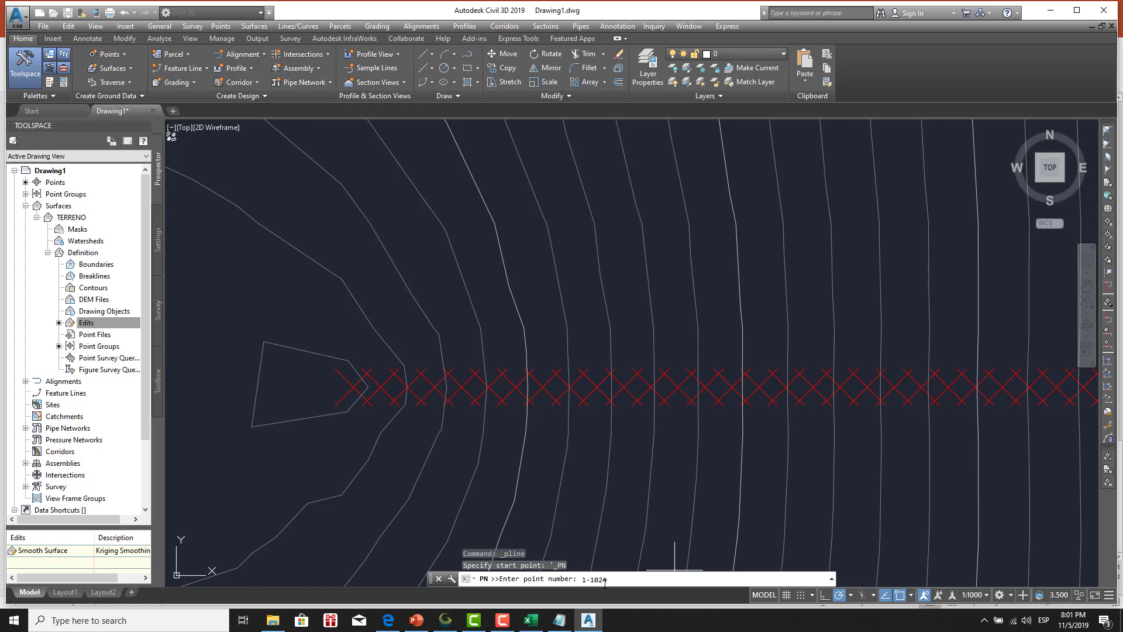
pyautogui.press('Return')
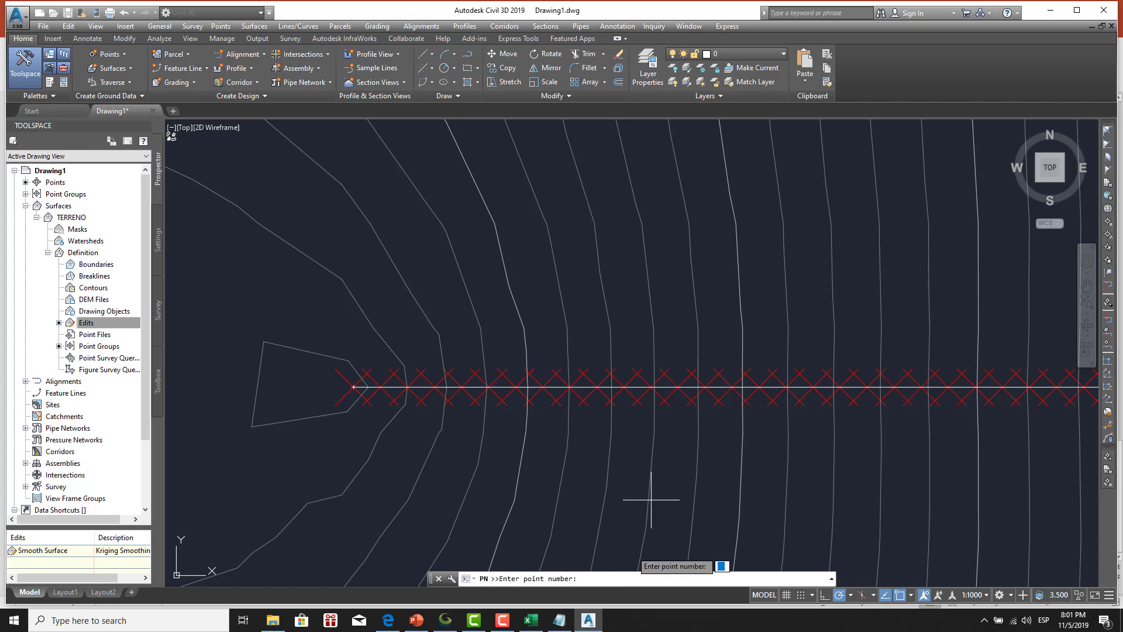
pyautogui.scroll(-3, 702, 451)
pyautogui.scroll(-4, 719, 398)
pyautogui.moveTo(691, 394)
pyautogui.mouseDown(button='middle')
pyautogui.moveTo(496, 375)
pyautogui.moveTo(109, 389)
pyautogui.mouseUp(button='middle')
pyautogui.scroll(-1, 495, 375)
pyautogui.scroll(-3, 433, 378)
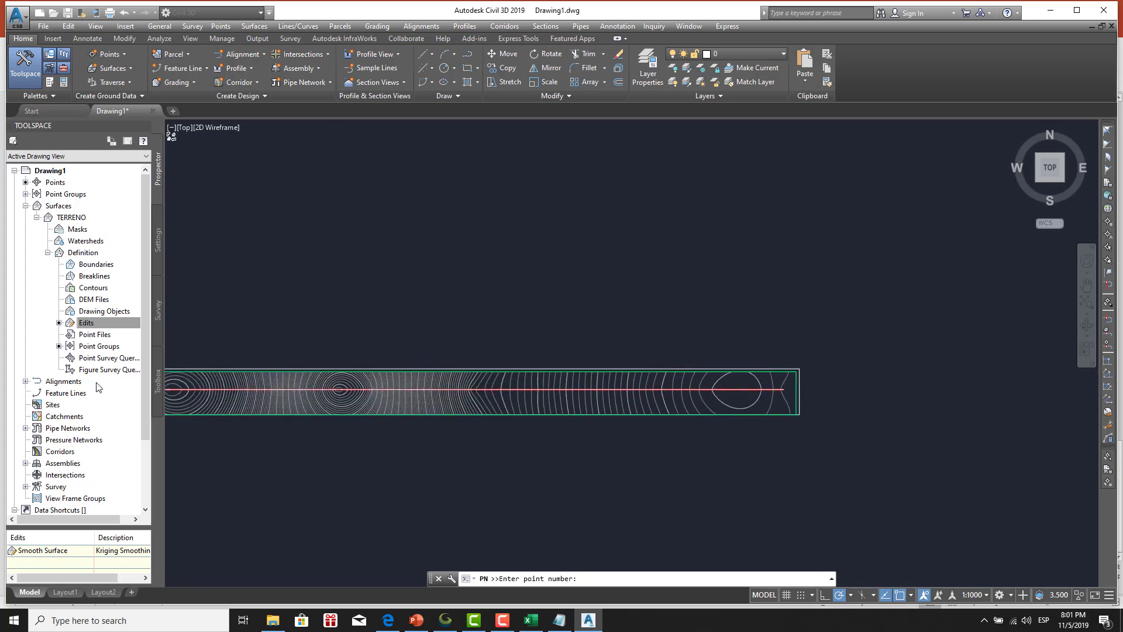
pyautogui.moveTo(388, 343); pyautogui.dragTo(611, 293, button='middle')
pyautogui.moveTo(357, 327); pyautogui.dragTo(560, 310, button='middle')
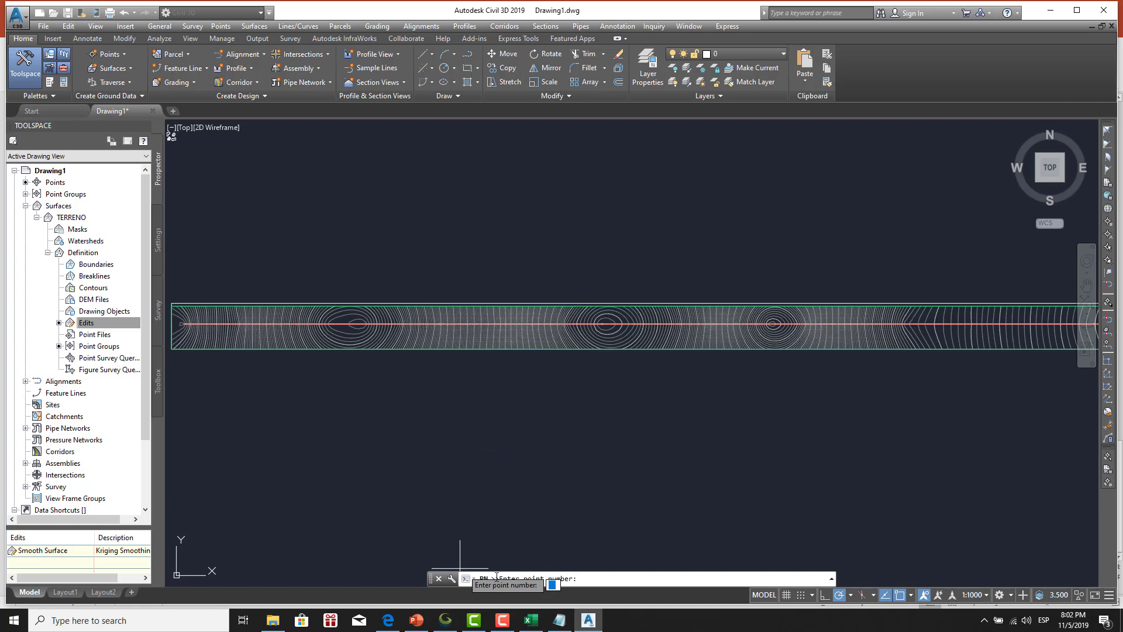
pyautogui.press('Escape')
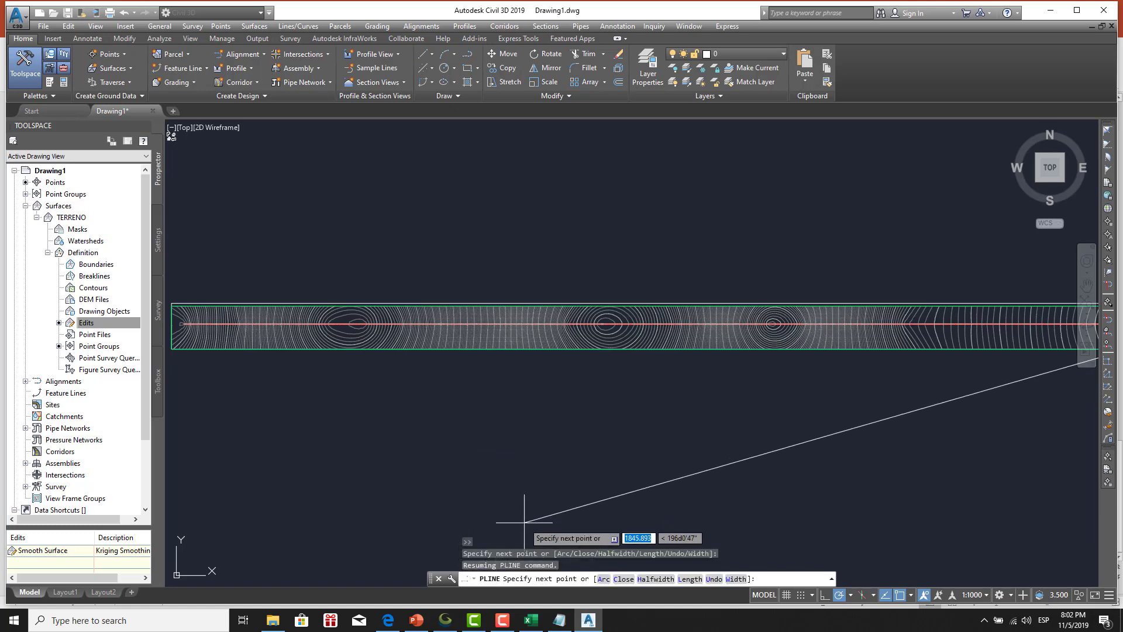
pyautogui.press('Escape')
# Zoom and pan to the left end of the traced polyline strip.
pyautogui.scroll(-2, 509, 498)
pyautogui.moveTo(490, 458); pyautogui.dragTo(389, 446, button='middle')
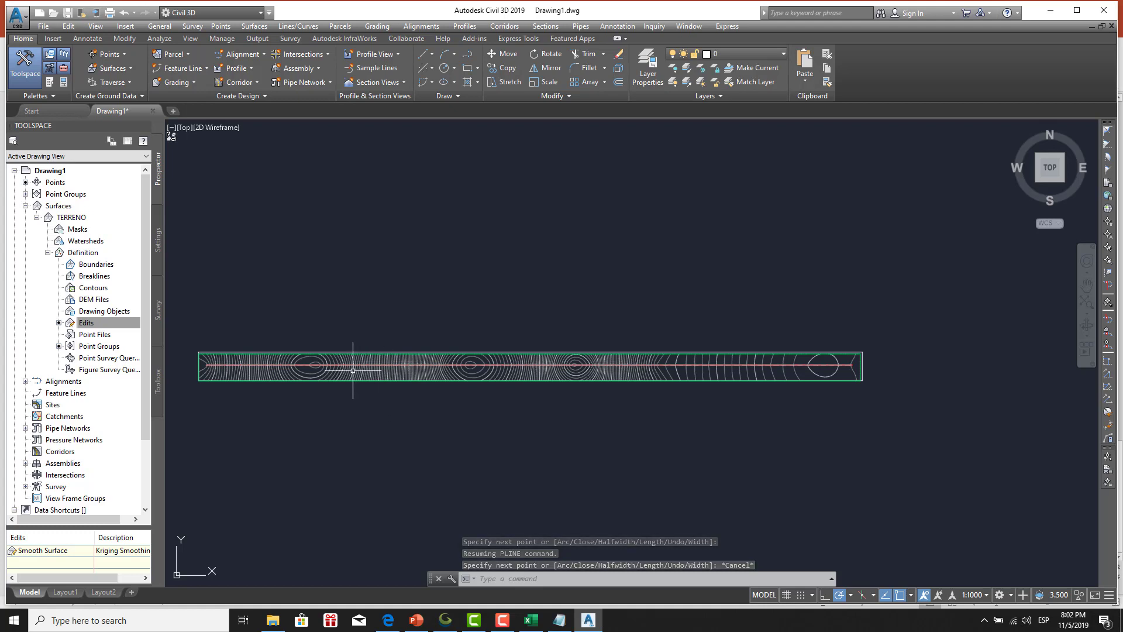
pyautogui.moveTo(330, 370); pyautogui.dragTo(373, 361, button='middle')
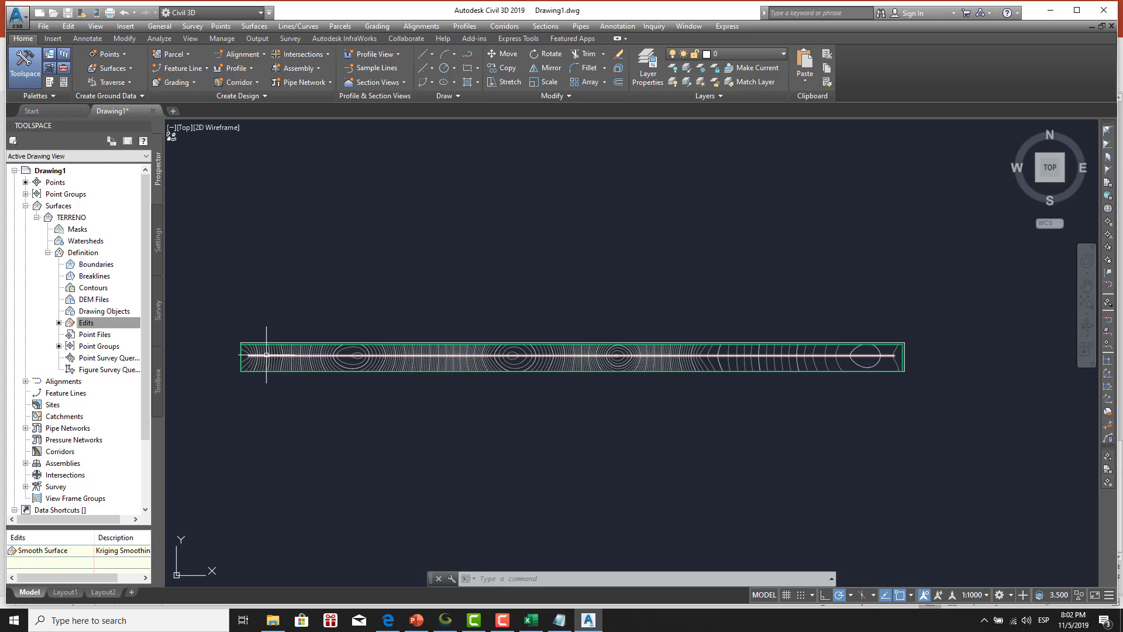
pyautogui.scroll(2, 267, 355)
pyautogui.scroll(3, 266, 354)
pyautogui.scroll(2, 264, 351)
pyautogui.scroll(-2, 275, 342)
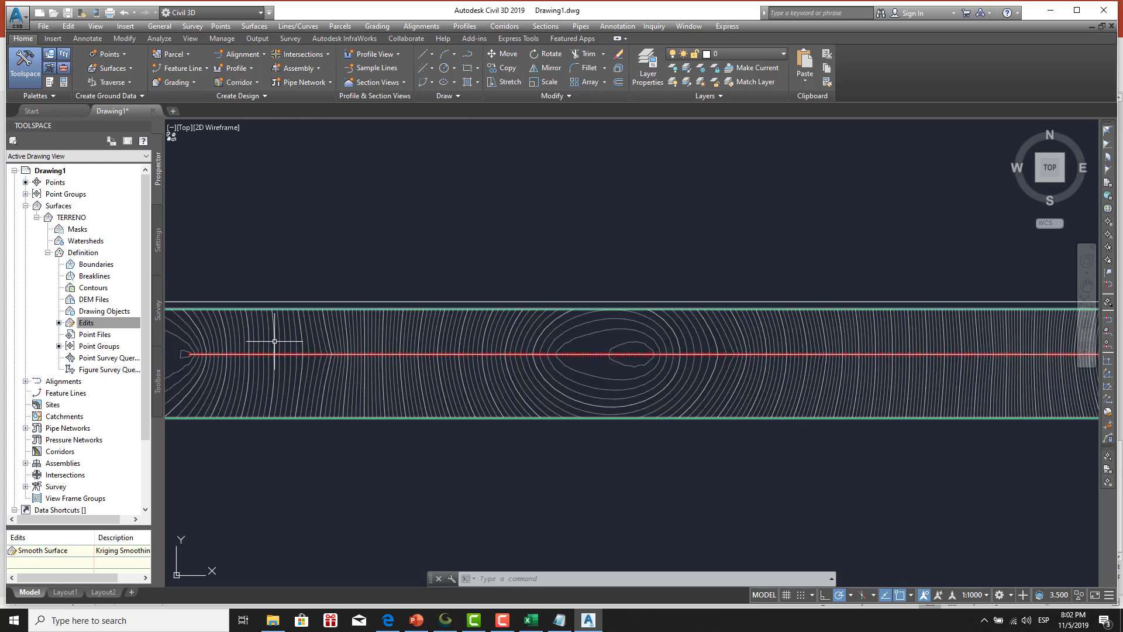
pyautogui.moveTo(274, 341); pyautogui.dragTo(378, 341, button='middle')
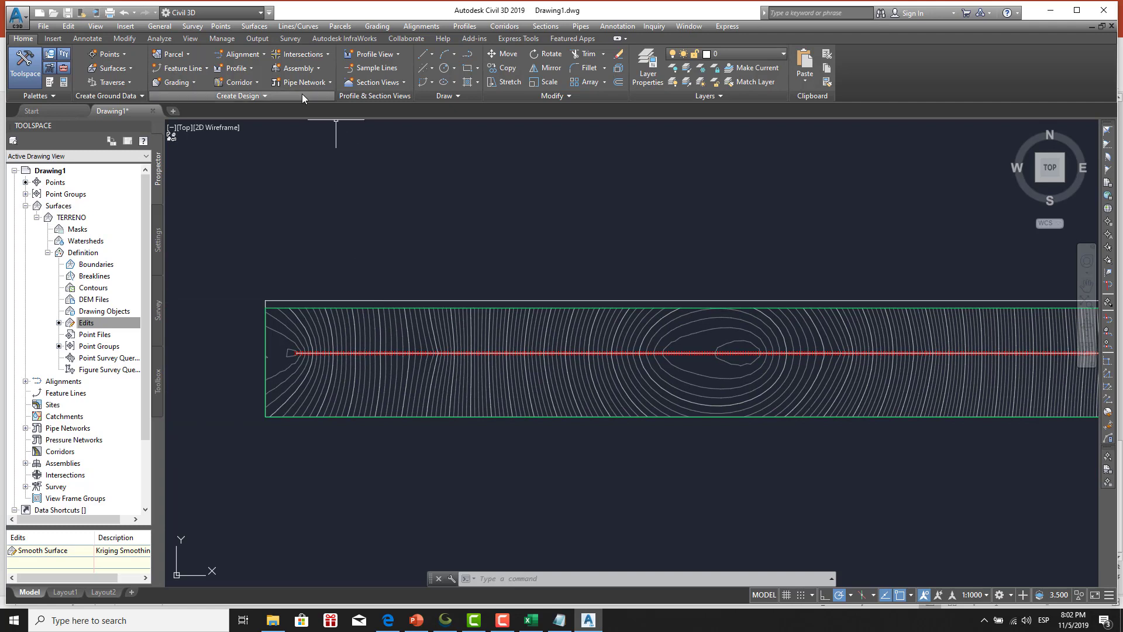
# Start a new centreline alignment with the Alignment Creation Tools and name it PERFIL.
pyautogui.click(250, 54)
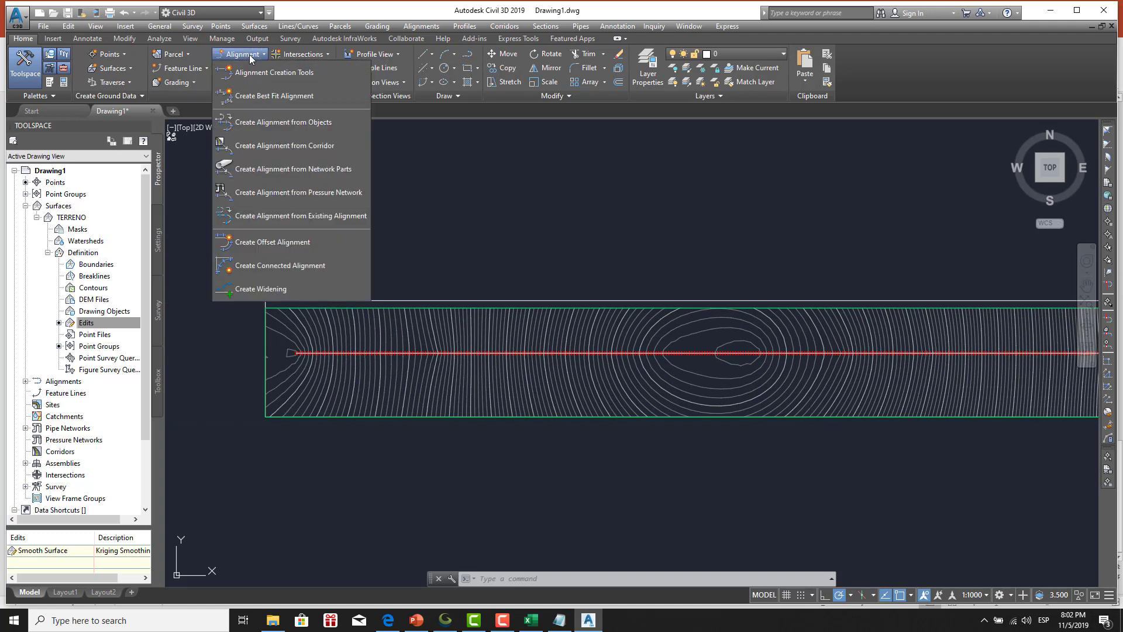
pyautogui.click(257, 72)
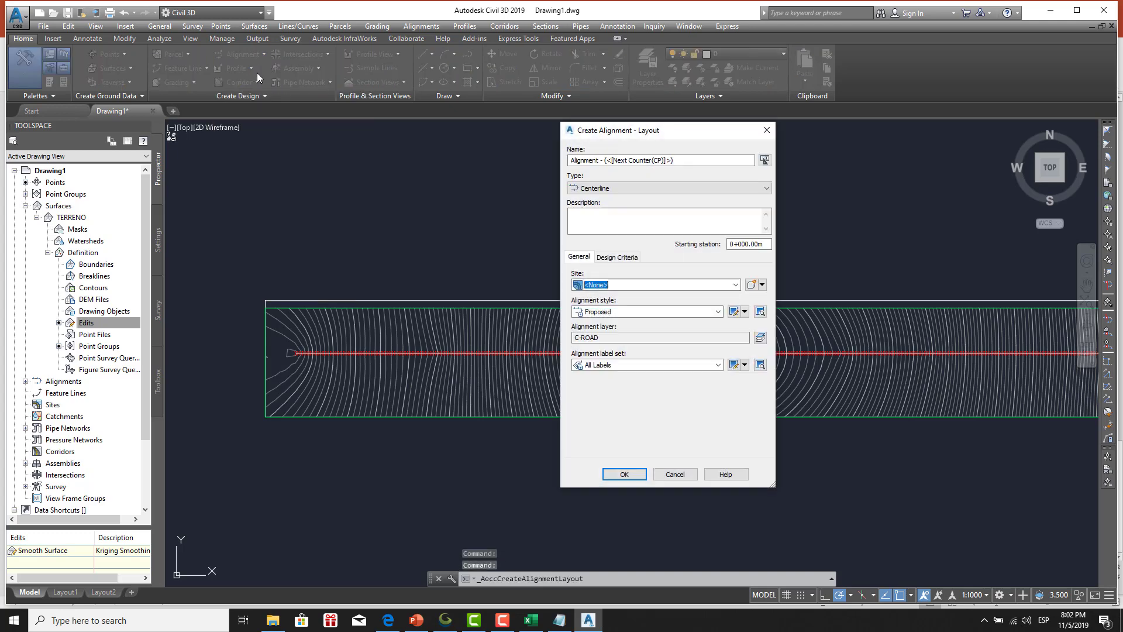
pyautogui.click(691, 160)
pyautogui.moveTo(691, 160); pyautogui.dragTo(482, 172)
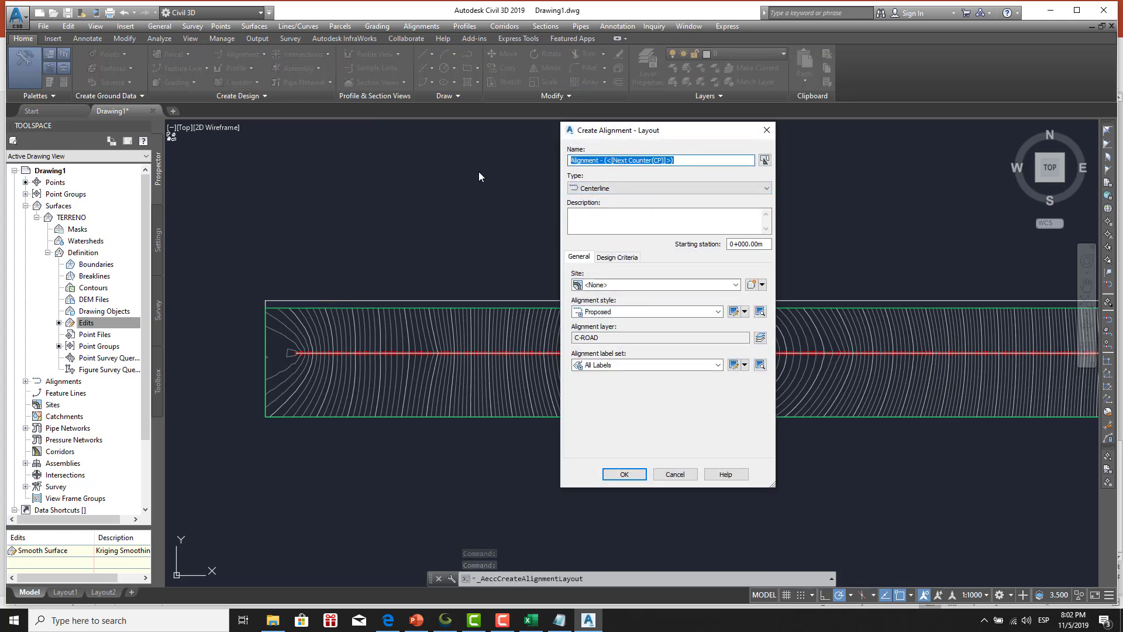
pyautogui.write('PER')
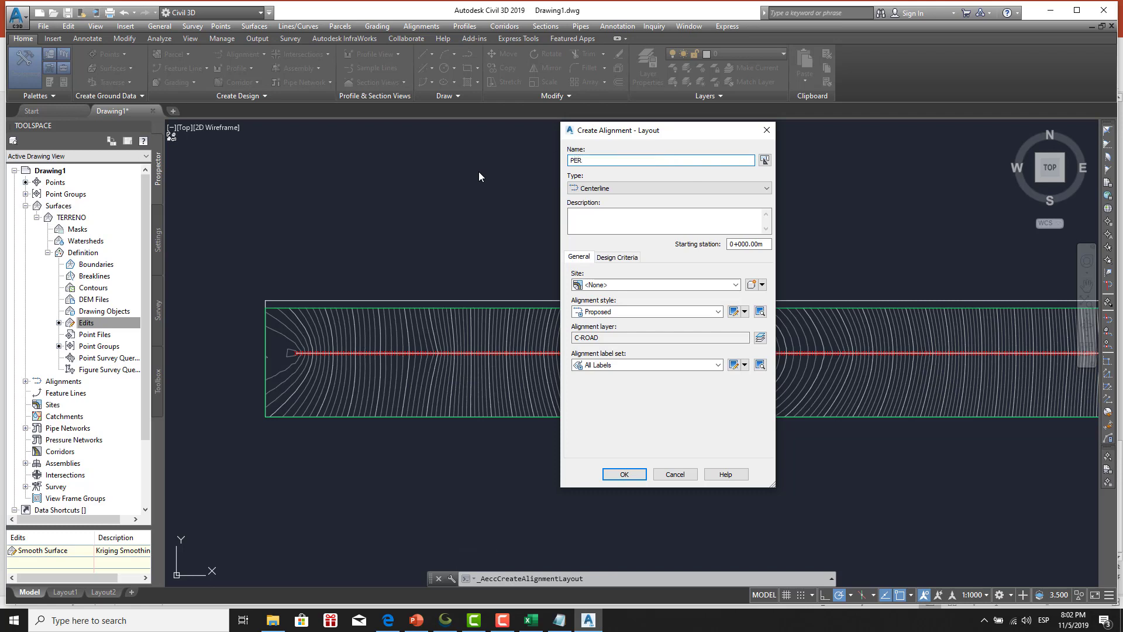
pyautogui.write('FIL')
# Accept the PERFIL alignment settings and choose tangent layout without curves.
pyautogui.click(624, 474)
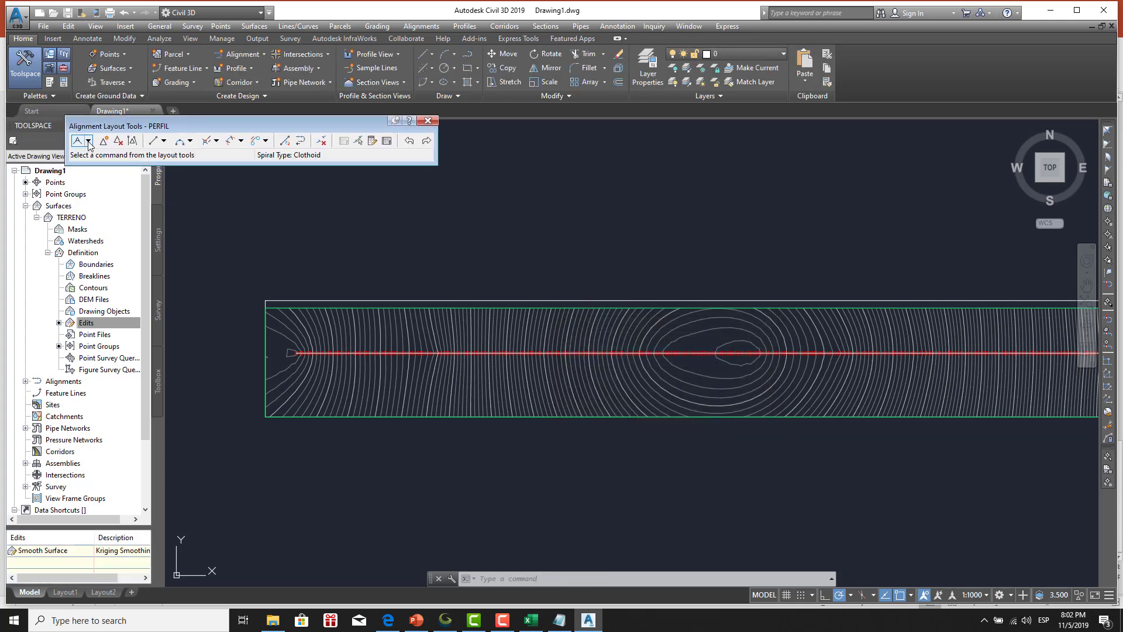
pyautogui.click(89, 142)
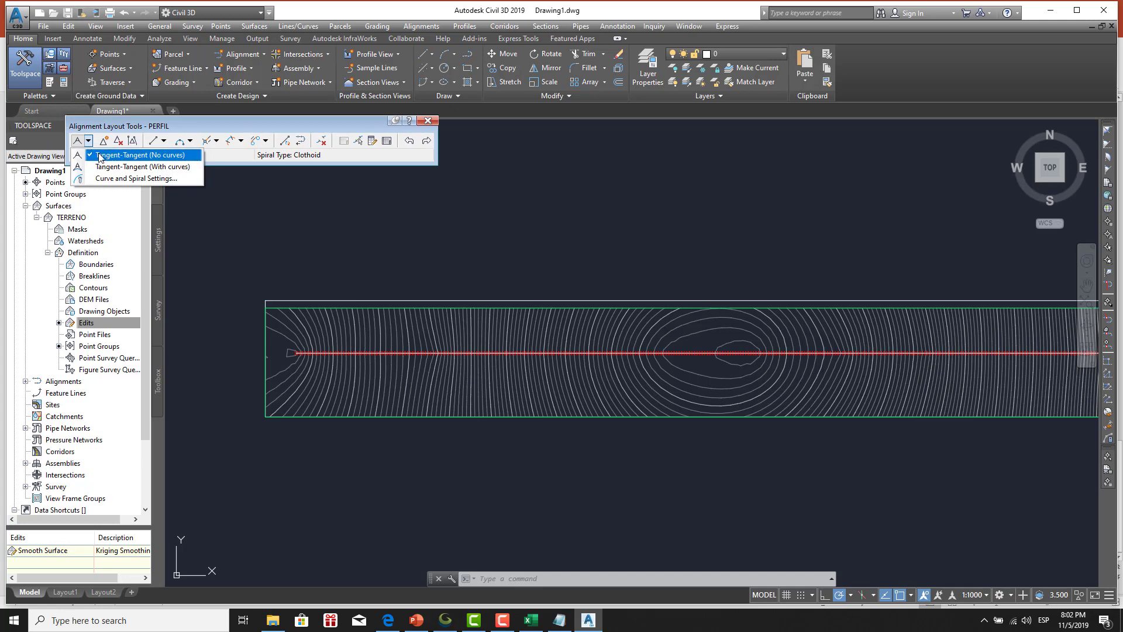
pyautogui.click(106, 156)
pyautogui.scroll(2, 322, 351)
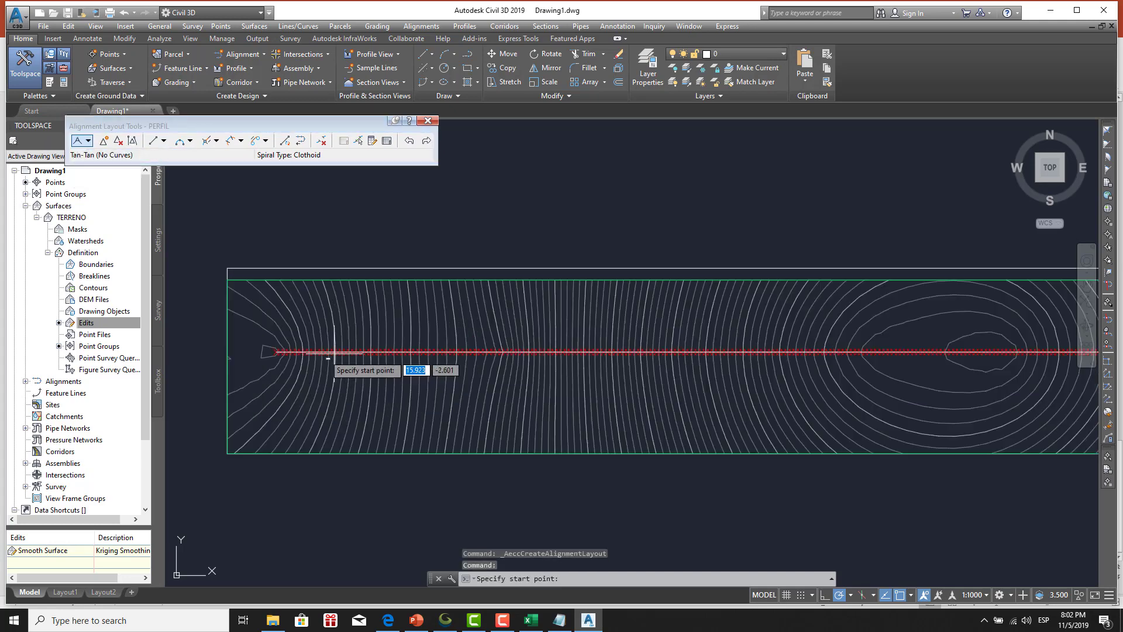
pyautogui.scroll(4, 325, 349)
pyautogui.scroll(3, 325, 350)
pyautogui.scroll(3, 248, 340)
pyautogui.scroll(3, 420, 374)
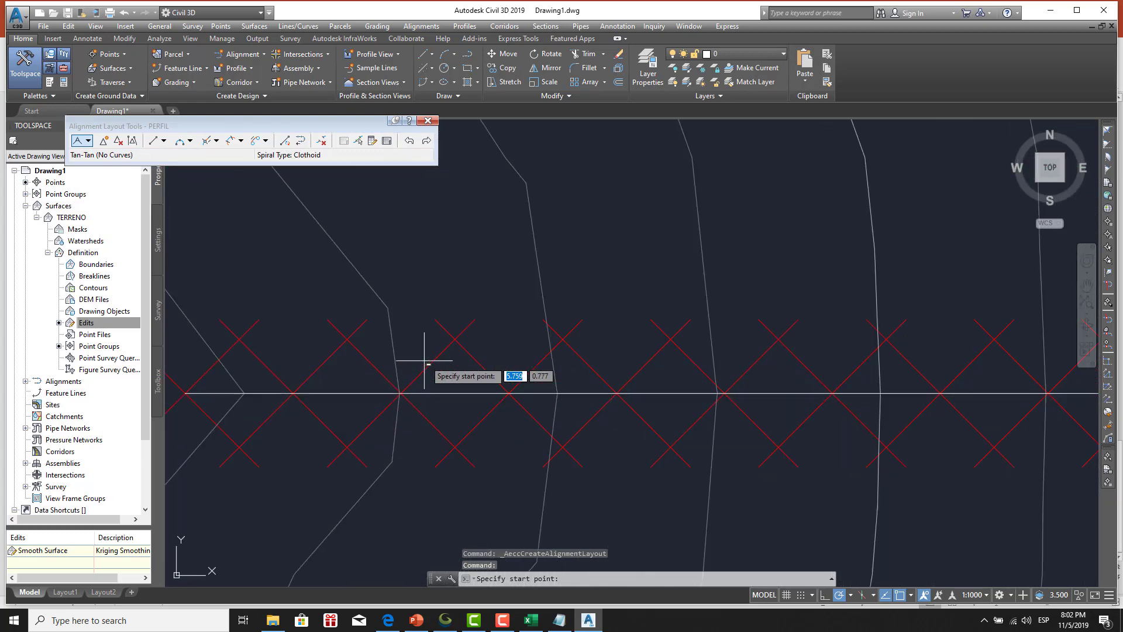
pyautogui.scroll(2, 268, 386)
# Draw PERFIL as one straight tangent from the start point to the end point on the red line.
pyautogui.click(258, 384)
pyautogui.scroll(-5, 664, 376)
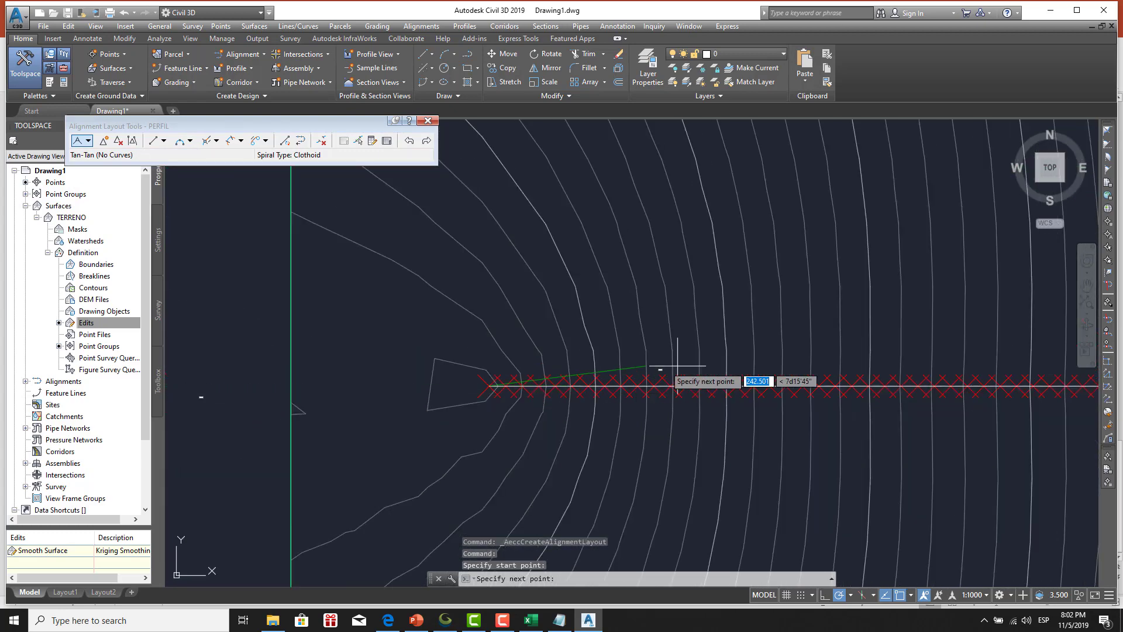
pyautogui.scroll(-3, 664, 376)
pyautogui.scroll(-3, 665, 376)
pyautogui.scroll(-3, 647, 377)
pyautogui.scroll(-2, 382, 345)
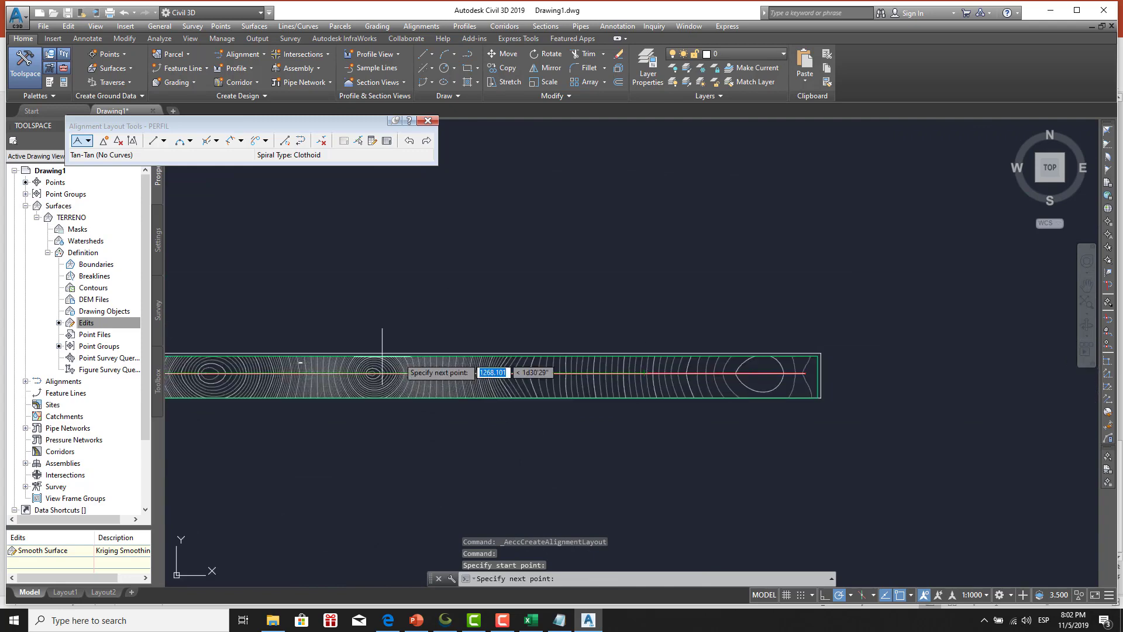
pyautogui.scroll(2, 760, 368)
pyautogui.scroll(3, 504, 365)
pyautogui.scroll(3, 644, 351)
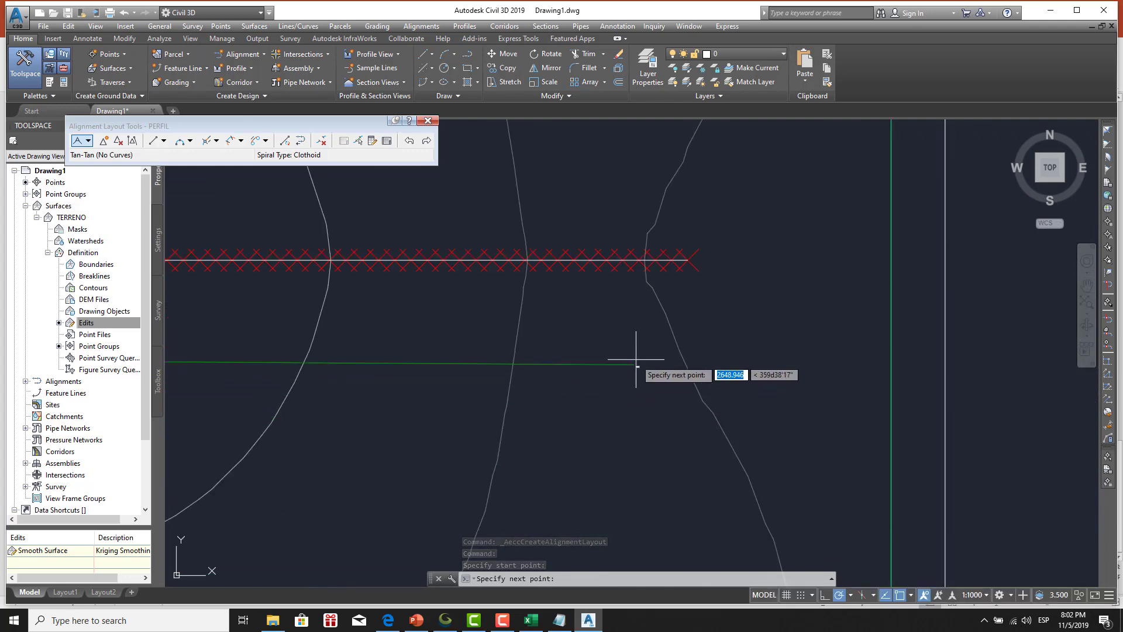
pyautogui.scroll(1, 702, 257)
pyautogui.scroll(1, 673, 269)
pyautogui.scroll(2, 661, 257)
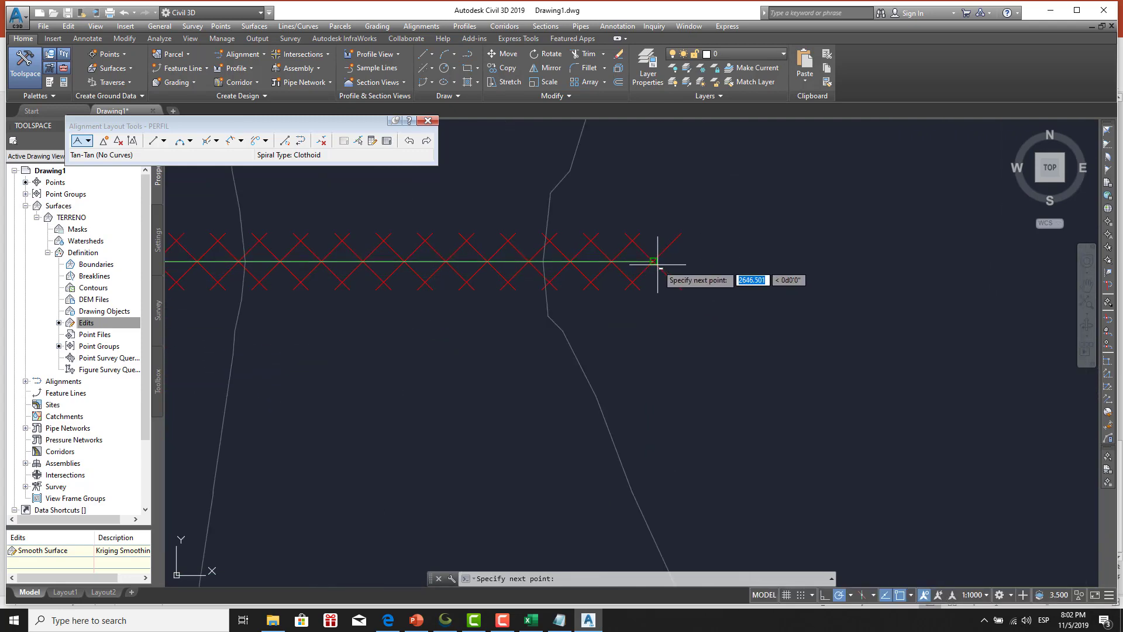
pyautogui.click(657, 263)
pyautogui.press('Return')
pyautogui.scroll(-2, 581, 296)
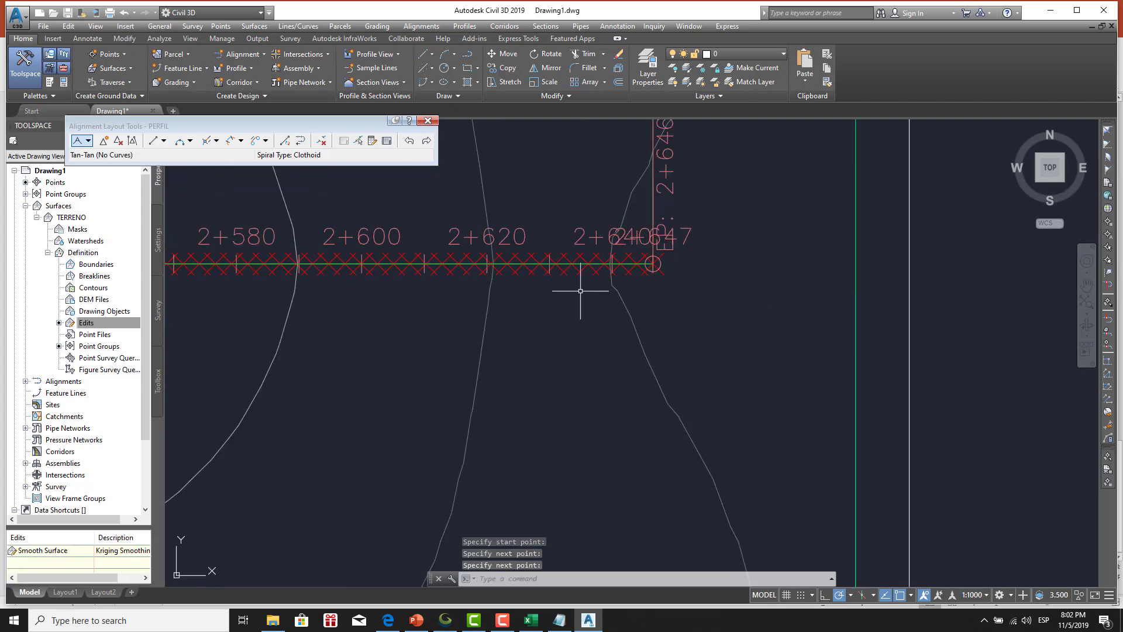
pyautogui.scroll(-3, 713, 283)
# Check the station labels at the start of PERFIL around 0+000.
pyautogui.scroll(-3, 459, 288)
pyautogui.scroll(3, 401, 271)
pyautogui.scroll(-4, 433, 281)
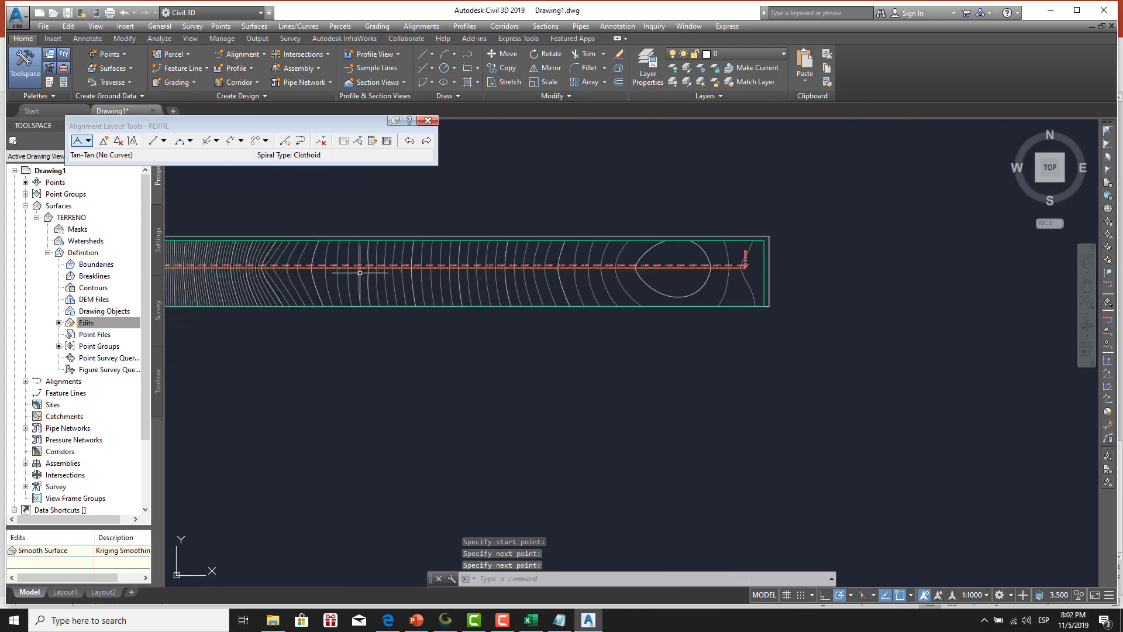
pyautogui.scroll(1, 460, 288)
pyautogui.scroll(2, 269, 286)
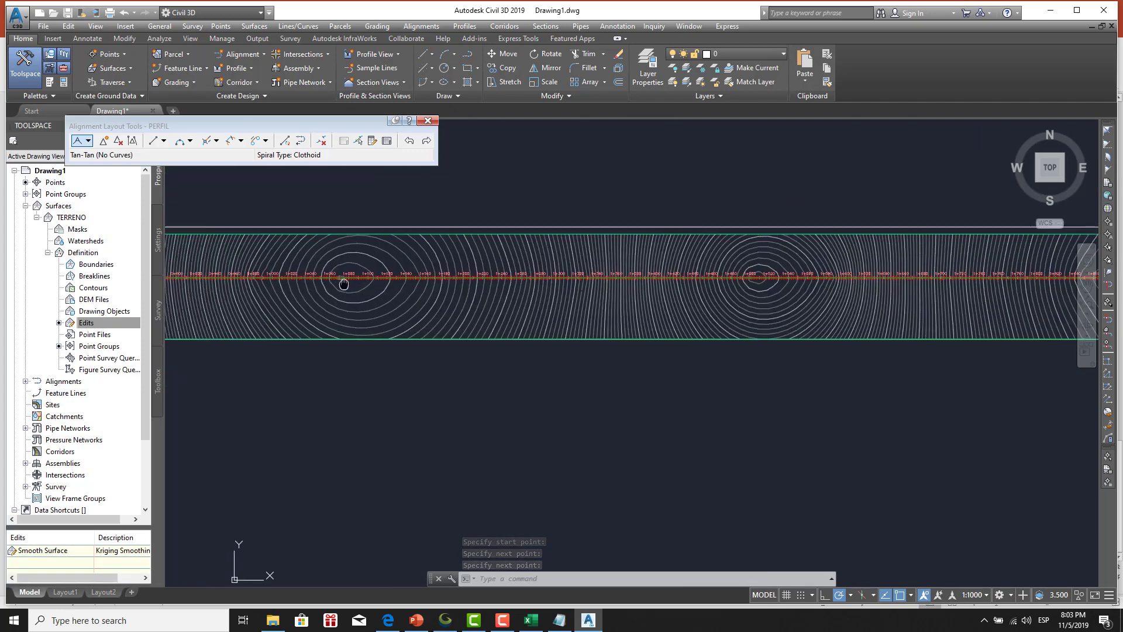
pyautogui.moveTo(341, 279)
pyautogui.mouseDown(button='middle')
pyautogui.moveTo(223, 281)
pyautogui.moveTo(446, 301)
pyautogui.mouseUp(button='middle')
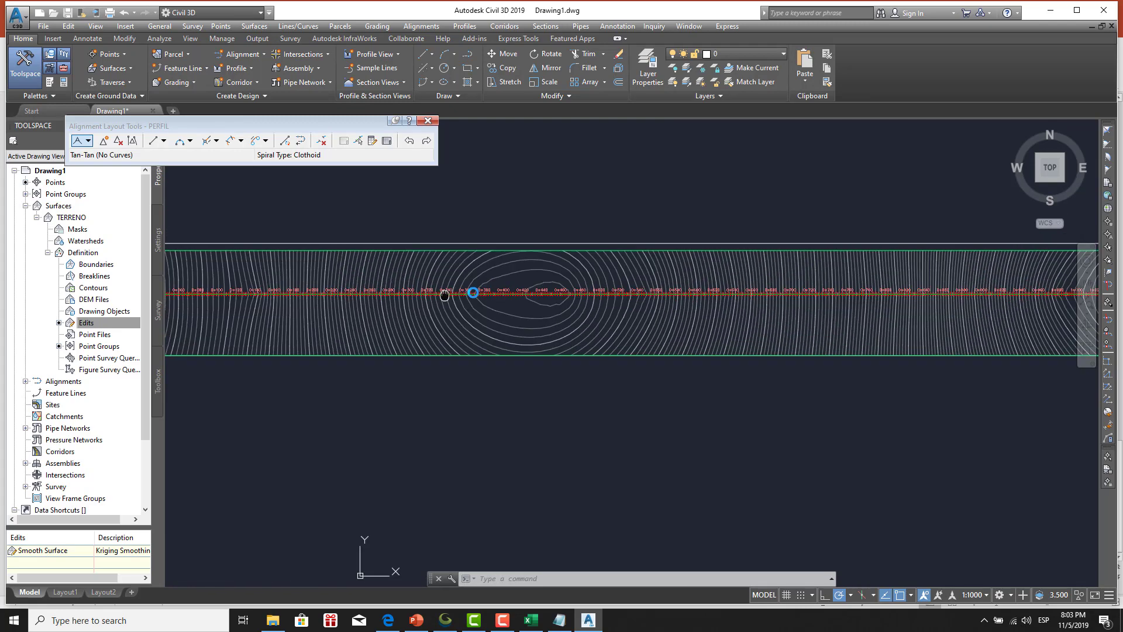
pyautogui.scroll(1, 391, 288)
pyautogui.scroll(5, 344, 286)
pyautogui.moveTo(193, 301); pyautogui.dragTo(544, 302, button='middle')
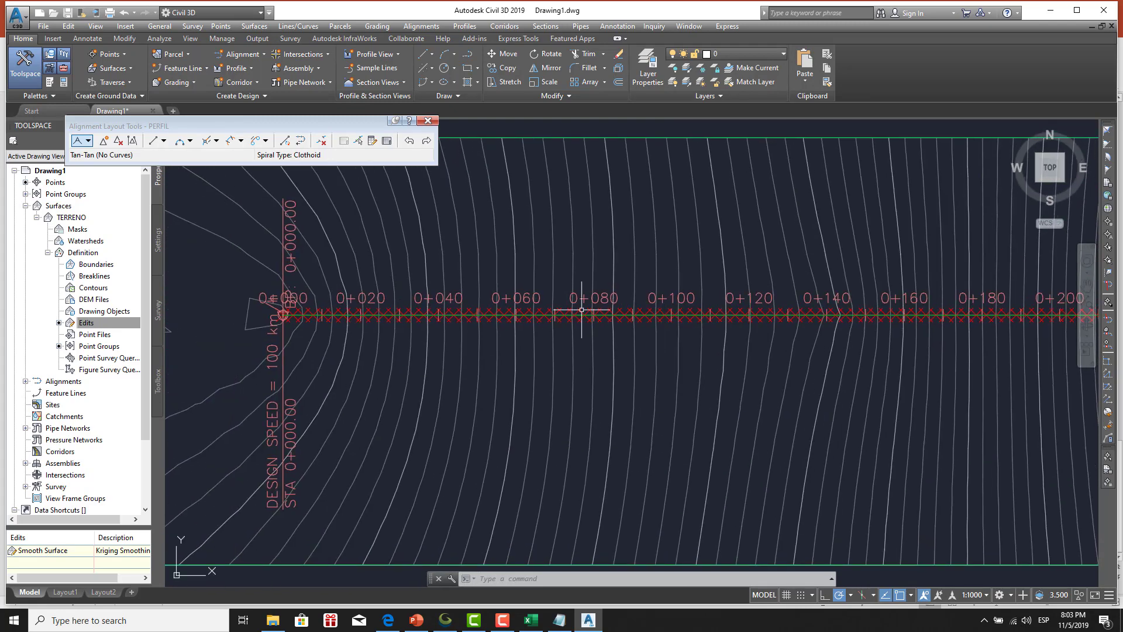
pyautogui.scroll(4, 368, 301)
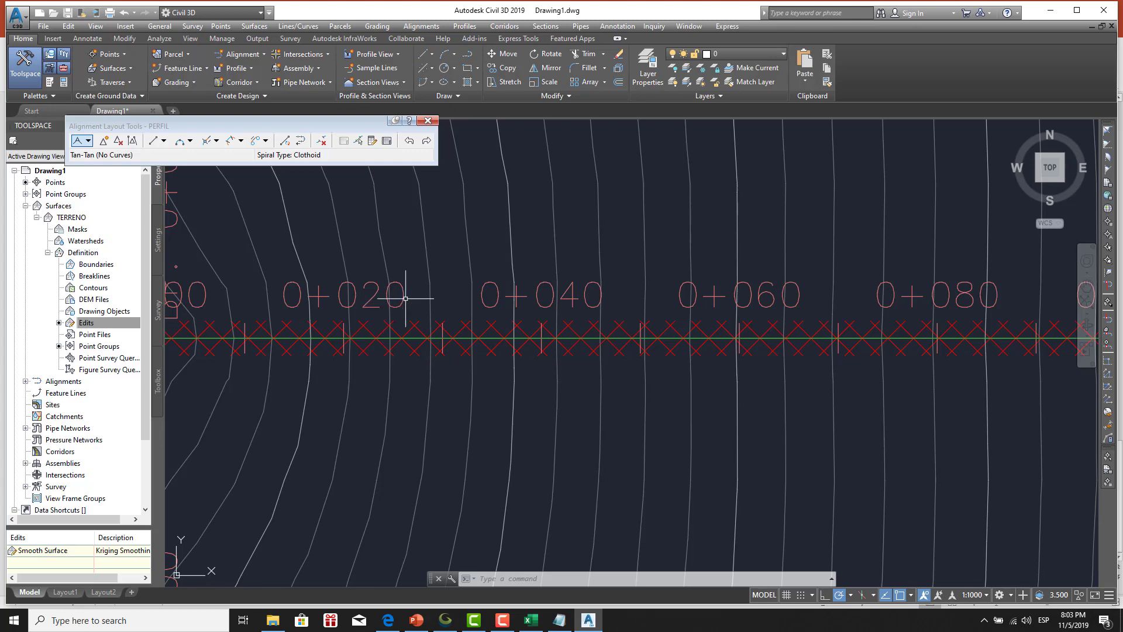
# Check the stations 2+600 to 2+640 at the far end of PERFIL.
pyautogui.scroll(-2, 440, 297)
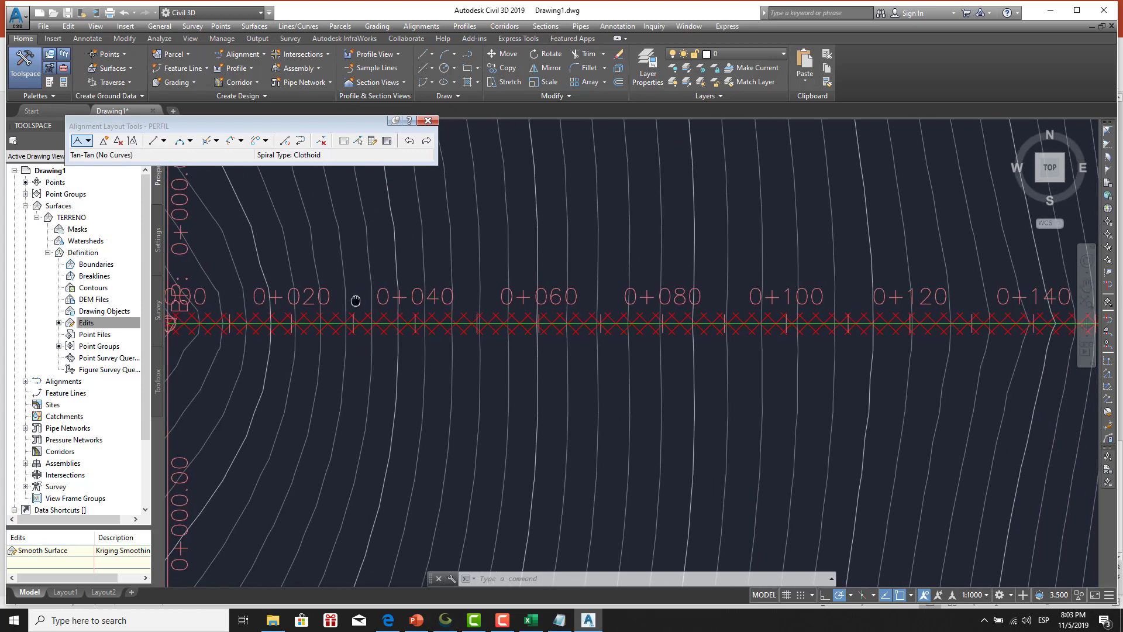
pyautogui.scroll(-4, 358, 305)
pyautogui.scroll(-3, 614, 298)
pyautogui.scroll(-3, 614, 298)
pyautogui.moveTo(614, 297); pyautogui.dragTo(288, 313, button='middle')
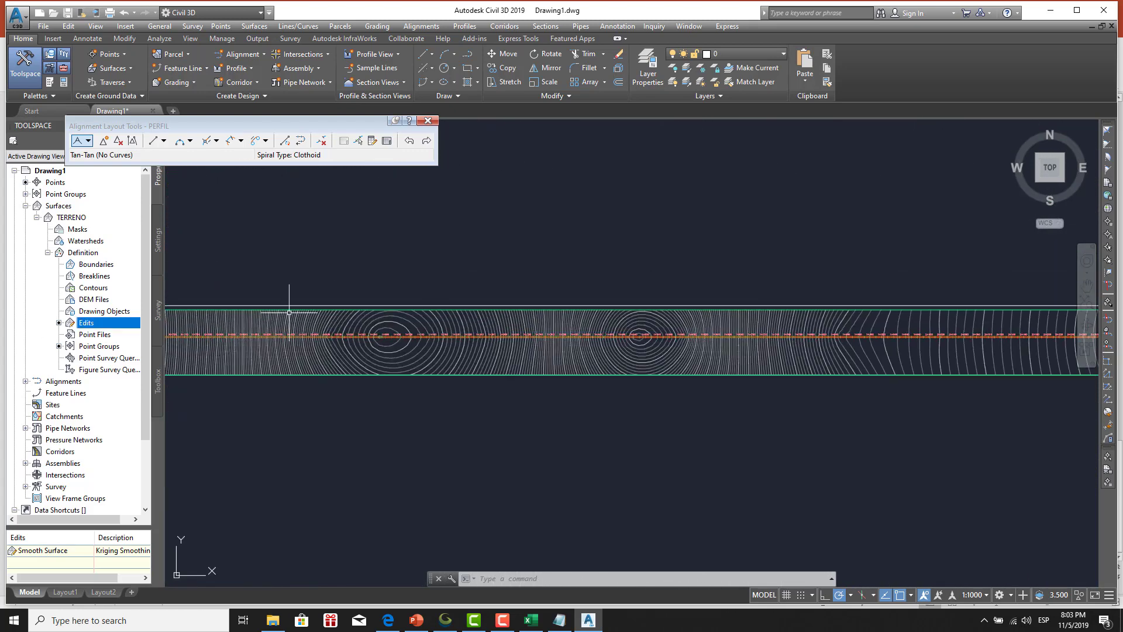
pyautogui.scroll(-1, 381, 301)
pyautogui.scroll(3, 782, 326)
pyautogui.scroll(3, 873, 373)
pyautogui.moveTo(873, 374); pyautogui.dragTo(445, 304, button='middle')
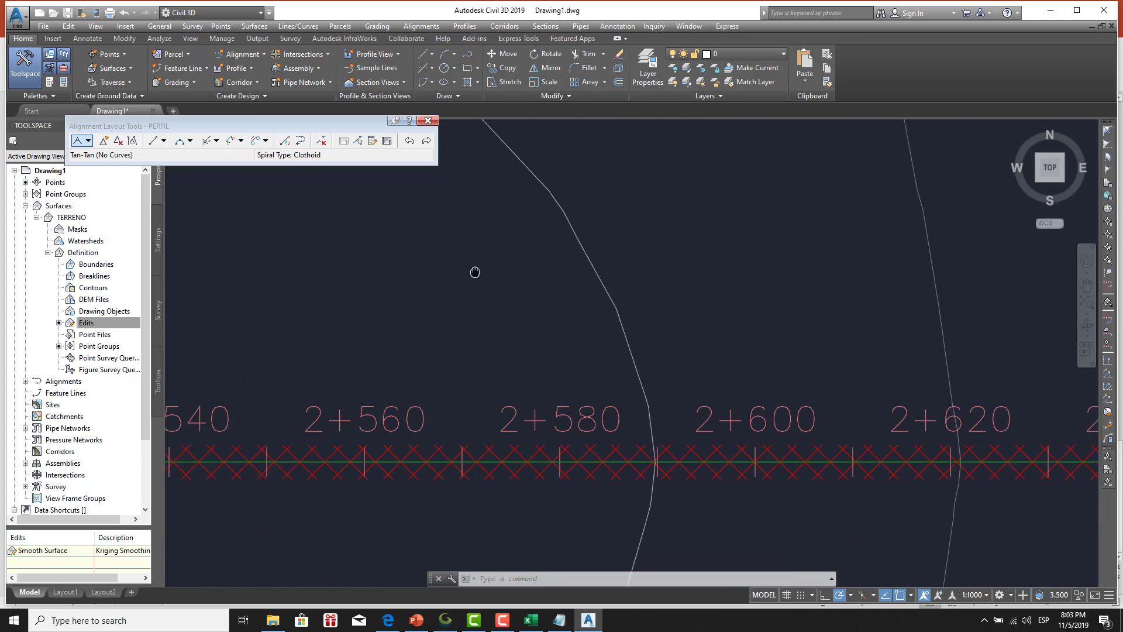
pyautogui.moveTo(933, 408); pyautogui.dragTo(400, 358, button='middle')
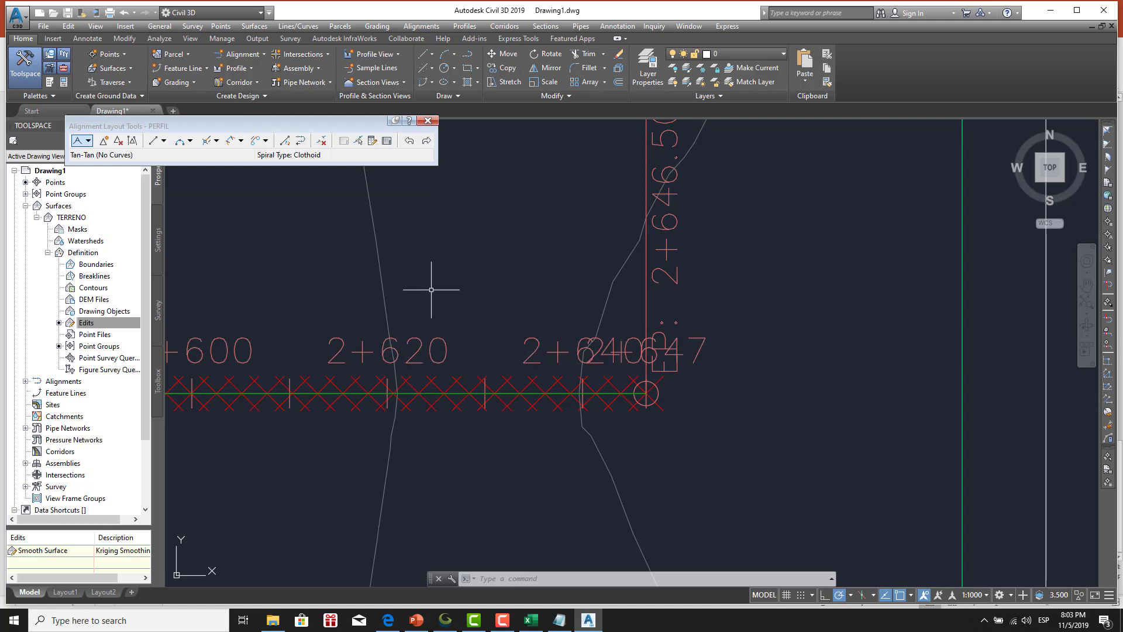
# Close the Alignment Layout Tools toolbar.
pyautogui.scroll(-3, 436, 194)
pyautogui.scroll(-2, 431, 257)
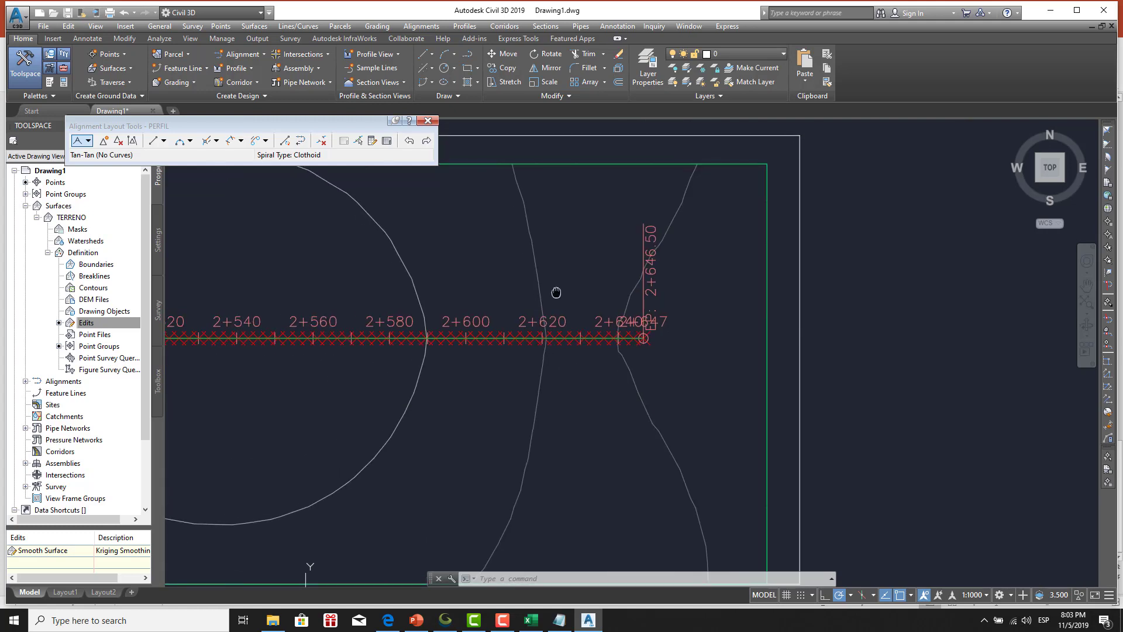
pyautogui.click(428, 120)
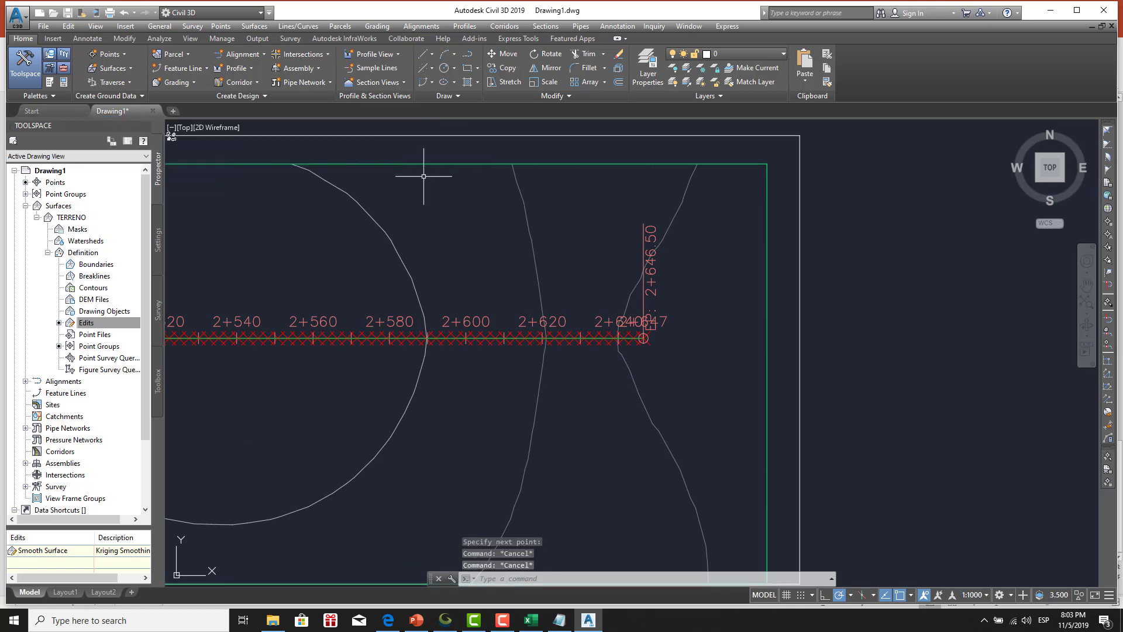
pyautogui.scroll(-5, 436, 235)
pyautogui.scroll(-1, 510, 269)
pyautogui.scroll(-1, 510, 270)
pyautogui.scroll(-1, 514, 275)
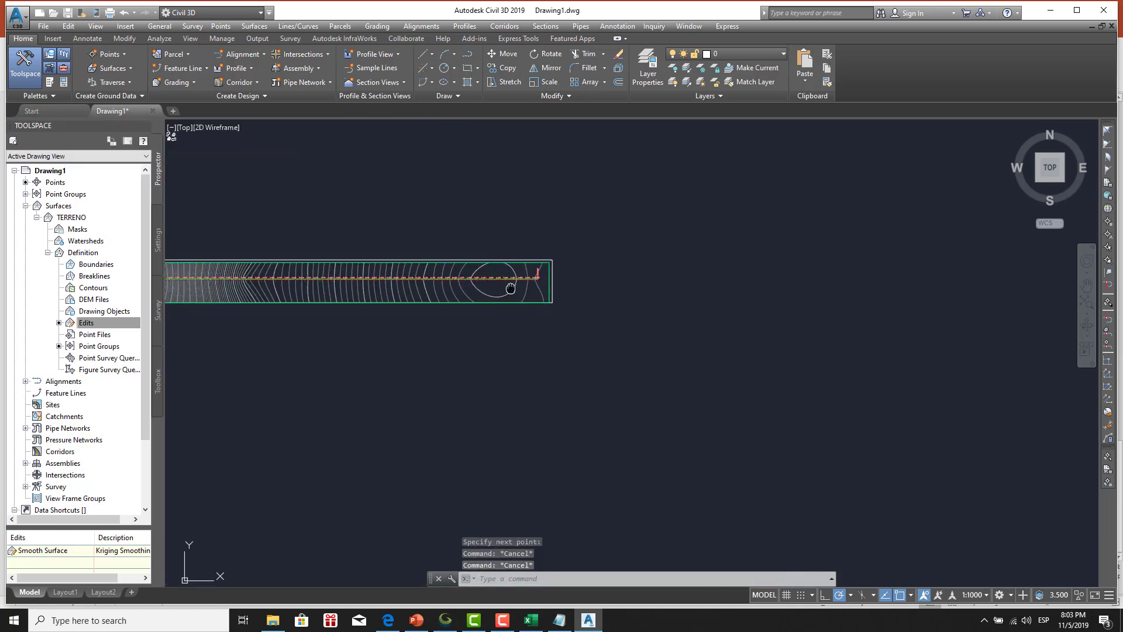
pyautogui.scroll(1, 514, 286)
# Create a TERRENO surface profile along PERFIL from 0+000.00m to 2+646.50m.
pyautogui.moveTo(514, 286); pyautogui.dragTo(716, 374, button='middle')
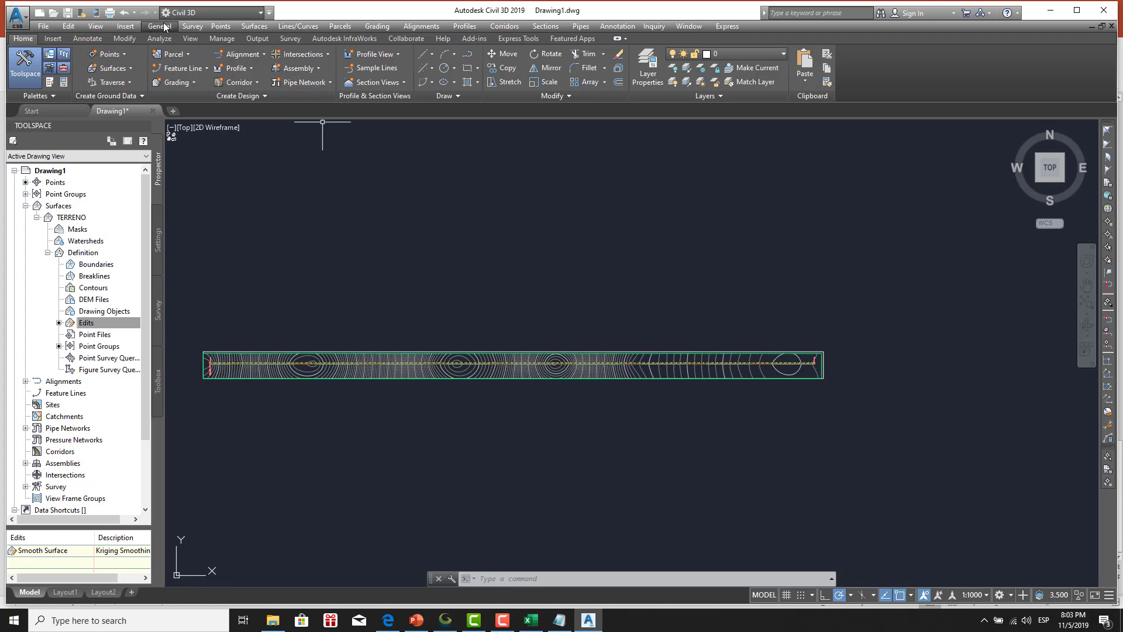
pyautogui.click(462, 28)
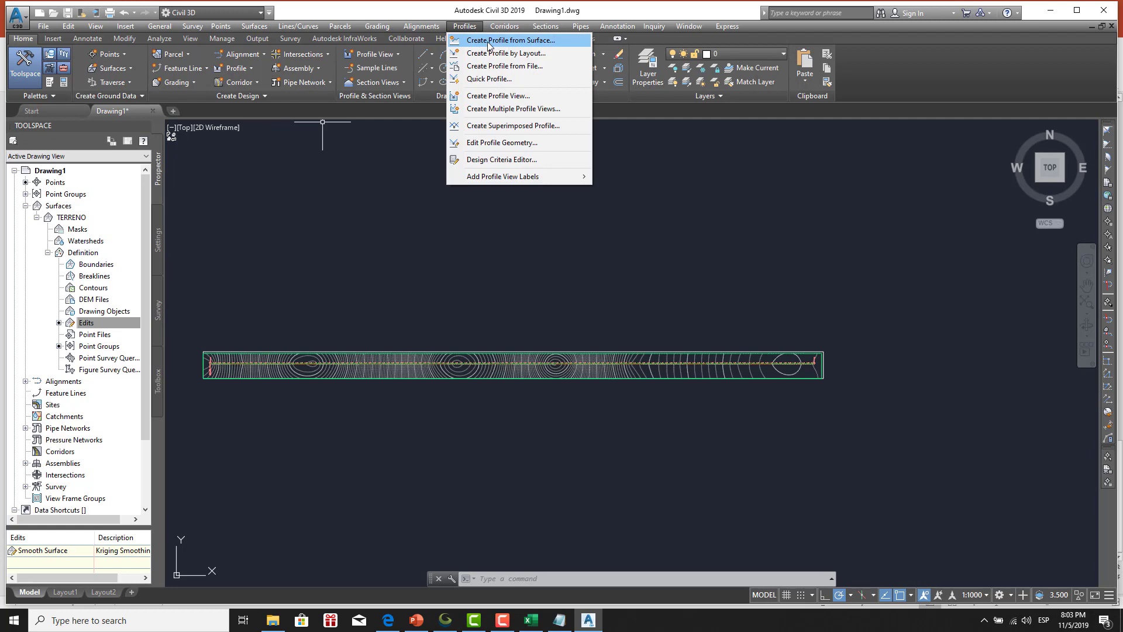
pyautogui.click(538, 41)
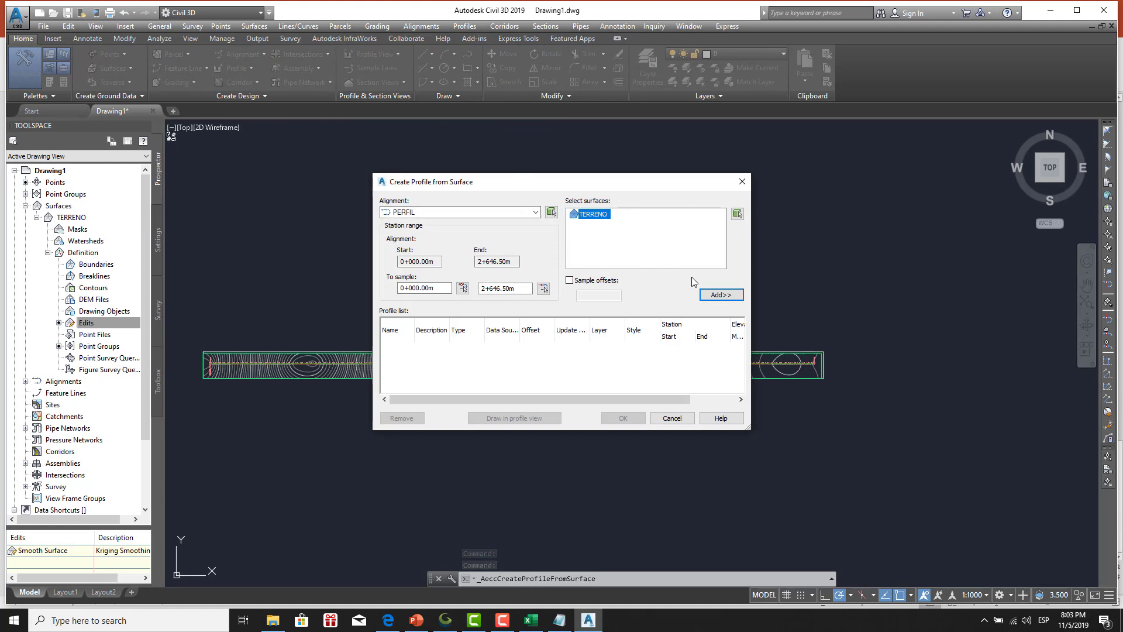
pyautogui.click(719, 295)
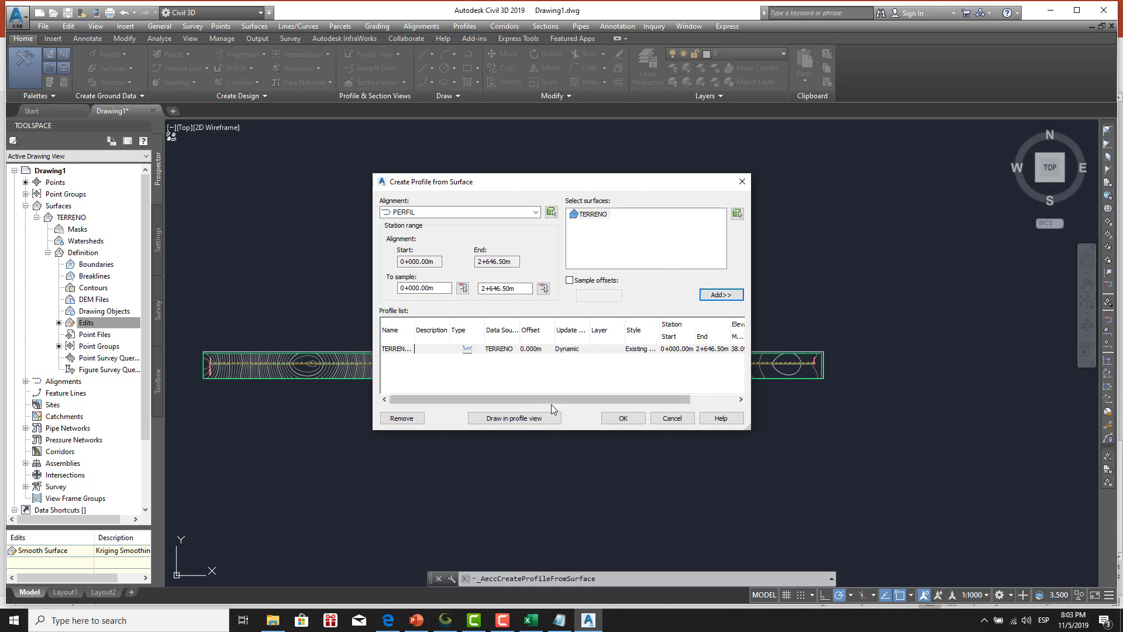
pyautogui.click(518, 419)
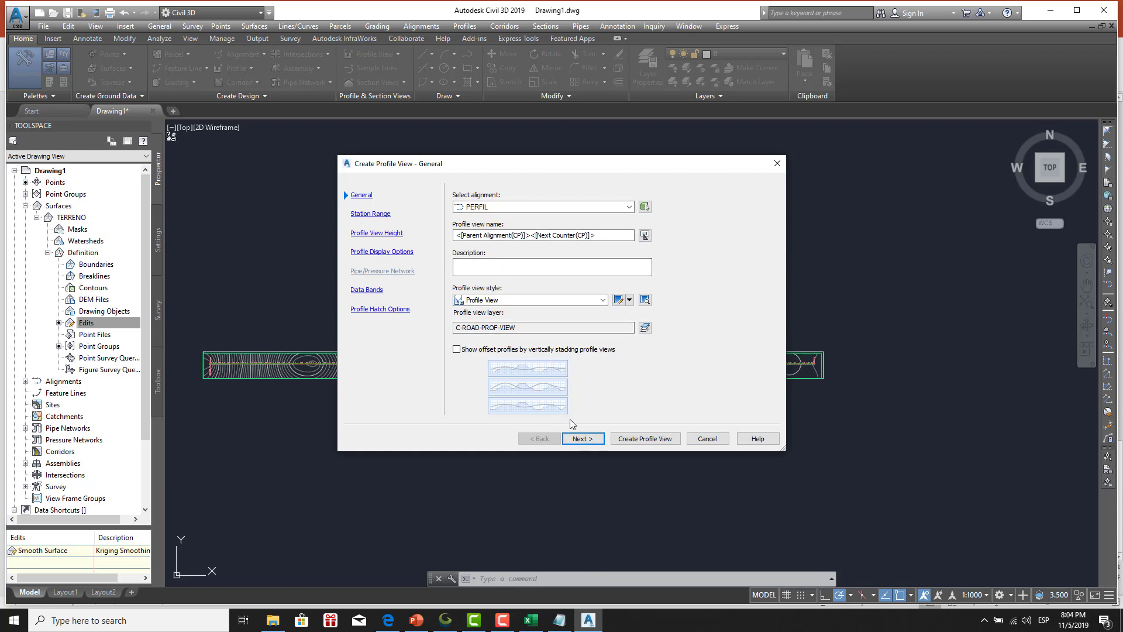
# Accept the default station range, height, display, data band and hatch settings for the PERFIL profile view.
pyautogui.click(582, 438)
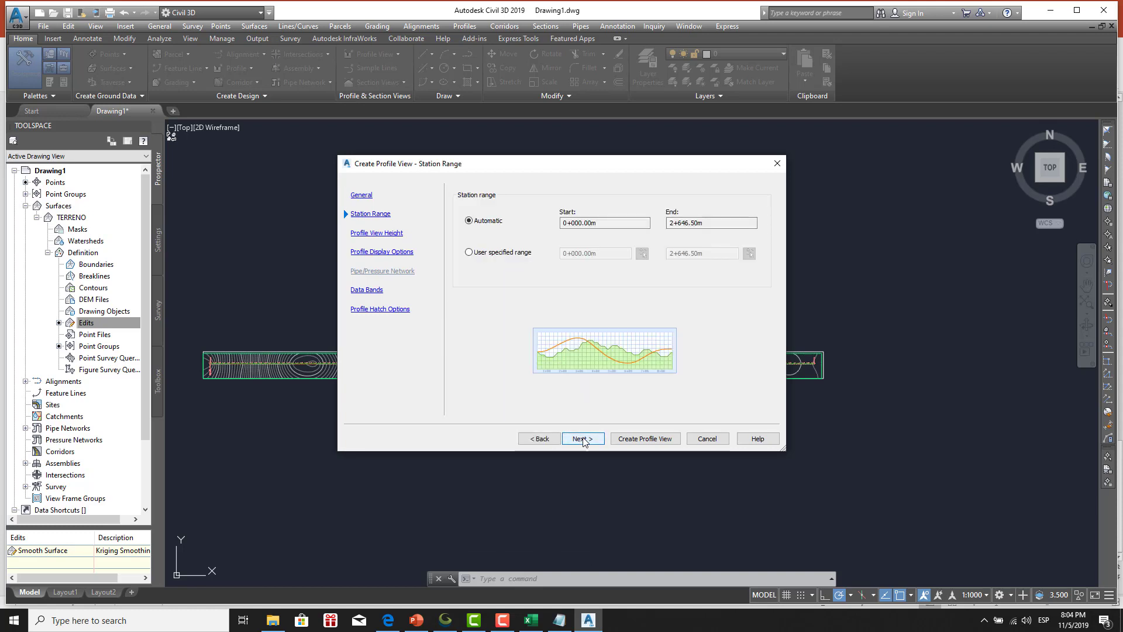
pyautogui.click(582, 439)
pyautogui.click(584, 440)
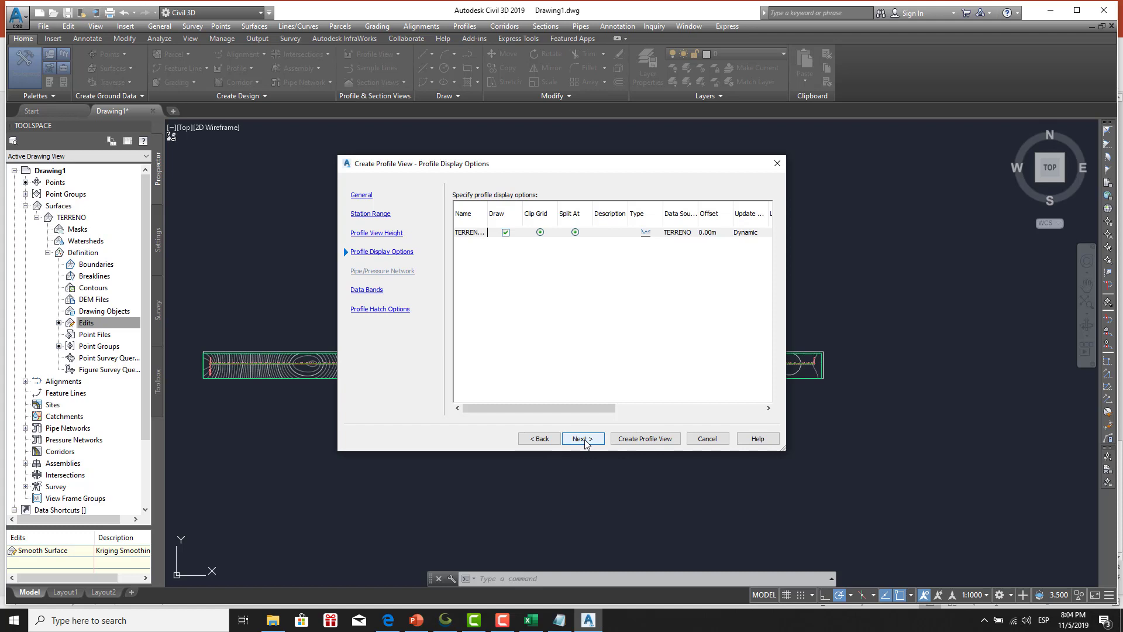
pyautogui.click(582, 439)
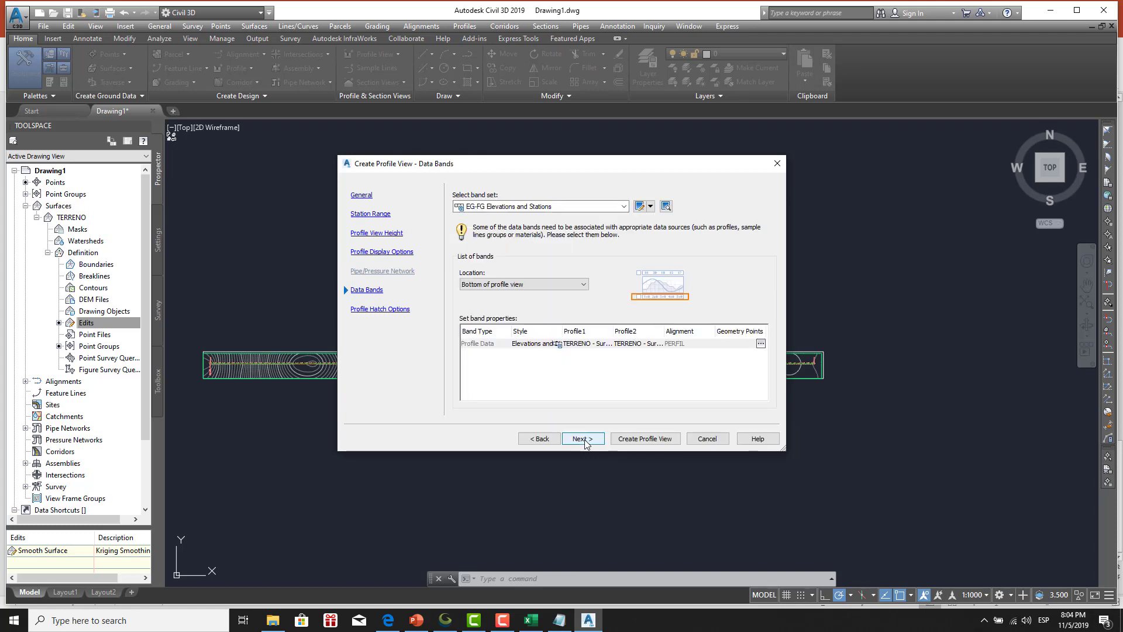
pyautogui.click(585, 440)
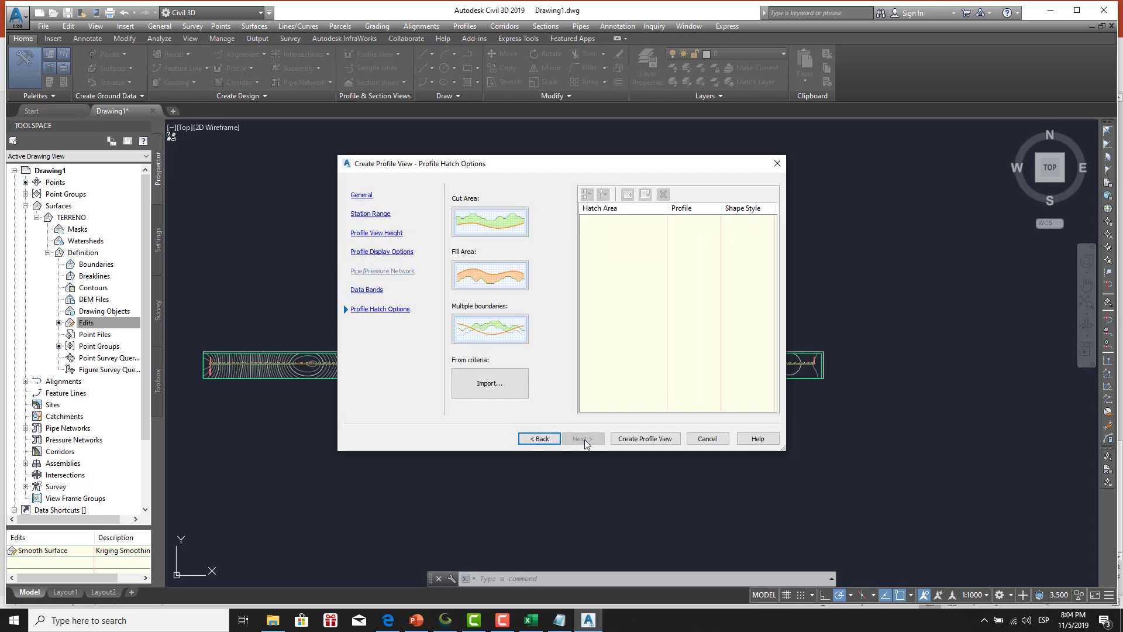
pyautogui.click(640, 445)
# Place the PERFIL profile view origin in empty space above the surface strip.
pyautogui.scroll(-4, 398, 225)
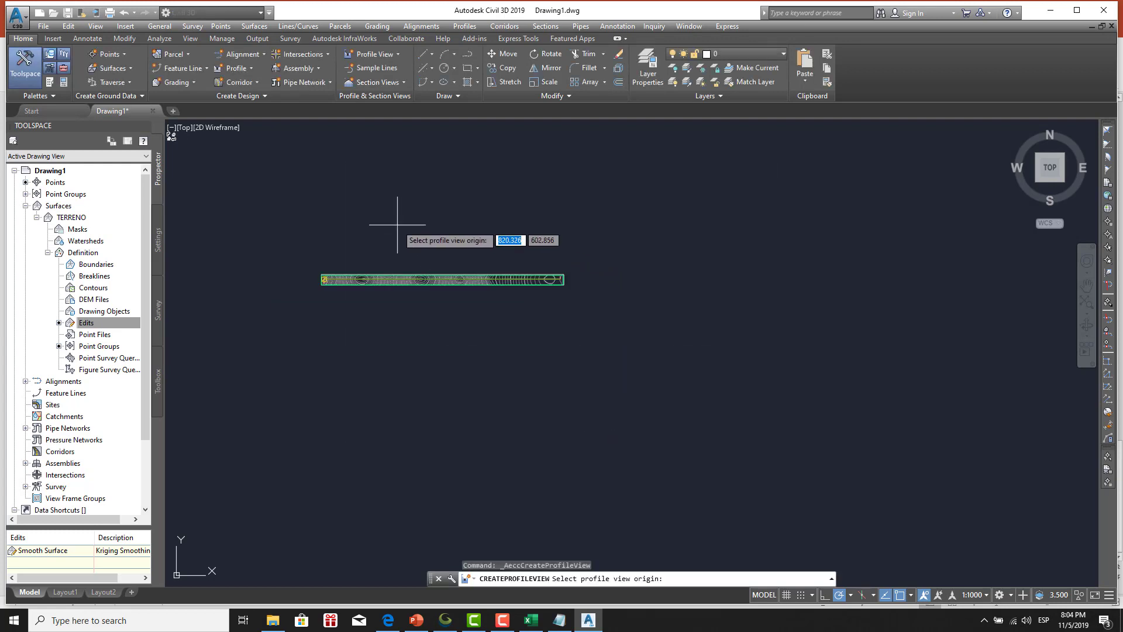
pyautogui.moveTo(397, 225); pyautogui.dragTo(446, 360, button='middle')
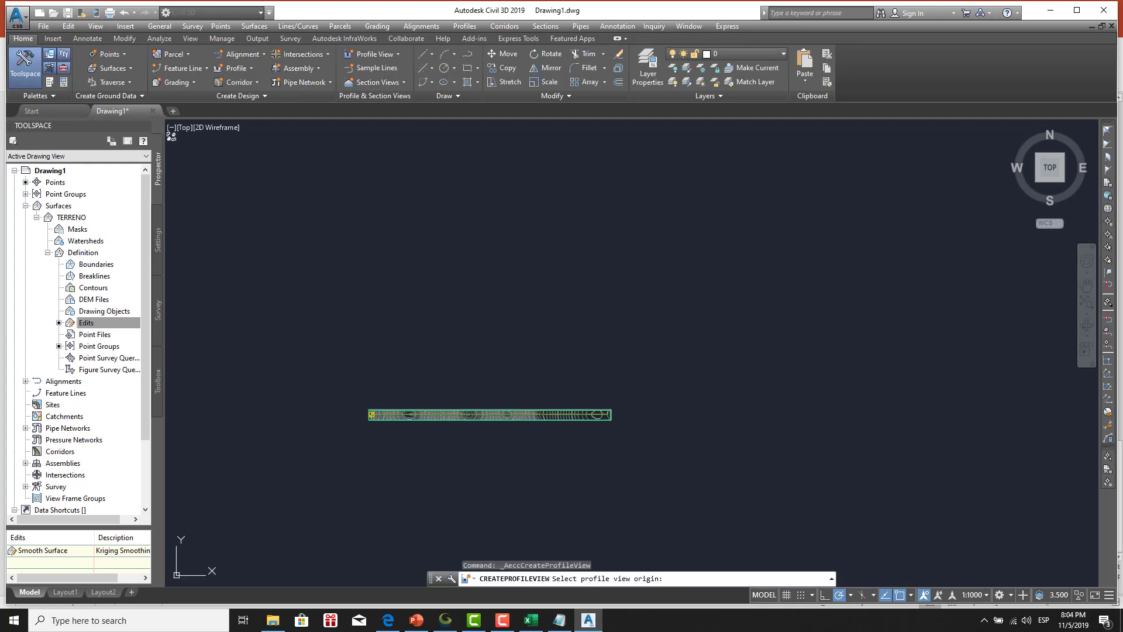
pyautogui.click(680, 296)
pyautogui.moveTo(671, 343); pyautogui.dragTo(397, 487, button='middle')
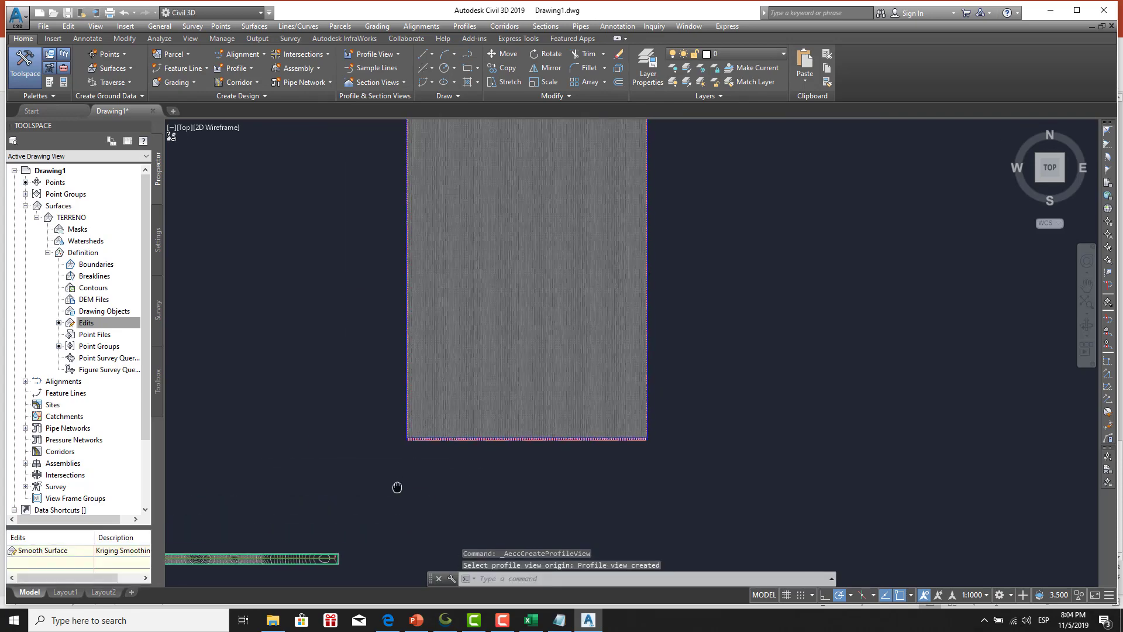
pyautogui.scroll(-3, 460, 421)
pyautogui.scroll(-1, 434, 432)
pyautogui.scroll(1, 444, 402)
pyautogui.scroll(4, 448, 397)
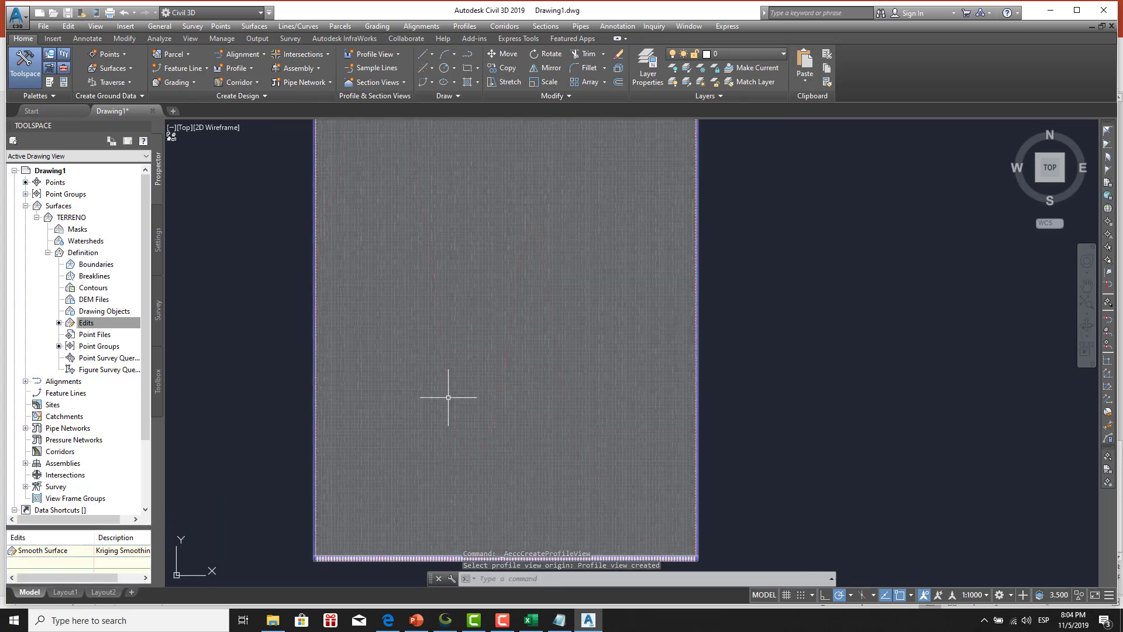
pyautogui.scroll(-1, 451, 391)
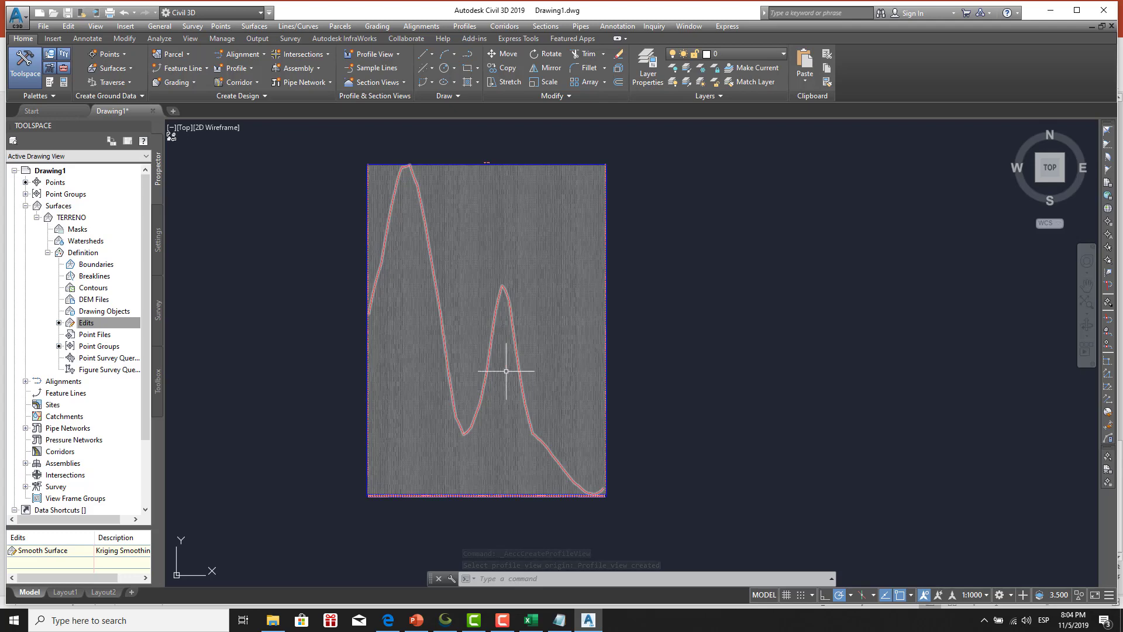
pyautogui.scroll(2, 496, 377)
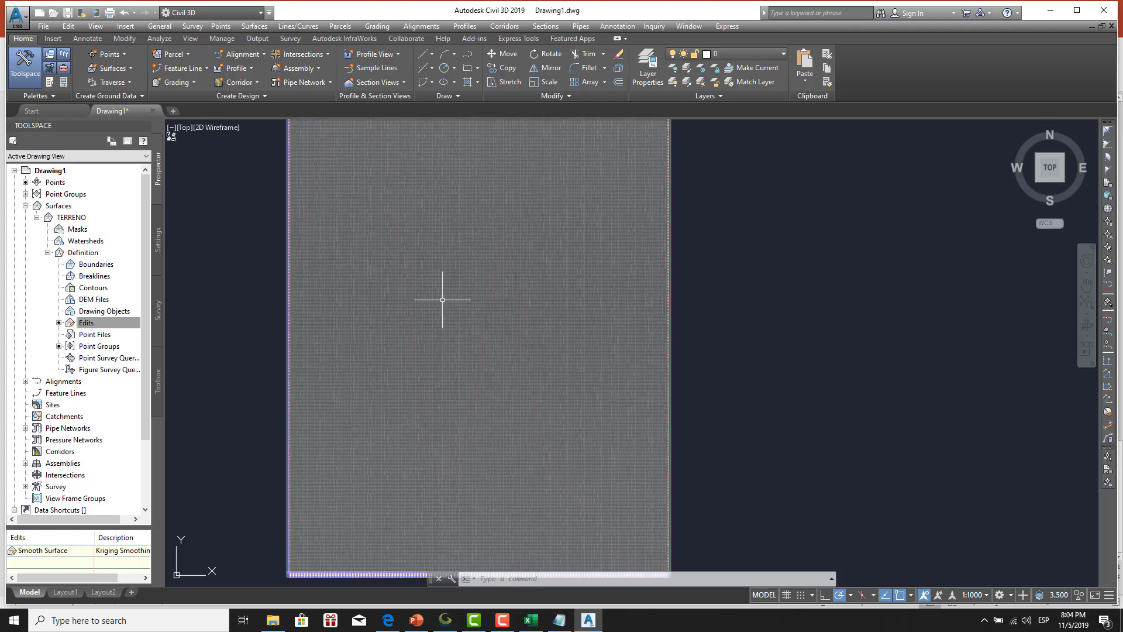
pyautogui.scroll(-2, 403, 287)
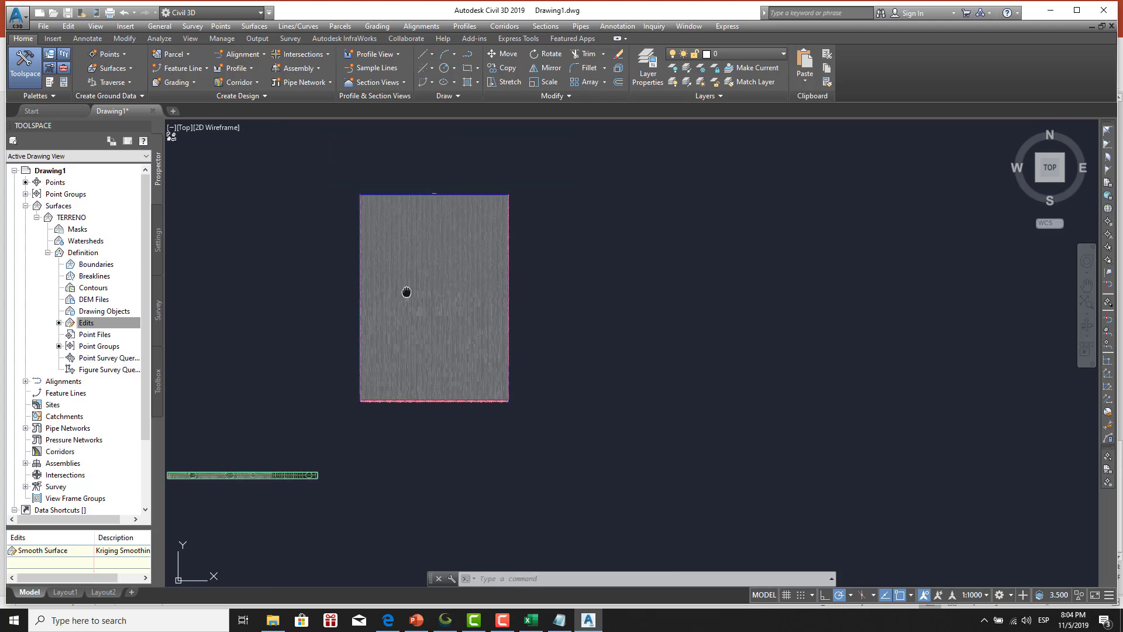
pyautogui.scroll(1, 406, 293)
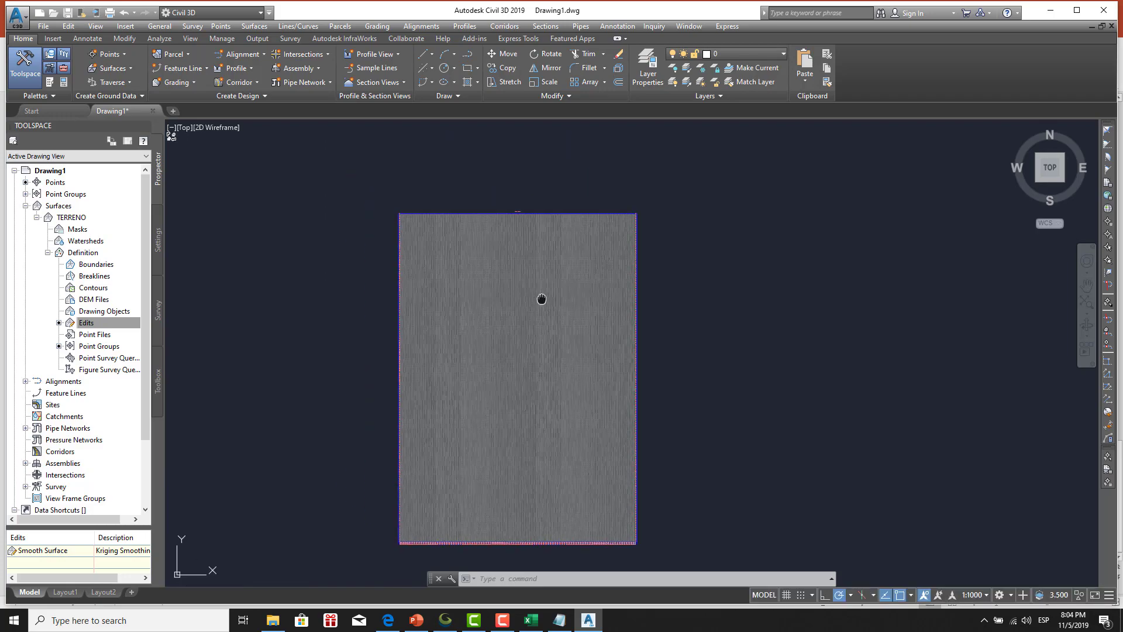
# Zoom into the profile view to inspect its grid and terrain elevations.
pyautogui.moveTo(538, 301); pyautogui.dragTo(555, 245, button='middle')
pyautogui.scroll(3, 422, 438)
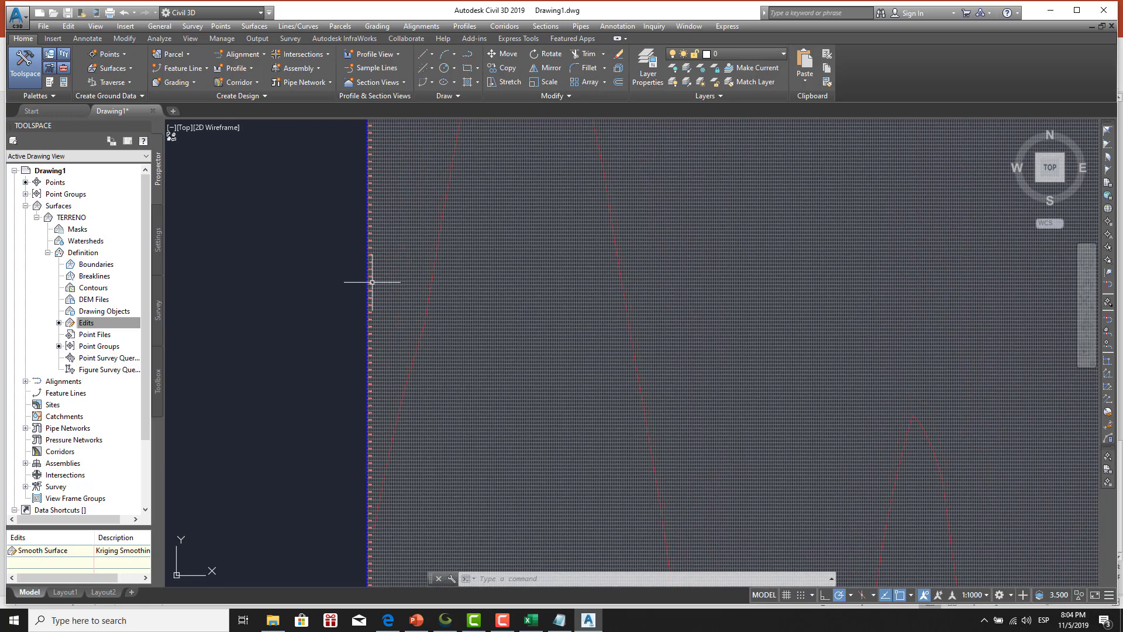
pyautogui.moveTo(371, 281); pyautogui.dragTo(363, 409, button='middle')
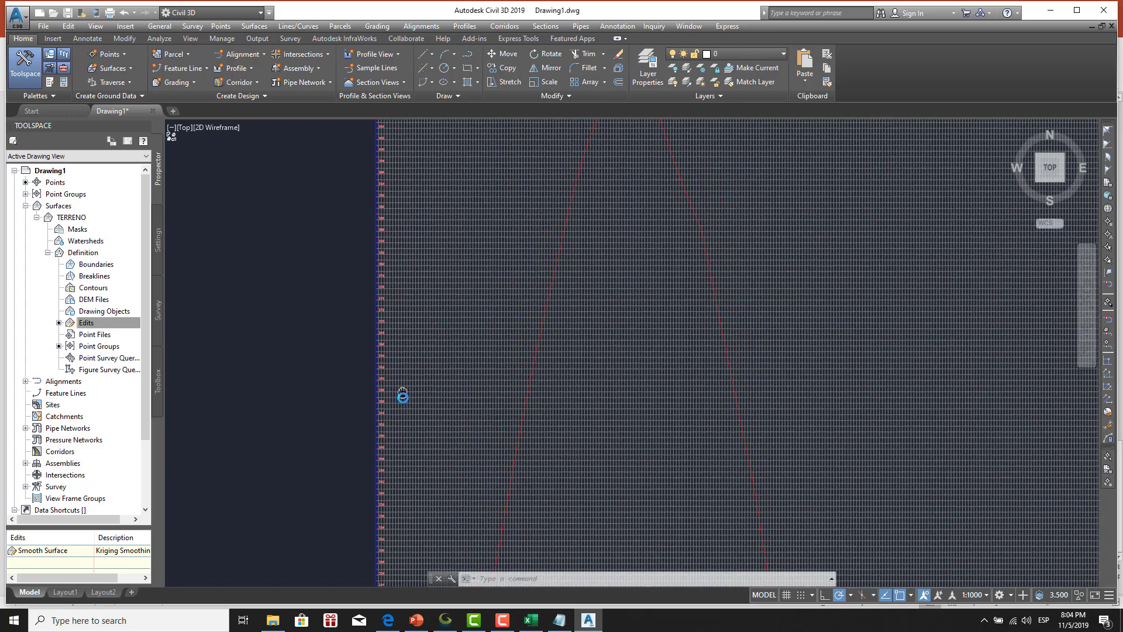
pyautogui.scroll(2, 376, 306)
pyautogui.scroll(2, 406, 251)
pyautogui.scroll(2, 301, 304)
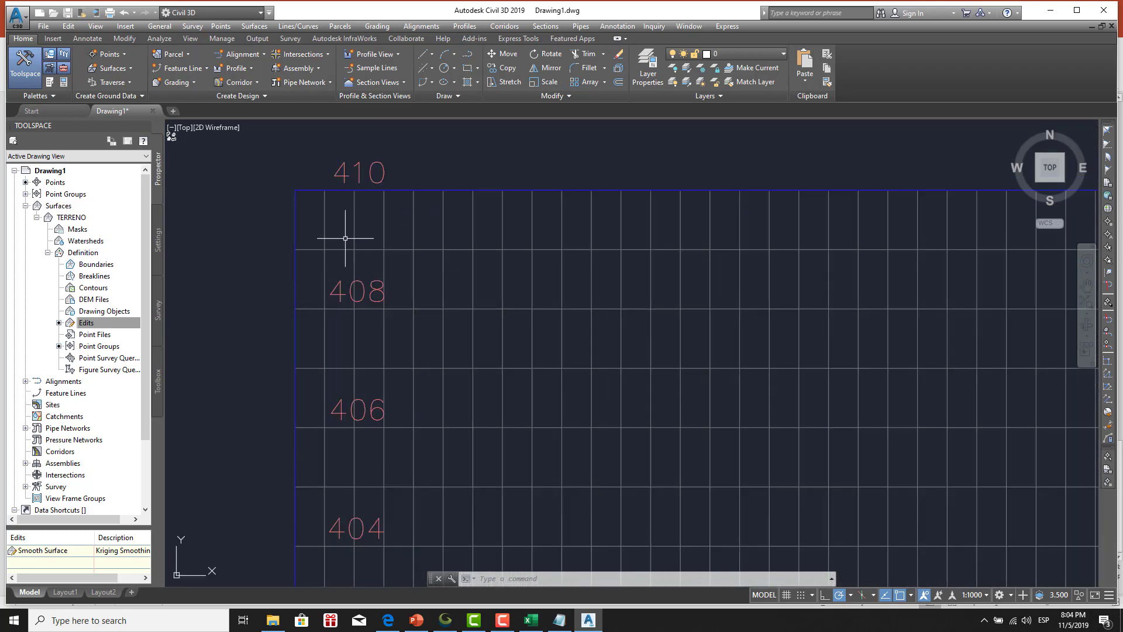
pyautogui.scroll(-5, 351, 246)
pyautogui.scroll(5, 367, 276)
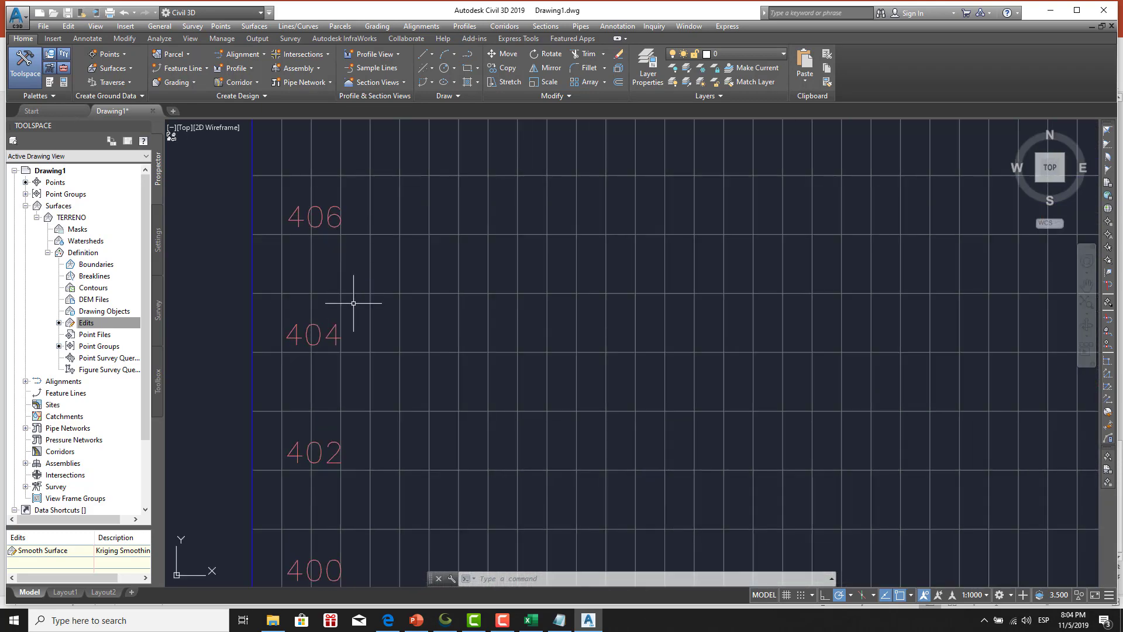
pyautogui.moveTo(353, 303); pyautogui.dragTo(369, 200, button='middle')
pyautogui.scroll(-3, 373, 153)
pyautogui.scroll(-2, 373, 146)
pyautogui.moveTo(373, 146)
pyautogui.mouseDown(button='middle')
pyautogui.moveTo(363, 490)
pyautogui.moveTo(370, 171)
pyautogui.mouseUp(button='middle')
pyautogui.scroll(-2, 371, 171)
pyautogui.scroll(-2, 371, 251)
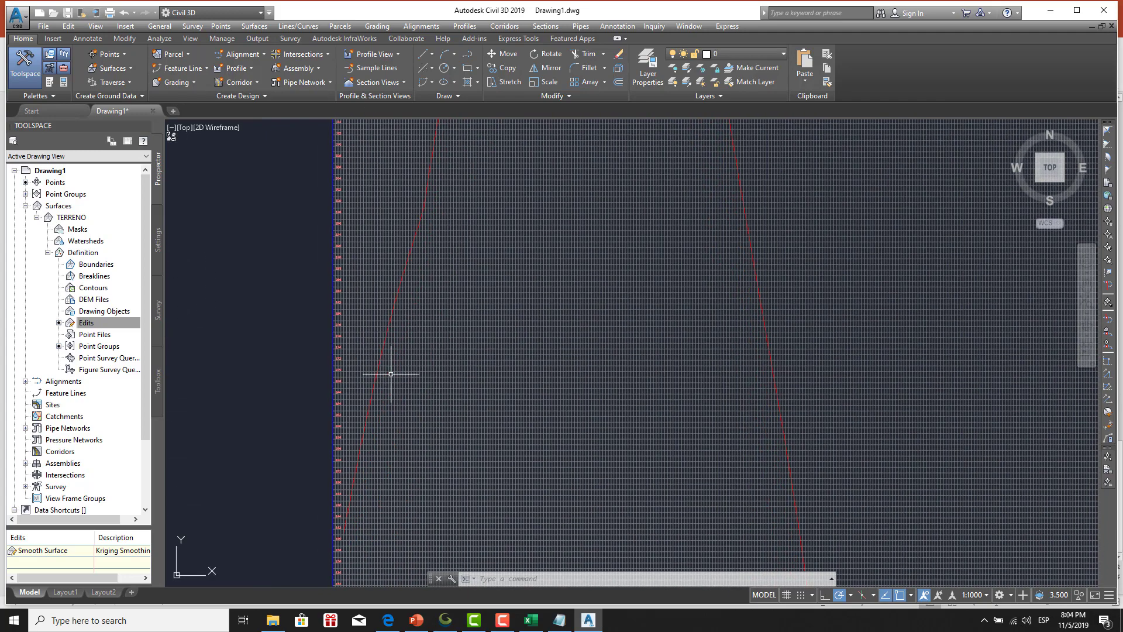
pyautogui.scroll(-2, 390, 374)
pyautogui.scroll(-2, 406, 381)
pyautogui.scroll(-2, 356, 356)
# Review the station and elevation labels across the whole view and select the profile view.
pyautogui.moveTo(356, 356); pyautogui.dragTo(355, 326, button='middle')
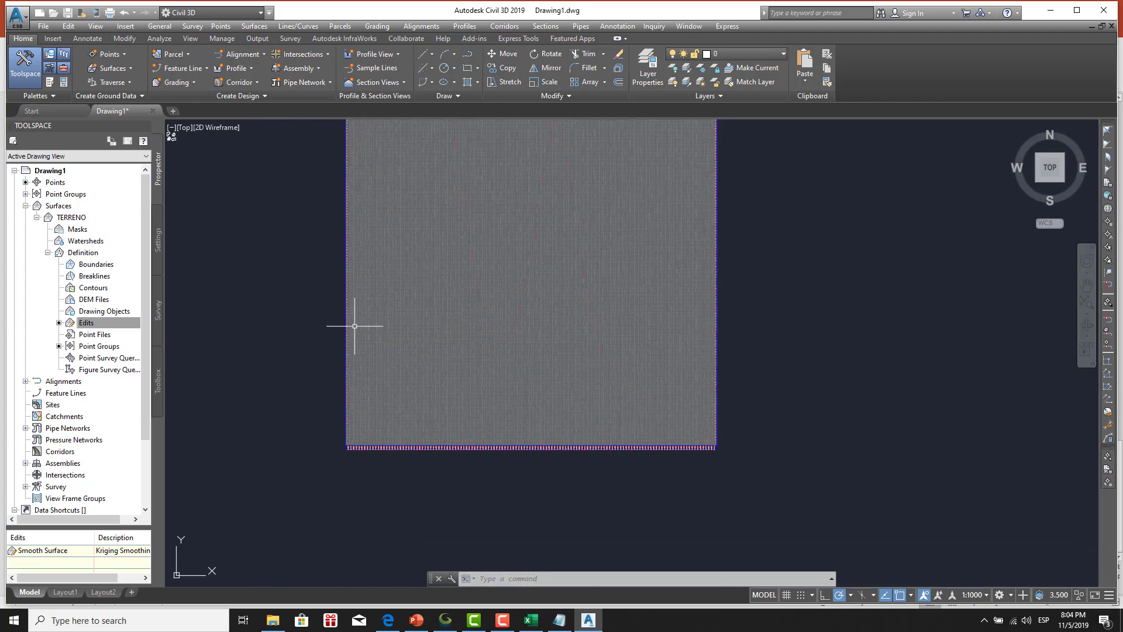
pyautogui.scroll(2, 355, 326)
pyautogui.scroll(2, 402, 502)
pyautogui.scroll(2, 359, 446)
pyautogui.scroll(2, 271, 435)
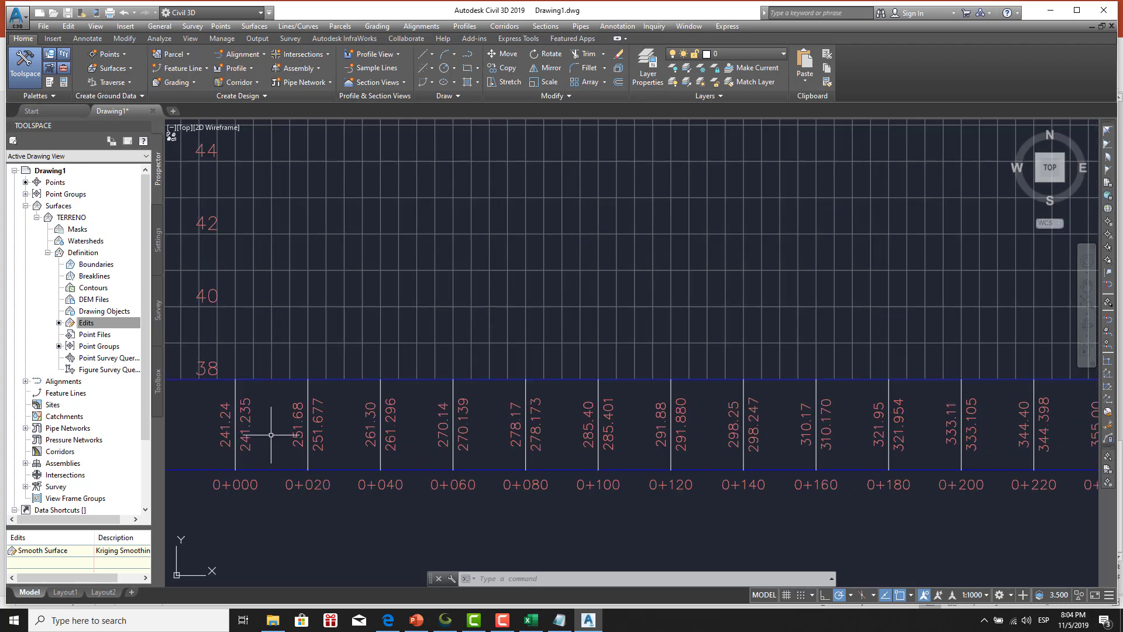
pyautogui.scroll(2, 271, 434)
pyautogui.moveTo(259, 324); pyautogui.dragTo(422, 398, button='middle')
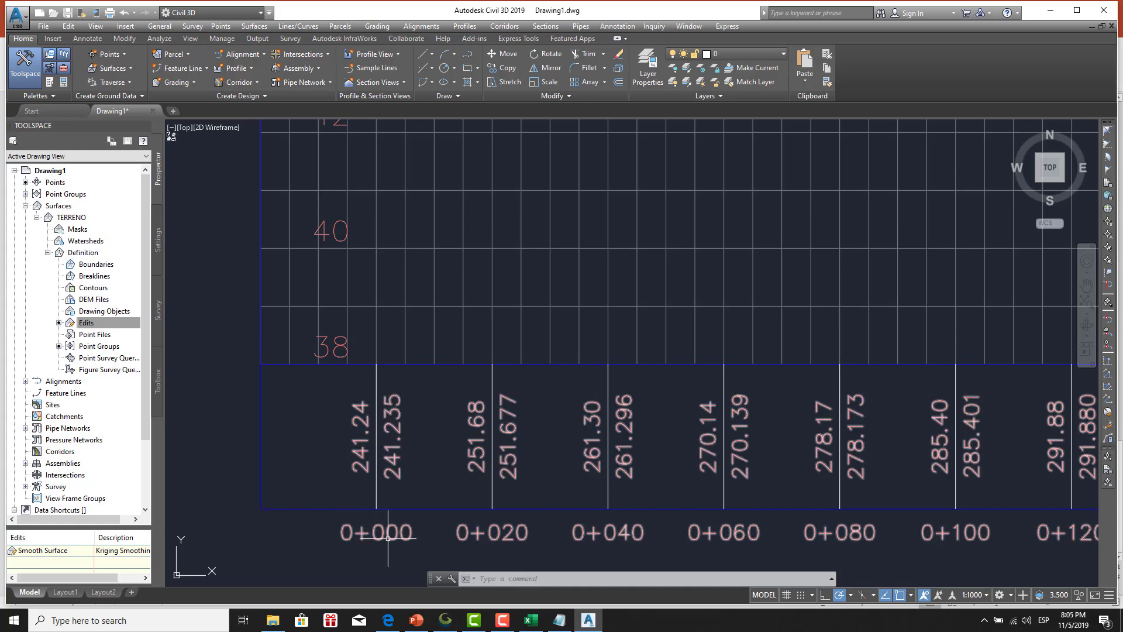
pyautogui.scroll(-5, 390, 537)
pyautogui.scroll(-5, 363, 509)
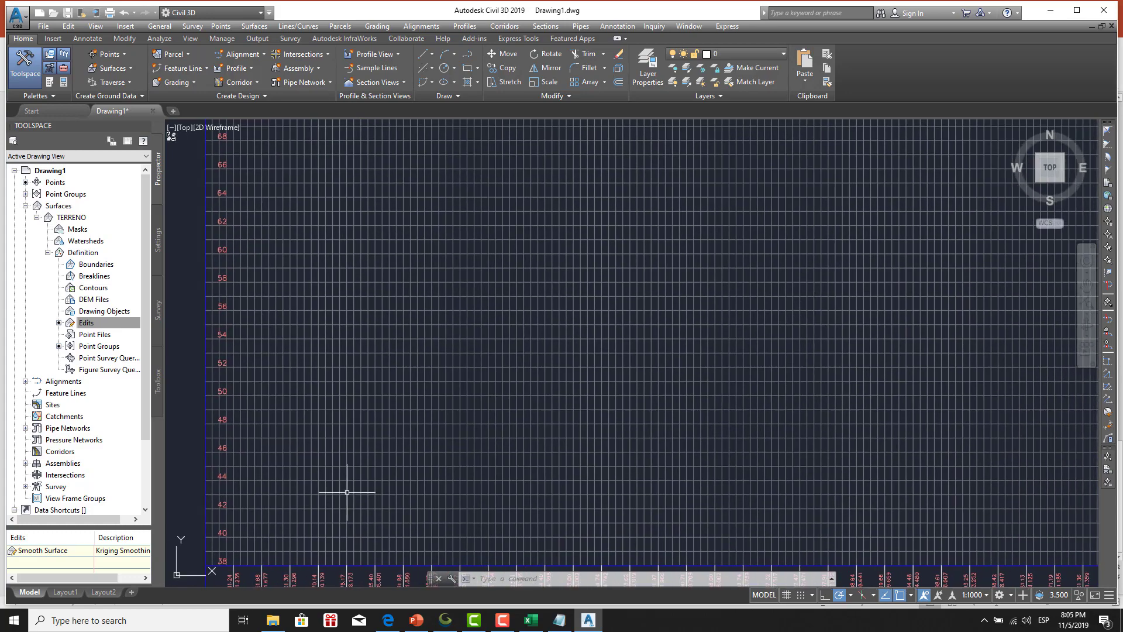
pyautogui.moveTo(346, 484); pyautogui.dragTo(326, 495, button='middle')
pyautogui.scroll(2, 314, 534)
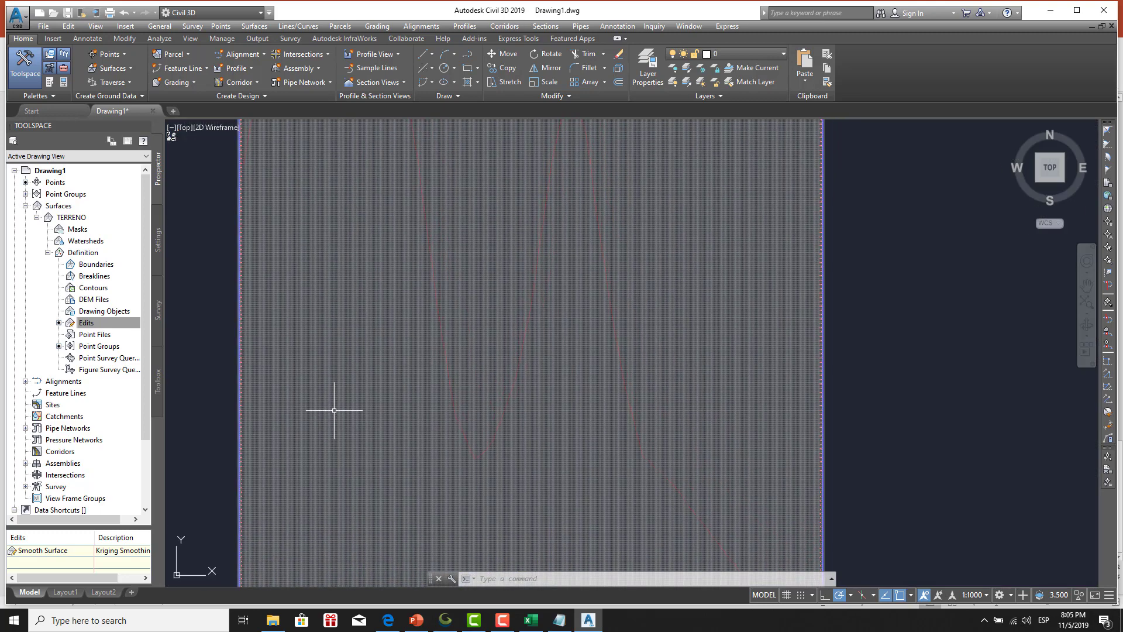
pyautogui.scroll(3, 335, 405)
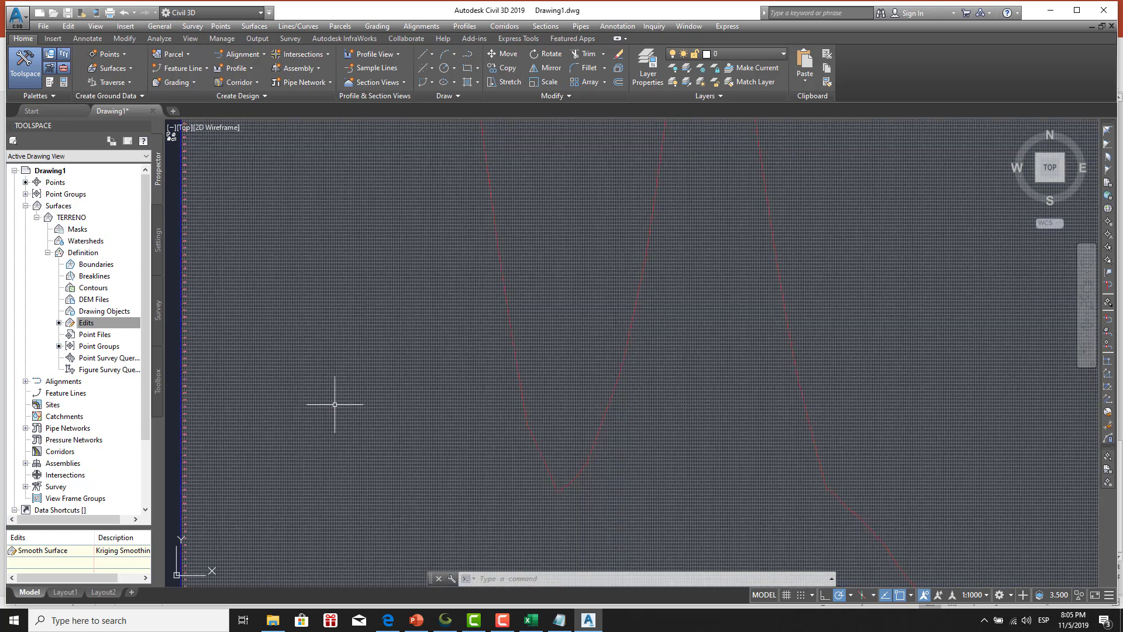
pyautogui.click(363, 347)
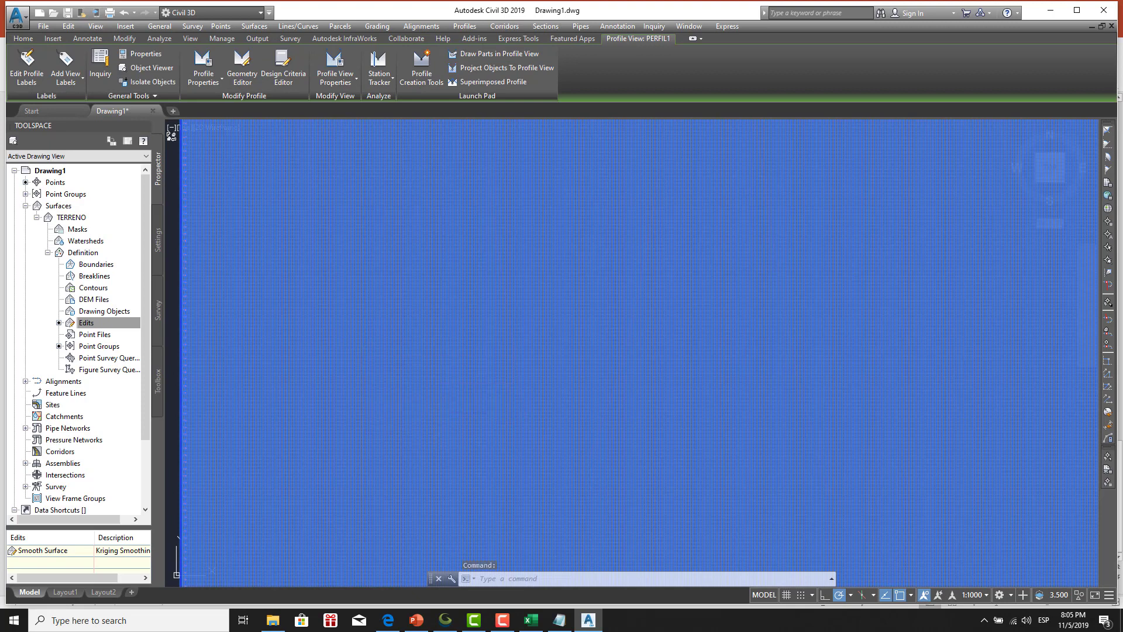
# Enable Clip vertical grid and Clip horizontal grid in the profile view style.
pyautogui.rightClick(363, 347)
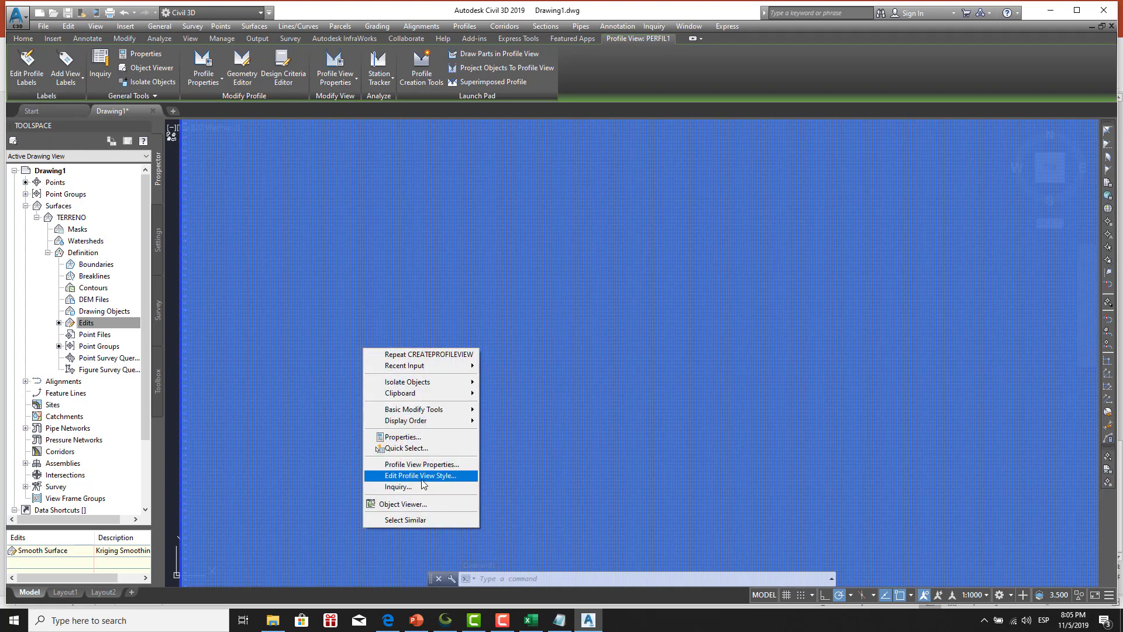
pyautogui.click(427, 475)
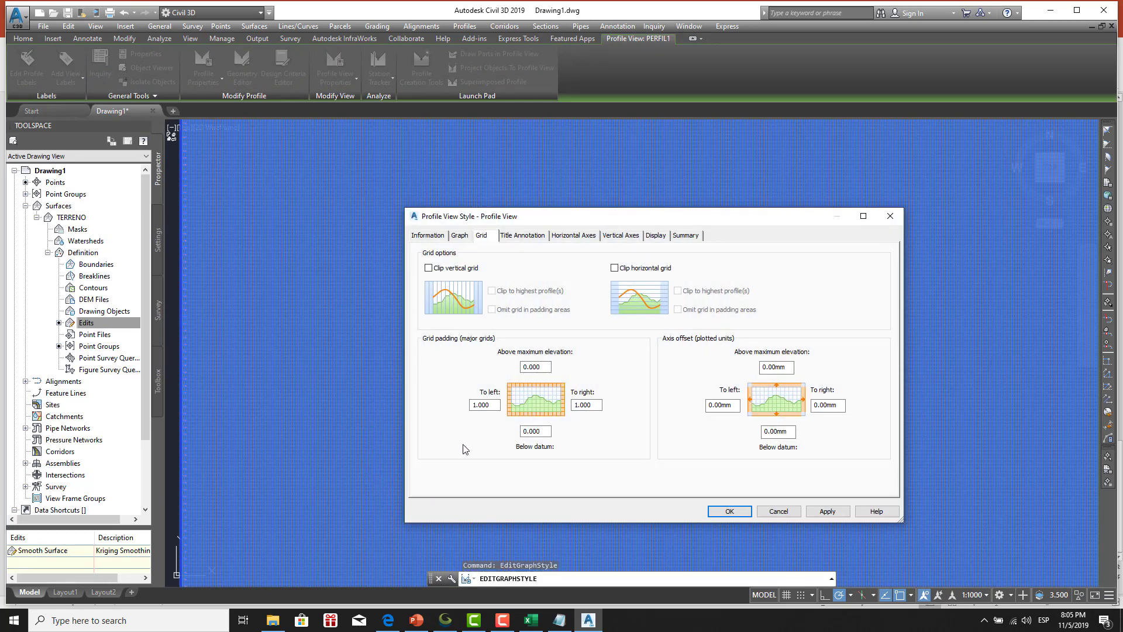
pyautogui.click(430, 270)
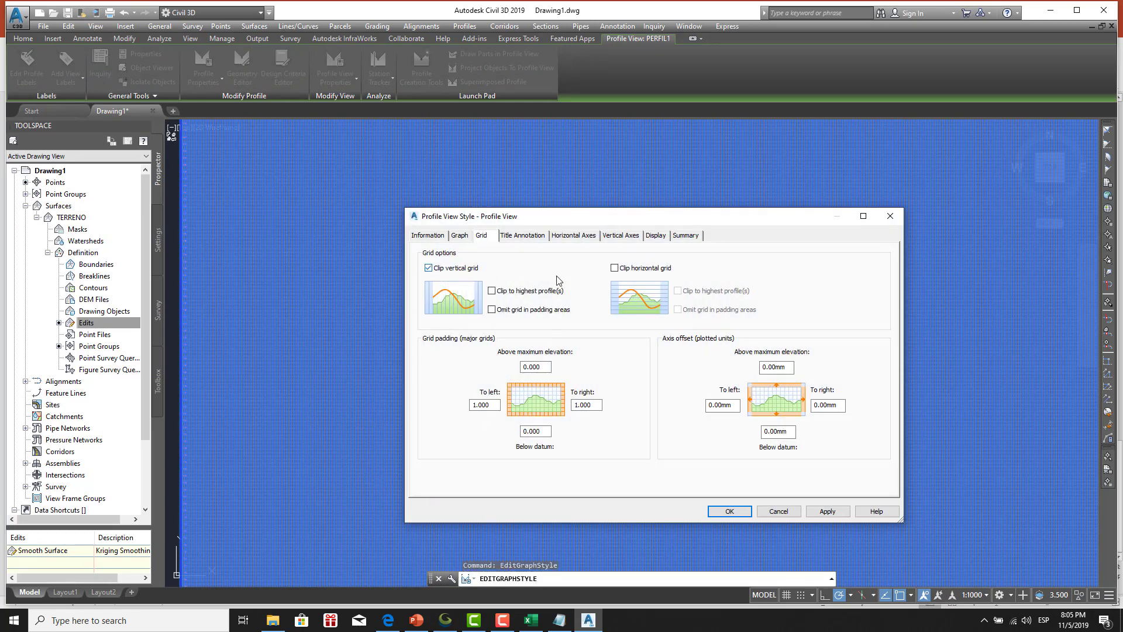
pyautogui.click(615, 269)
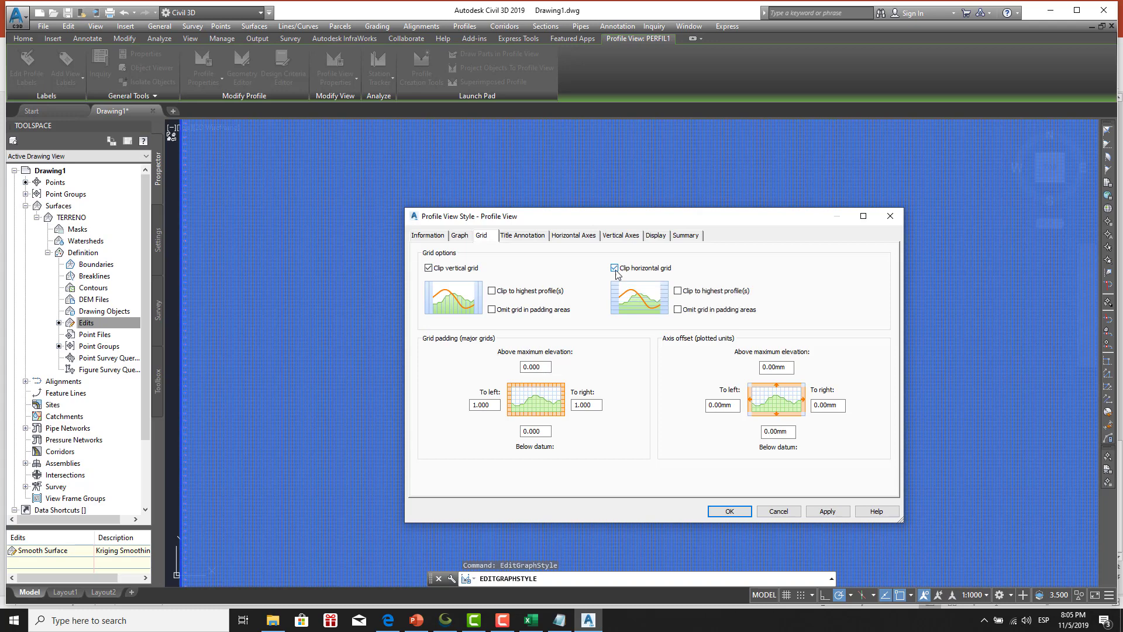
pyautogui.click(729, 511)
# Zoom and pan until the clipped profile view's data band shows from station 0+000.
pyautogui.scroll(-5, 677, 502)
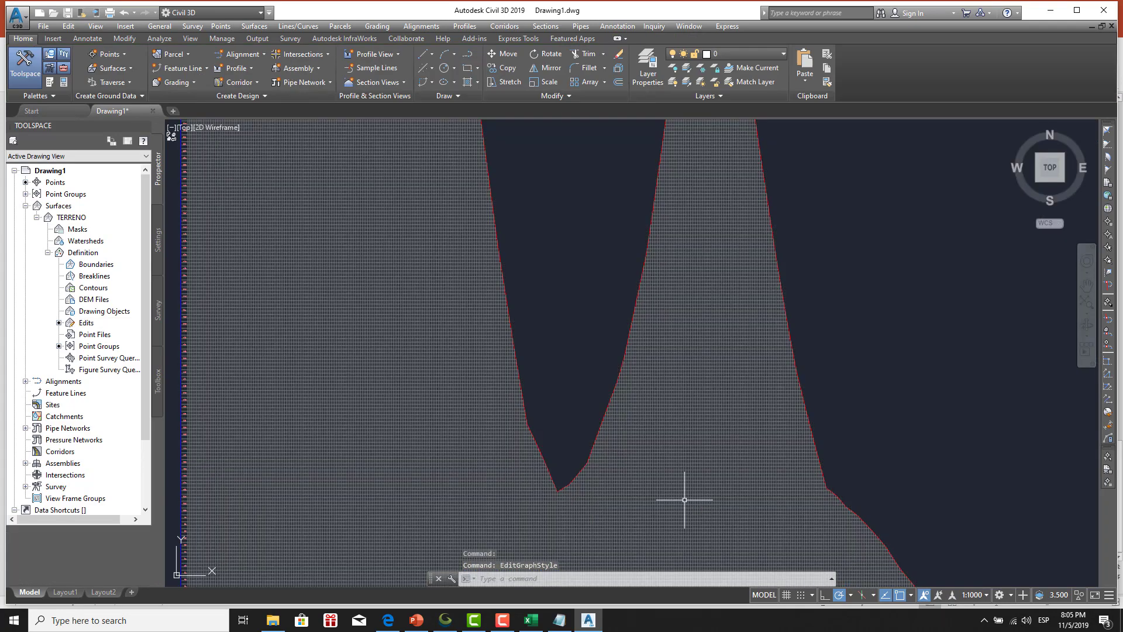
pyautogui.scroll(-2, 672, 497)
pyautogui.scroll(-2, 627, 505)
pyautogui.moveTo(627, 506)
pyautogui.mouseDown(button='middle')
pyautogui.moveTo(562, 492)
pyautogui.moveTo(531, 405)
pyautogui.mouseUp(button='middle')
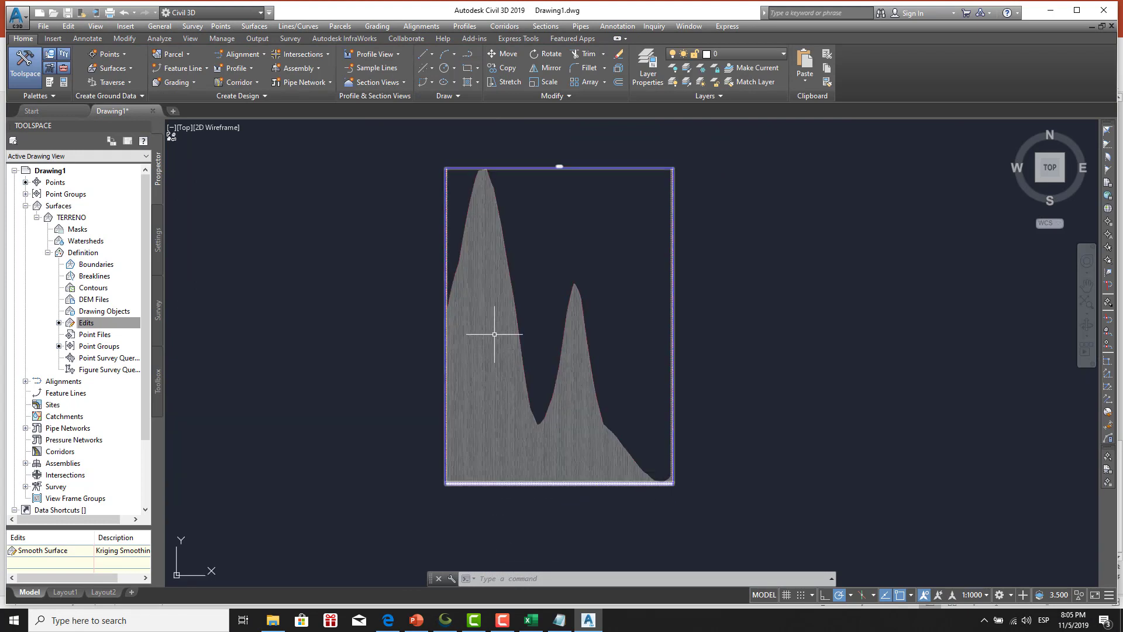
pyautogui.moveTo(502, 334)
pyautogui.mouseDown(button='middle')
pyautogui.moveTo(495, 376)
pyautogui.moveTo(510, 281)
pyautogui.mouseUp(button='middle')
pyautogui.scroll(2, 539, 345)
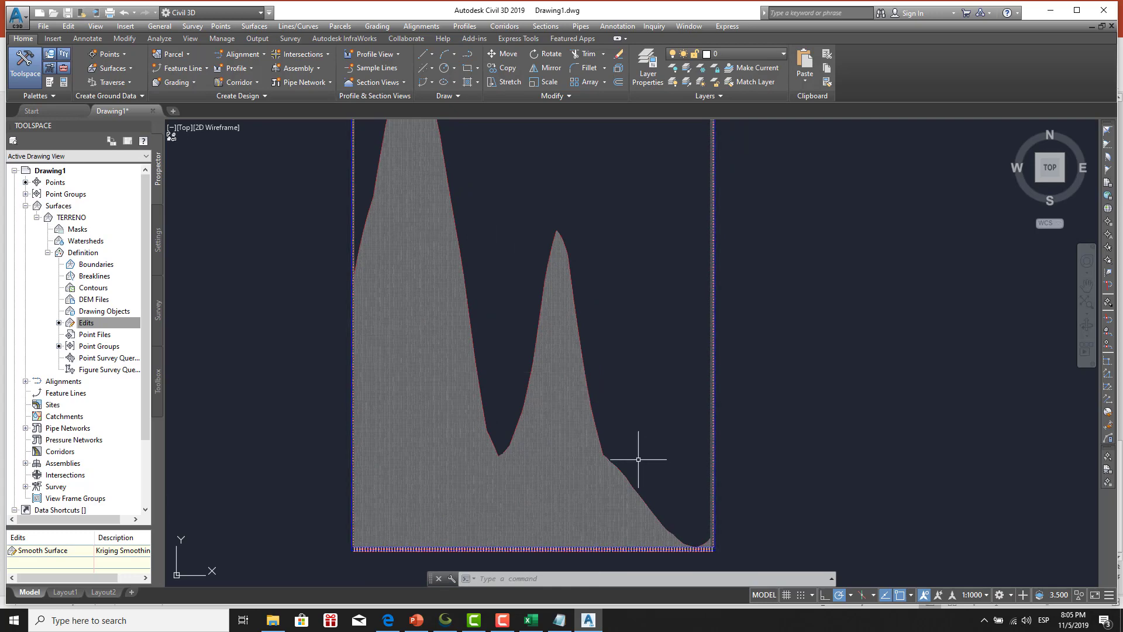
pyautogui.moveTo(464, 229)
pyautogui.mouseDown(button='middle')
pyautogui.moveTo(511, 334)
pyautogui.moveTo(489, 229)
pyautogui.mouseUp(button='middle')
pyautogui.moveTo(489, 316); pyautogui.dragTo(477, 248, button='middle')
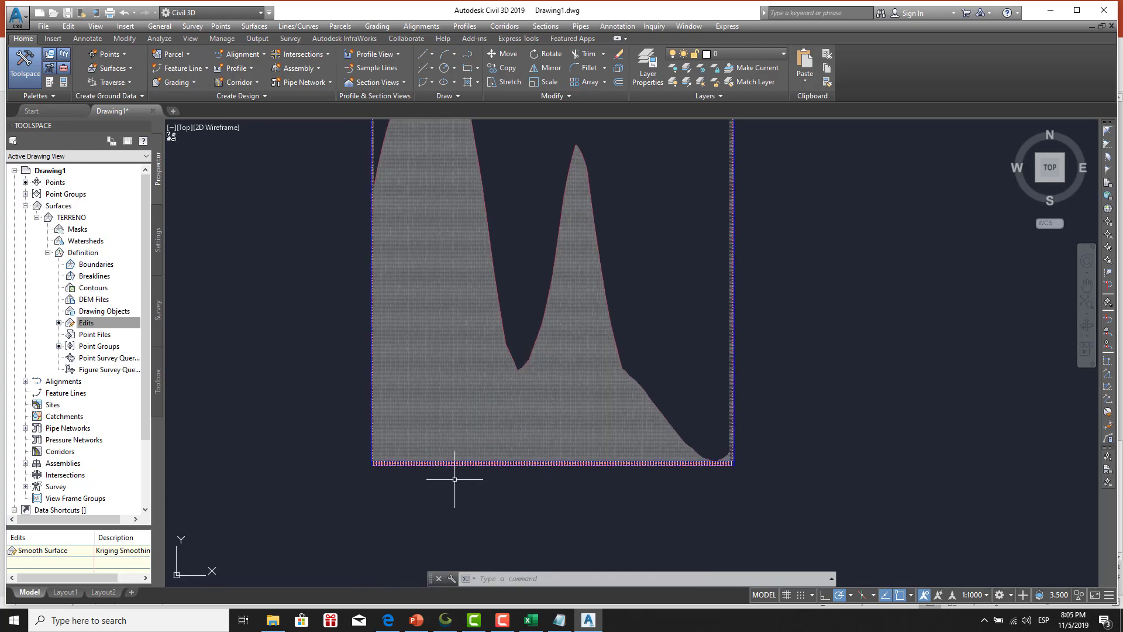
pyautogui.scroll(5, 455, 479)
pyautogui.scroll(5, 431, 456)
pyautogui.moveTo(432, 454); pyautogui.dragTo(408, 381, button='middle')
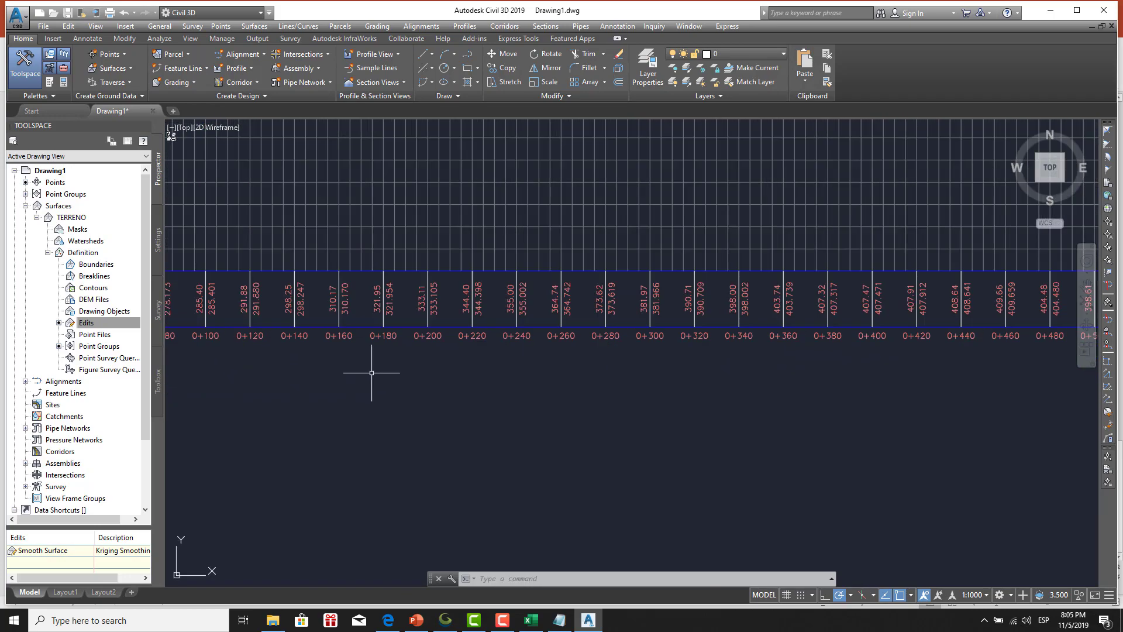
pyautogui.scroll(2, 372, 373)
pyautogui.moveTo(269, 351)
pyautogui.mouseDown(button='middle')
pyautogui.moveTo(376, 334)
pyautogui.moveTo(574, 345)
pyautogui.mouseUp(button='middle')
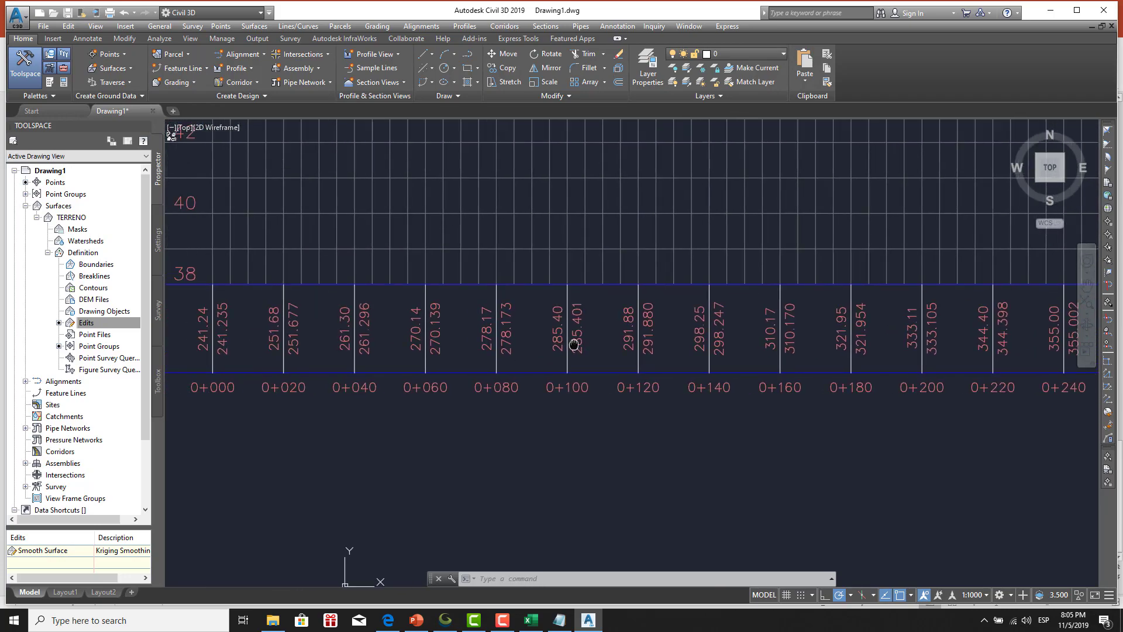
pyautogui.moveTo(468, 334); pyautogui.dragTo(601, 346, button='middle')
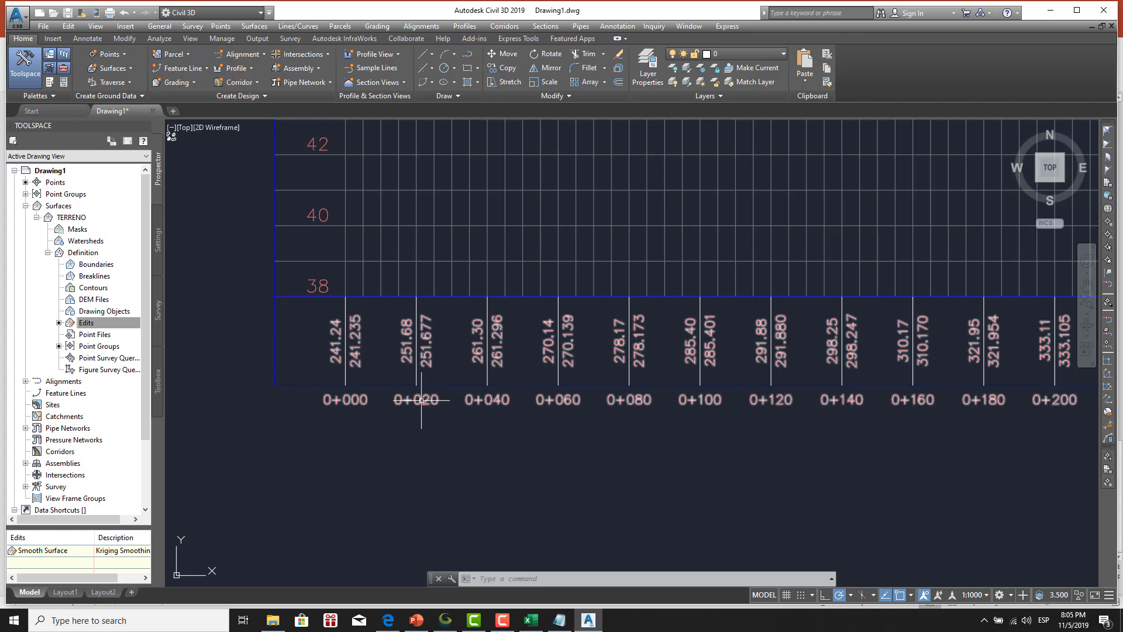
# Bring the ground profile and elevation axis 38–48 into view, then select the profile view.
pyautogui.scroll(-3, 415, 400)
pyautogui.scroll(-2, 363, 409)
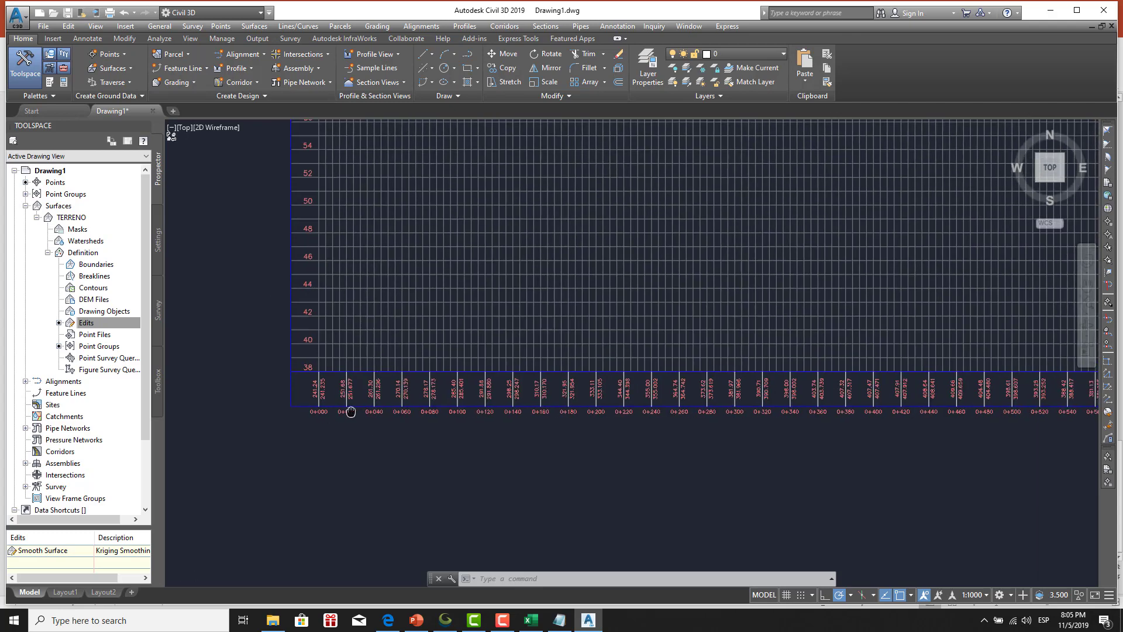
pyautogui.scroll(-1, 327, 414)
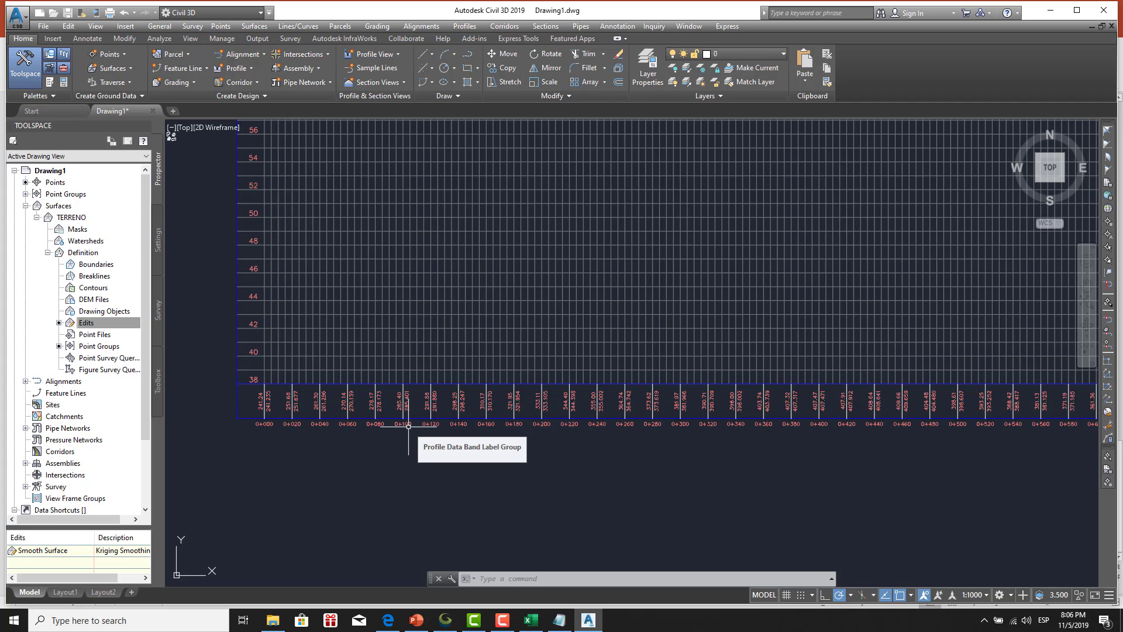
pyautogui.scroll(-1, 408, 426)
pyautogui.scroll(-1, 404, 427)
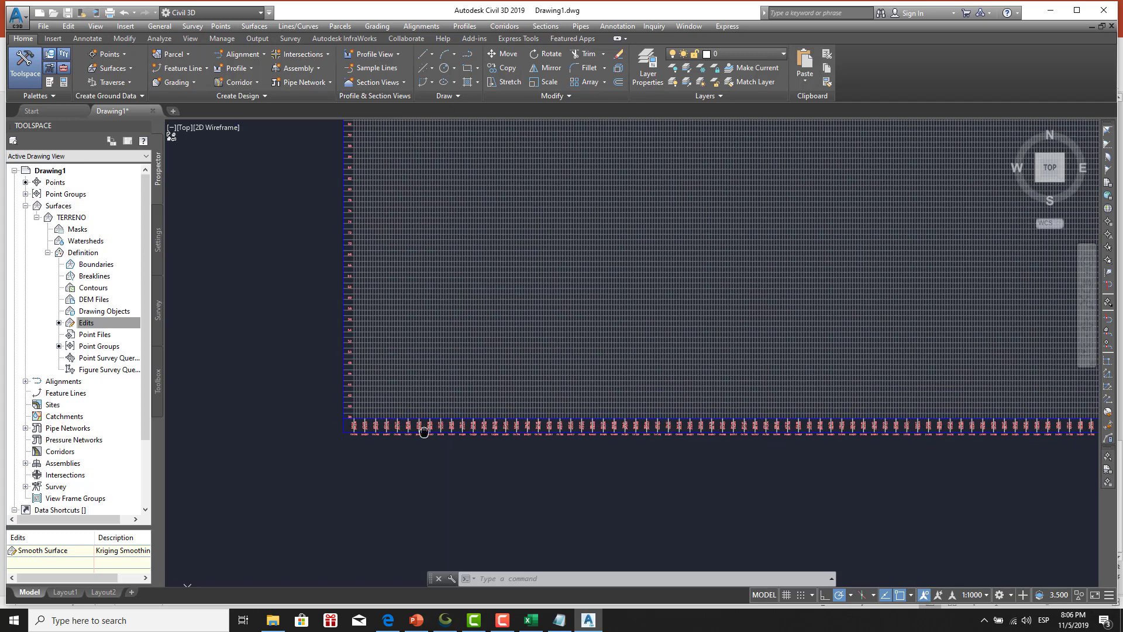
pyautogui.scroll(-1, 374, 436)
pyautogui.scroll(-2, 339, 445)
pyautogui.moveTo(318, 449); pyautogui.dragTo(269, 484, button='middle')
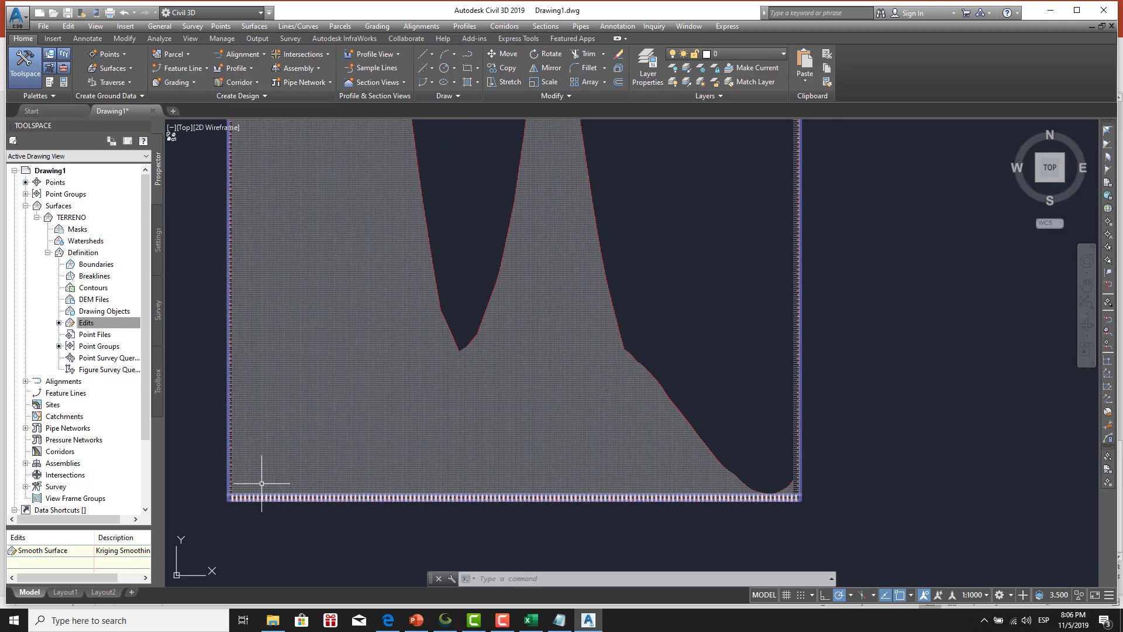
pyautogui.scroll(3, 257, 468)
pyautogui.scroll(3, 313, 399)
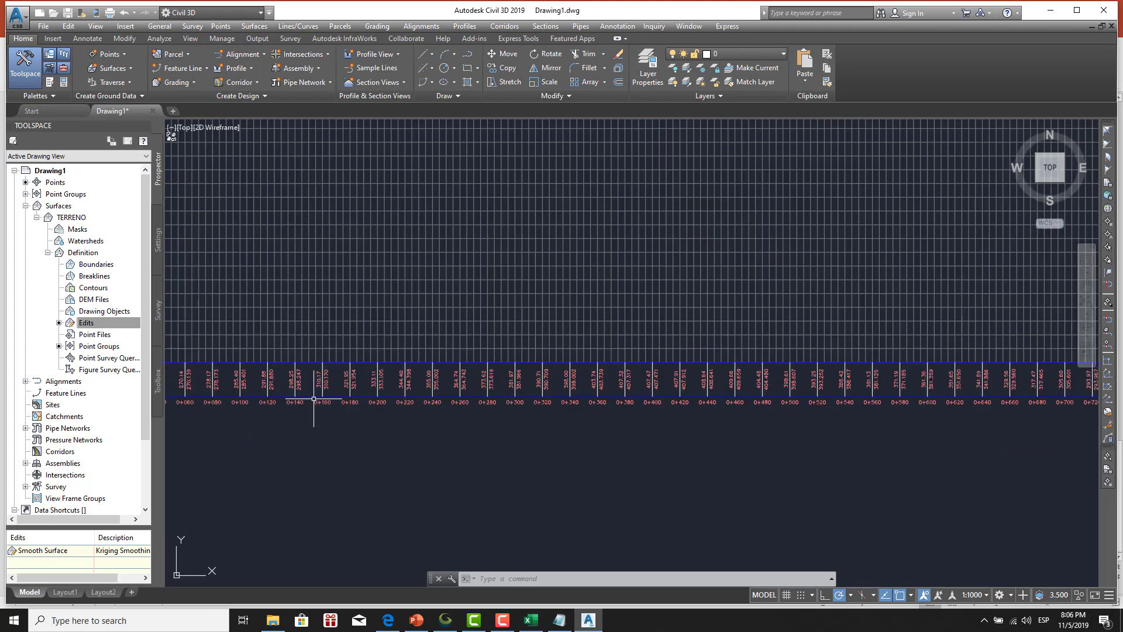
pyautogui.moveTo(313, 398); pyautogui.dragTo(502, 394, button='middle')
pyautogui.scroll(2, 502, 394)
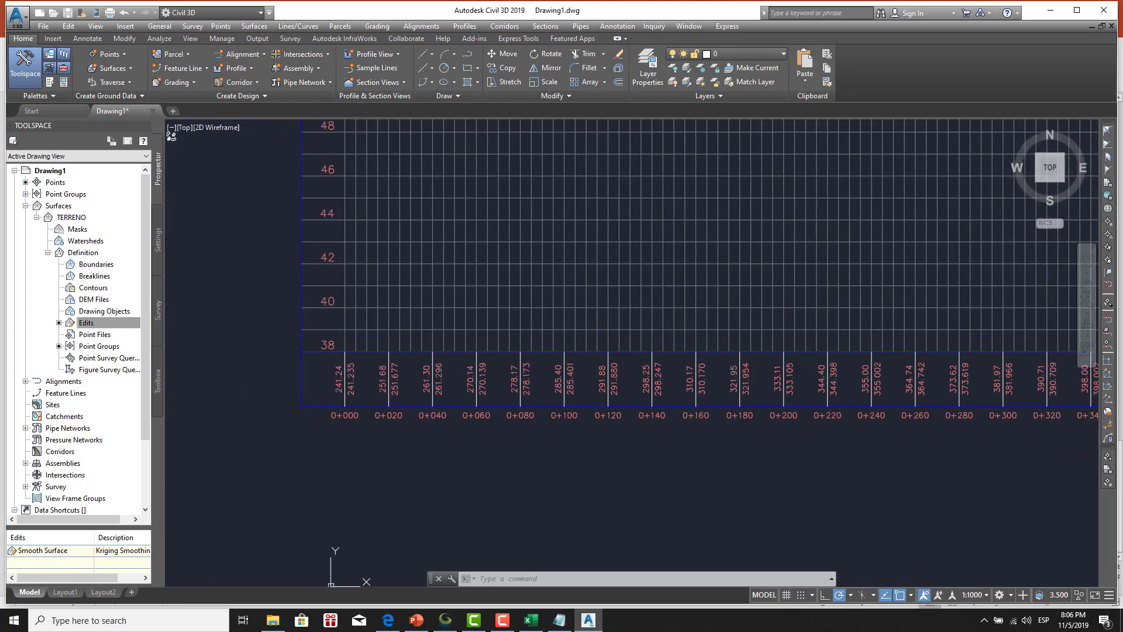
pyautogui.click(433, 380)
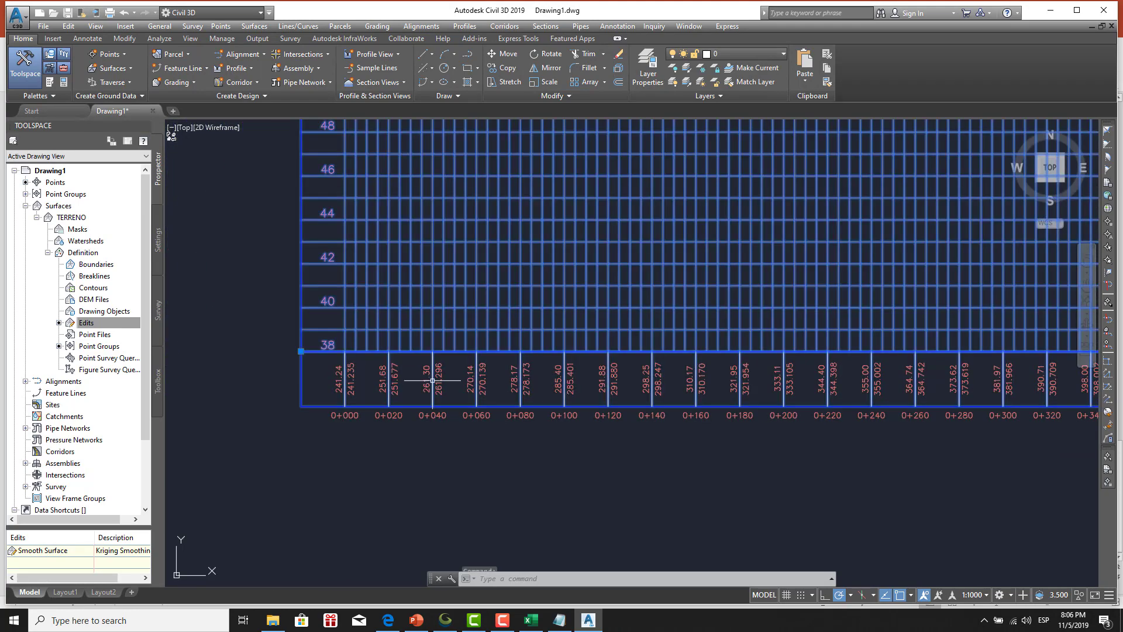
# Delete the existing data band in PERFIL1's Profile View Properties and apply the change.
pyautogui.rightClick(433, 382)
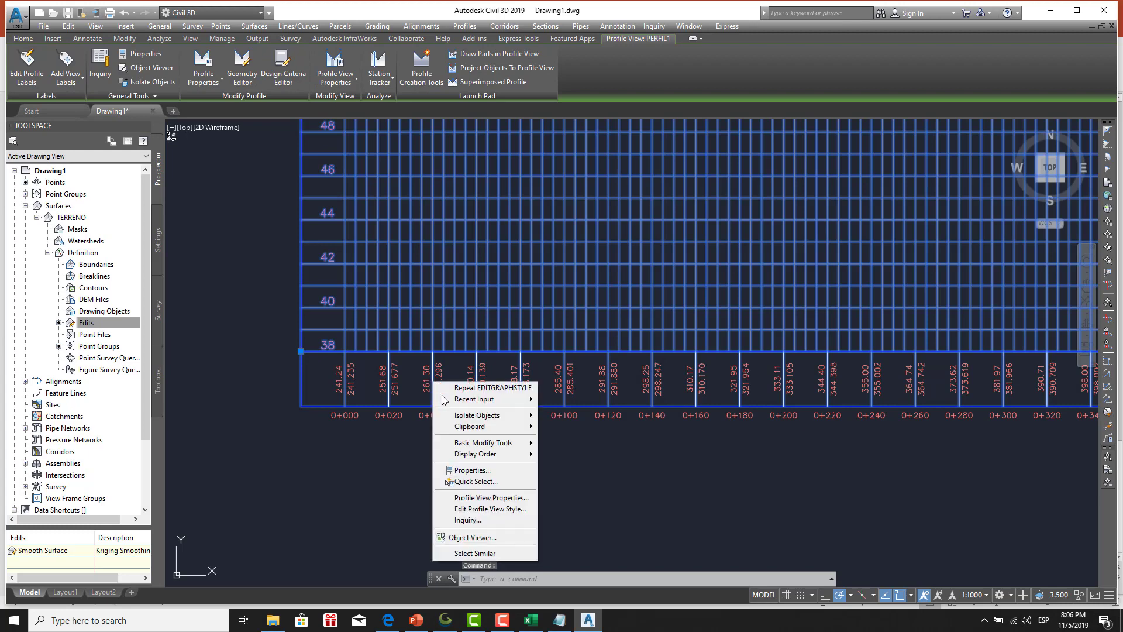
pyautogui.click(474, 501)
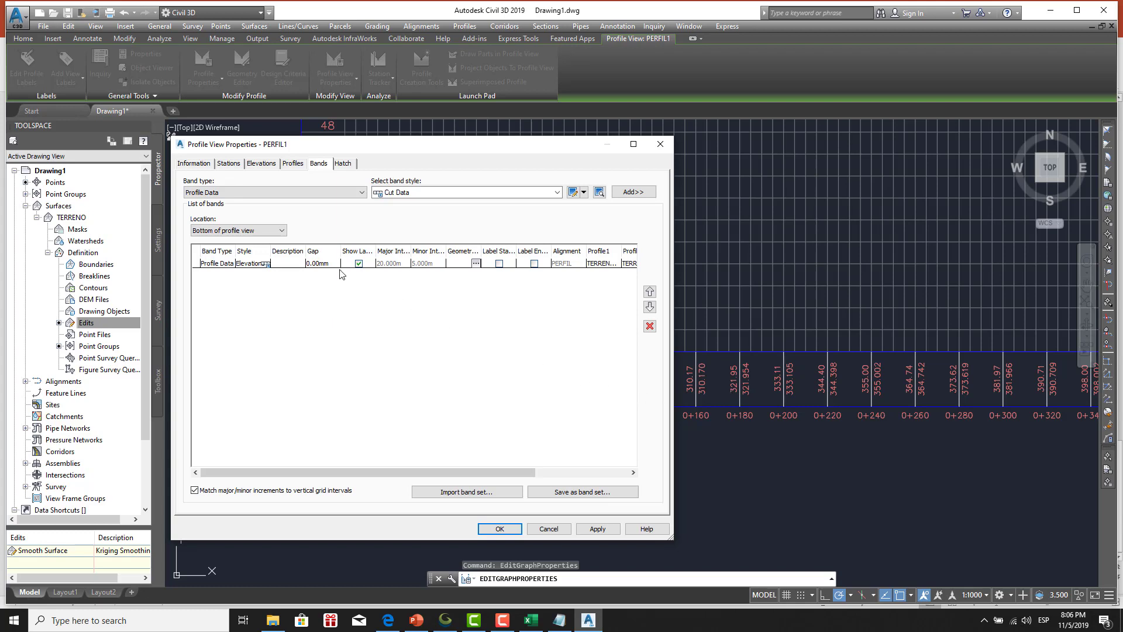
pyautogui.click(293, 265)
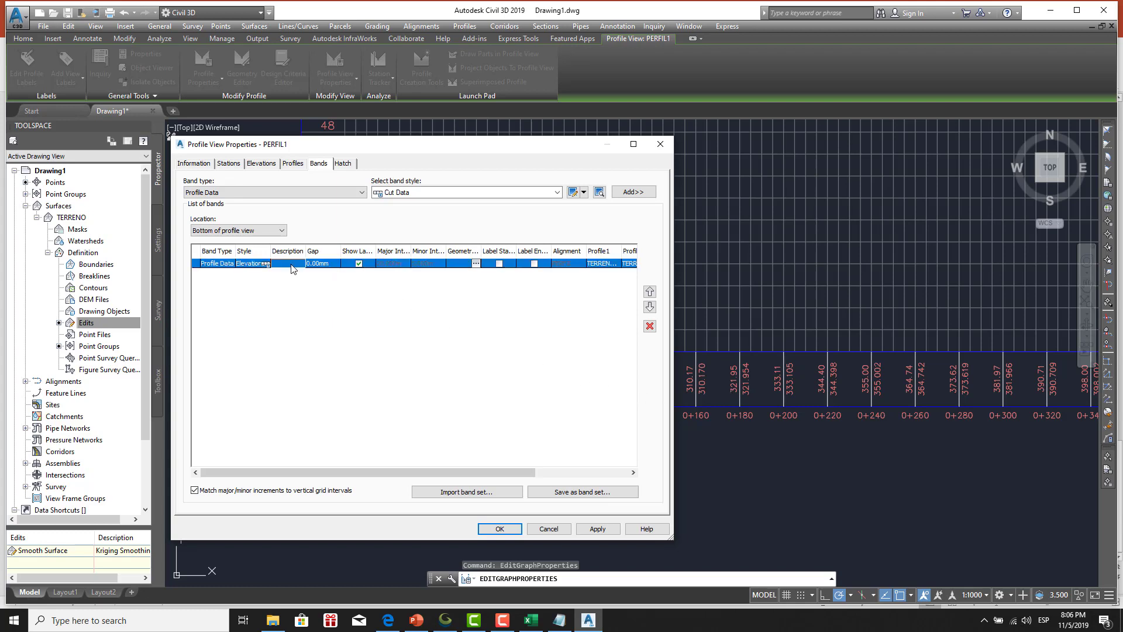
pyautogui.click(650, 327)
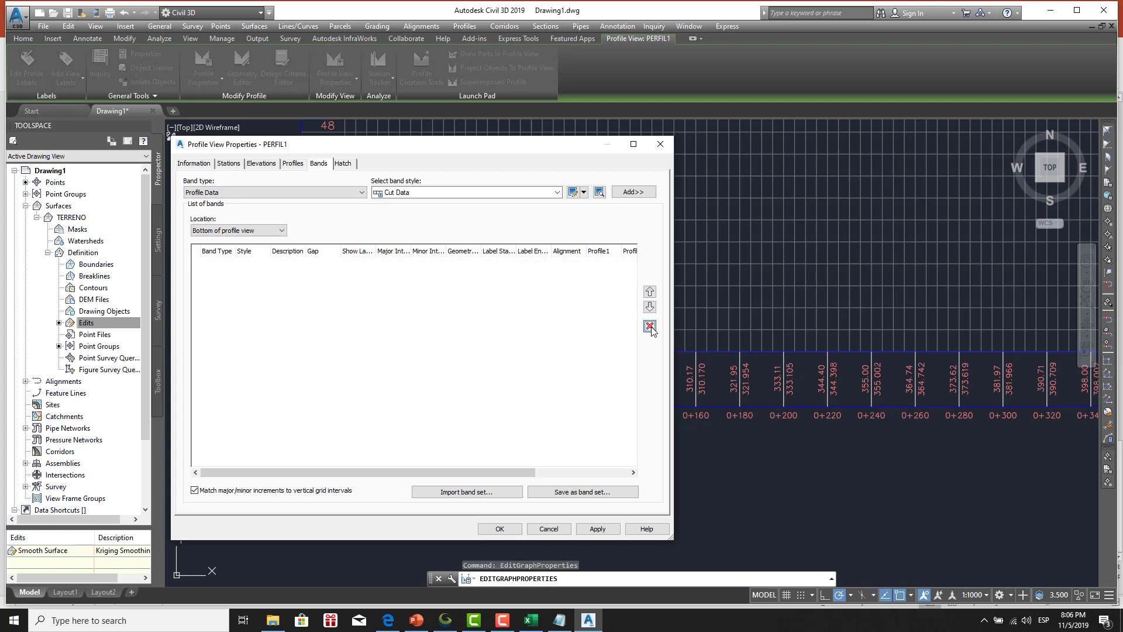
pyautogui.click(606, 530)
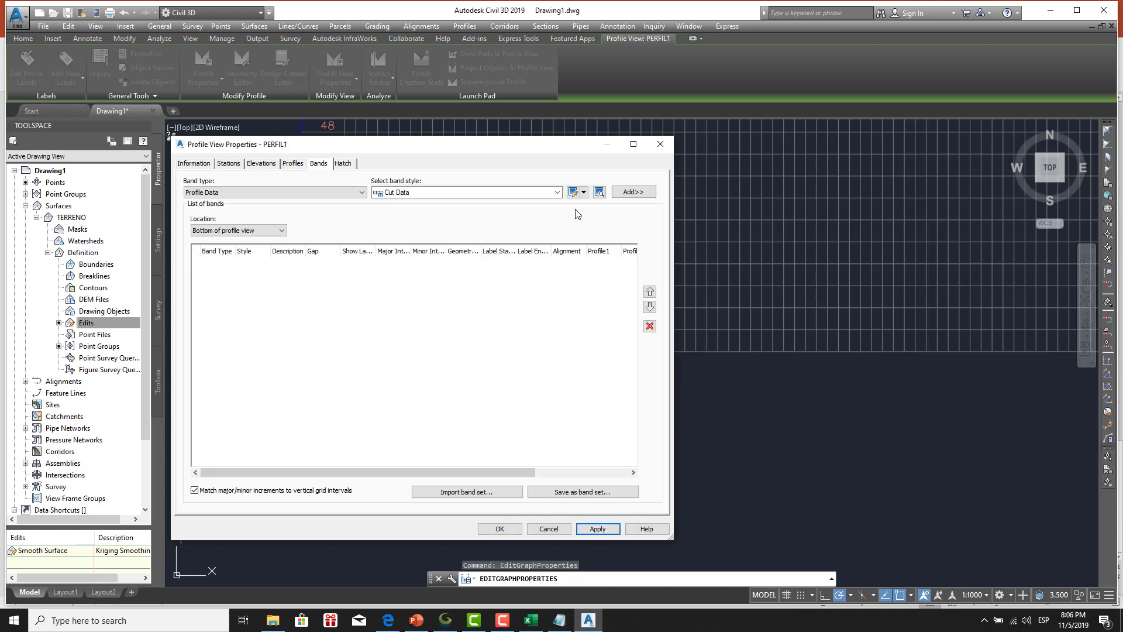
pyautogui.click(557, 194)
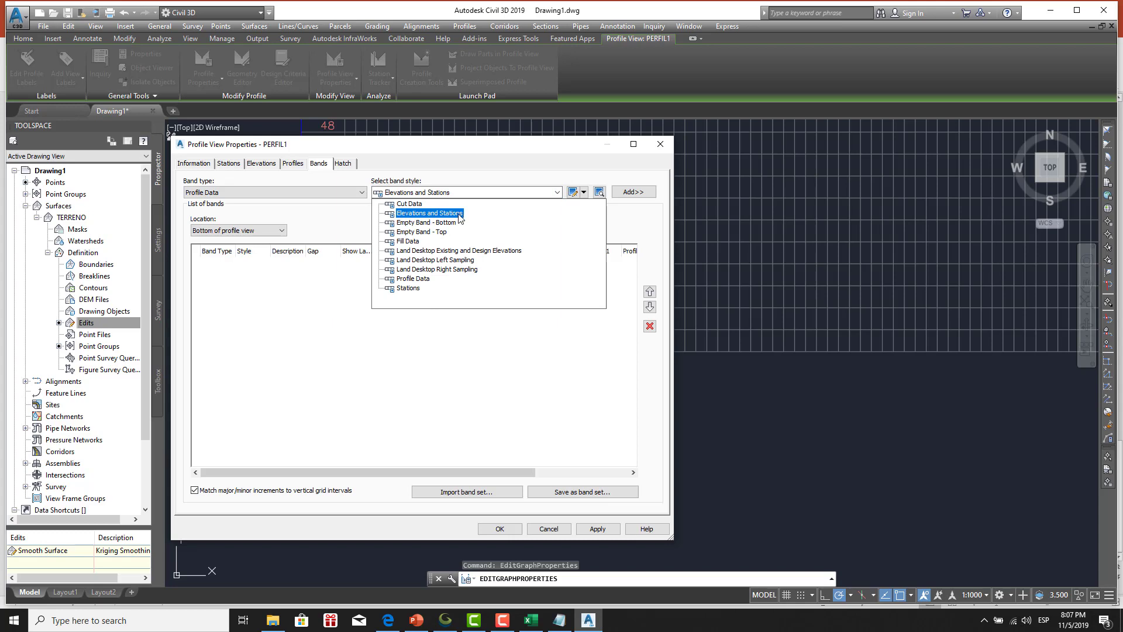
# Copy the Elevations and Stations band style and rename the copy ABSCISAS.
pyautogui.click(459, 214)
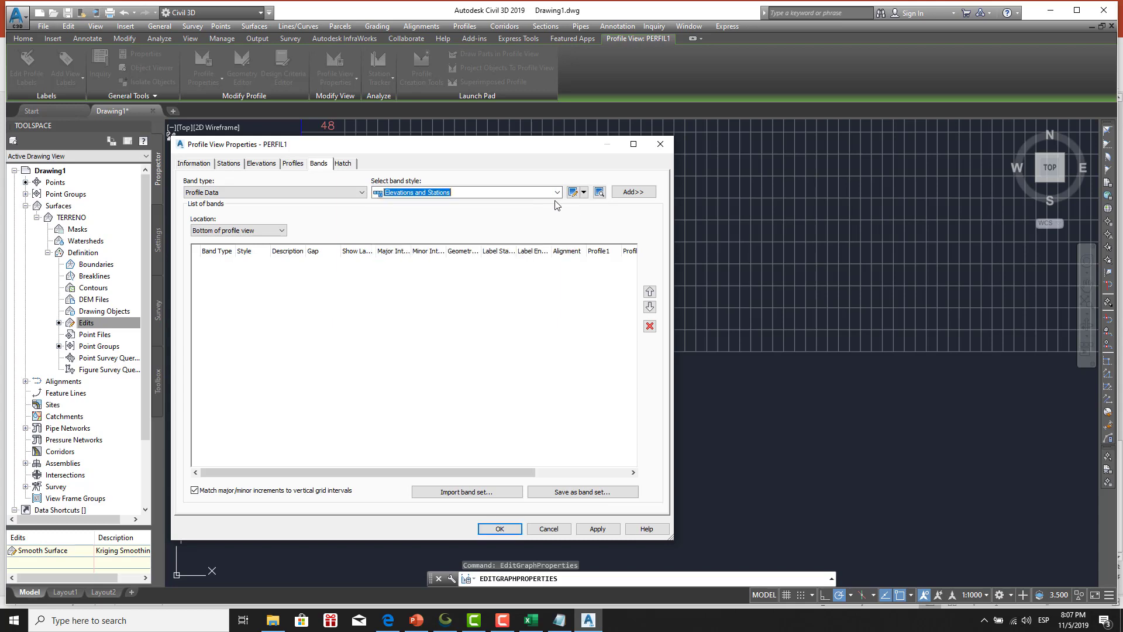
pyautogui.click(584, 193)
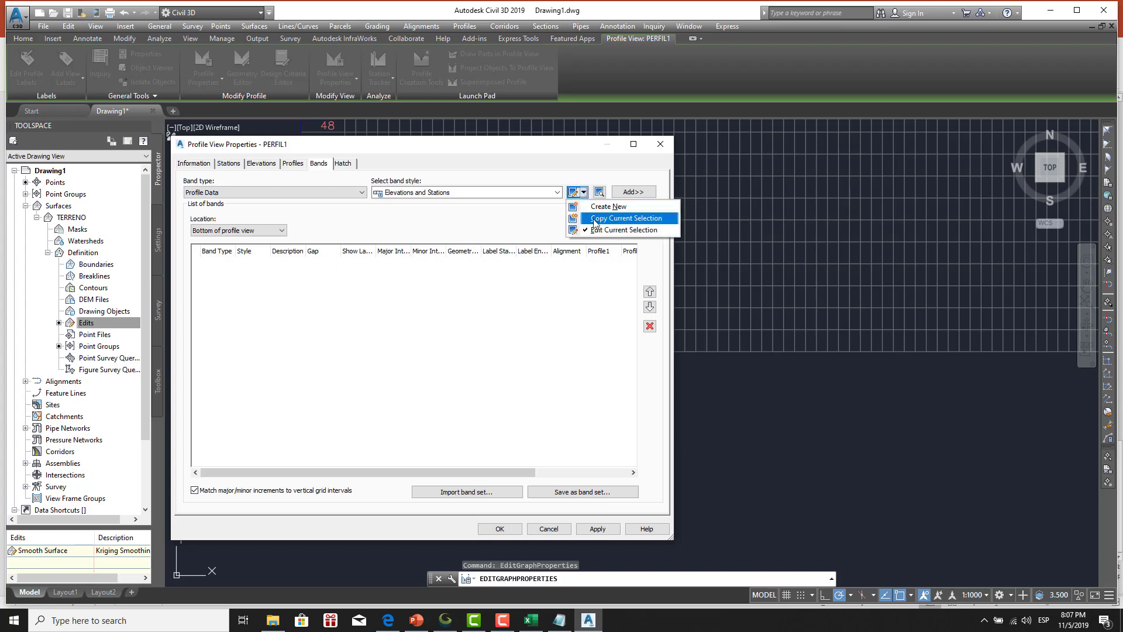
pyautogui.click(596, 219)
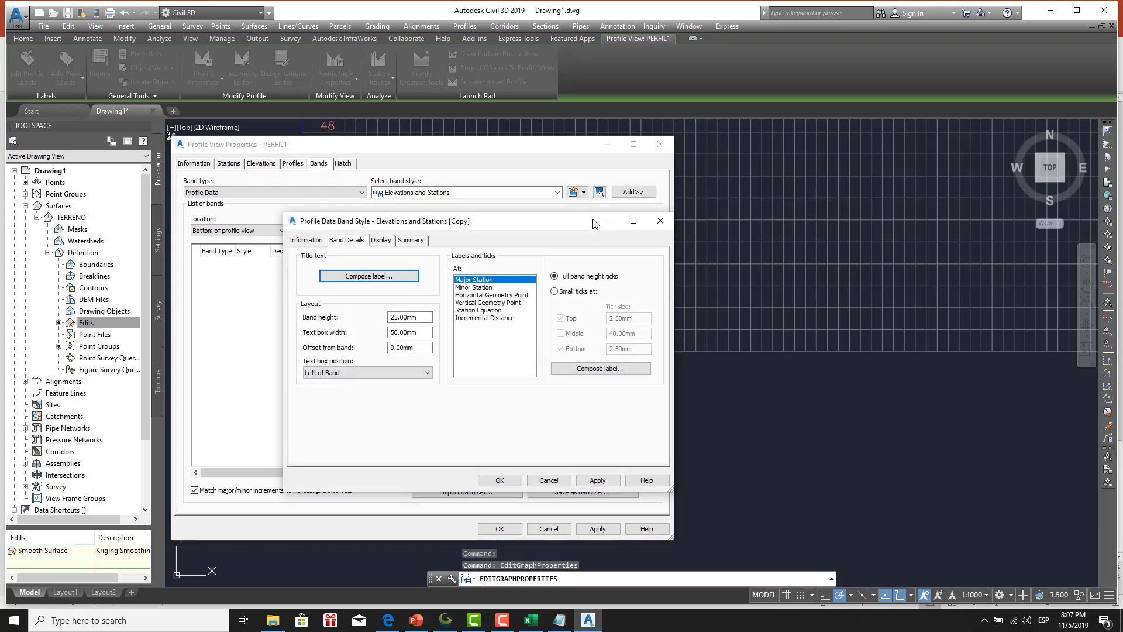
pyautogui.click(315, 244)
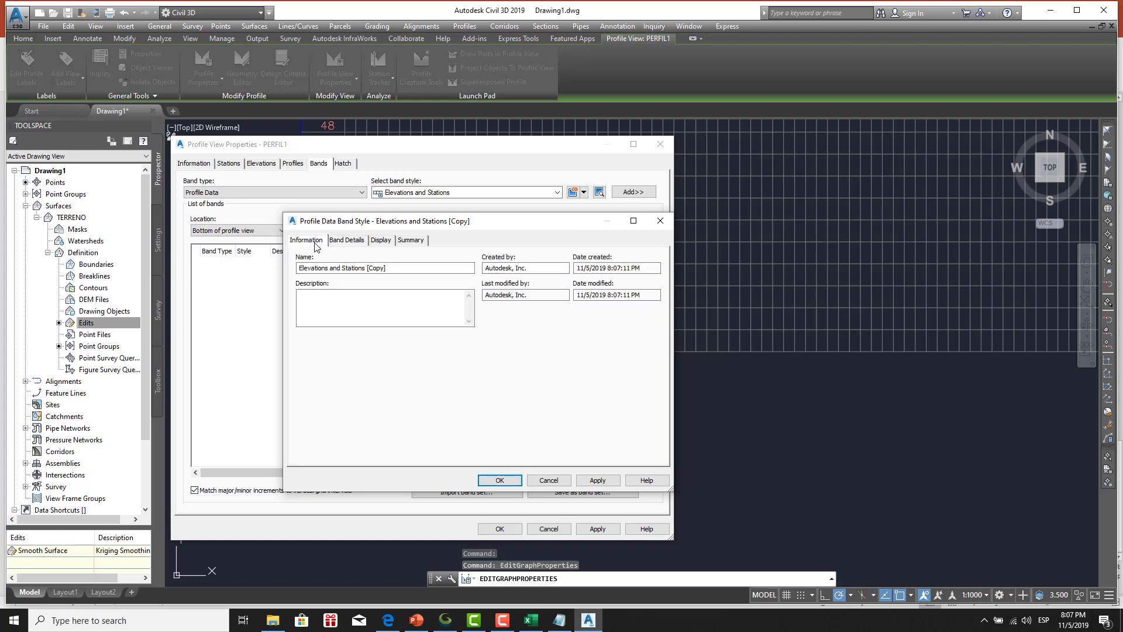
pyautogui.moveTo(398, 268); pyautogui.dragTo(296, 269)
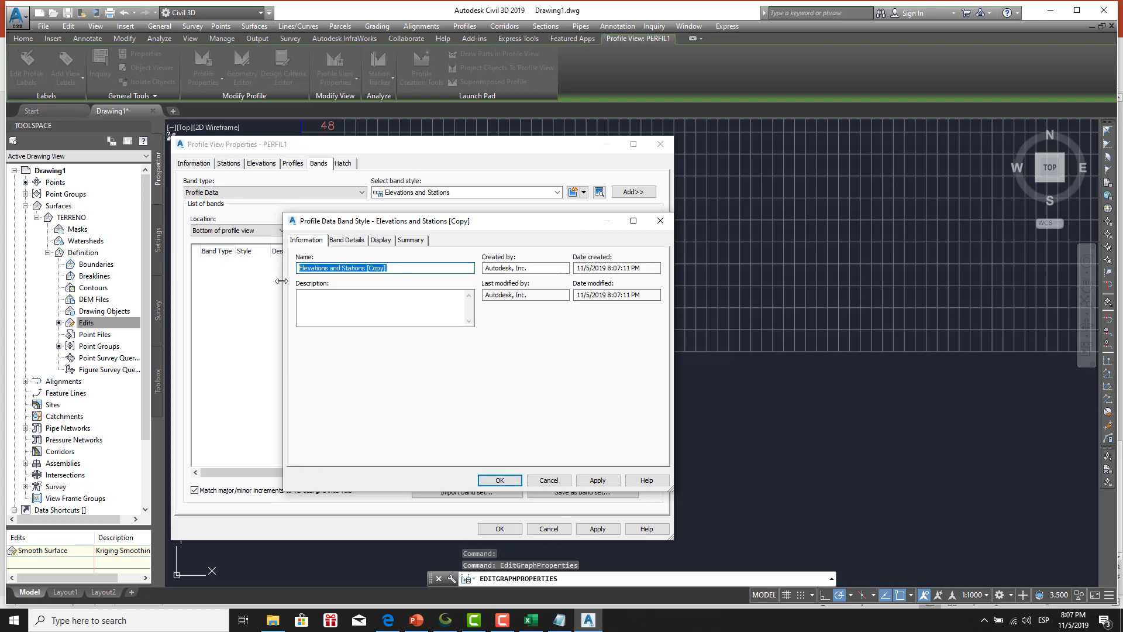
pyautogui.write('ABS')
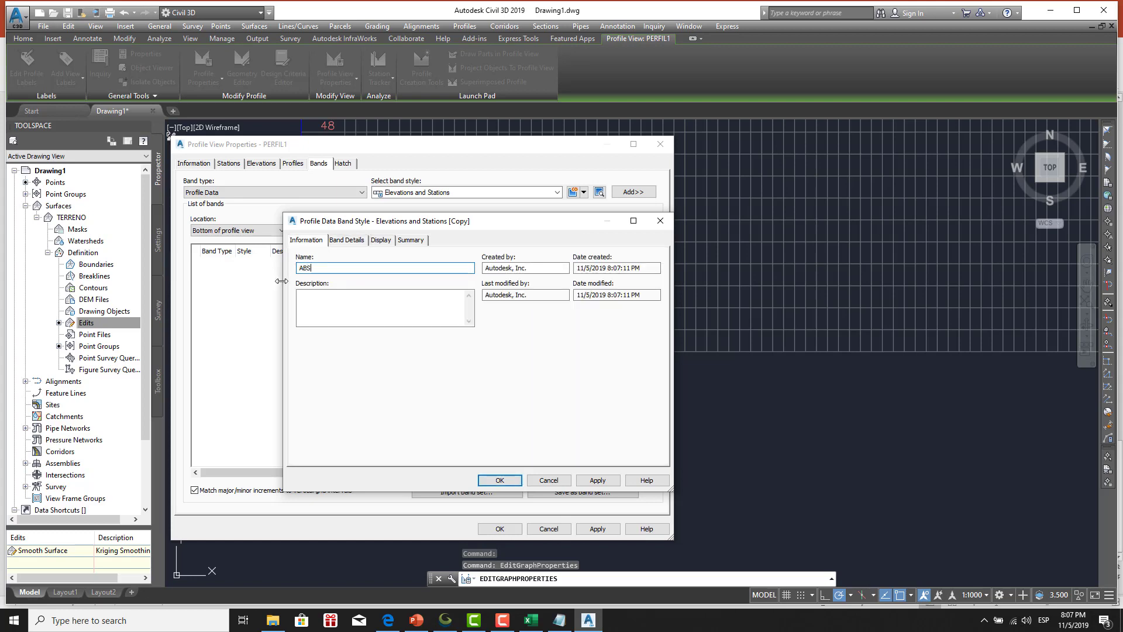
pyautogui.write('C')
pyautogui.write('SAS')
pyautogui.click(351, 241)
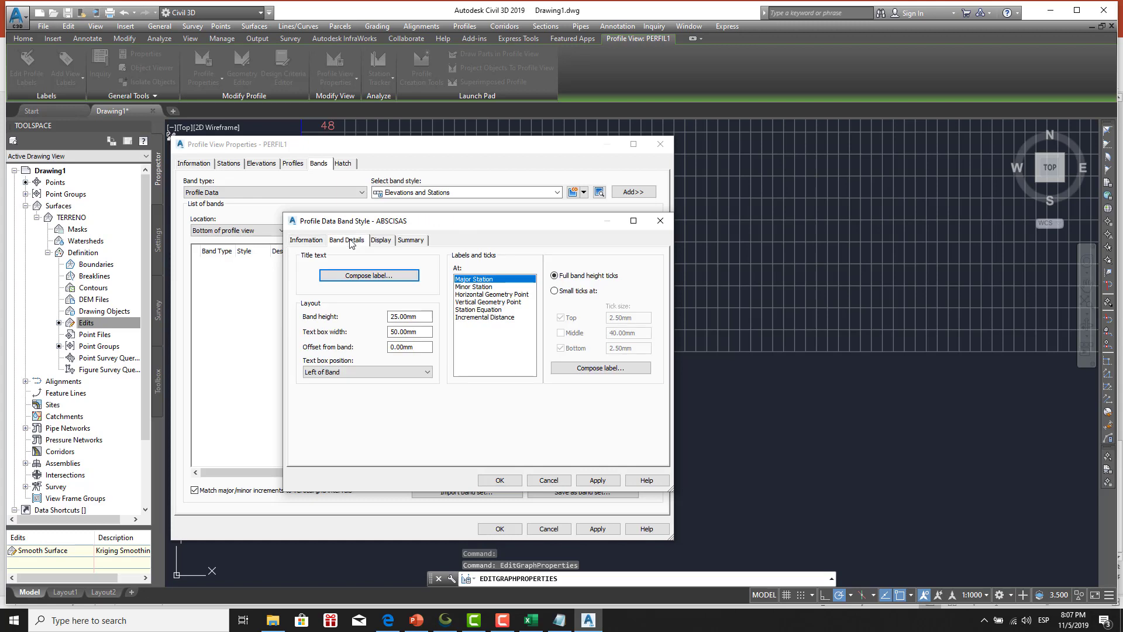
# Rename the title component ABSCISA and replace its Profile Data contents with ABSCISAS.
pyautogui.click(363, 276)
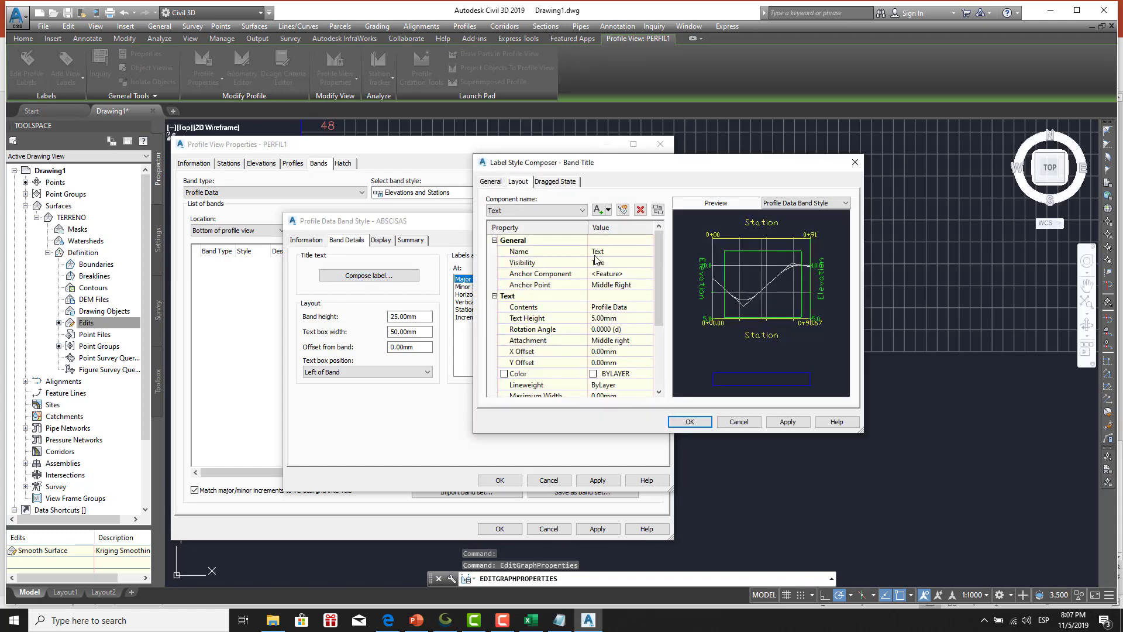
pyautogui.click(600, 252)
pyautogui.write('ABSCISA')
pyautogui.click(618, 309)
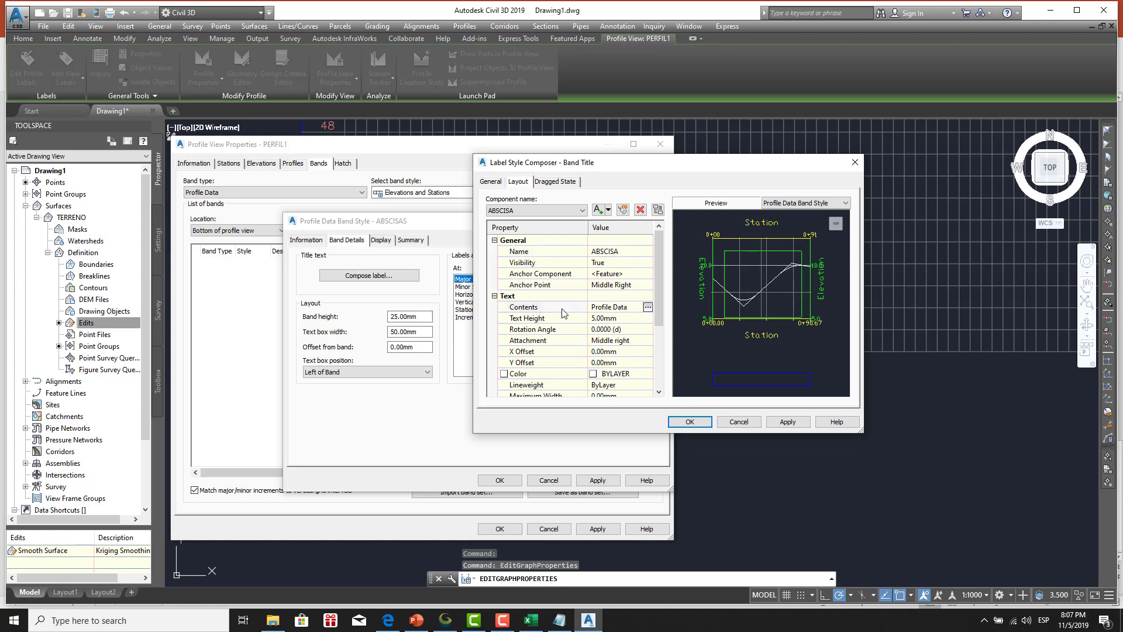
pyautogui.click(648, 308)
pyautogui.moveTo(933, 234); pyautogui.dragTo(989, 234)
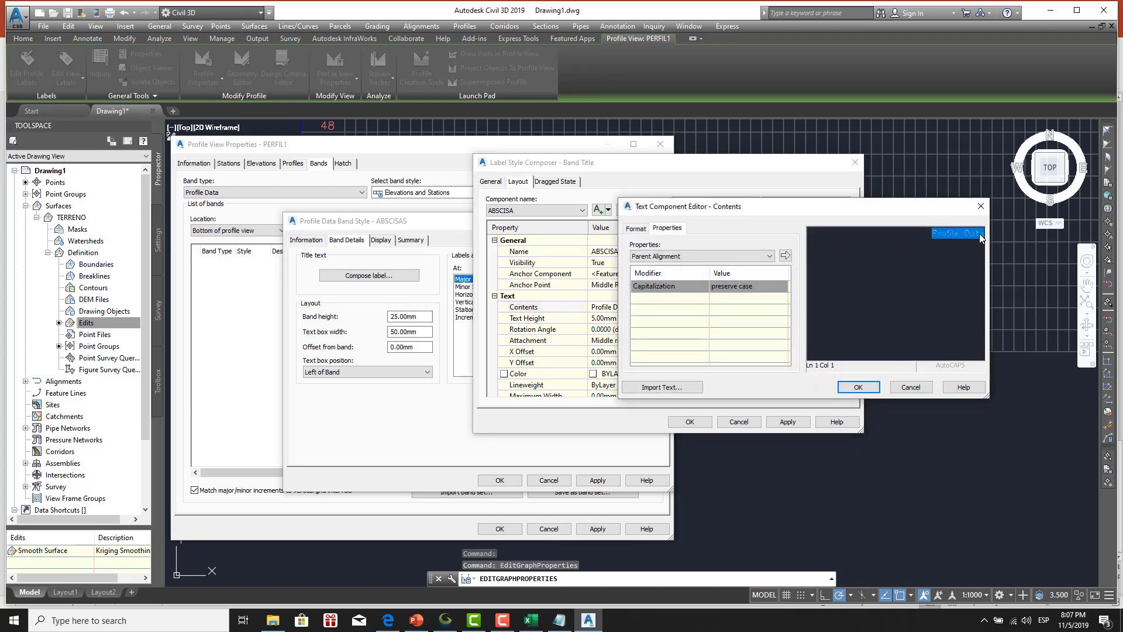
pyautogui.write('AB')
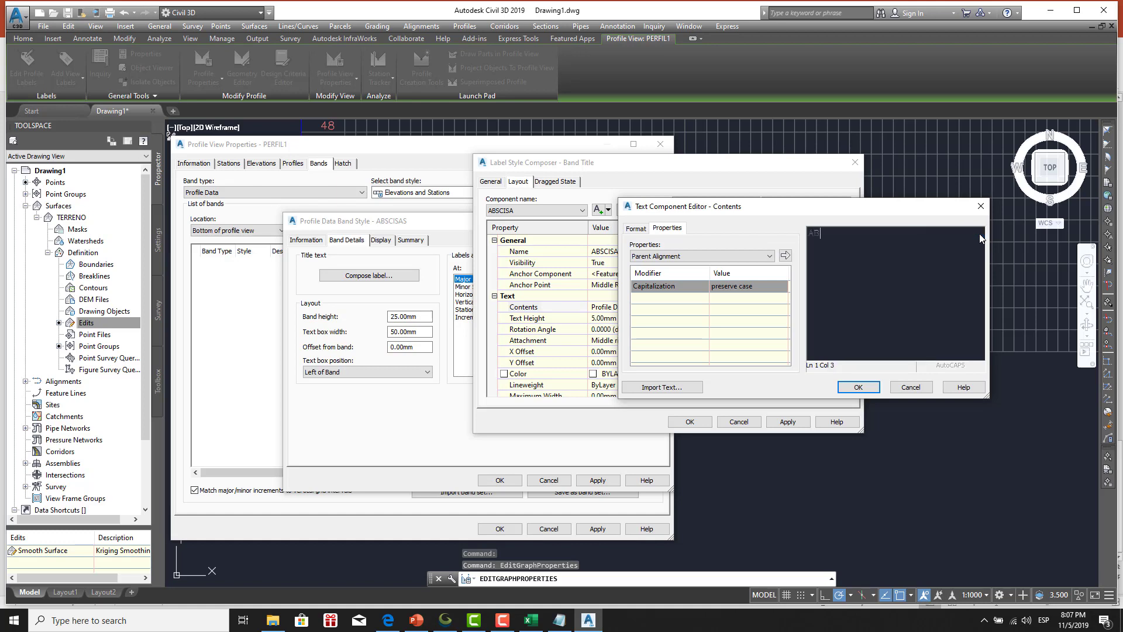
pyautogui.write('S')
pyautogui.write('CISAS')
# Format the ABSCISAS title text as bold italic Verdana and confirm the label.
pyautogui.moveTo(856, 233); pyautogui.dragTo(784, 243)
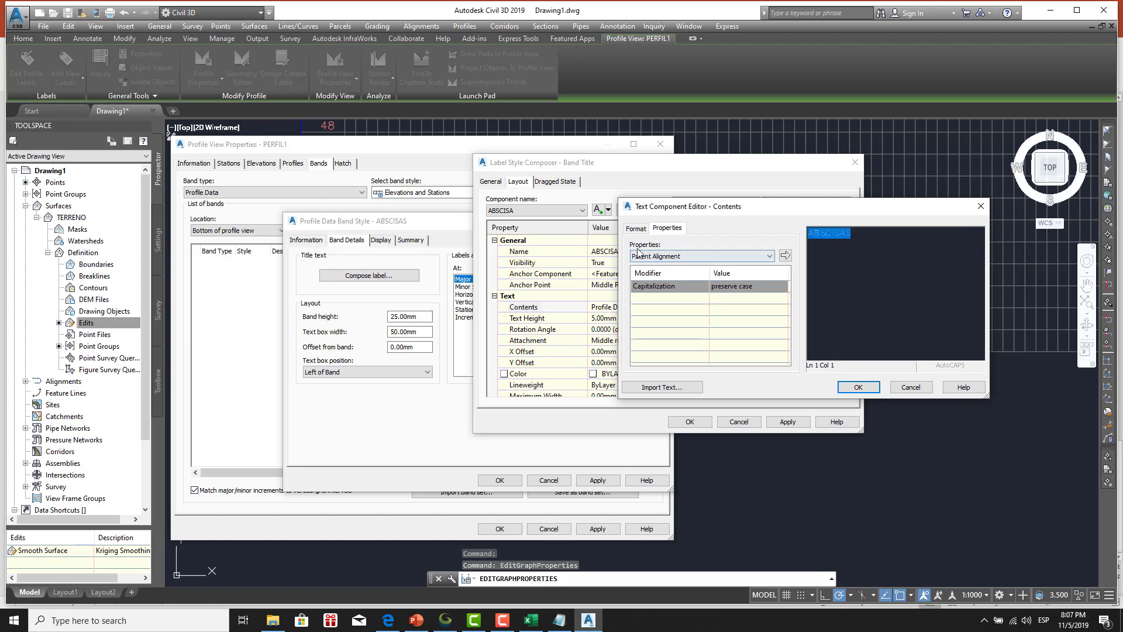
pyautogui.click(636, 228)
pyautogui.click(635, 358)
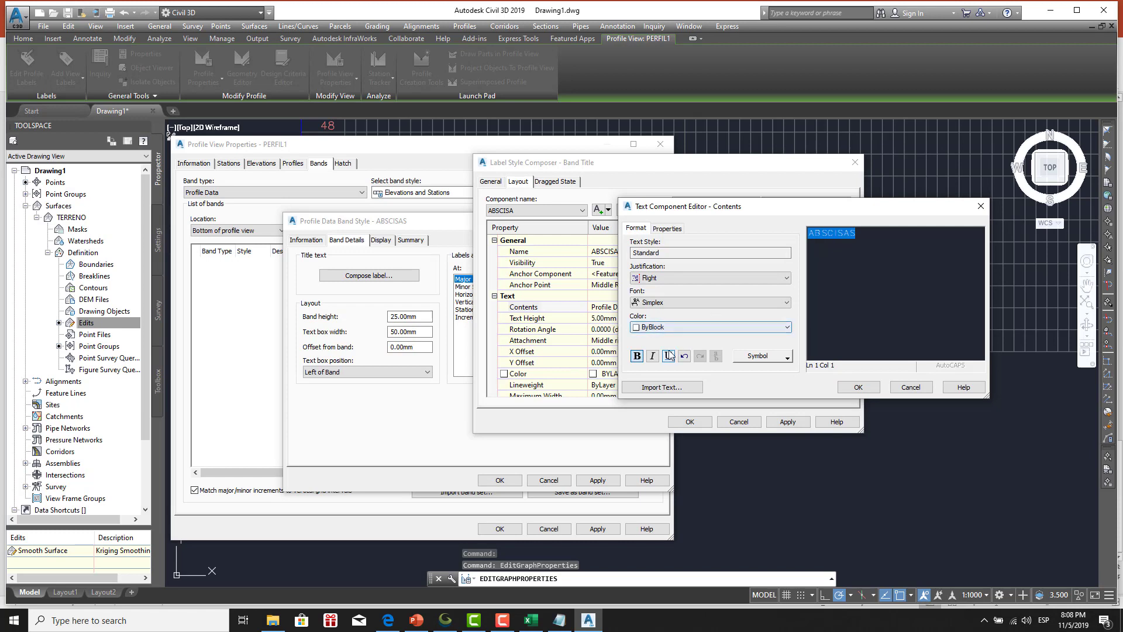
pyautogui.click(788, 303)
pyautogui.press('v')
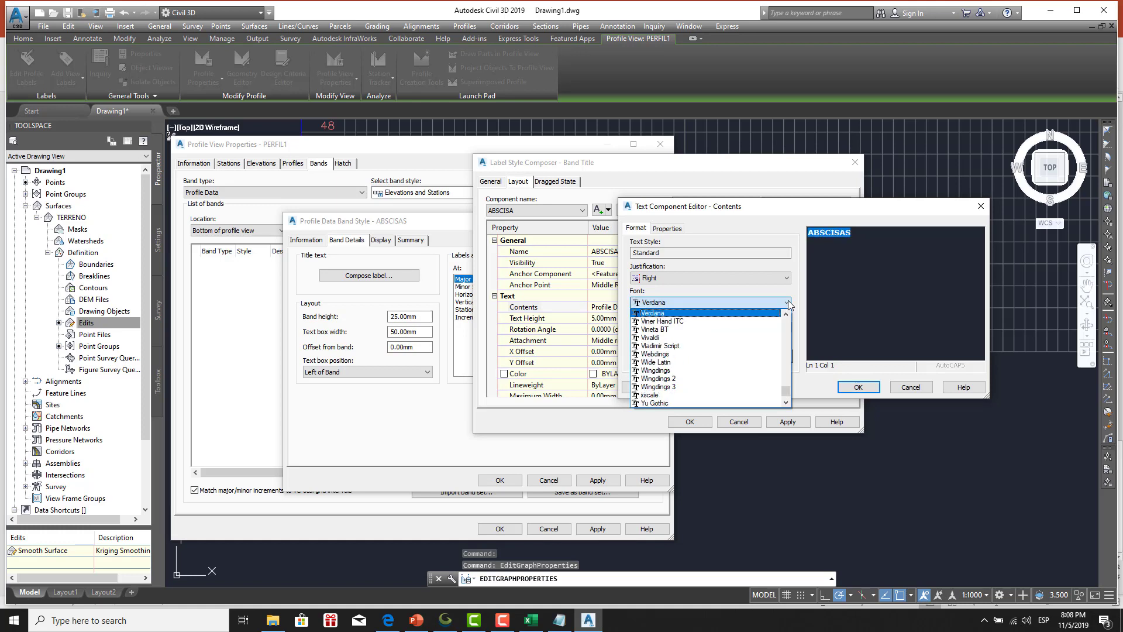
pyautogui.click(668, 313)
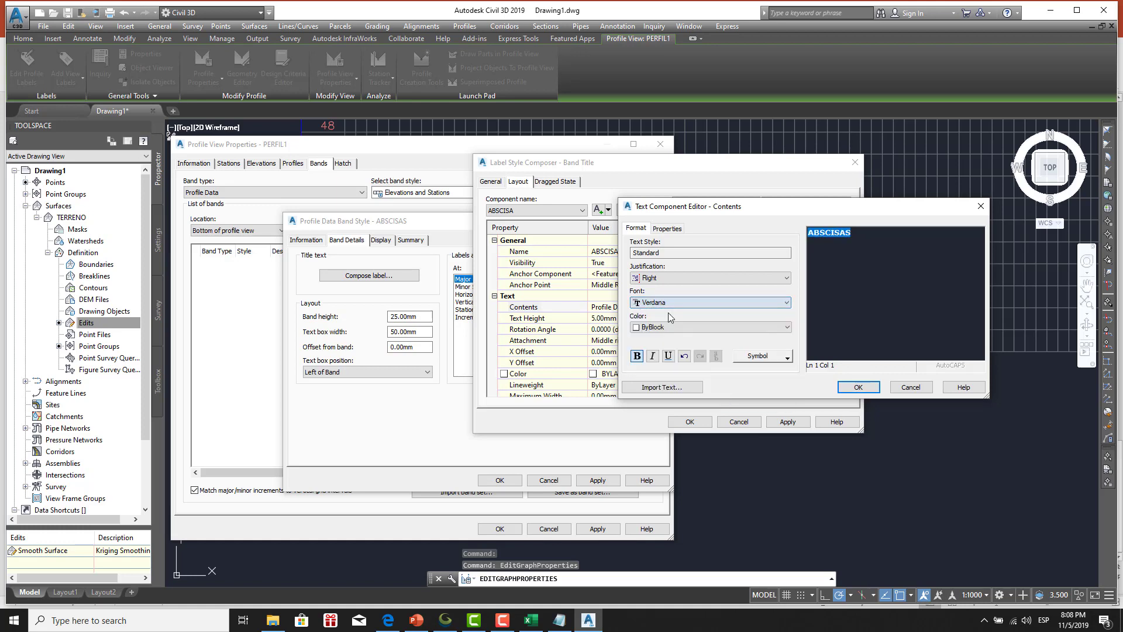
pyautogui.click(653, 356)
pyautogui.click(859, 386)
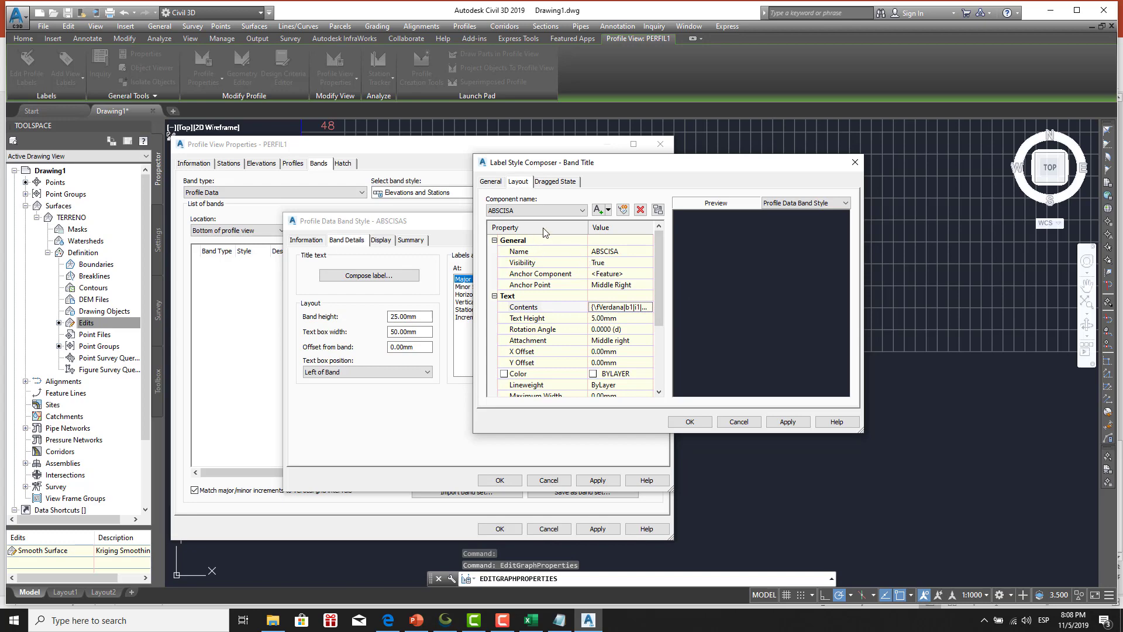
pyautogui.click(694, 424)
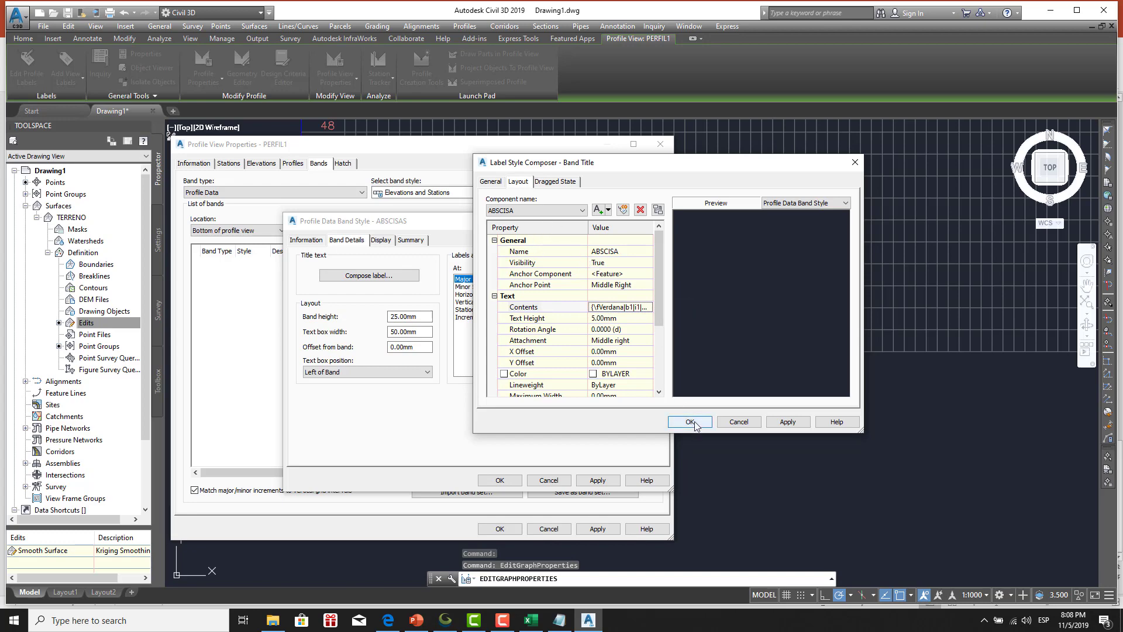
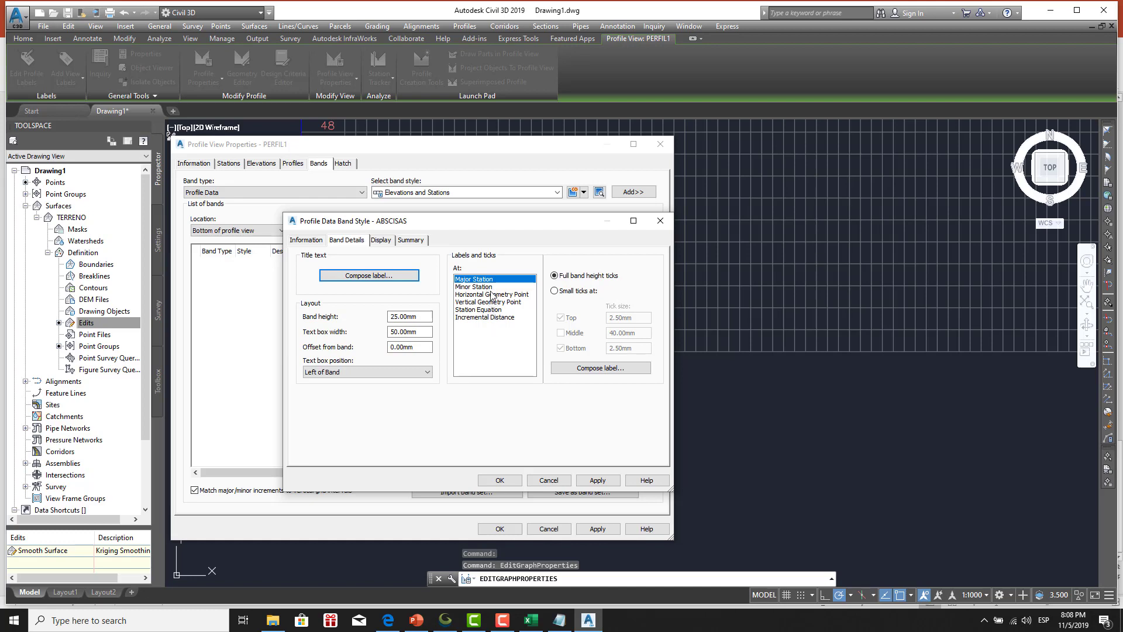
# Delete the EG Elevation component from the ABSCISAS band's major station label.
pyautogui.click(588, 368)
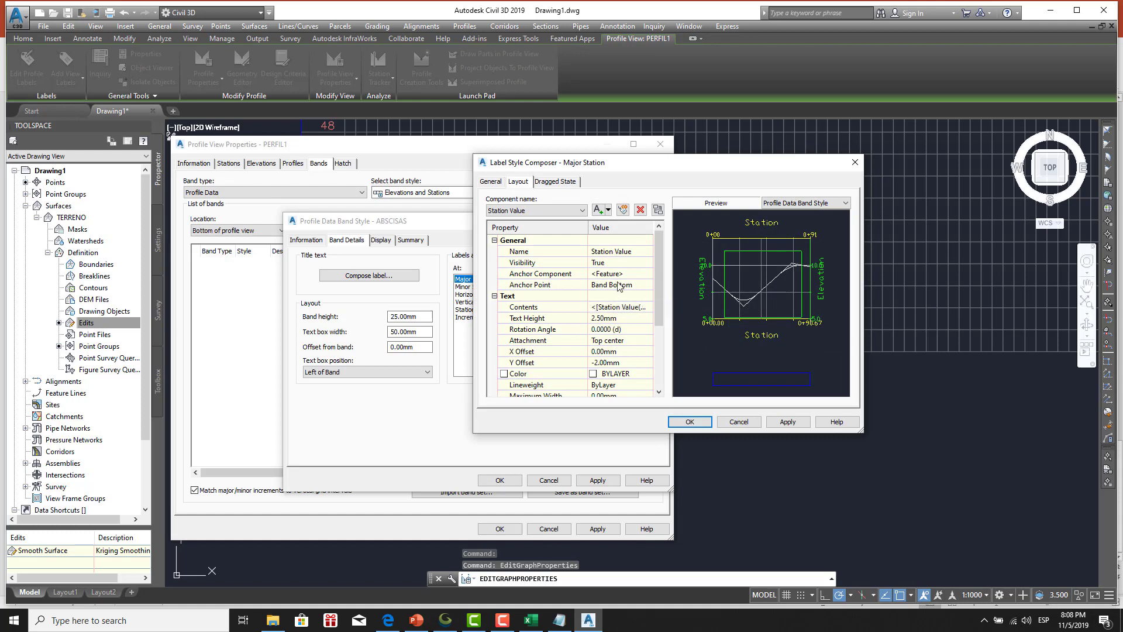
pyautogui.click(584, 212)
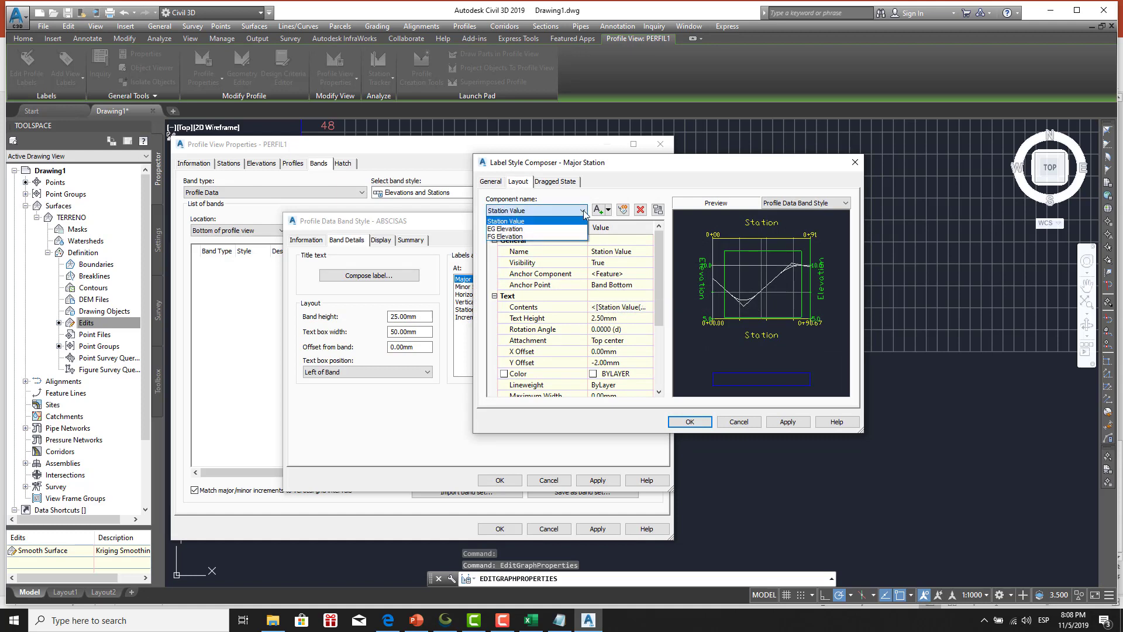
pyautogui.click(521, 229)
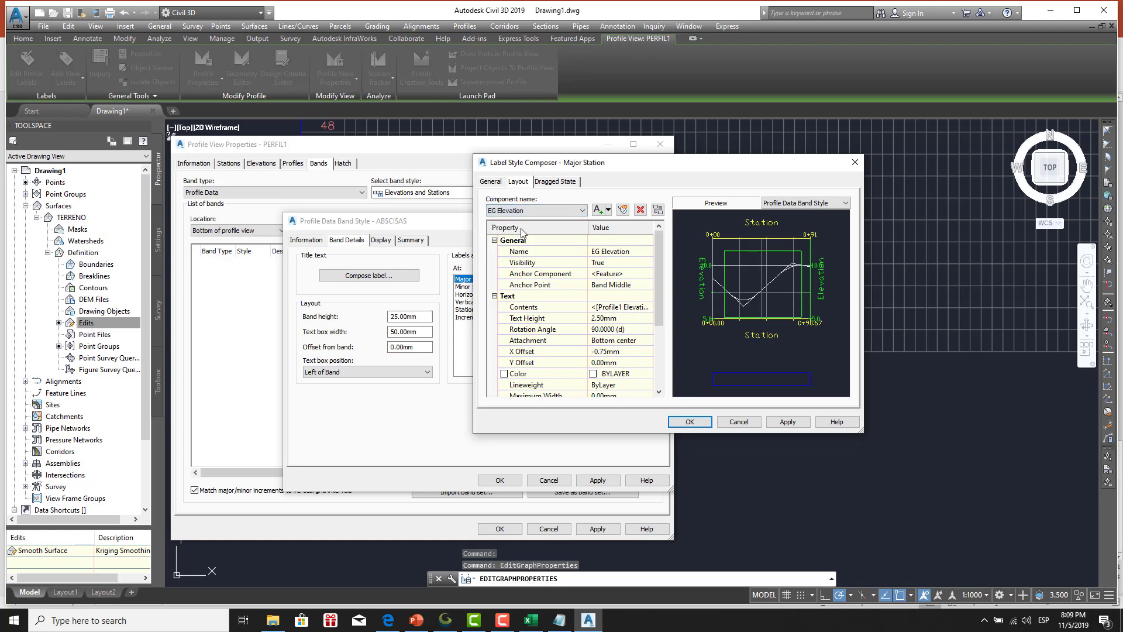
pyautogui.click(642, 212)
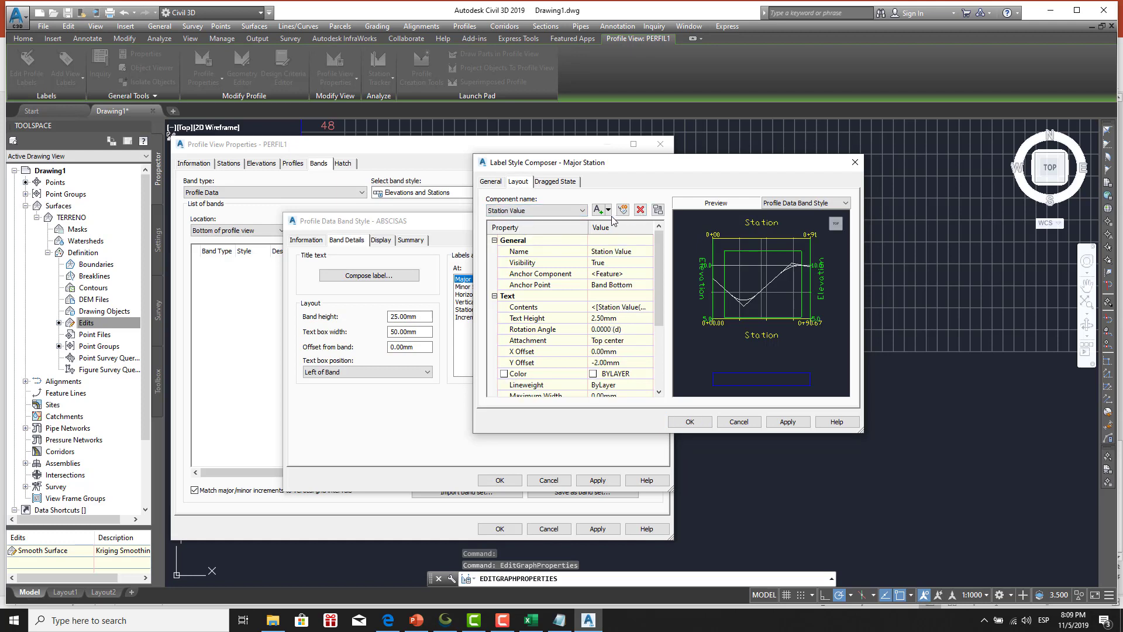
pyautogui.click(584, 211)
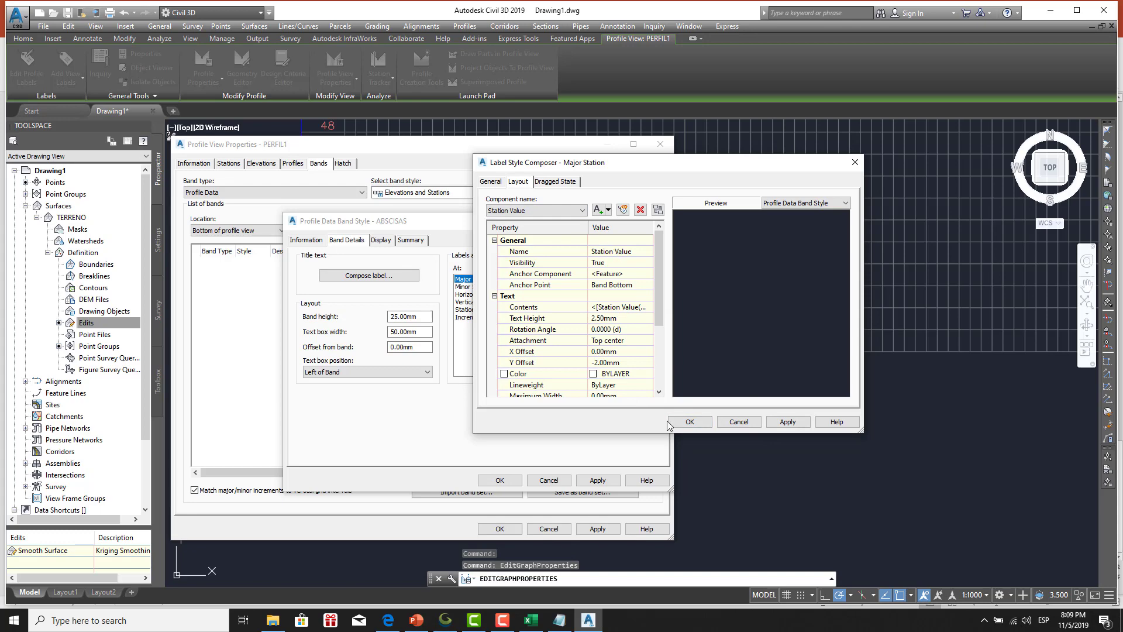
pyautogui.click(696, 427)
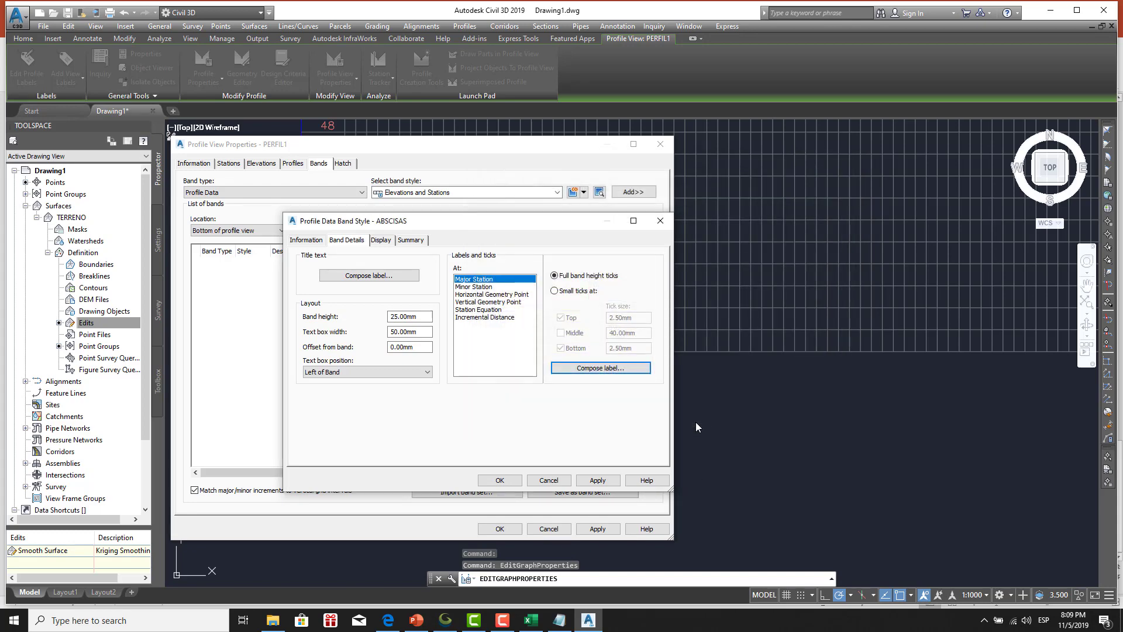
# Delete the FG Elevation component from the minor station label.
pyautogui.click(488, 287)
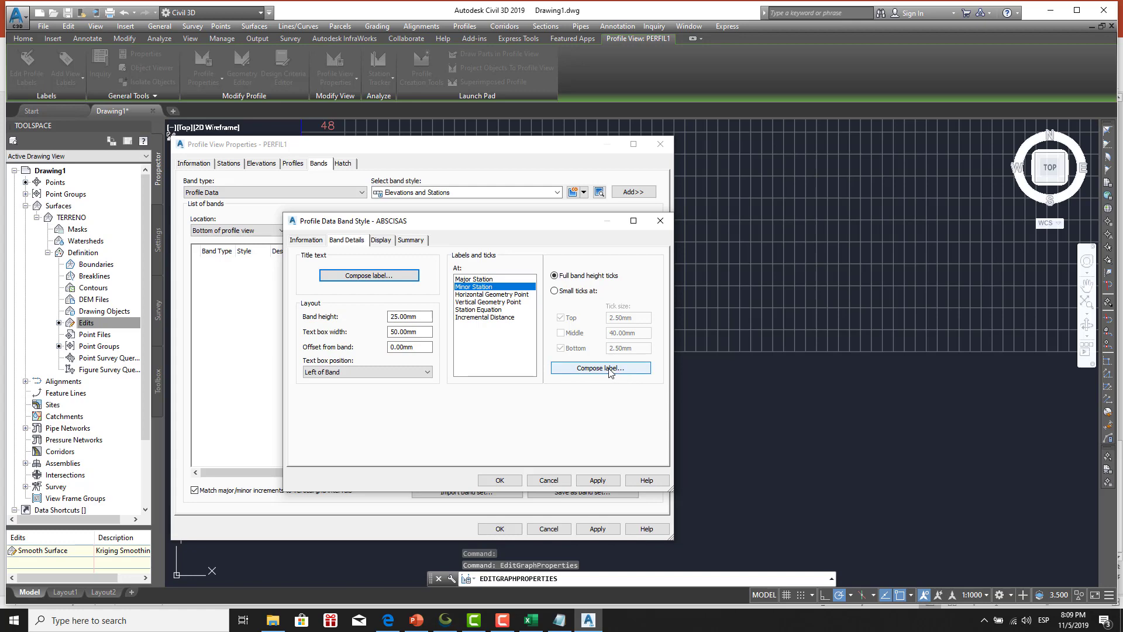
pyautogui.click(609, 370)
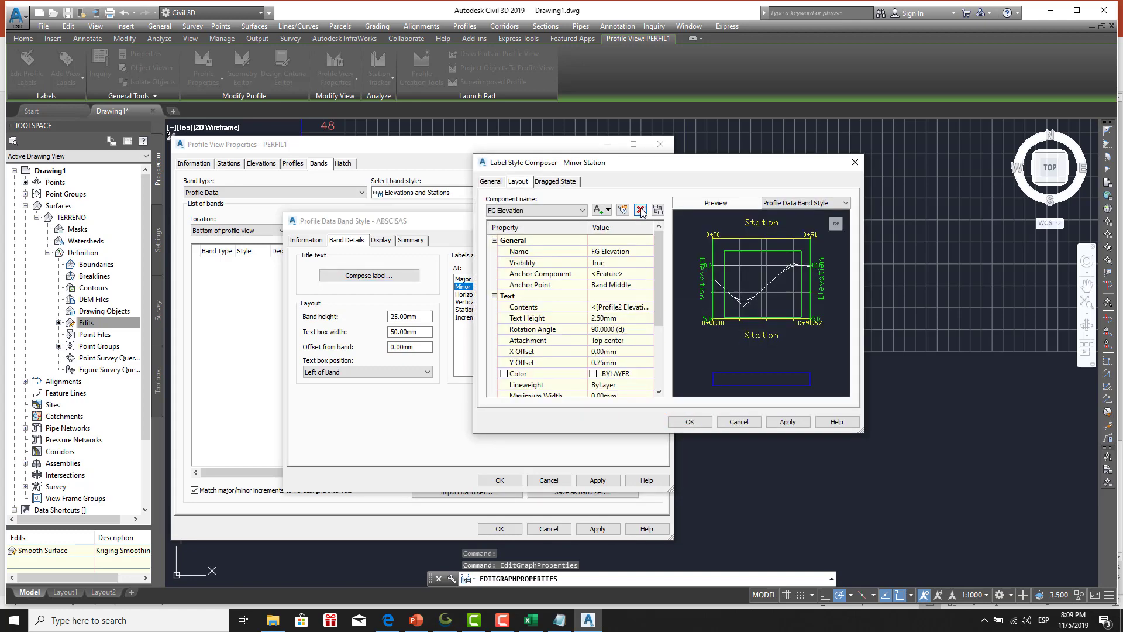
pyautogui.click(640, 210)
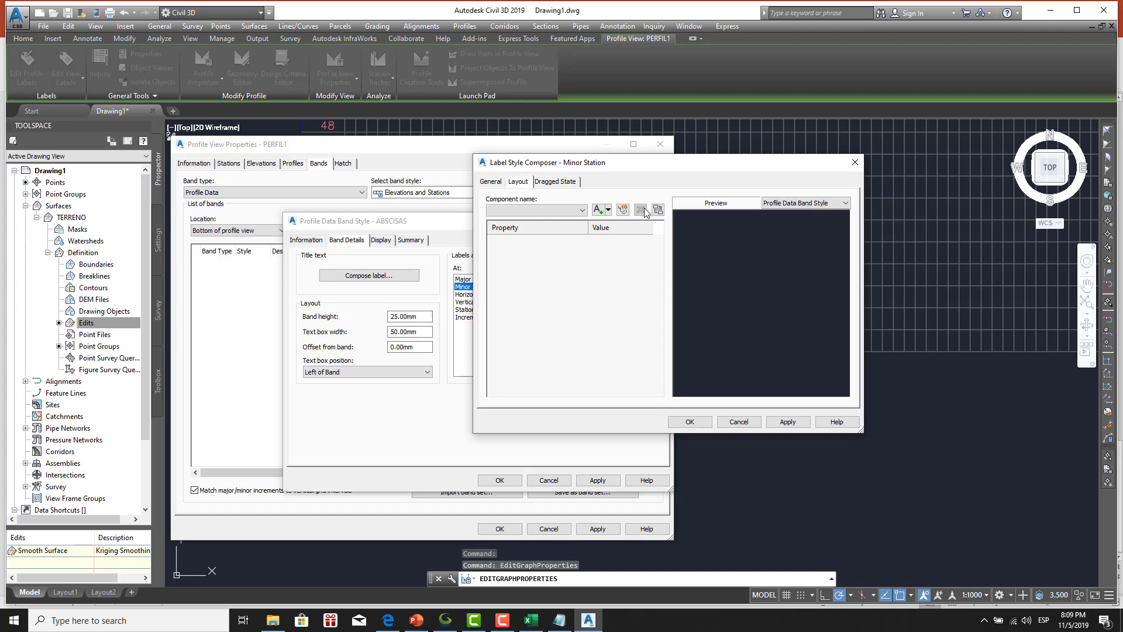
pyautogui.click(690, 422)
# Review the horizontal geometry, vertical geometry and station equation labels, leaving them unchanged.
pyautogui.click(525, 295)
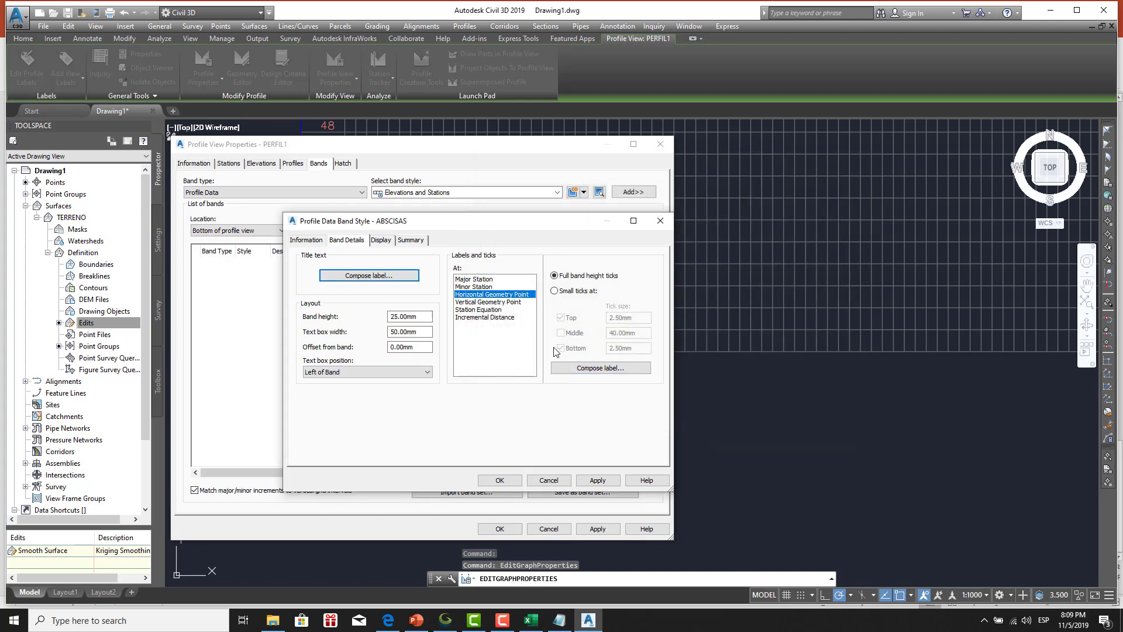
pyautogui.click(601, 368)
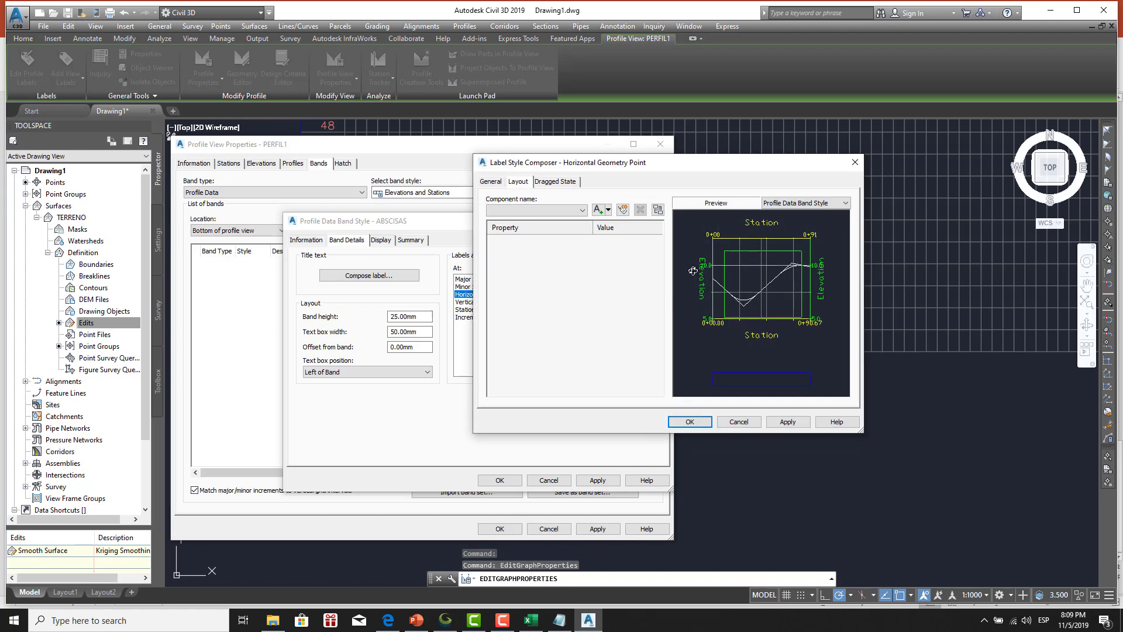
pyautogui.click(688, 424)
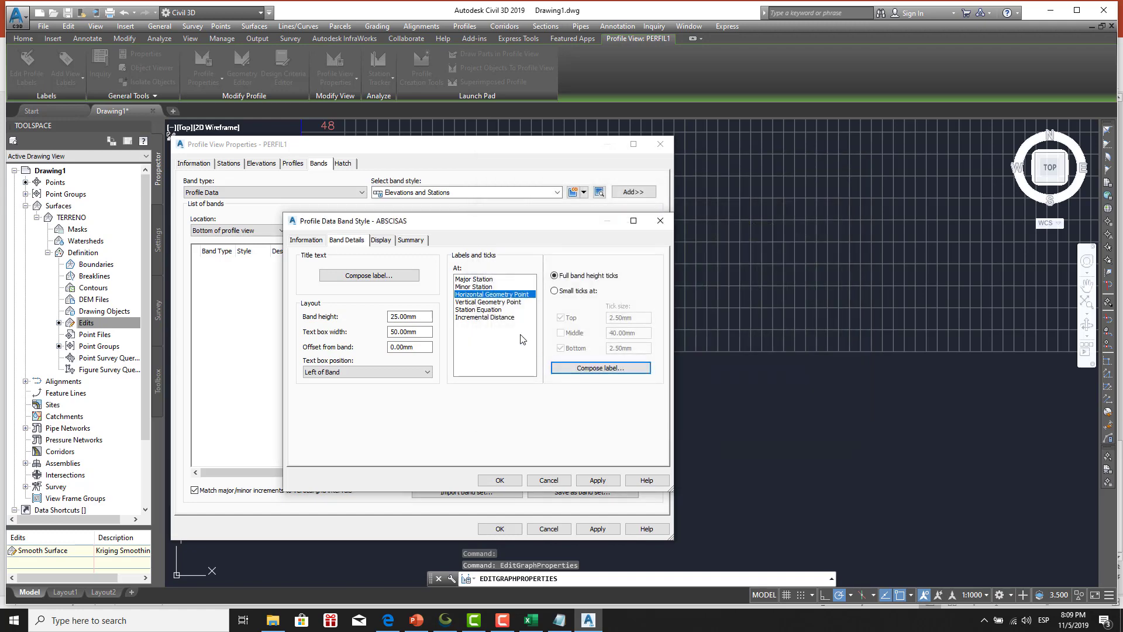
pyautogui.click(498, 303)
pyautogui.click(587, 374)
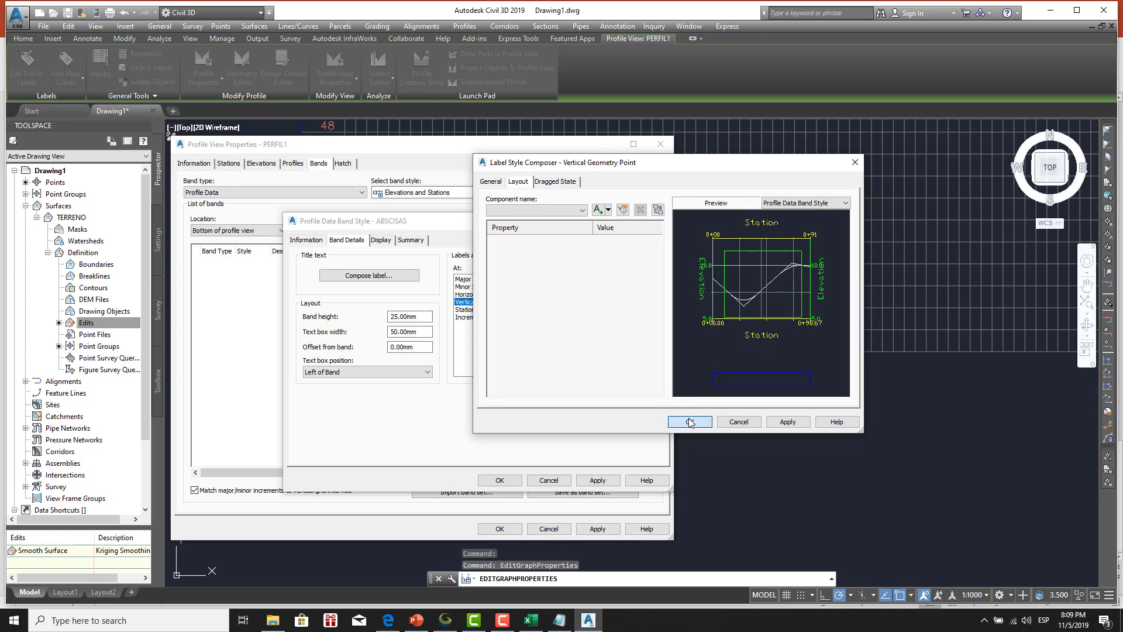
pyautogui.click(690, 422)
pyautogui.click(496, 310)
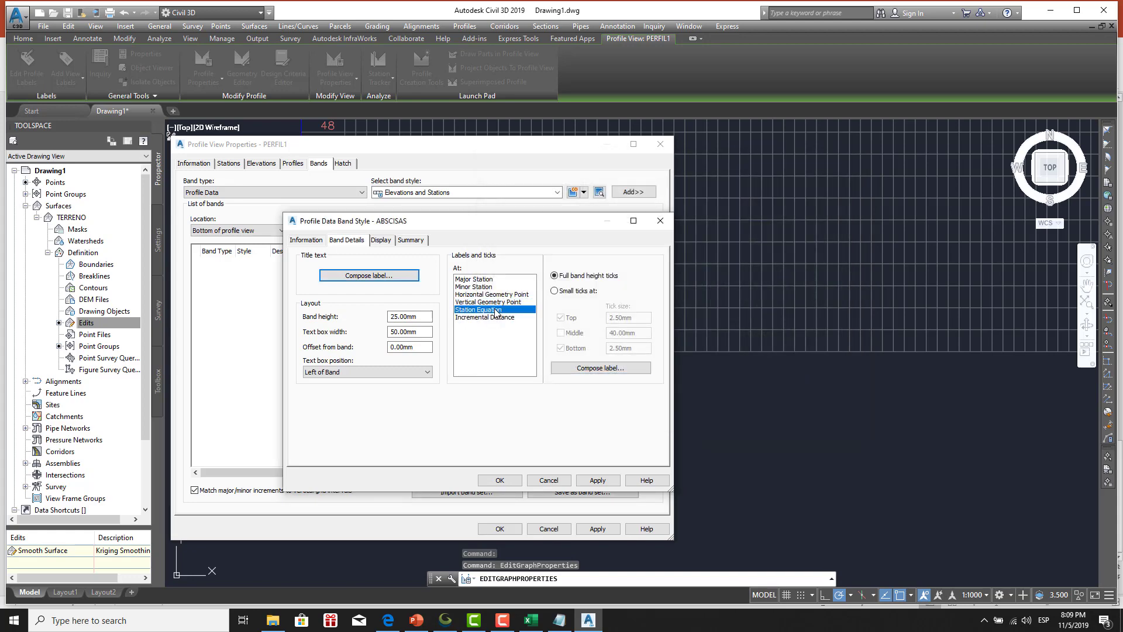
pyautogui.click(597, 366)
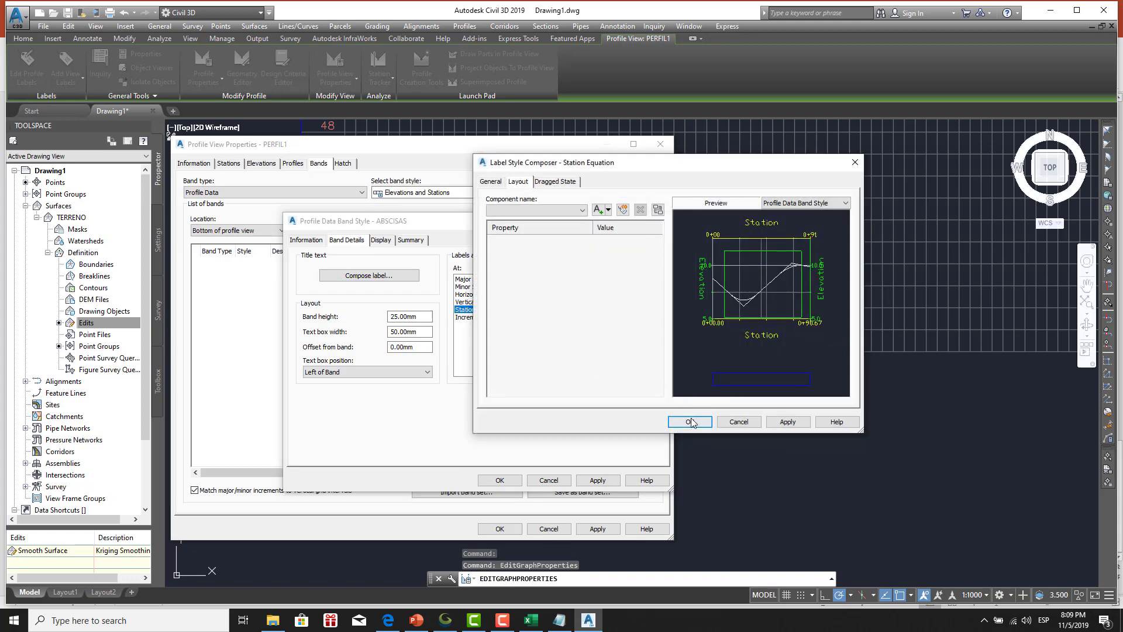
pyautogui.click(690, 420)
# Remove the incremental distance label component and save the ABSCISAS band style.
pyautogui.click(494, 317)
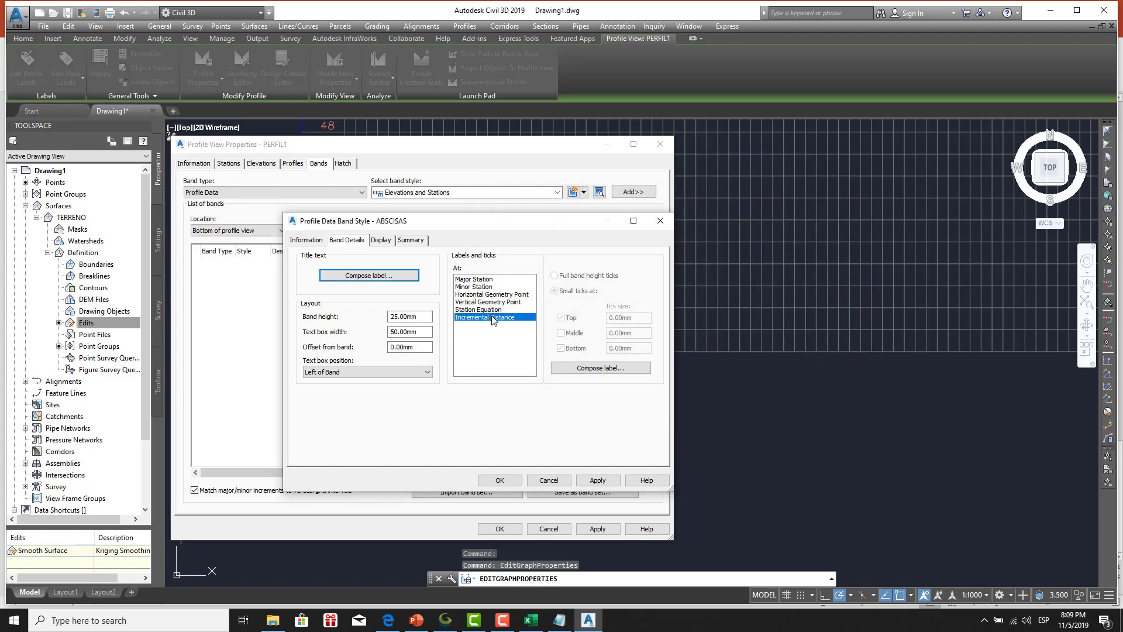
pyautogui.click(593, 369)
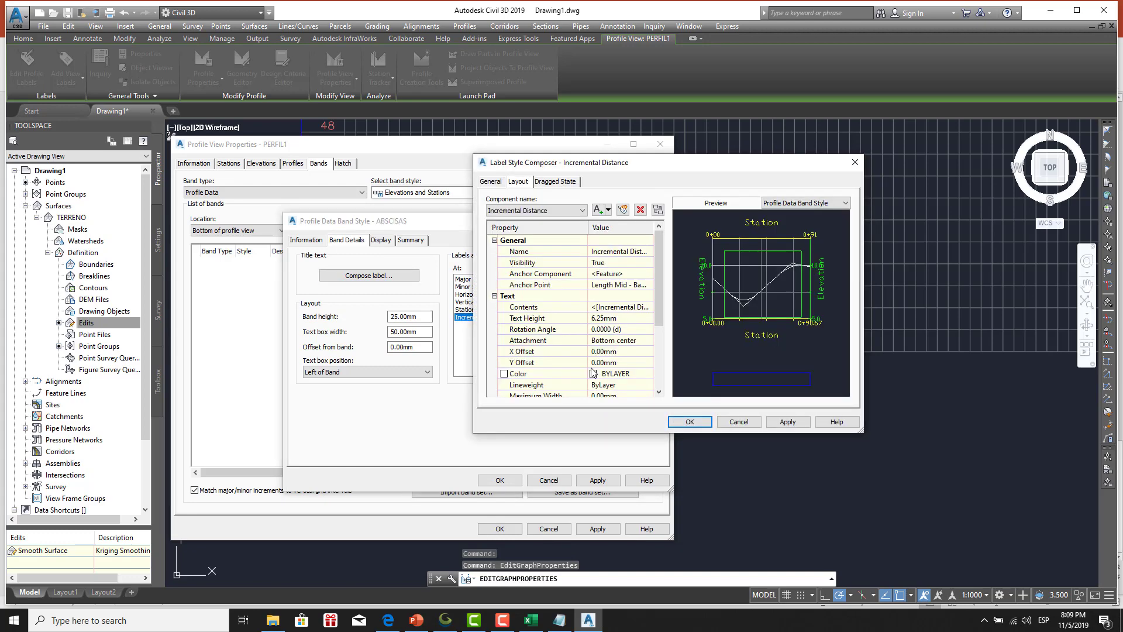
pyautogui.click(641, 210)
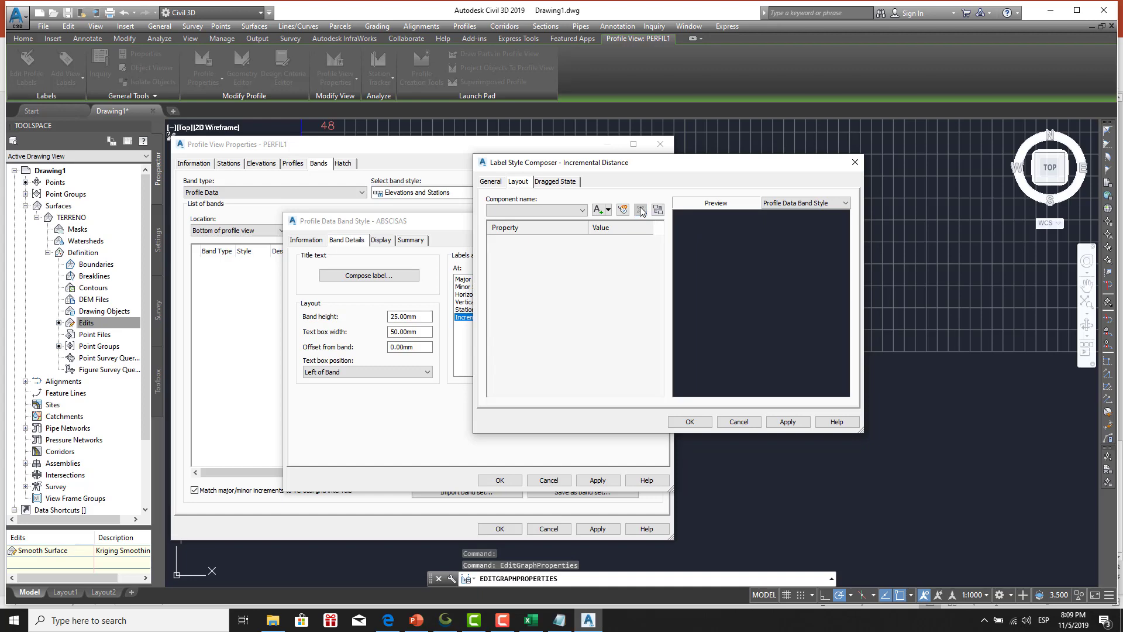
pyautogui.click(691, 416)
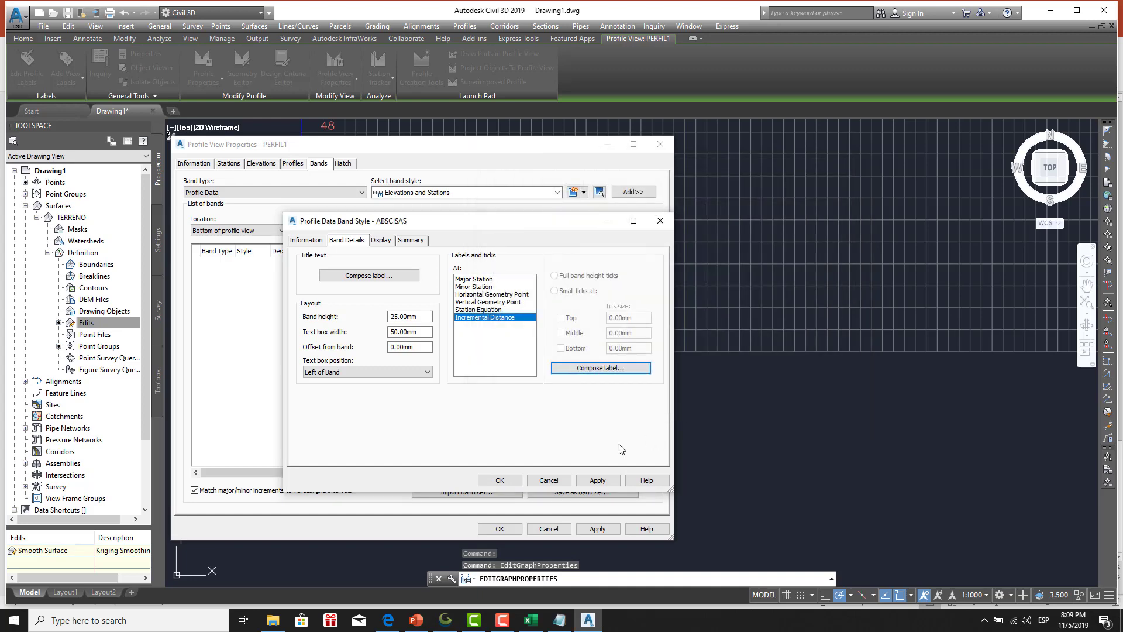
pyautogui.click(504, 479)
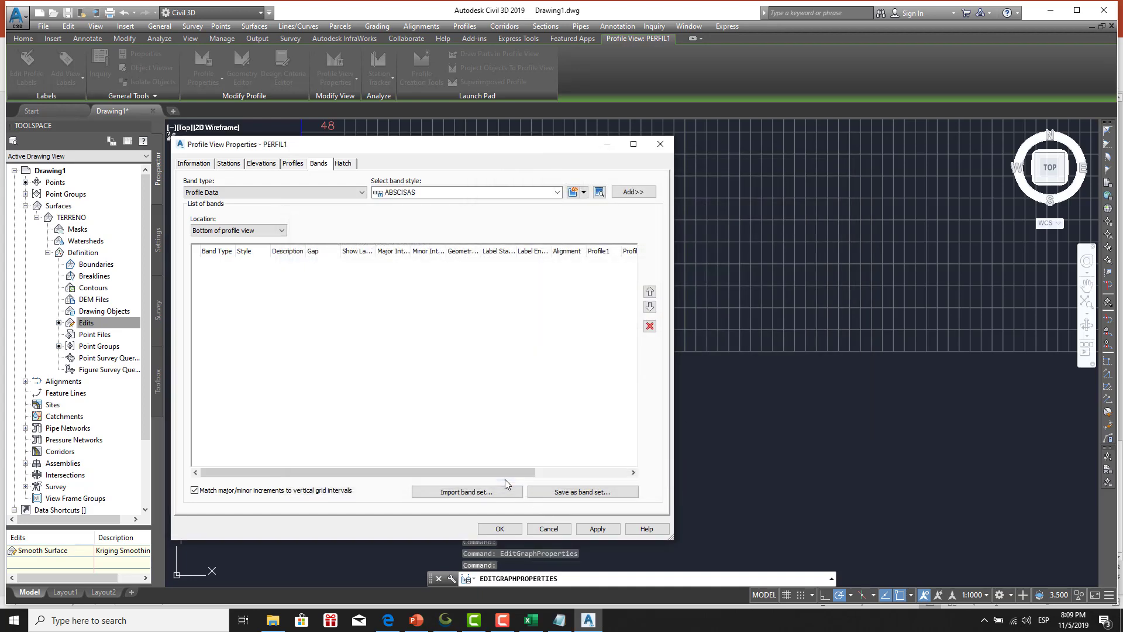
# Add an ABSCISAS profile data band to PERFIL1, confirming its geometry points.
pyautogui.click(501, 529)
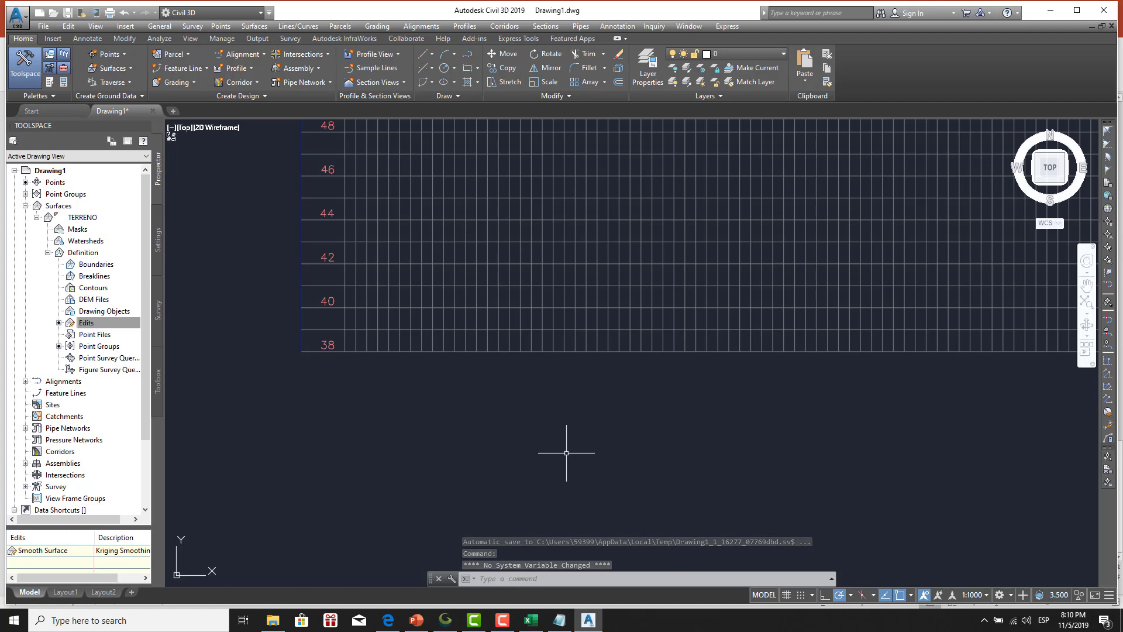
pyautogui.click(547, 349)
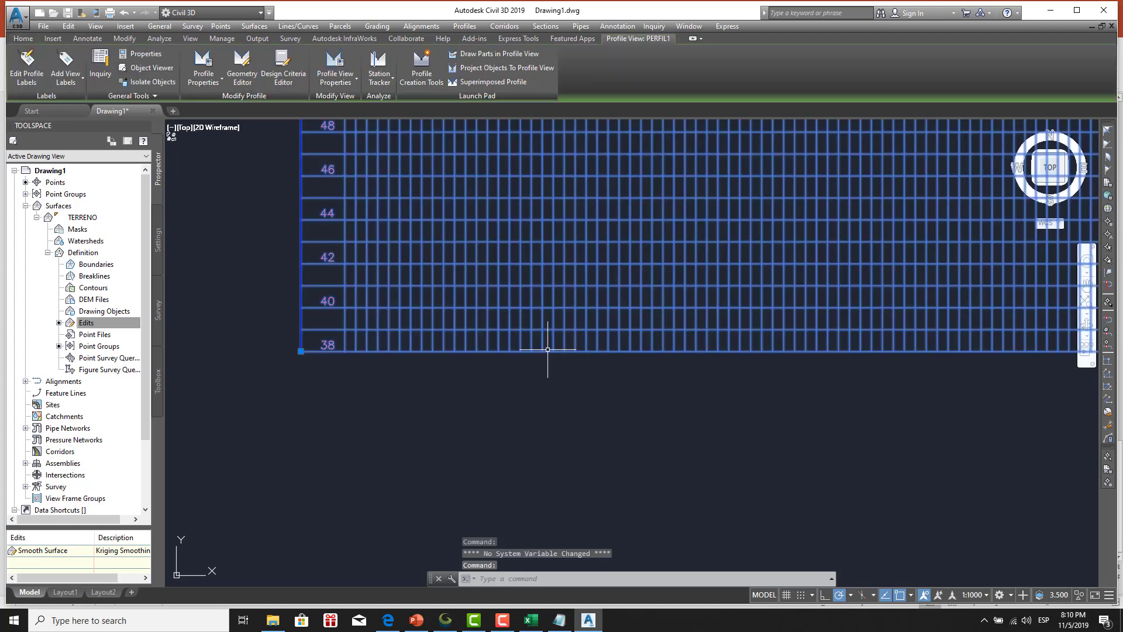
pyautogui.rightClick(547, 349)
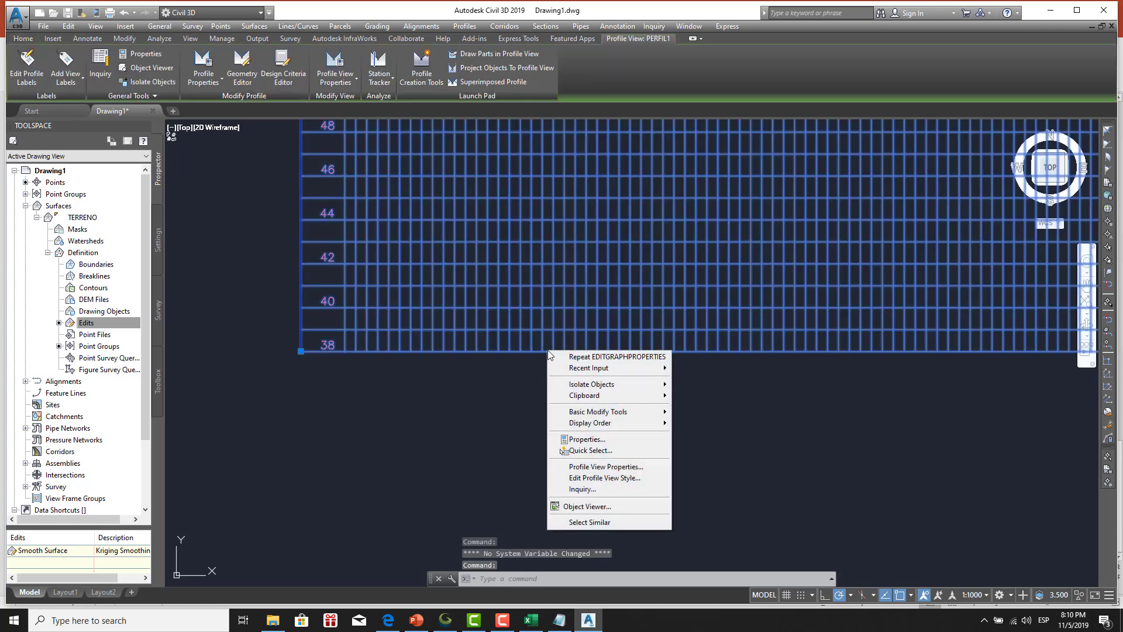
pyautogui.click(619, 466)
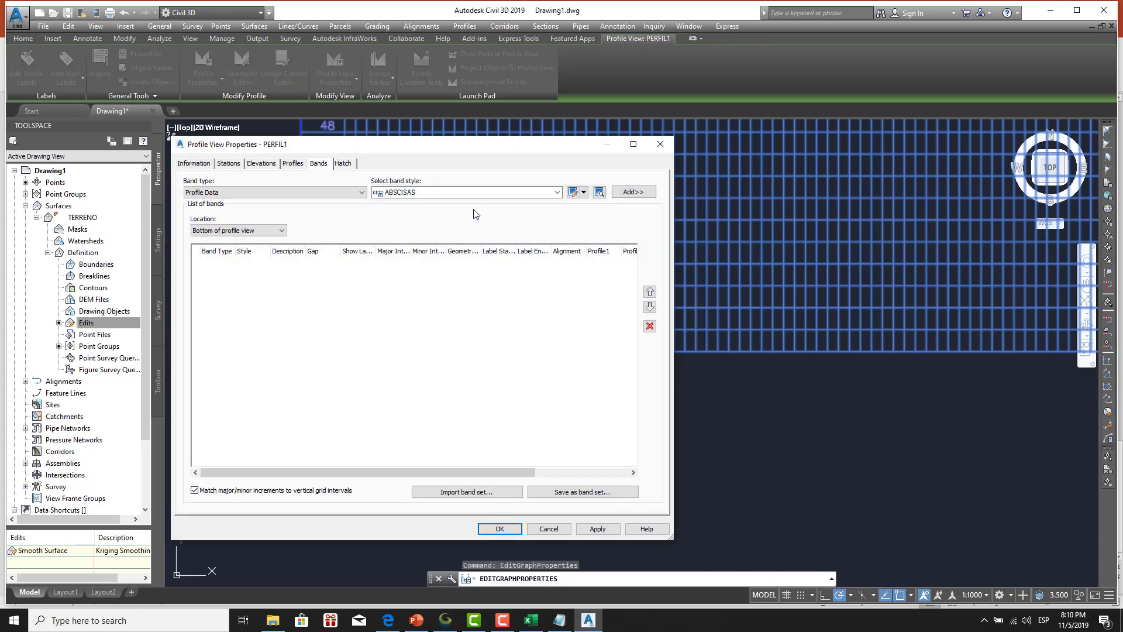
pyautogui.click(409, 191)
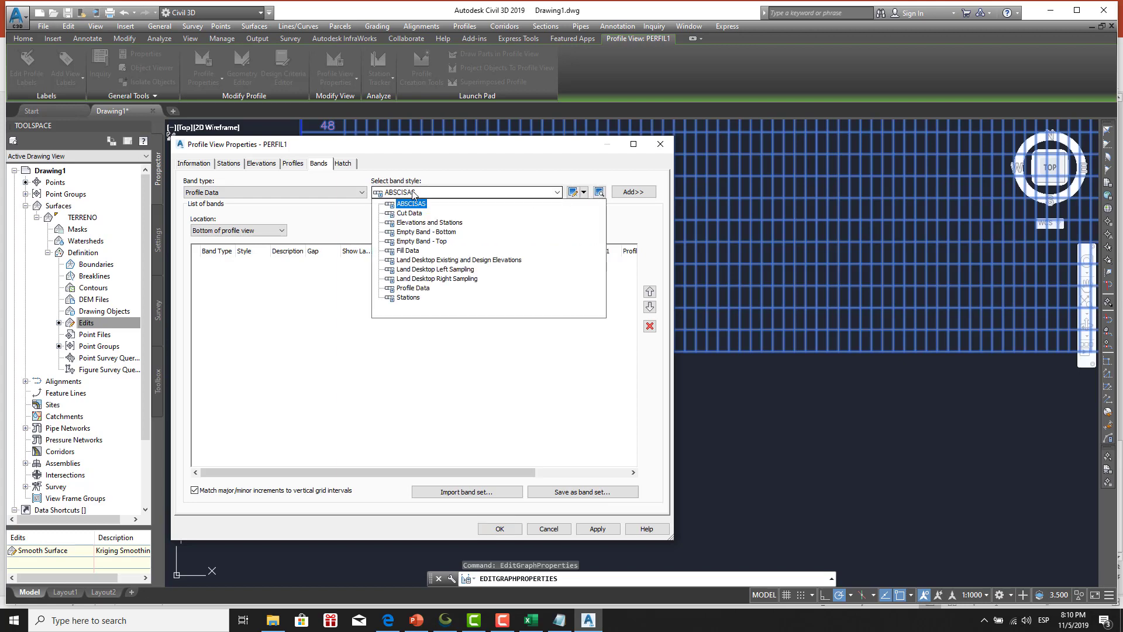
pyautogui.click(409, 203)
pyautogui.click(626, 192)
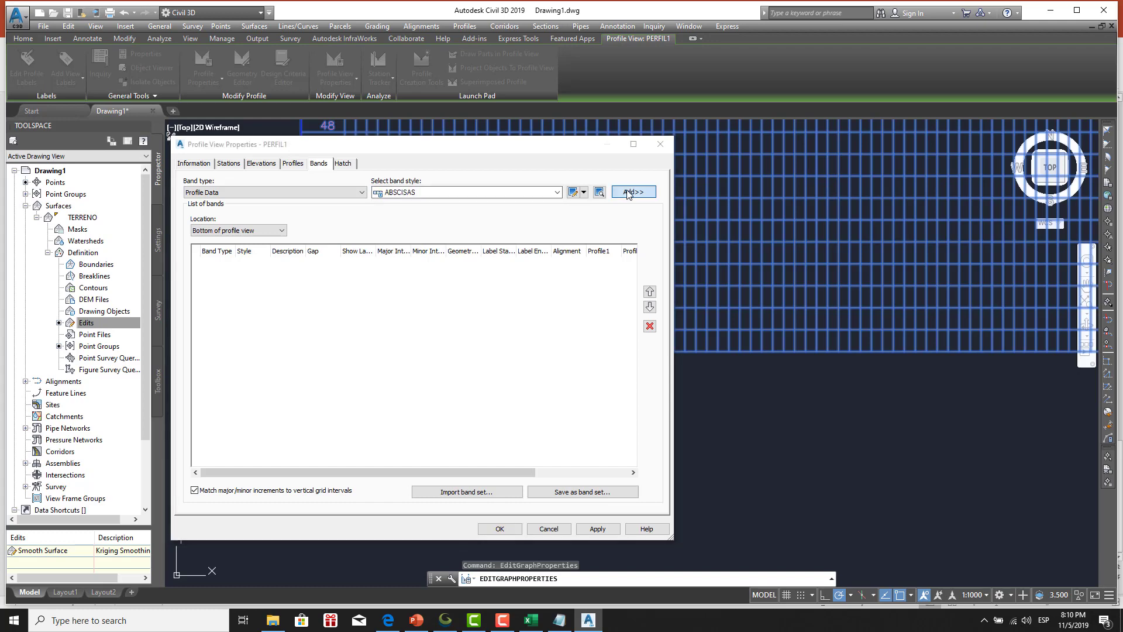
pyautogui.click(515, 448)
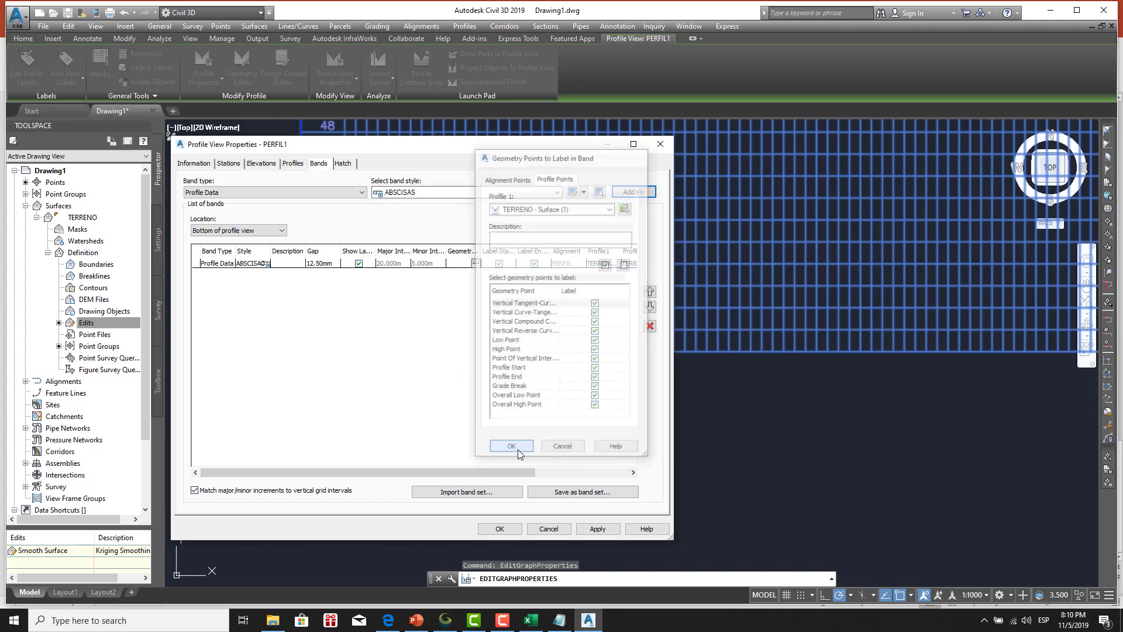
pyautogui.click(512, 528)
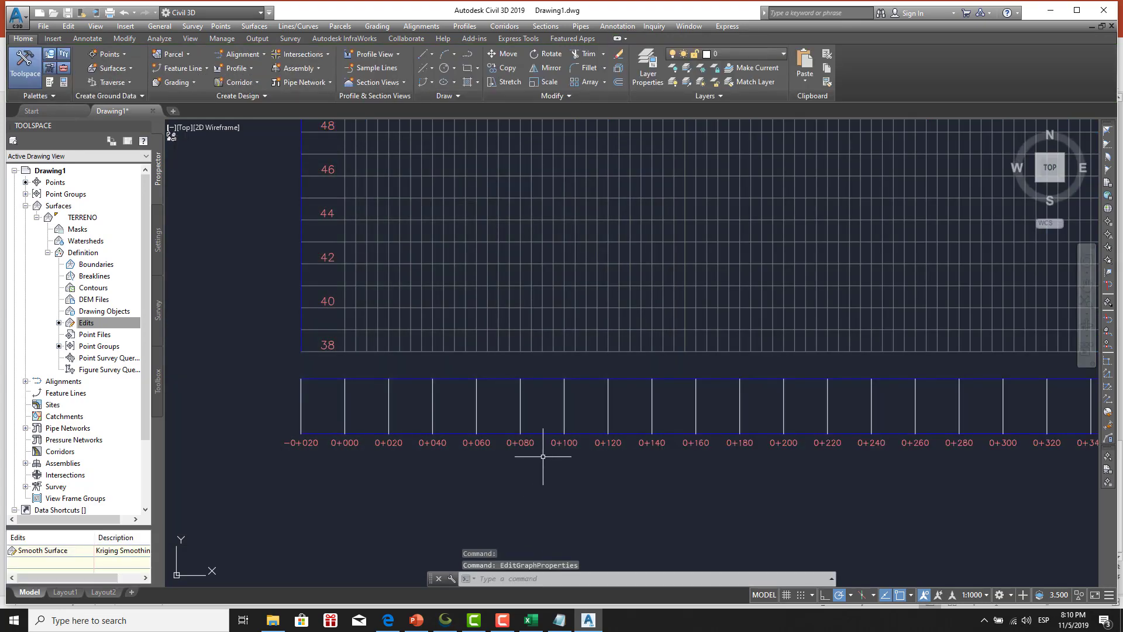
pyautogui.scroll(2, 489, 451)
pyautogui.moveTo(486, 451); pyautogui.dragTo(591, 432, button='middle')
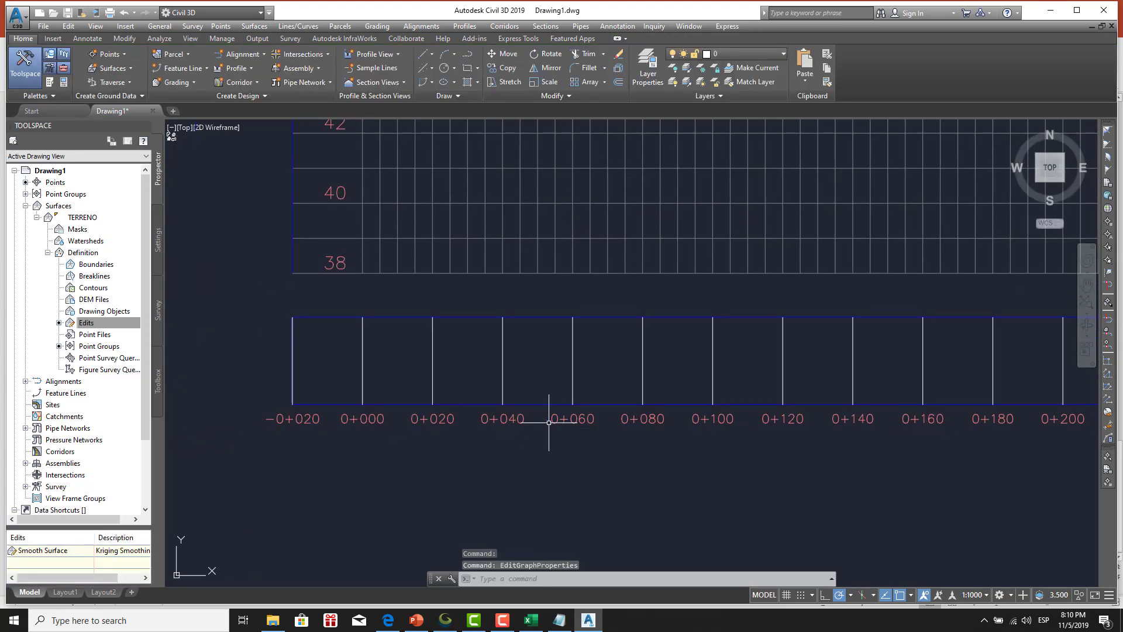
pyautogui.scroll(-2, 410, 421)
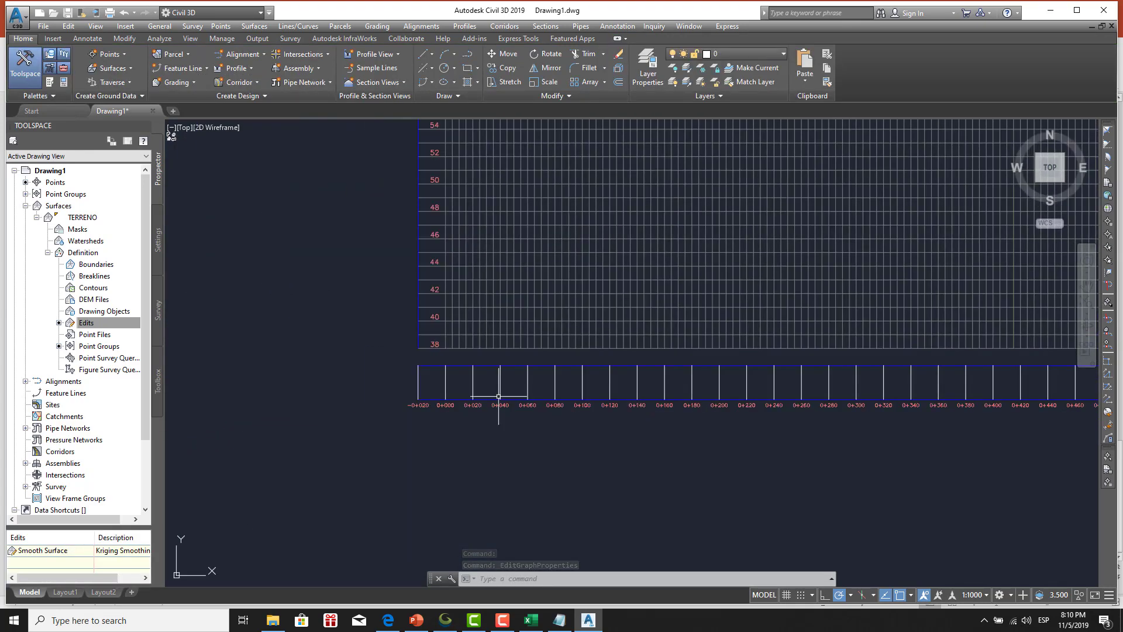
pyautogui.scroll(-2, 387, 402)
pyautogui.scroll(-2, 386, 402)
pyautogui.scroll(5, 387, 402)
pyautogui.scroll(2, 363, 422)
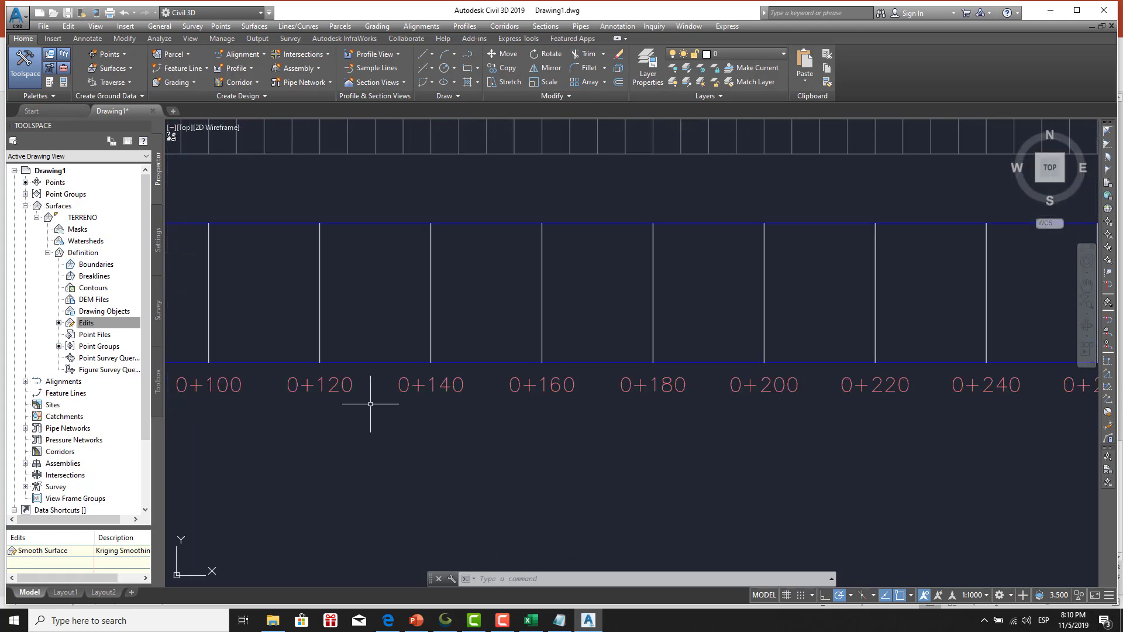
pyautogui.moveTo(371, 402); pyautogui.dragTo(506, 401, button='middle')
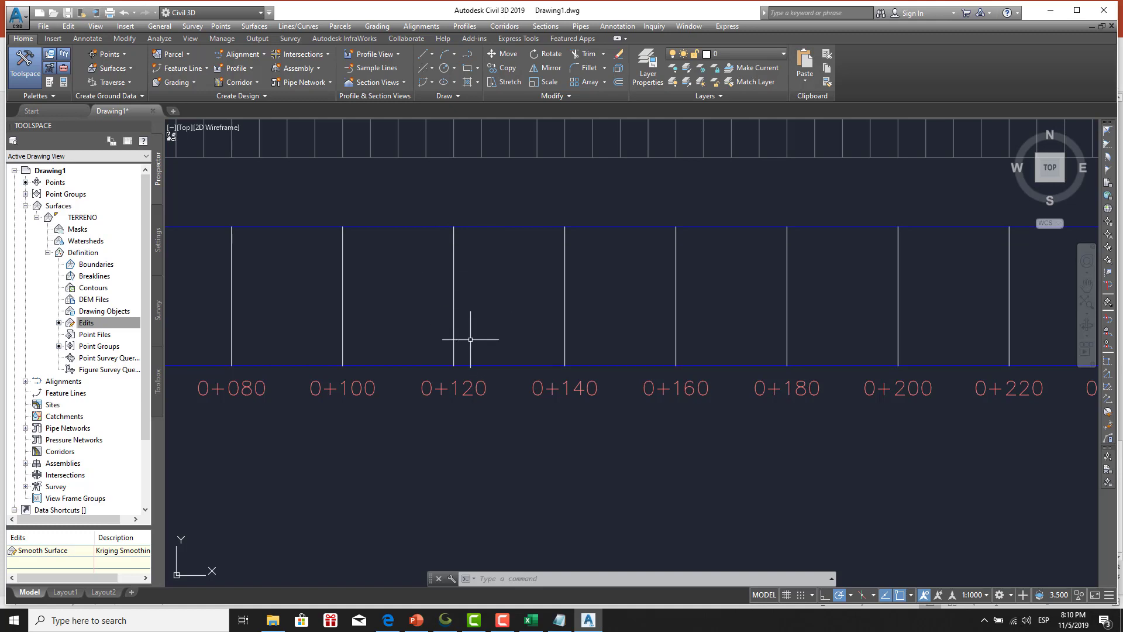
pyautogui.scroll(-1, 471, 314)
pyautogui.moveTo(472, 314); pyautogui.dragTo(551, 323, button='middle')
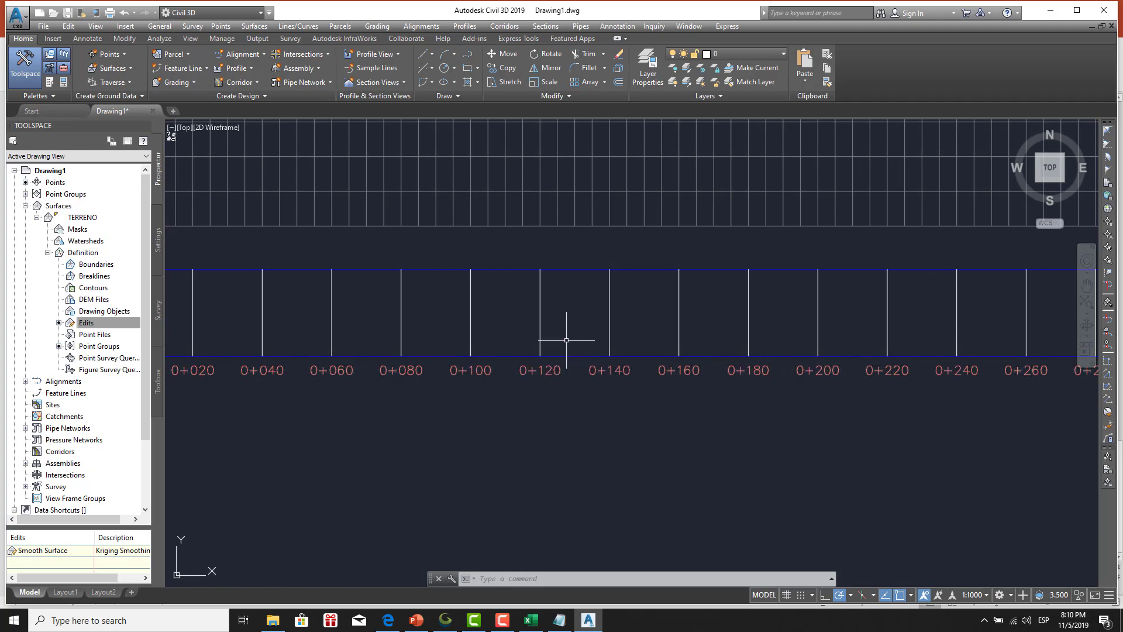
pyautogui.scroll(-1, 548, 370)
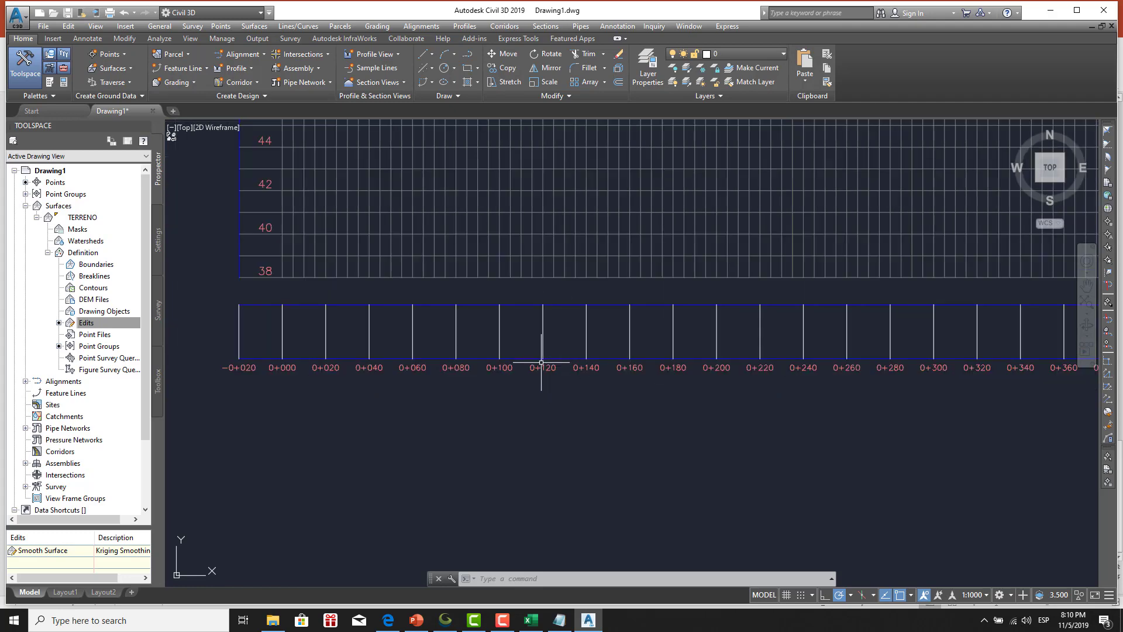
# Open PERFIL1's properties and begin editing the ABSCISAS band style.
pyautogui.click(499, 355)
pyautogui.rightClick(500, 355)
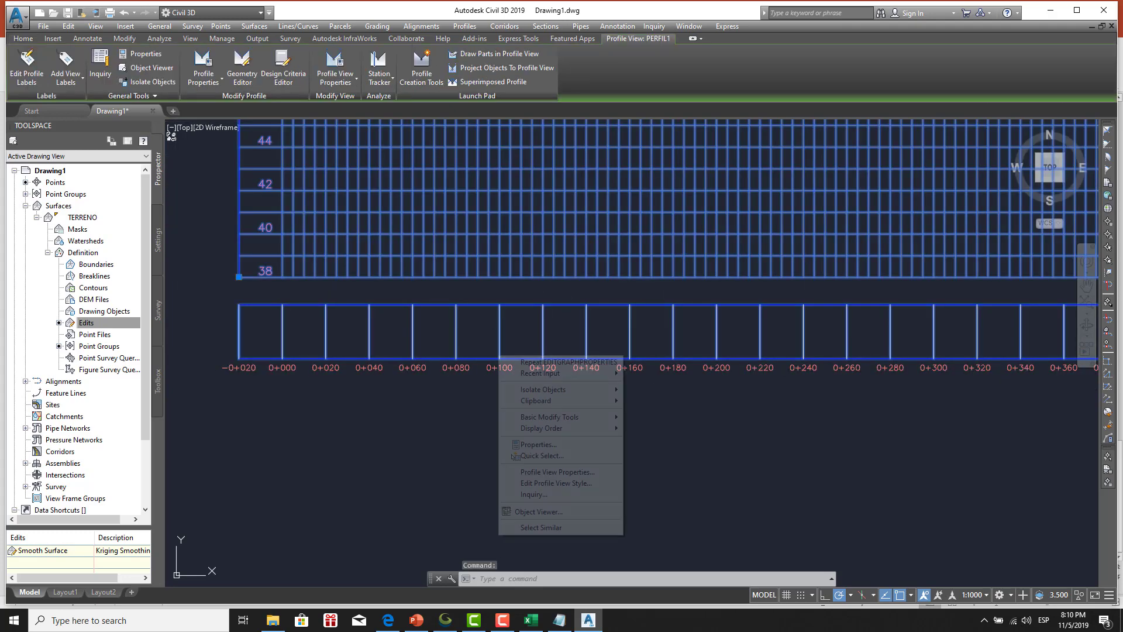
pyautogui.click(560, 473)
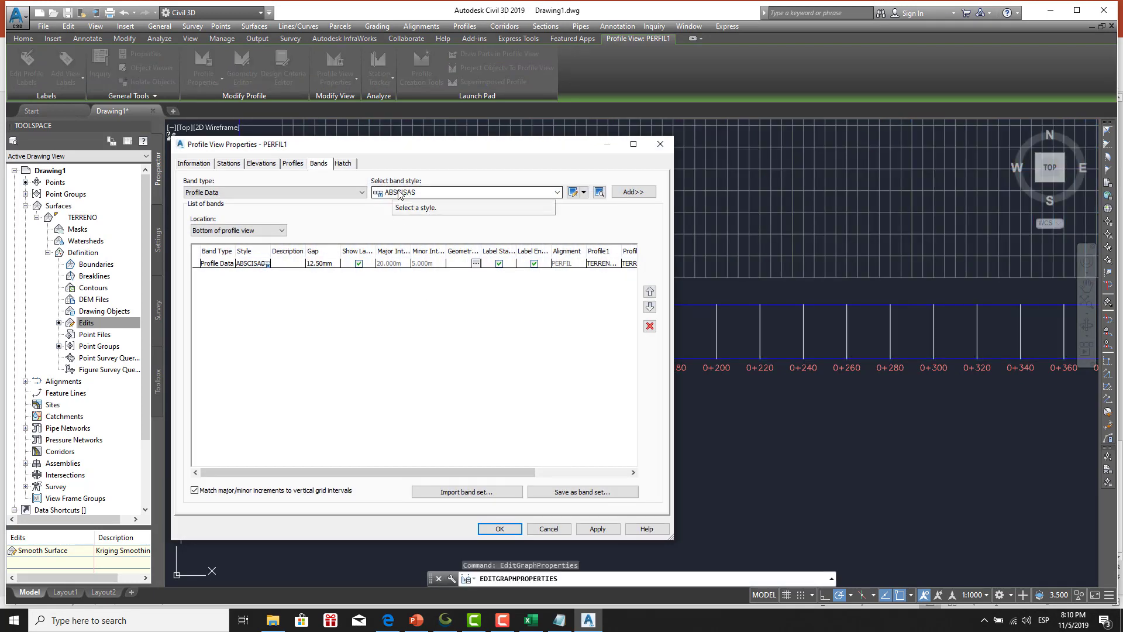
pyautogui.click(553, 196)
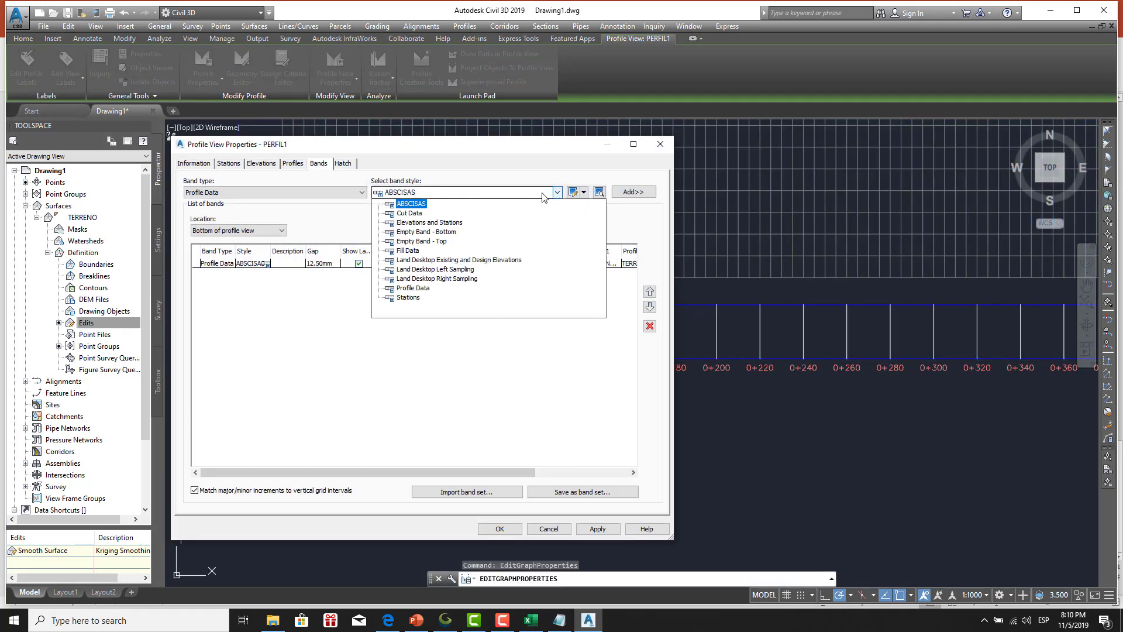
pyautogui.click(395, 204)
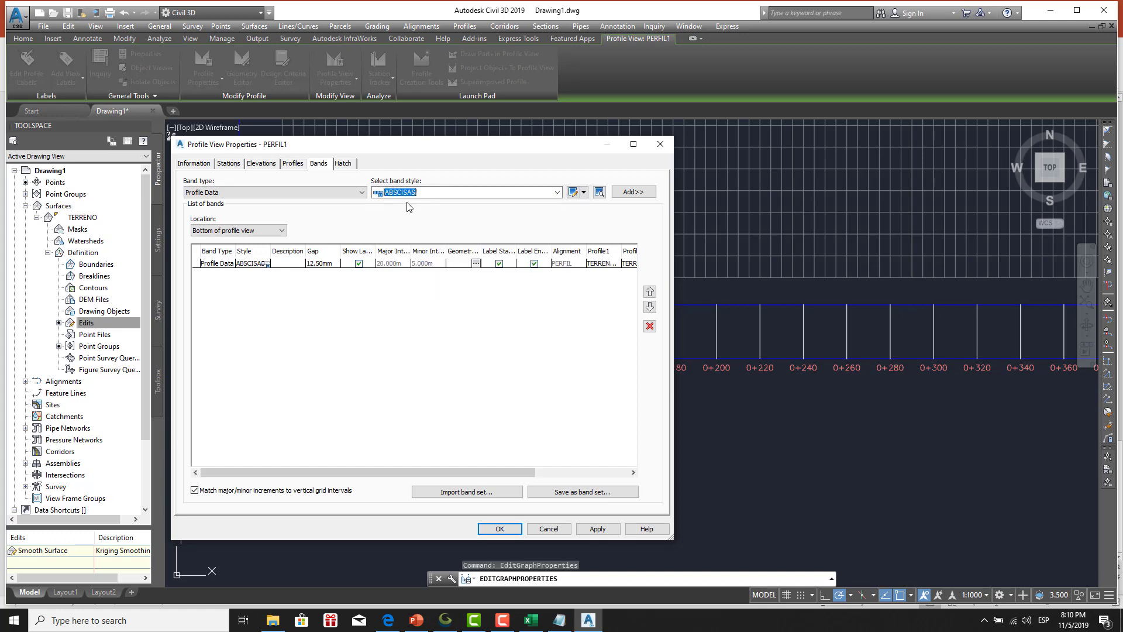
pyautogui.click(573, 193)
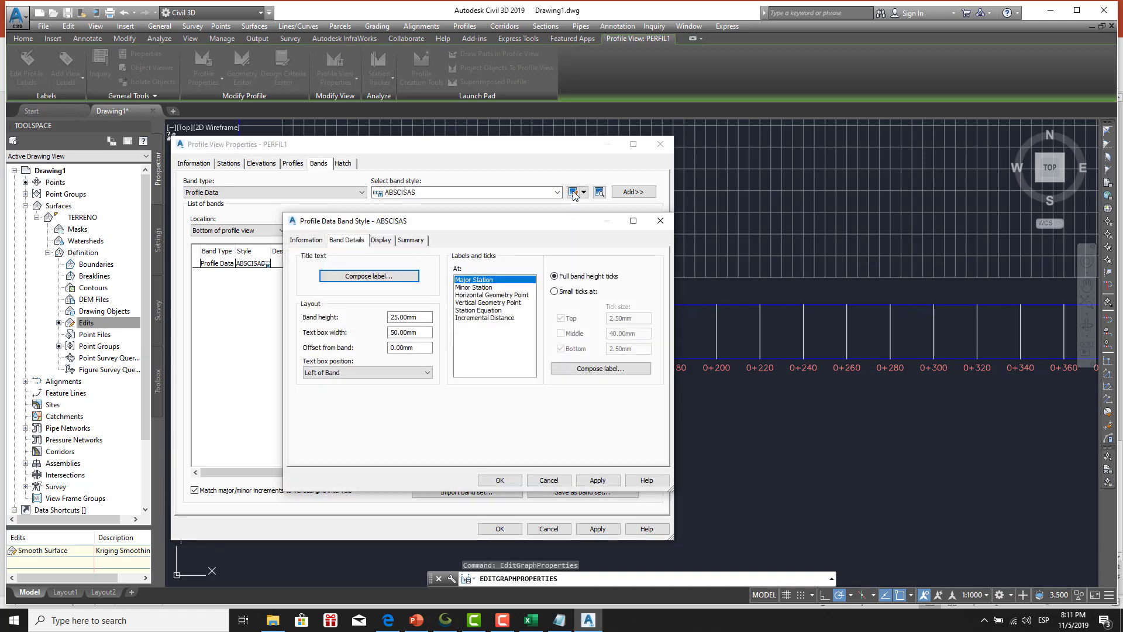
# Set the major station label rotation angle to 90 and apply the changes.
pyautogui.click(584, 370)
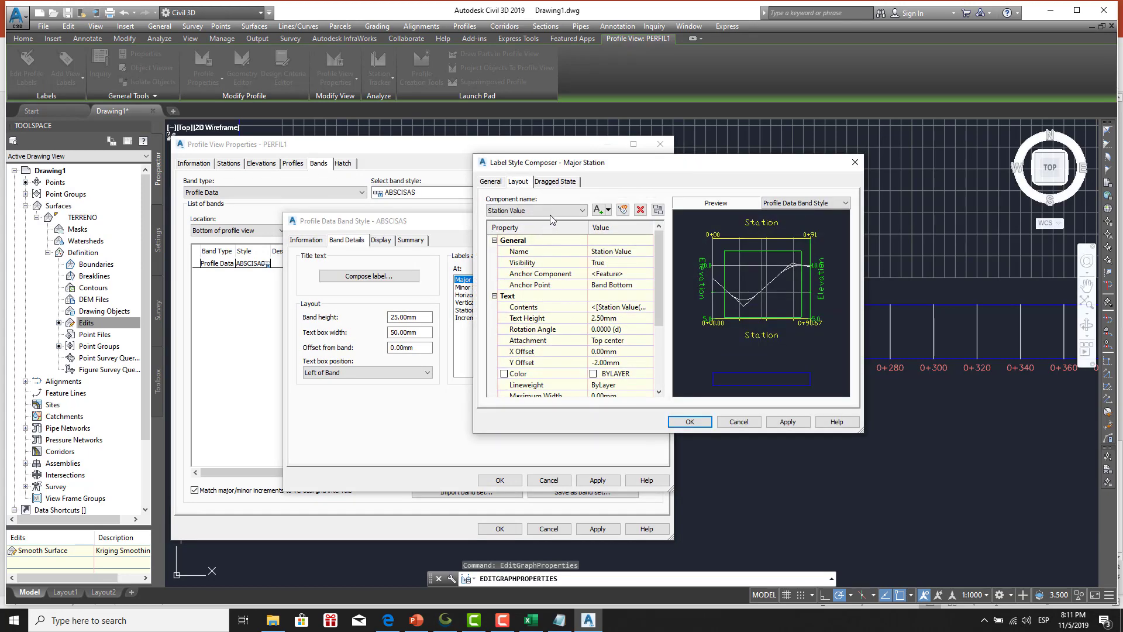
pyautogui.click(582, 213)
pyautogui.click(582, 213)
pyautogui.click(616, 330)
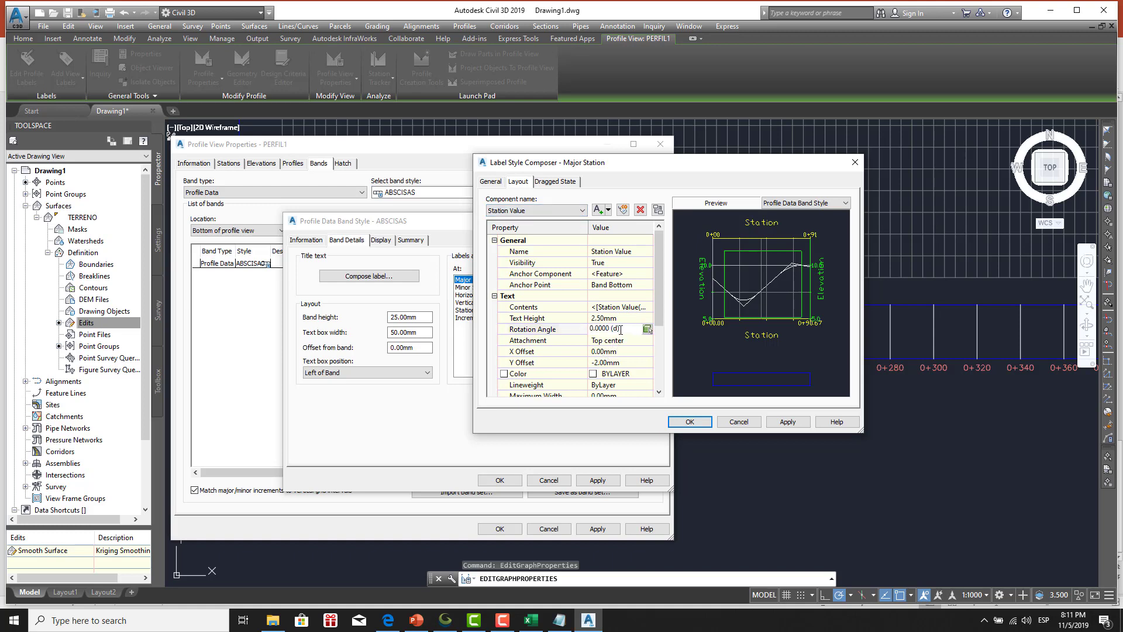
pyautogui.write('90')
pyautogui.click(690, 422)
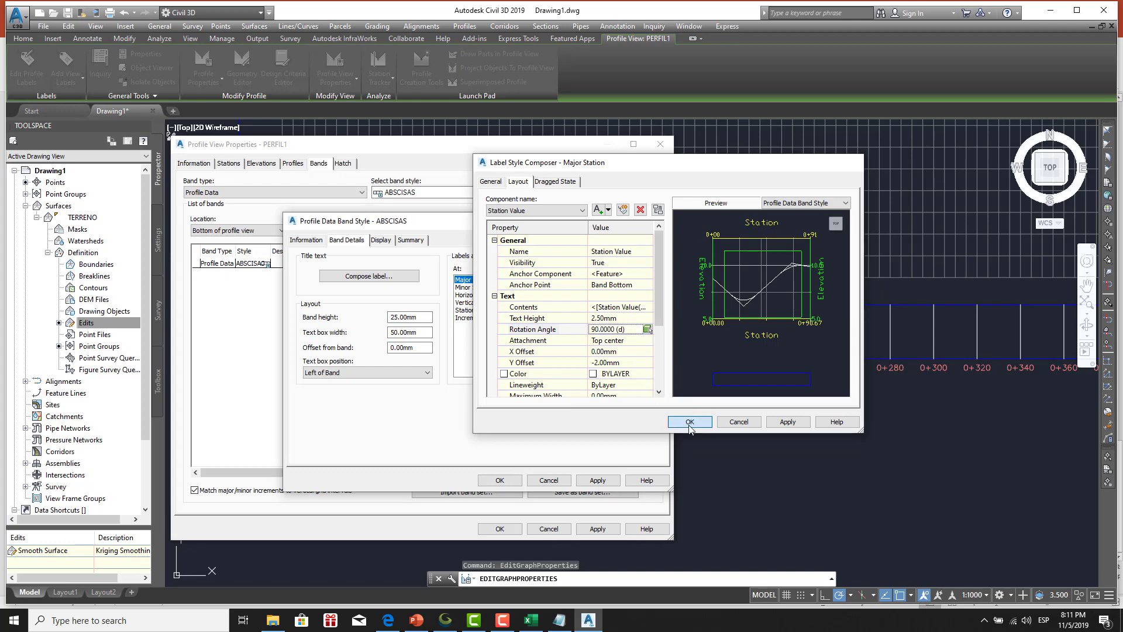
pyautogui.click(503, 484)
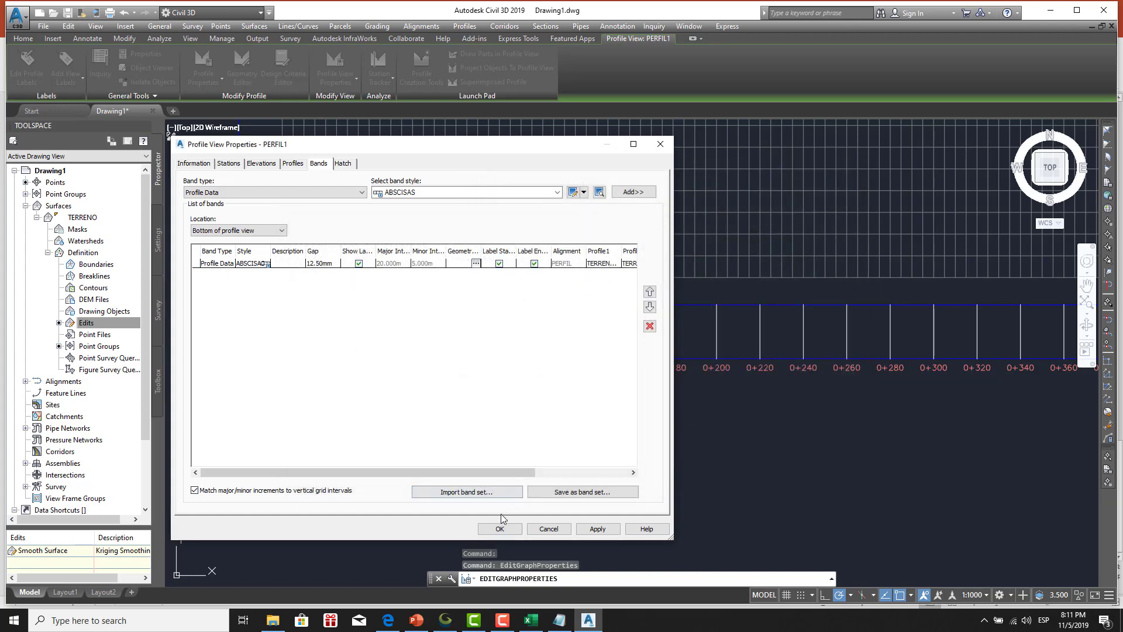
pyautogui.click(500, 529)
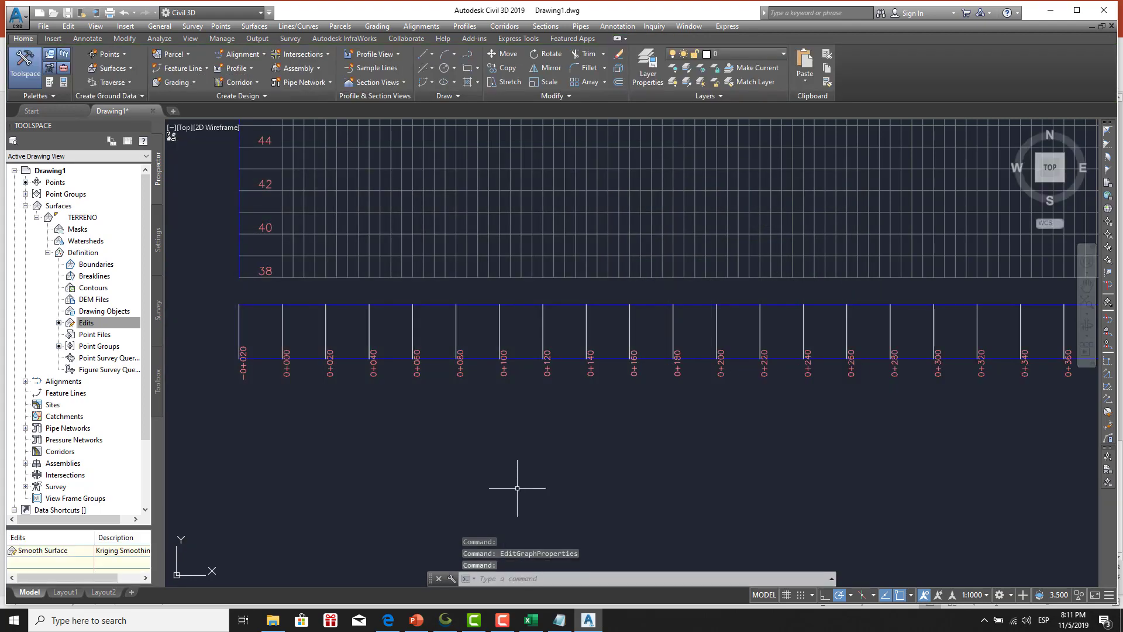
# Give the ABSCISAS major station label a 5 mm Y offset and apply it to PERFIL1.
pyautogui.scroll(2, 503, 357)
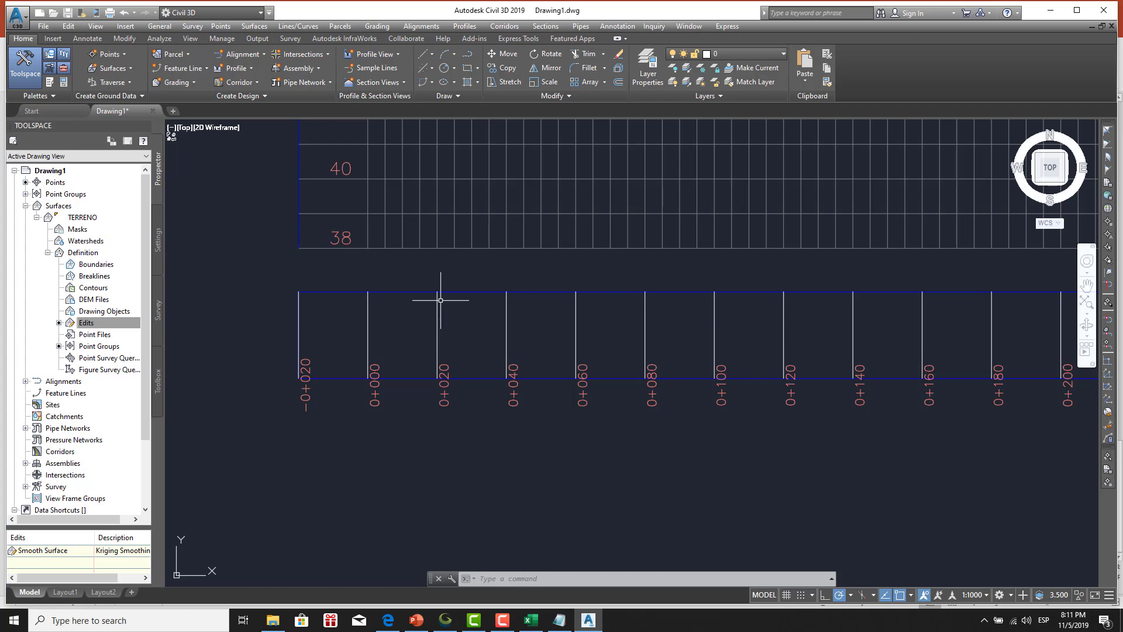
pyautogui.click(387, 377)
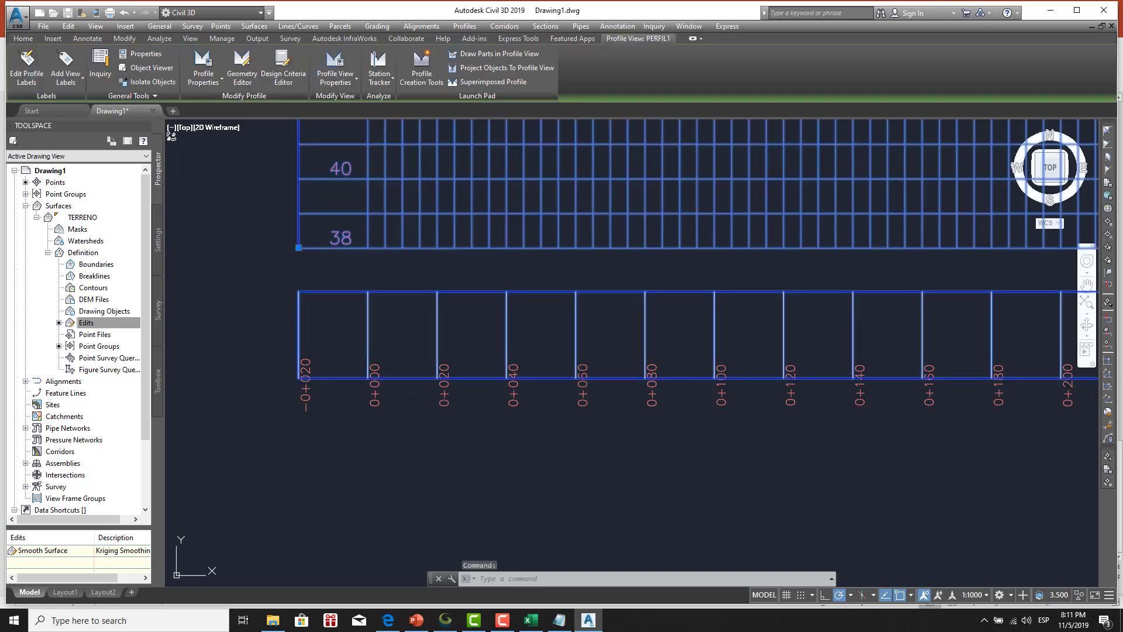
pyautogui.rightClick(401, 379)
pyautogui.click(447, 496)
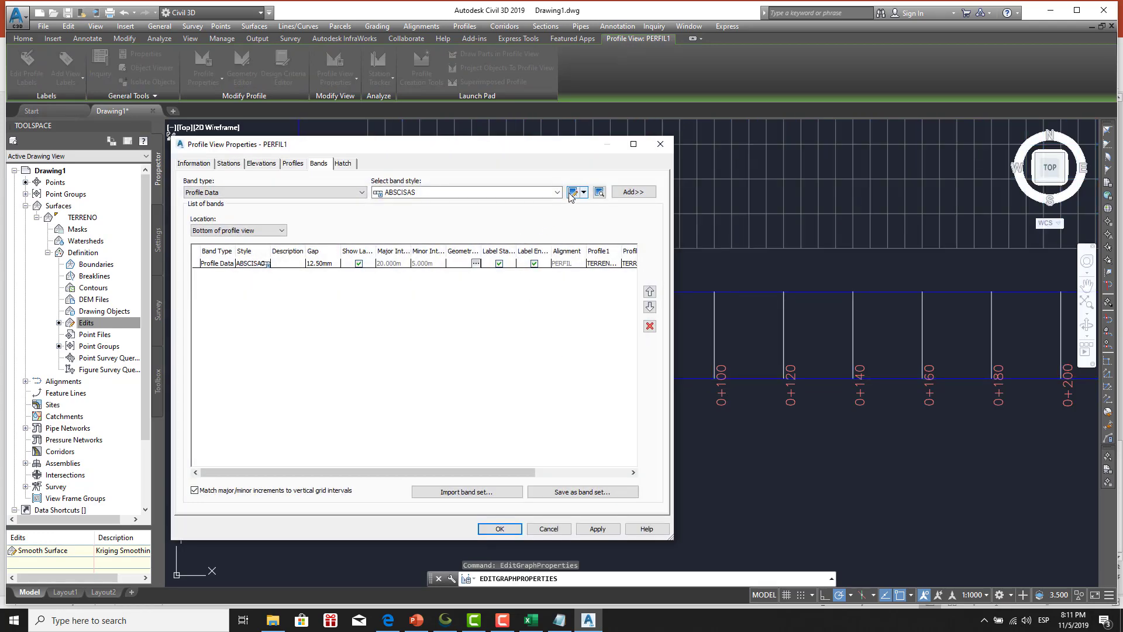
pyautogui.click(572, 193)
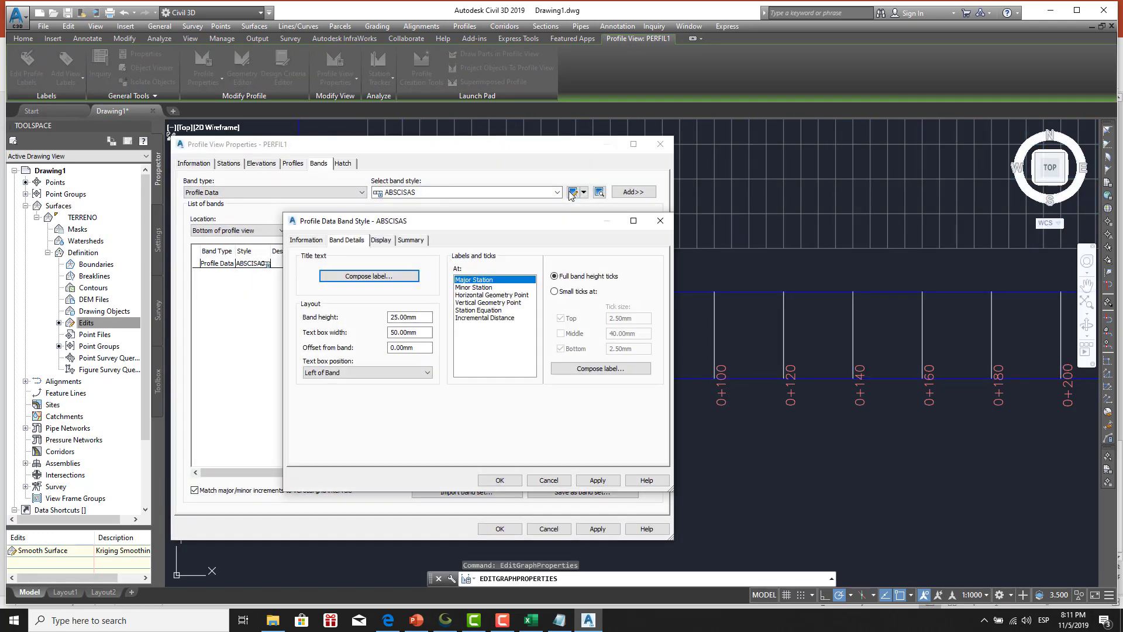
pyautogui.click(593, 368)
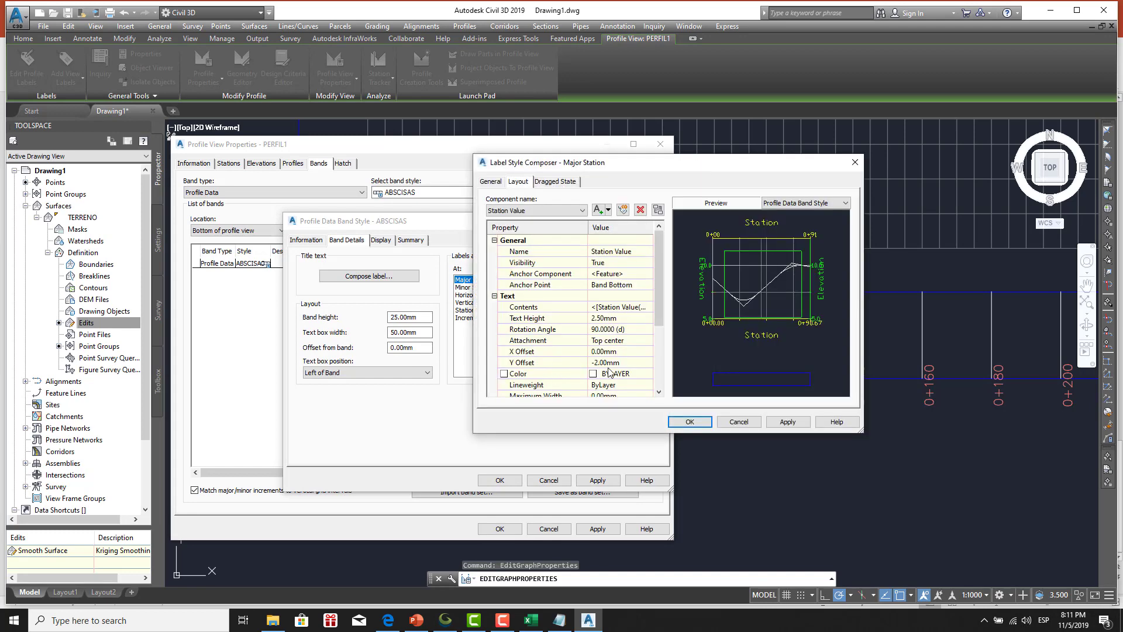
pyautogui.click(619, 363)
pyautogui.click(670, 423)
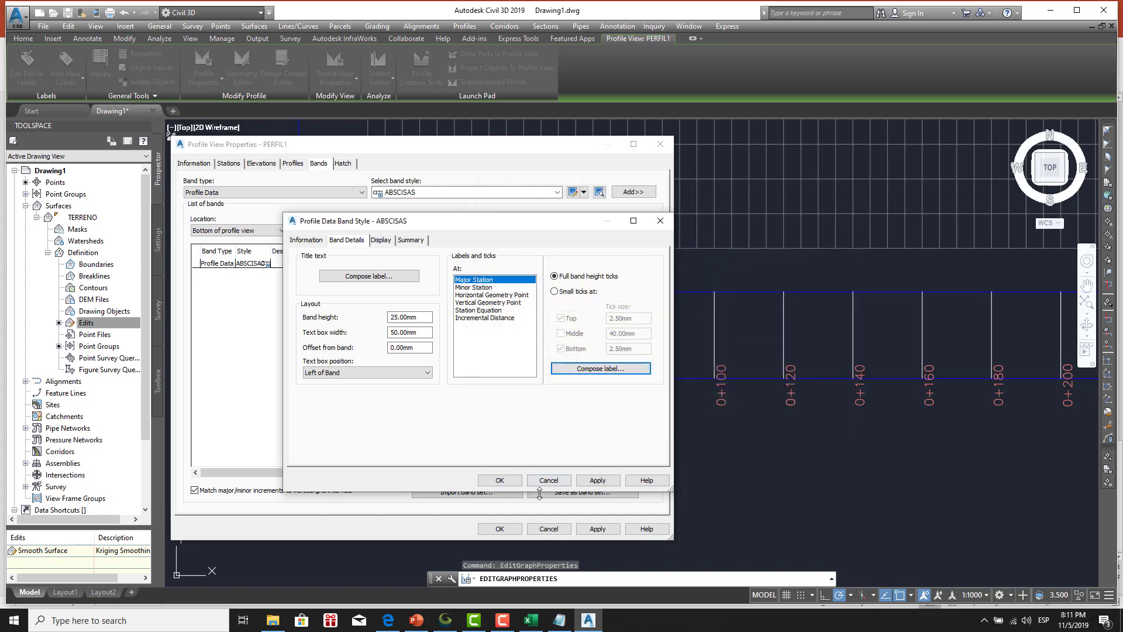
pyautogui.click(500, 480)
pyautogui.click(502, 528)
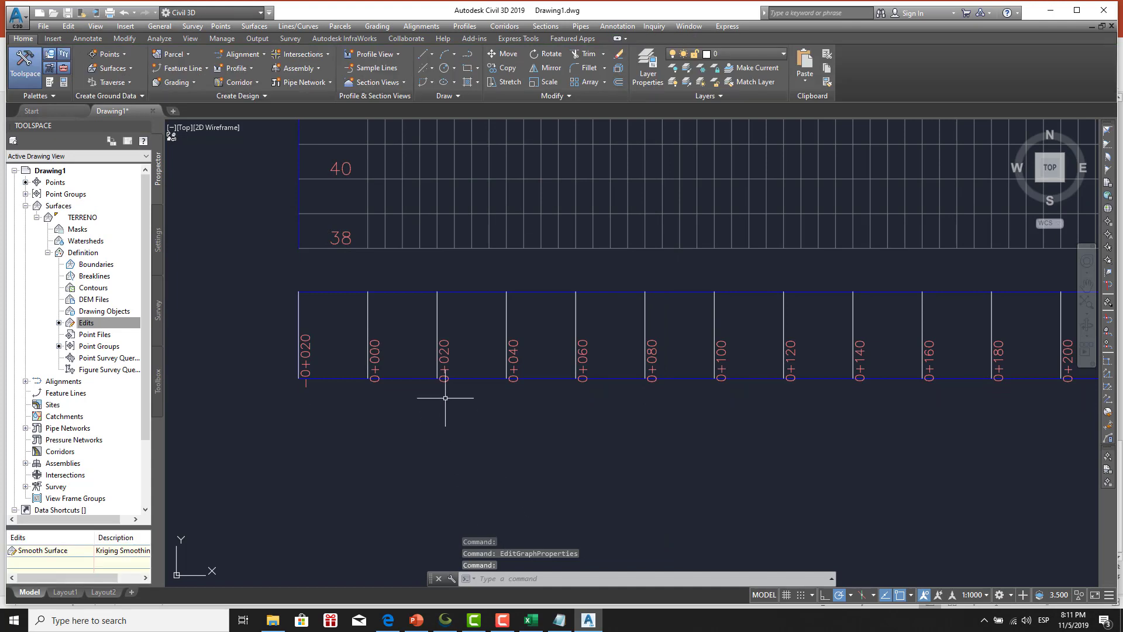
# Change the ABSCISAS major station label Y offset to 10 mm and apply it.
pyautogui.click(449, 380)
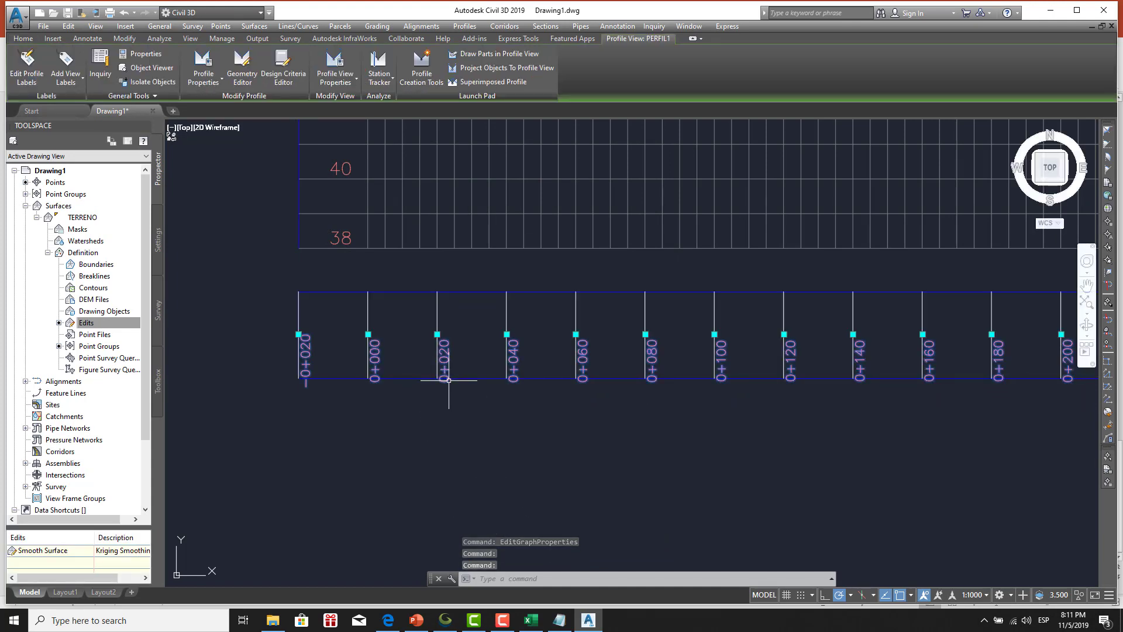
pyautogui.rightClick(449, 380)
pyautogui.moveTo(500, 443)
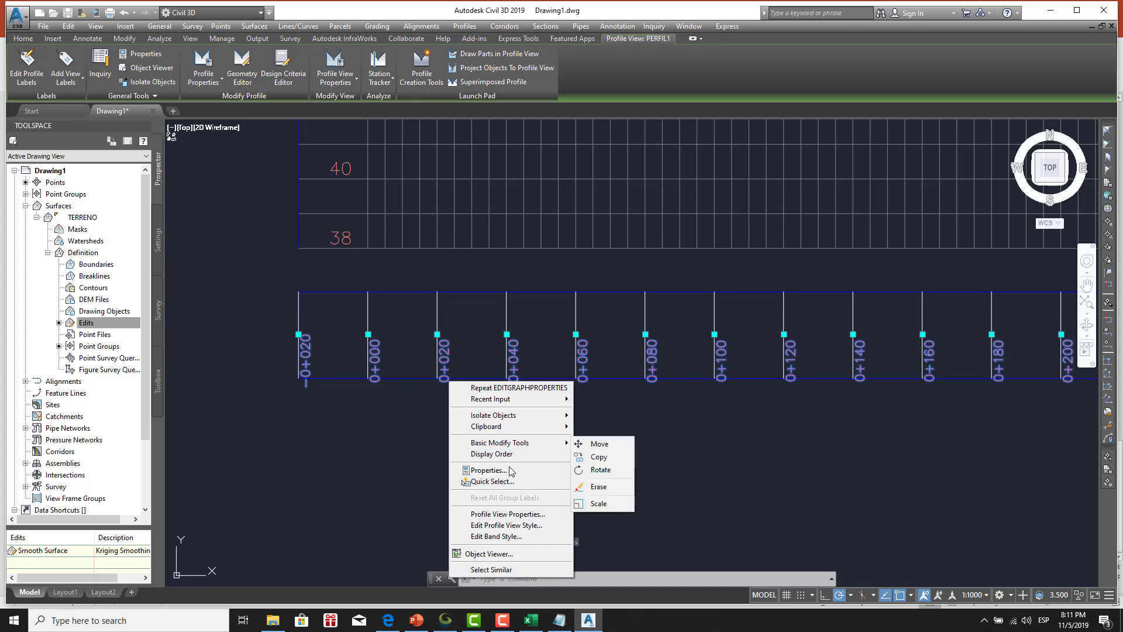
pyautogui.click(507, 514)
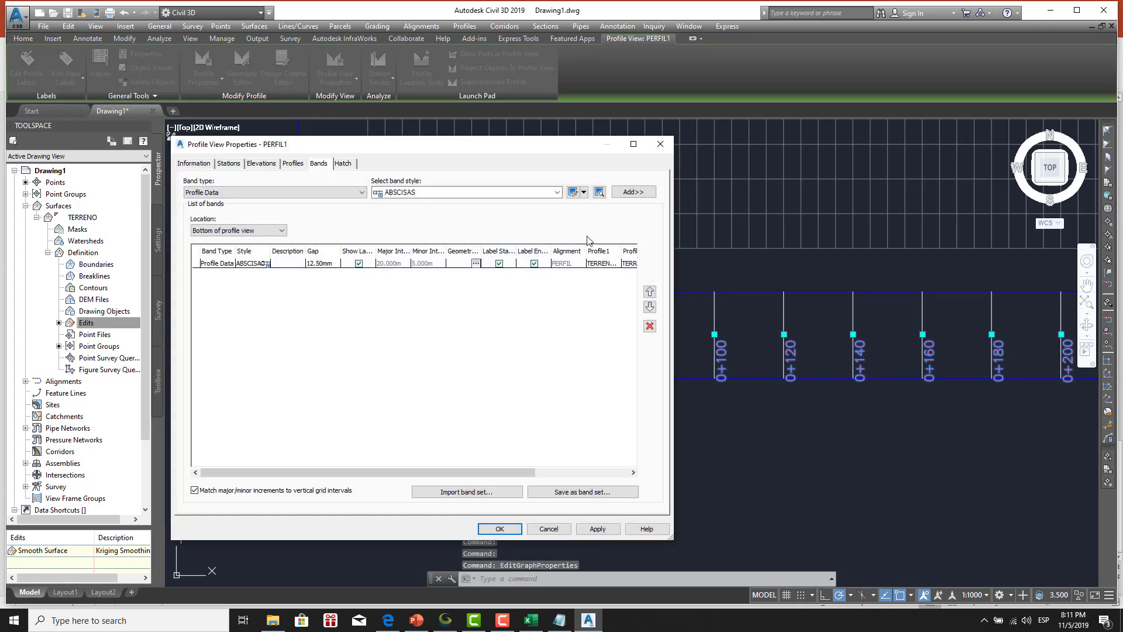
pyautogui.click(573, 192)
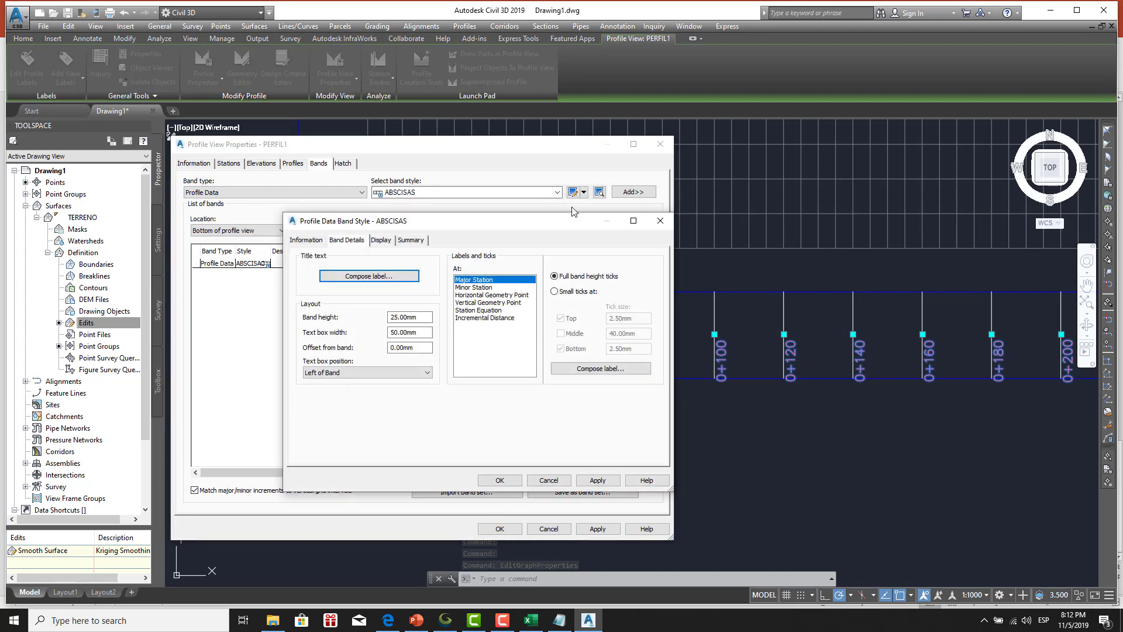
pyautogui.click(607, 372)
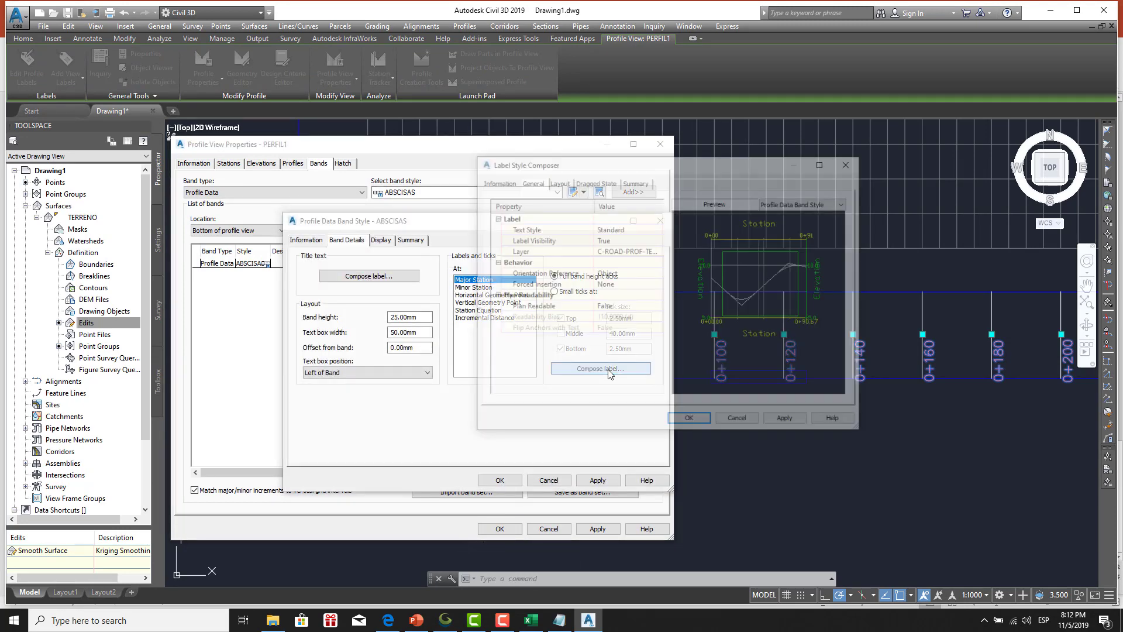
pyautogui.click(607, 363)
pyautogui.write('10')
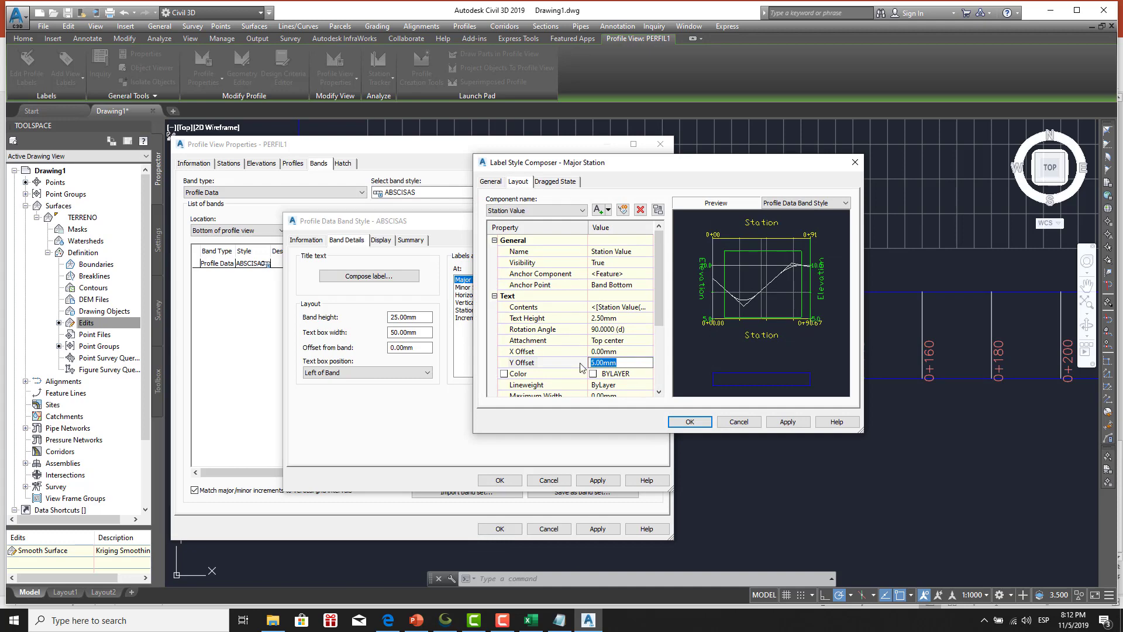
pyautogui.click(677, 420)
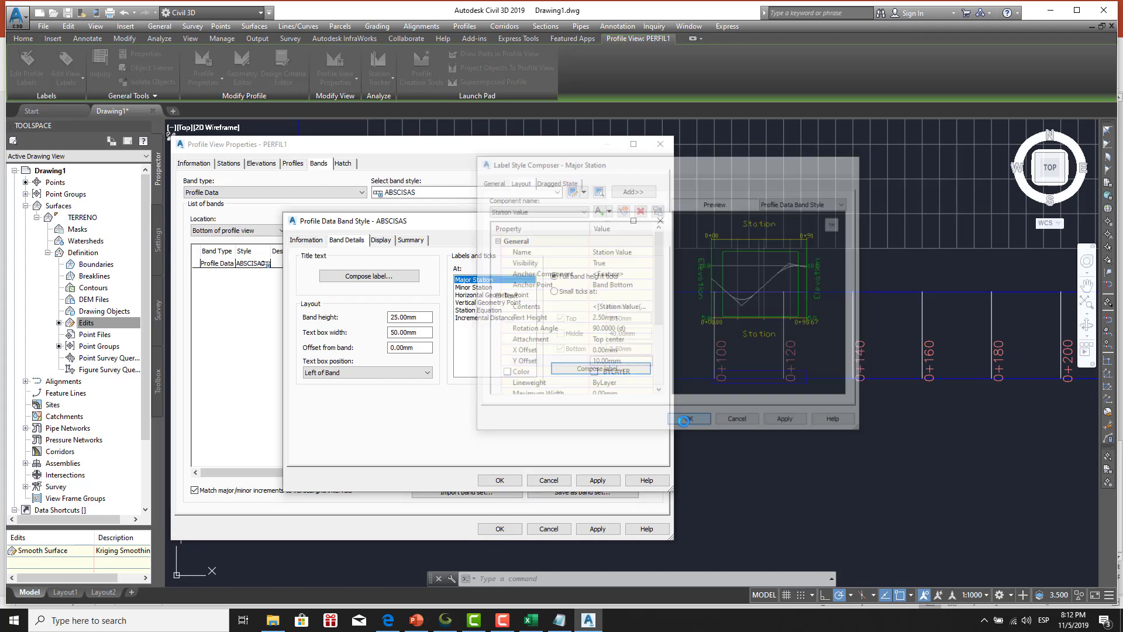
pyautogui.click(515, 480)
pyautogui.click(498, 529)
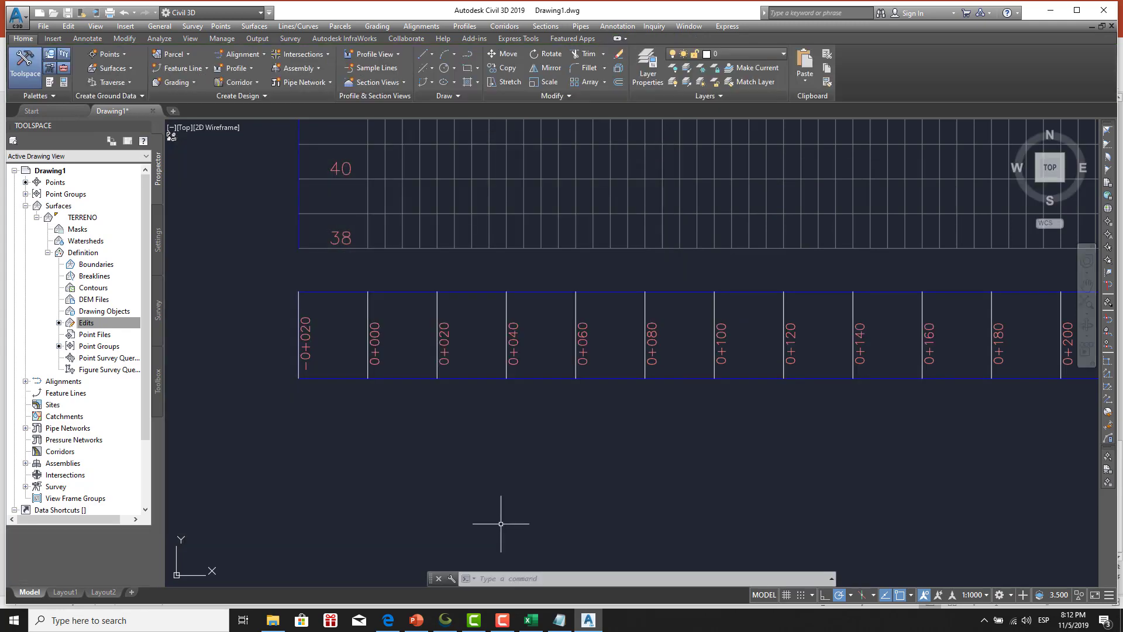
# Zoom to inspect the station labels and bring up PERFIL1's context menu.
pyautogui.scroll(-4, 479, 445)
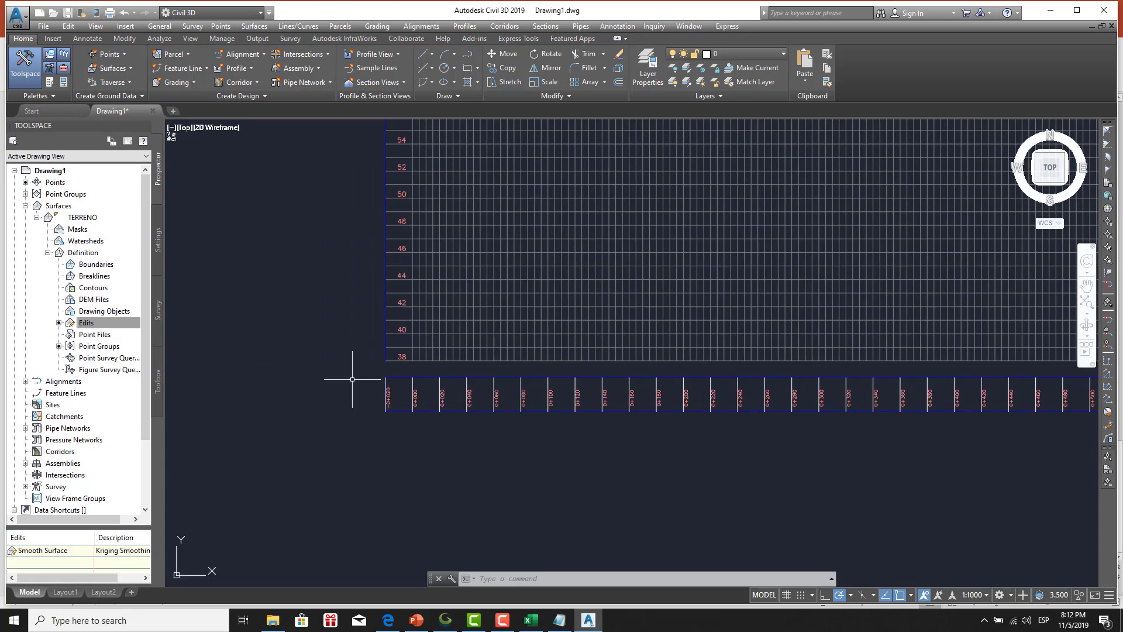
pyautogui.scroll(5, 380, 415)
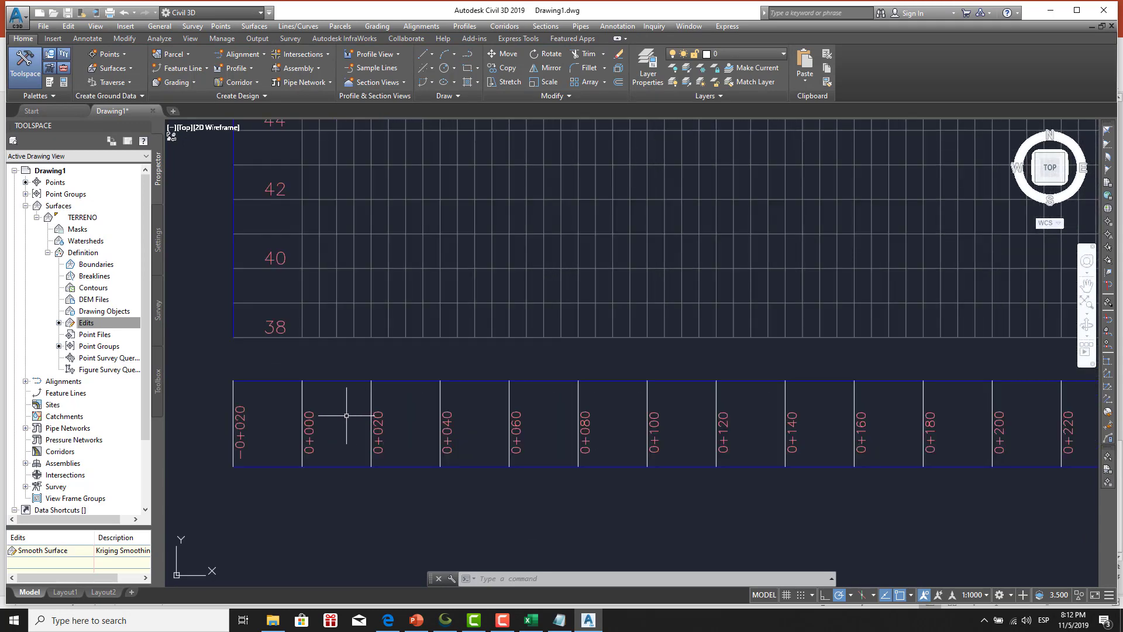
pyautogui.click(435, 386)
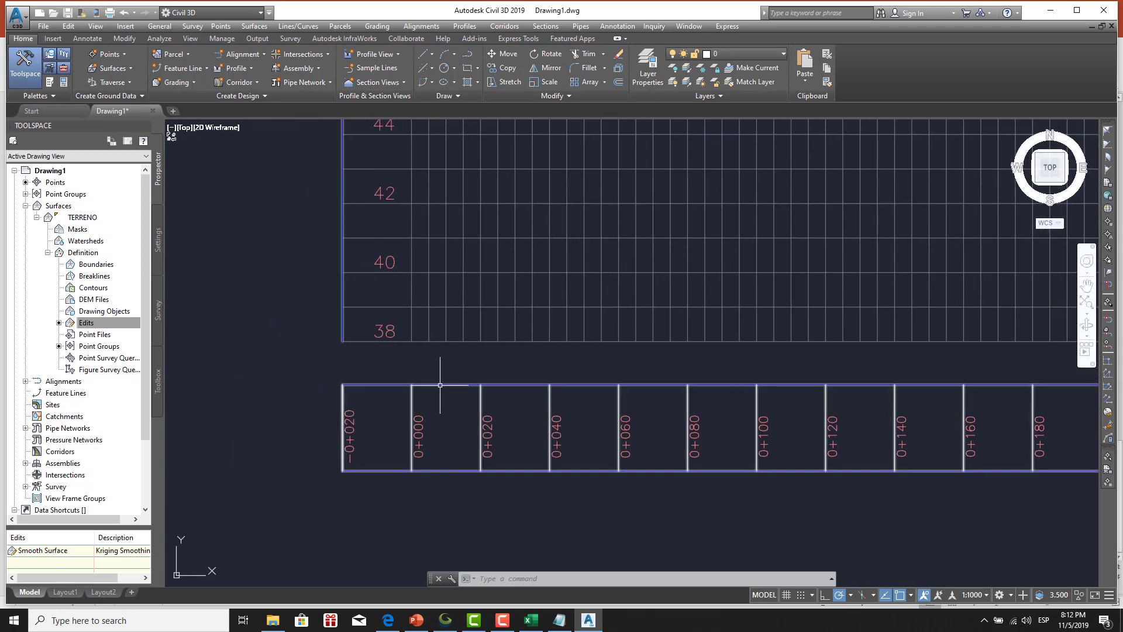
pyautogui.rightClick(440, 391)
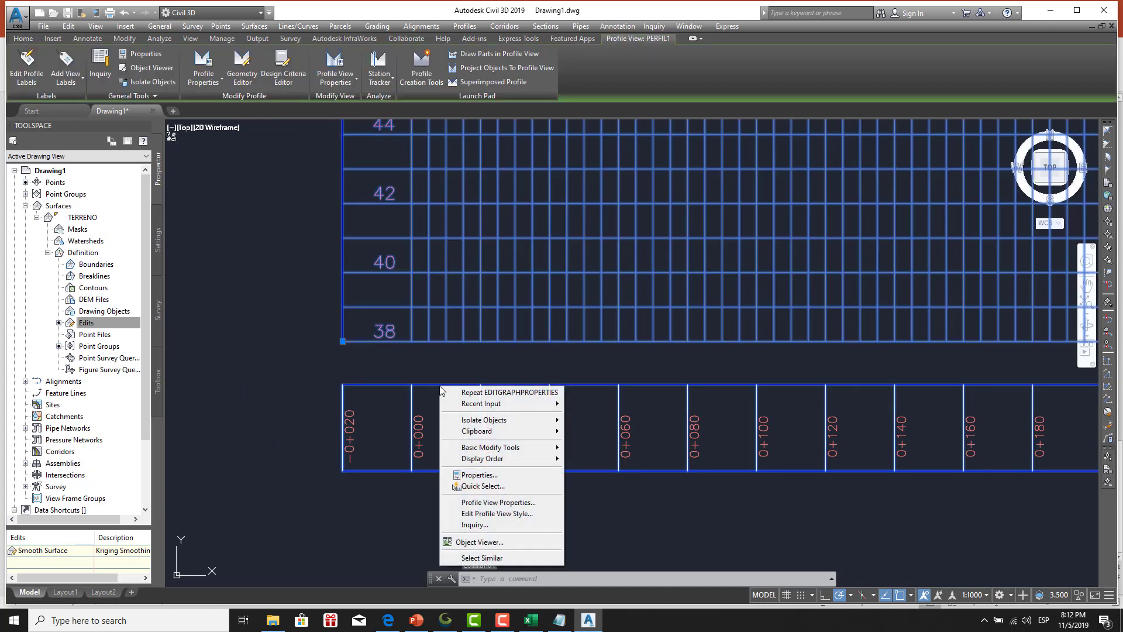
# Turn on the ABSCISAS band title box and title text display, then apply.
pyautogui.click(493, 502)
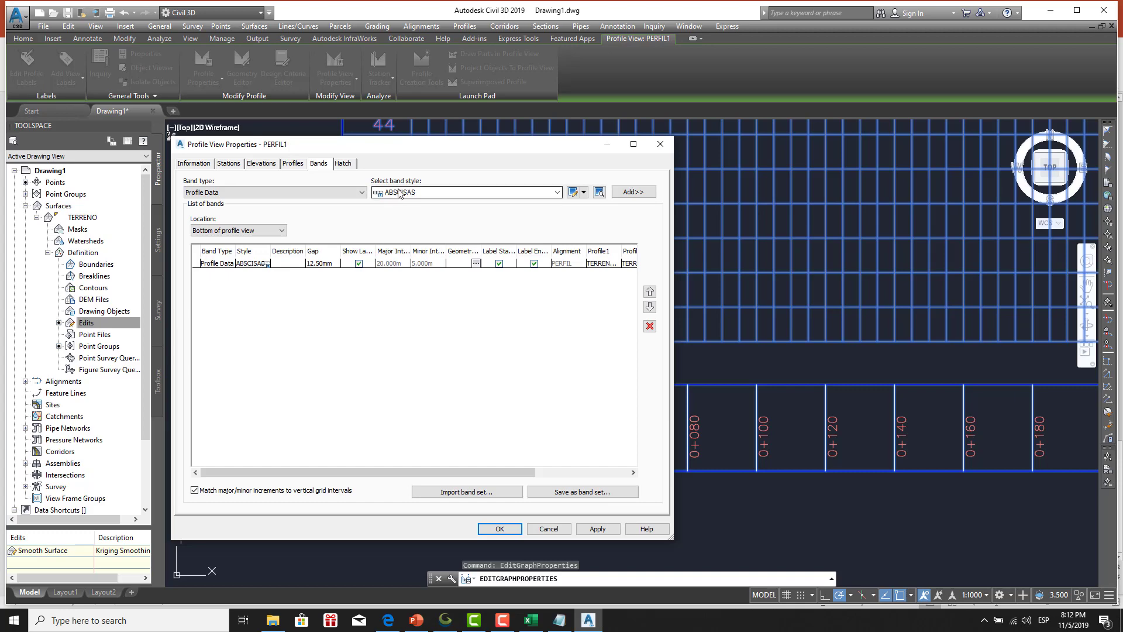
pyautogui.click(573, 193)
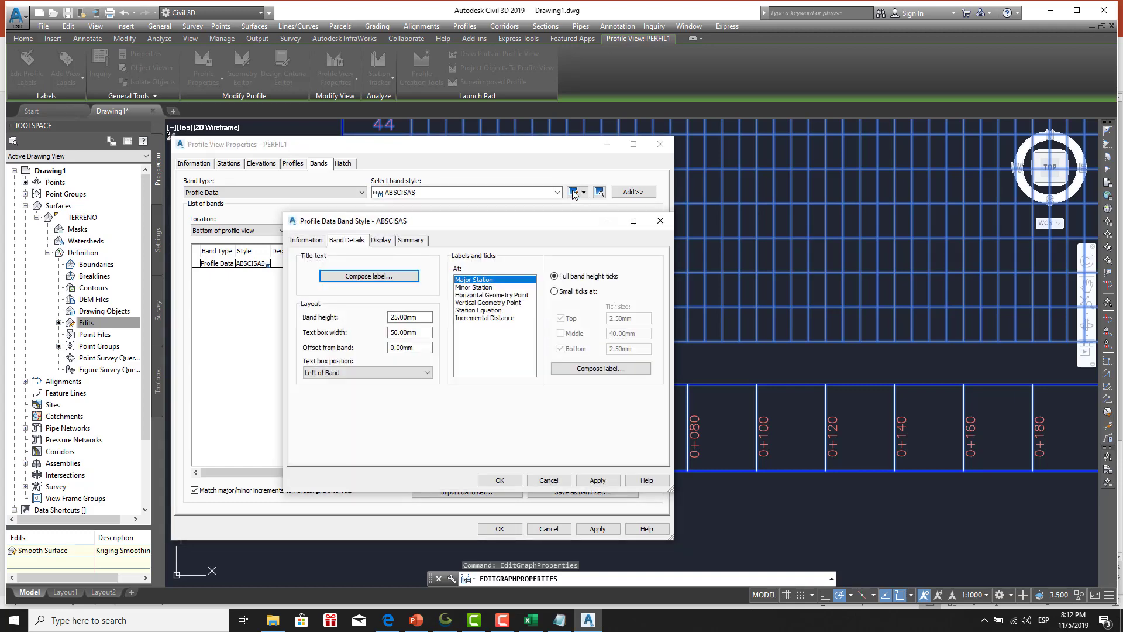
pyautogui.click(379, 242)
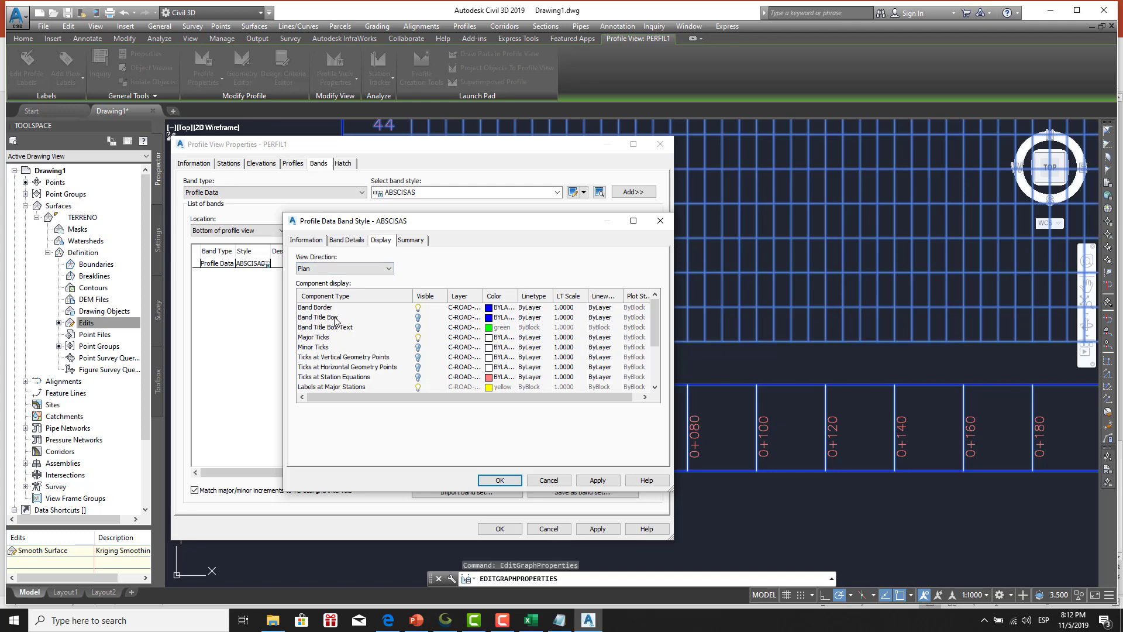
pyautogui.click(419, 321)
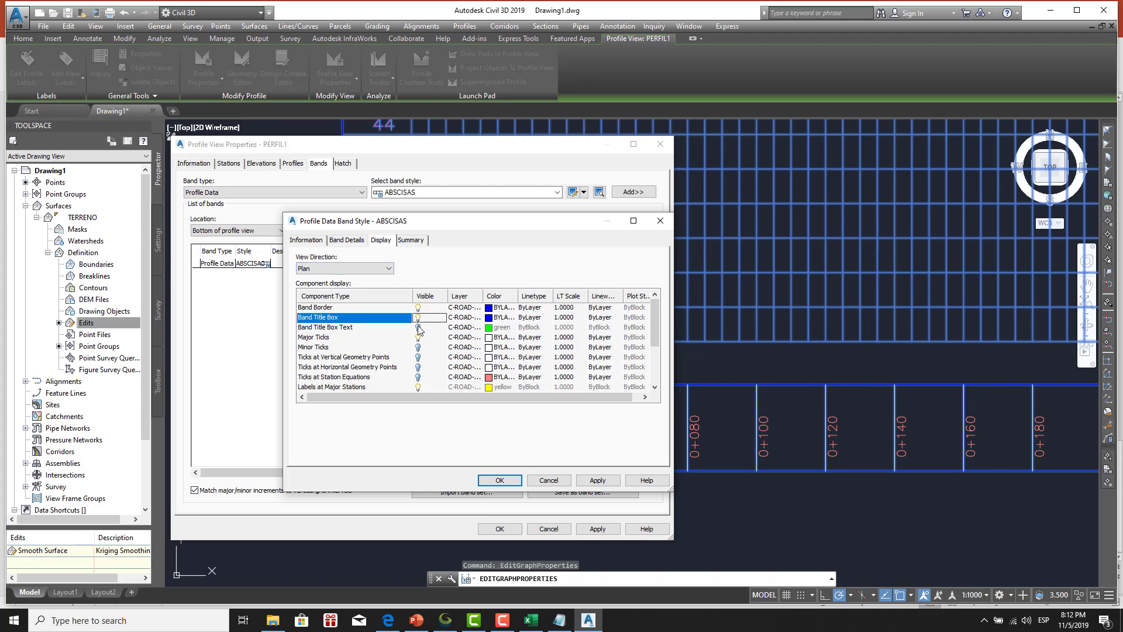
pyautogui.click(418, 328)
pyautogui.click(510, 483)
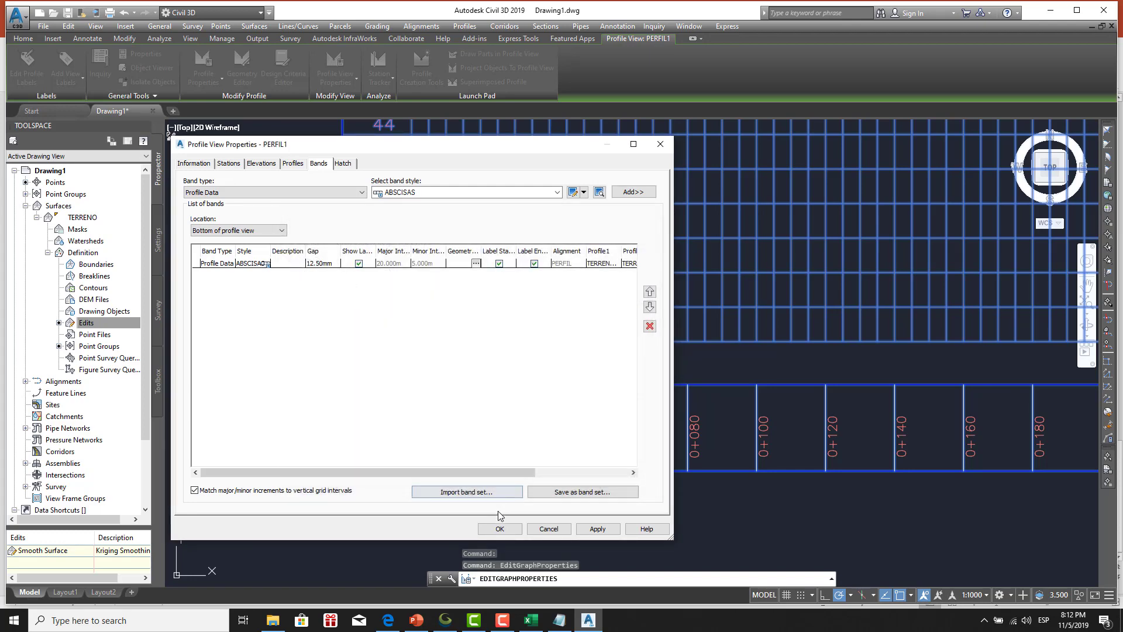
pyautogui.click(500, 528)
pyautogui.scroll(-2, 431, 474)
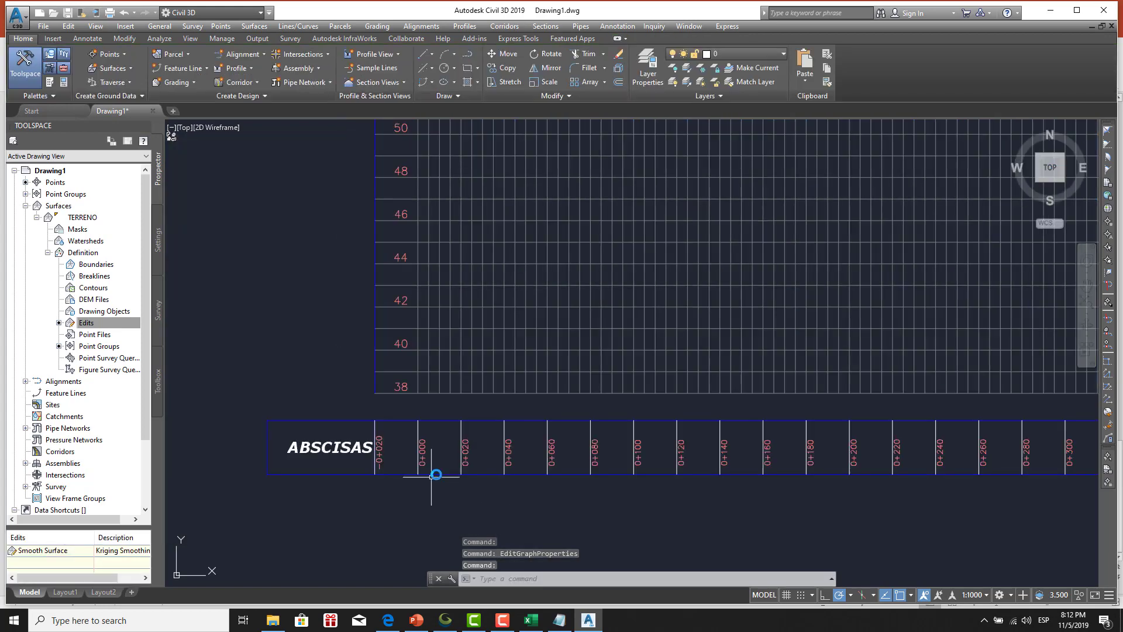
pyautogui.moveTo(432, 471); pyautogui.dragTo(464, 426, button='middle')
pyautogui.scroll(4, 403, 430)
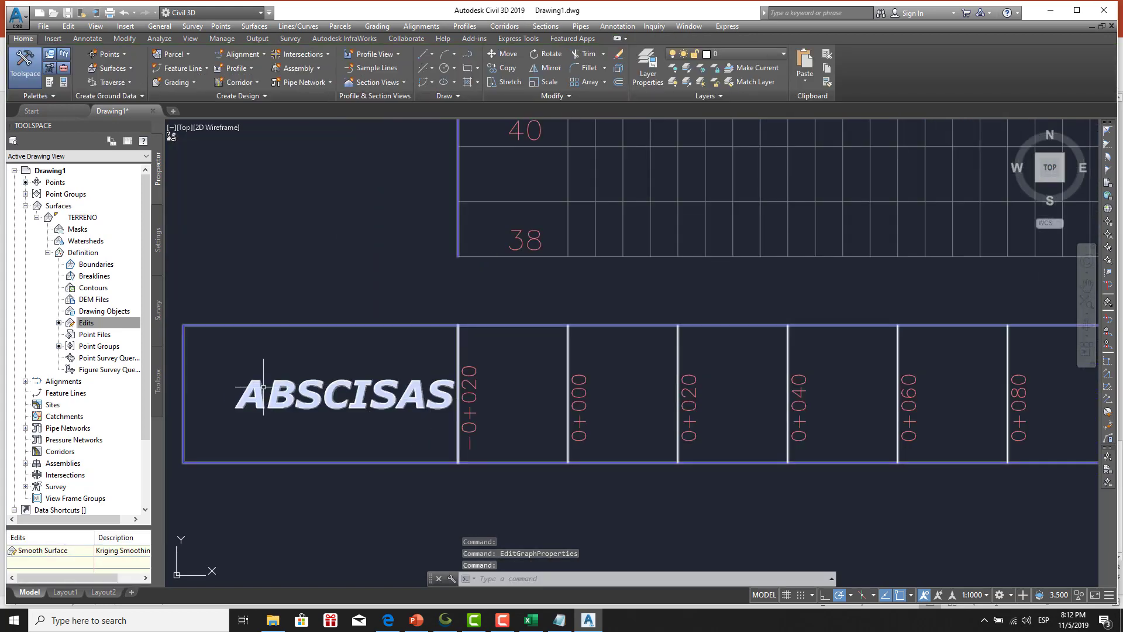
pyautogui.scroll(-2, 370, 393)
pyautogui.scroll(-2, 370, 393)
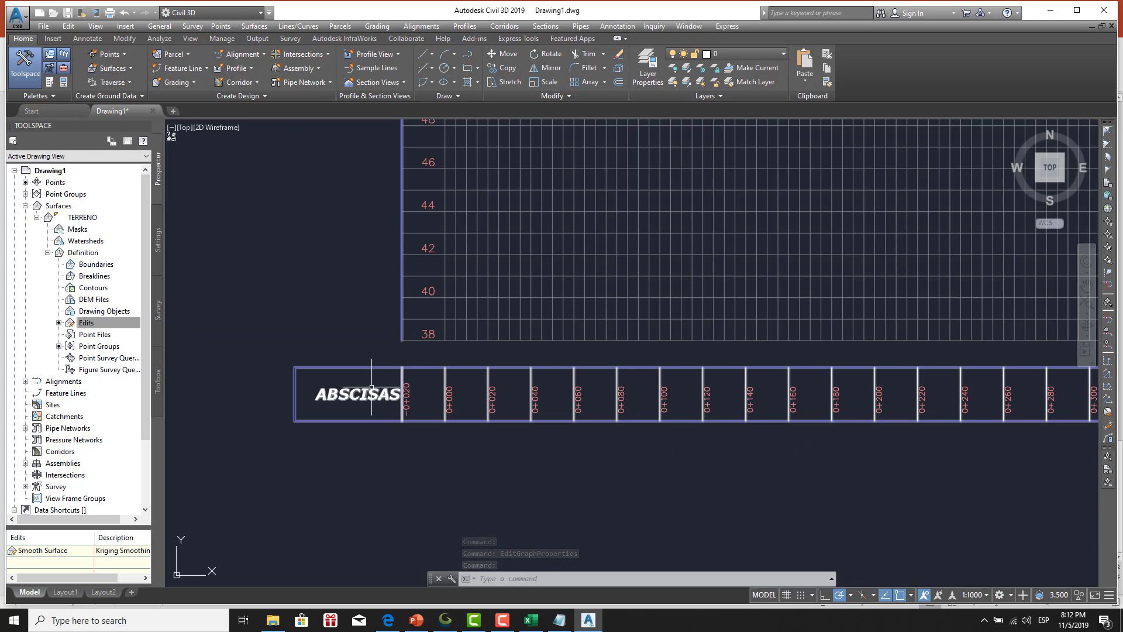
pyautogui.moveTo(376, 382); pyautogui.dragTo(369, 369, button='middle')
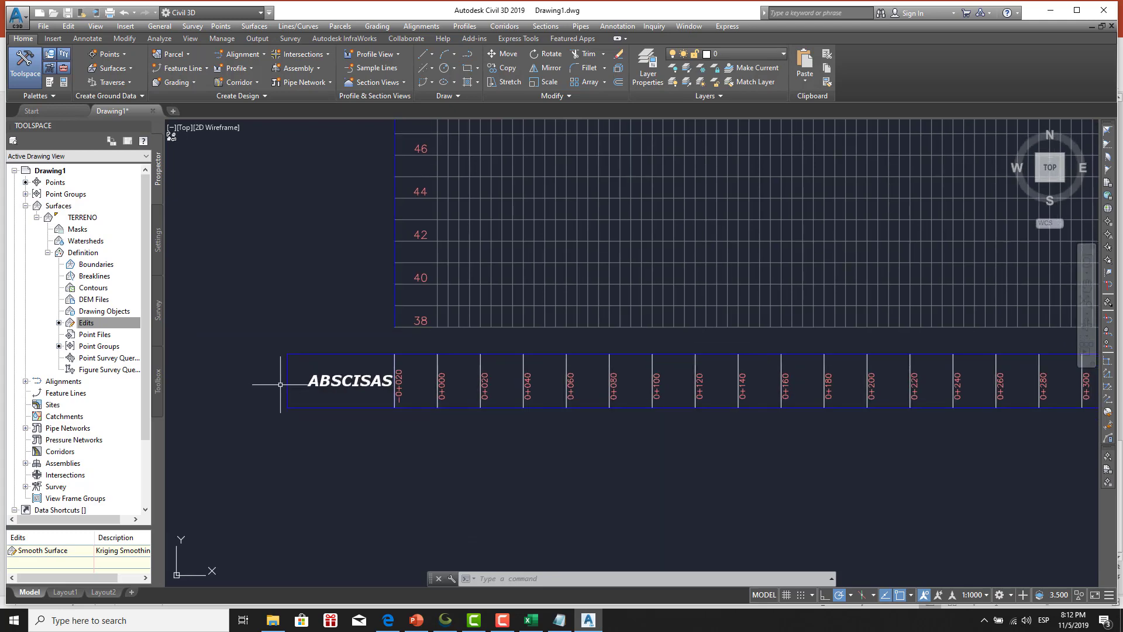
# Open the ABSCISAS band style's band details from PERFIL1's properties.
pyautogui.click(380, 408)
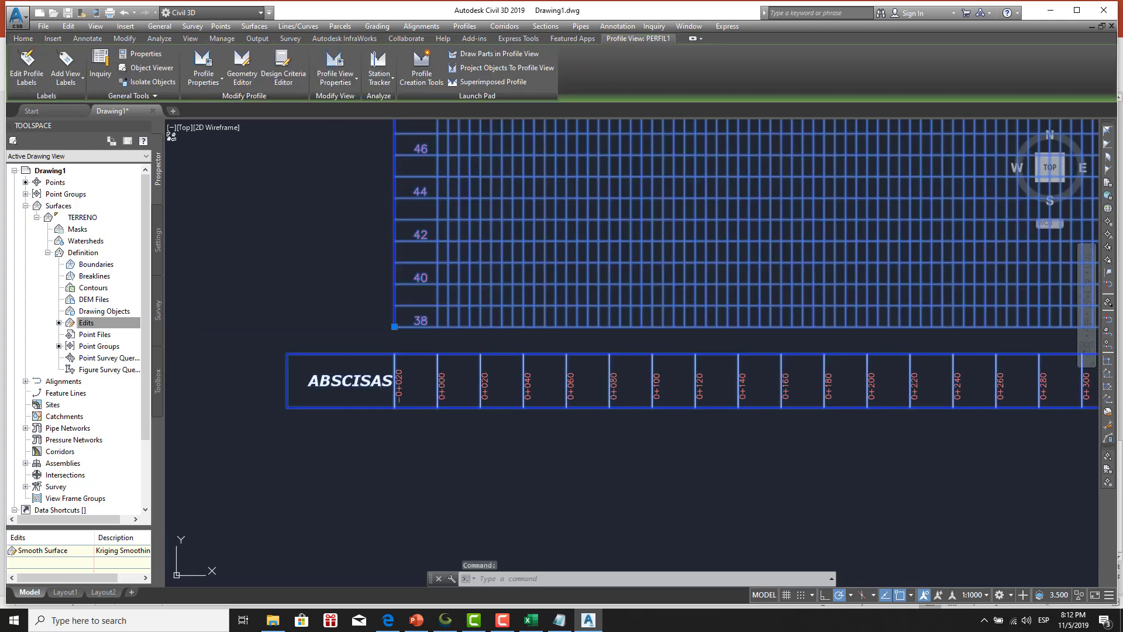
pyautogui.rightClick(380, 409)
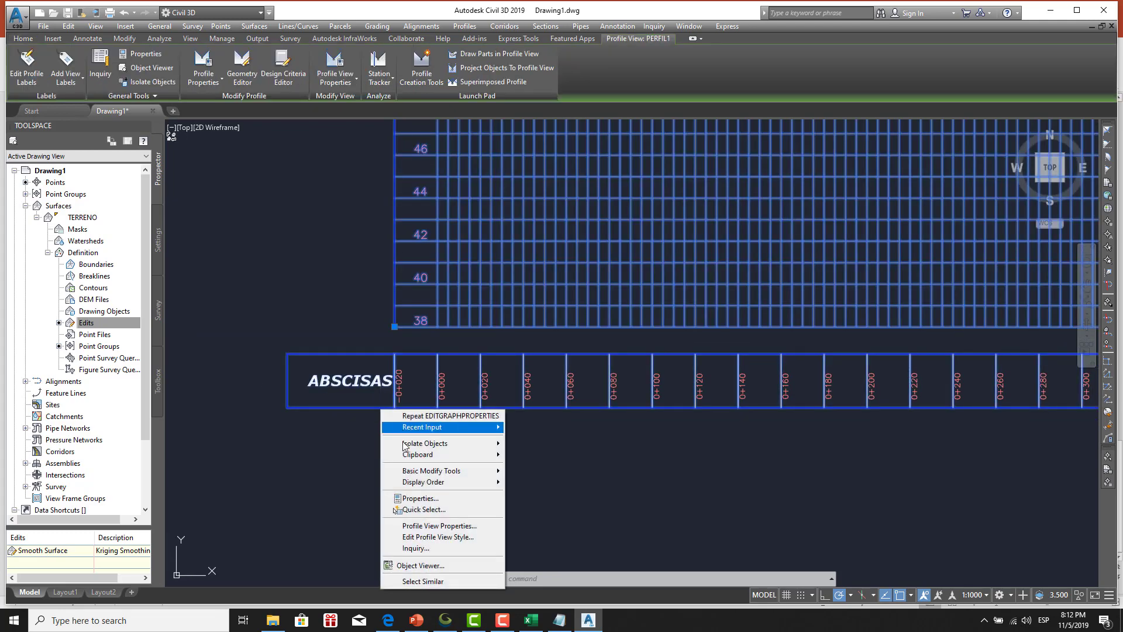
pyautogui.click(433, 526)
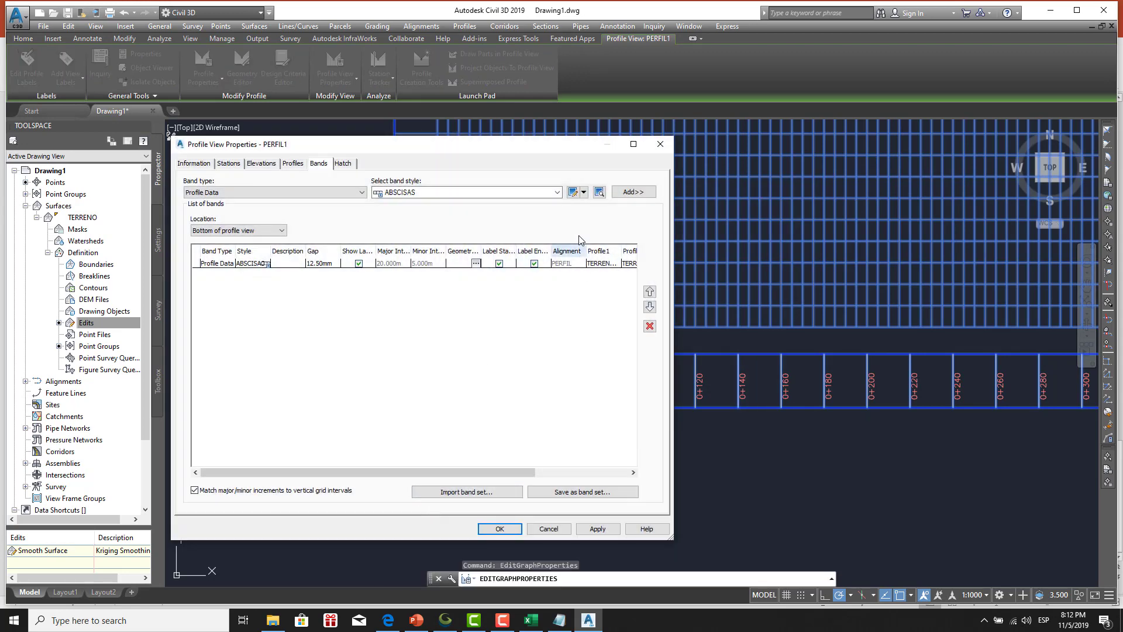
pyautogui.click(573, 192)
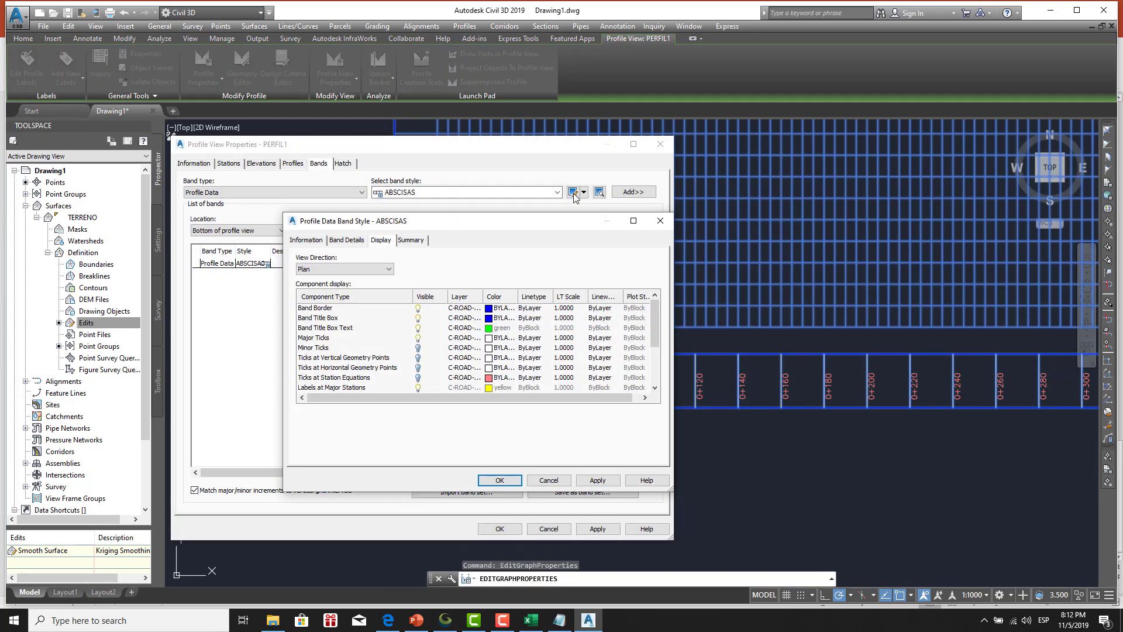
pyautogui.click(353, 241)
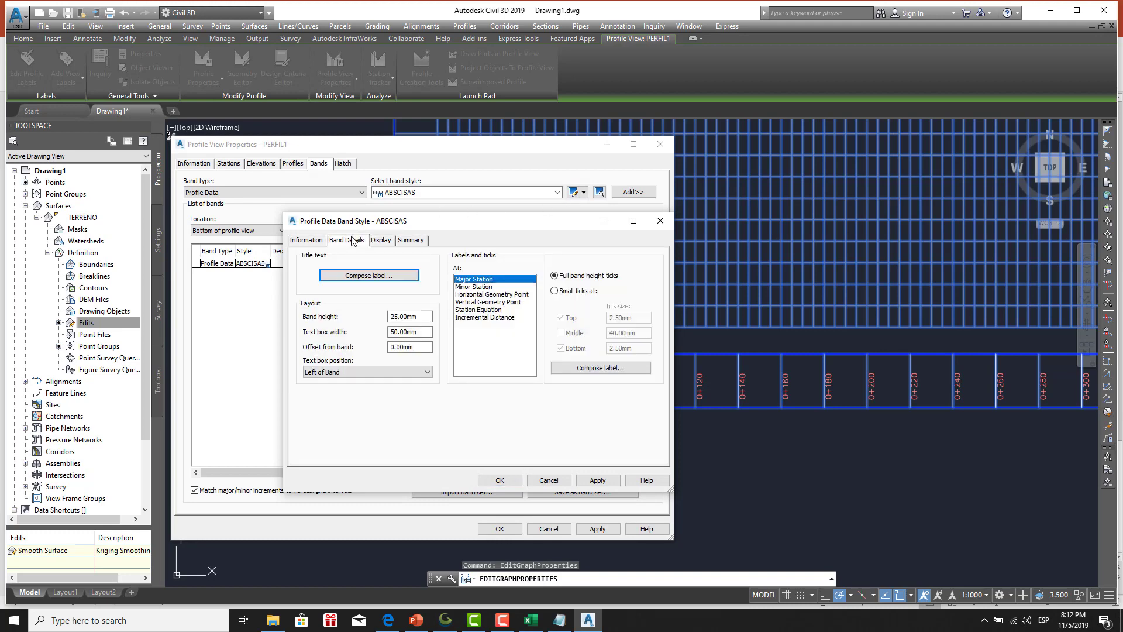
pyautogui.click(591, 368)
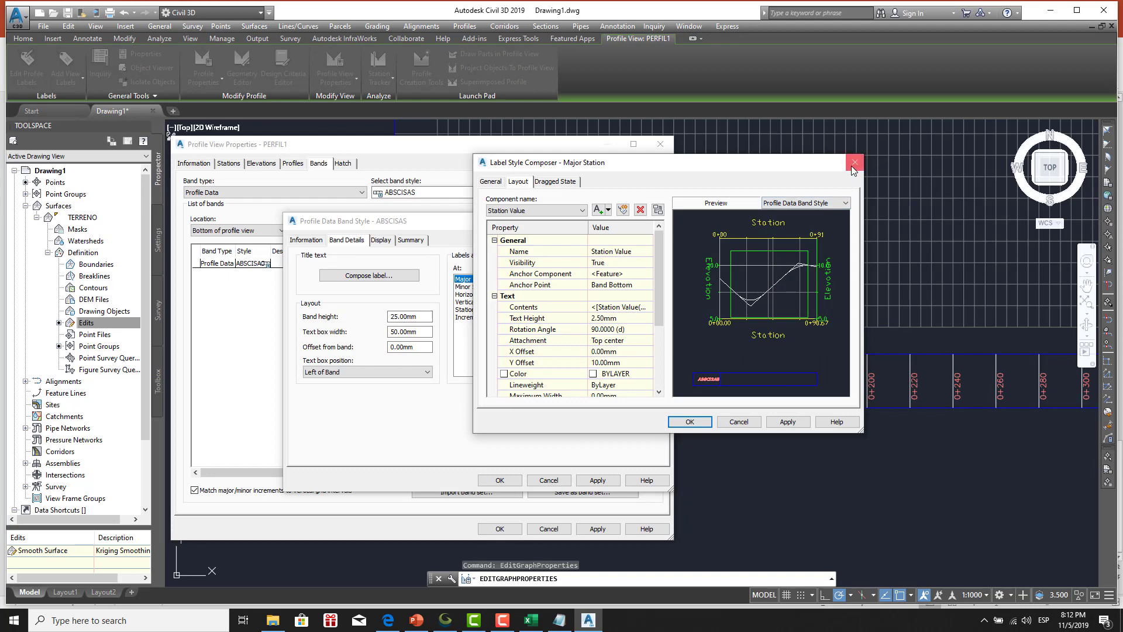
pyautogui.click(852, 166)
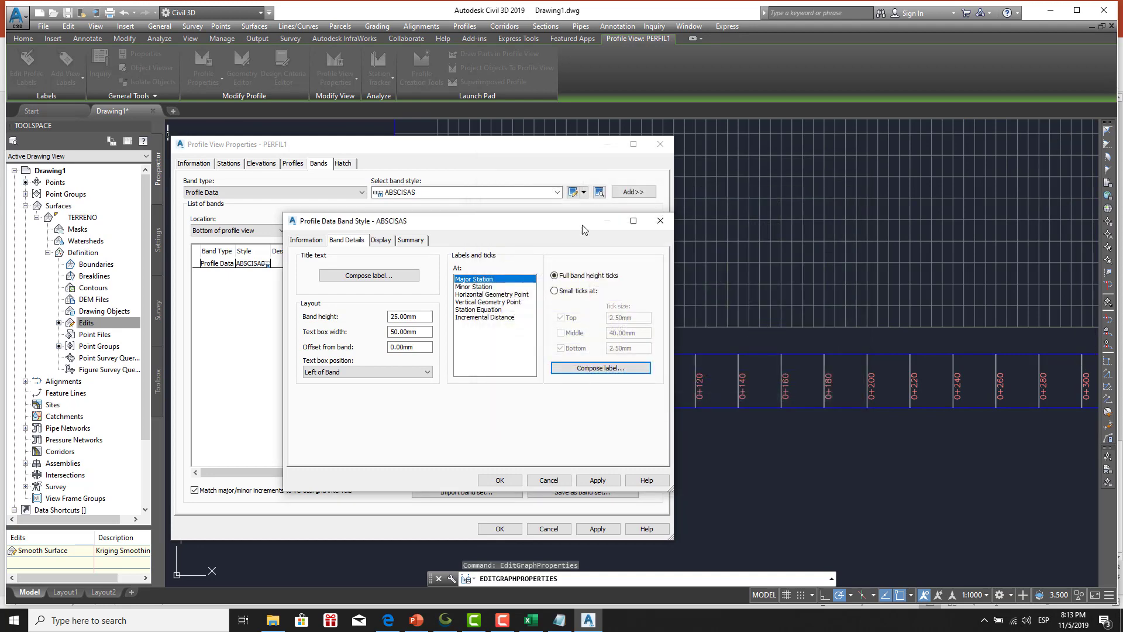
# Set the band title label's X offset to -5 and apply the changes.
pyautogui.click(392, 275)
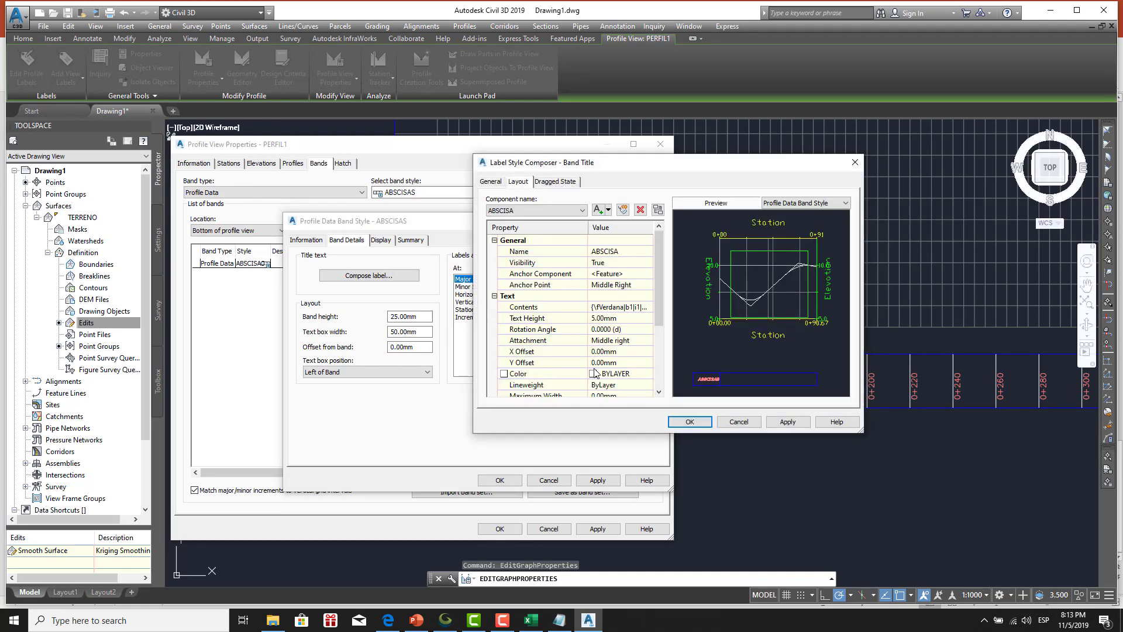
pyautogui.click(622, 351)
pyautogui.write('-5')
pyautogui.click(680, 423)
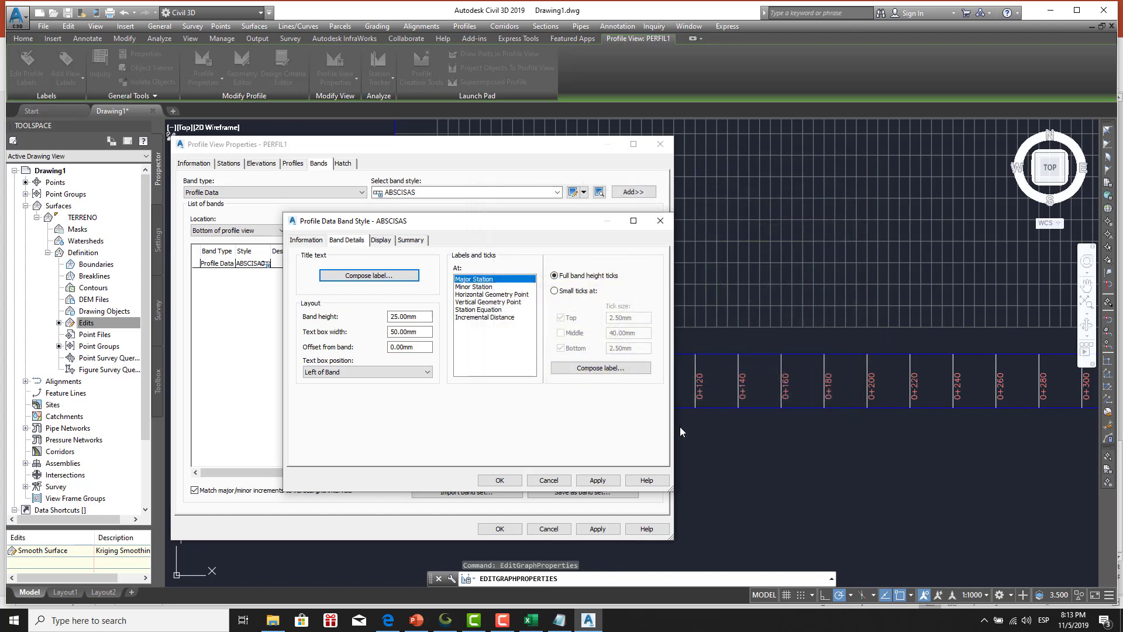
pyautogui.click(501, 479)
pyautogui.click(501, 527)
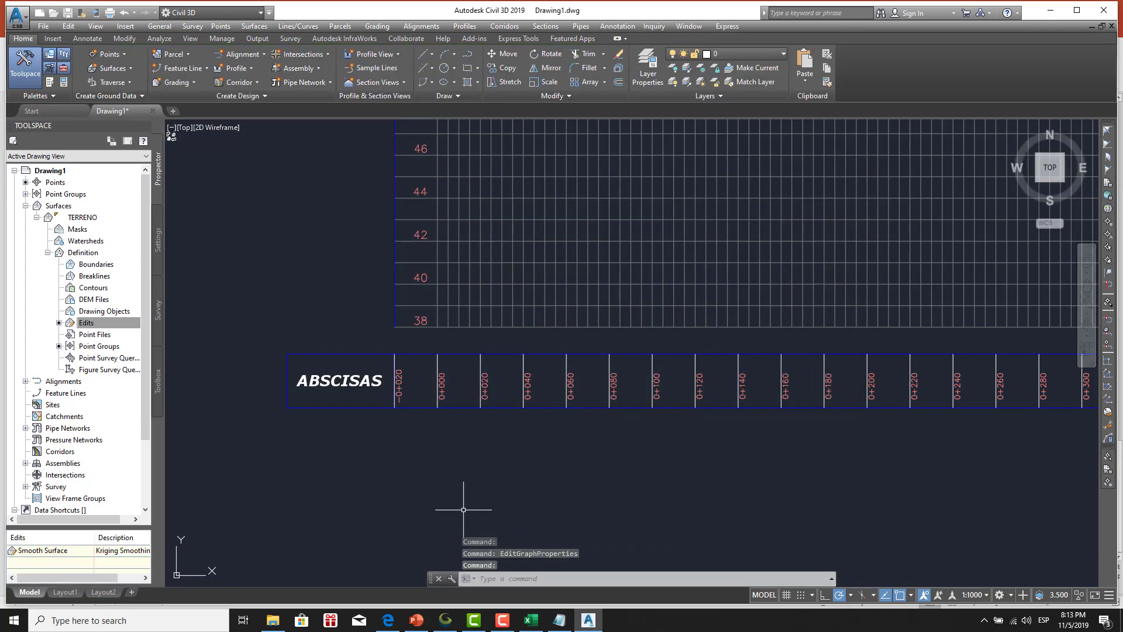
pyautogui.scroll(-1, 445, 463)
pyautogui.scroll(-1, 346, 403)
pyautogui.scroll(-2, 343, 376)
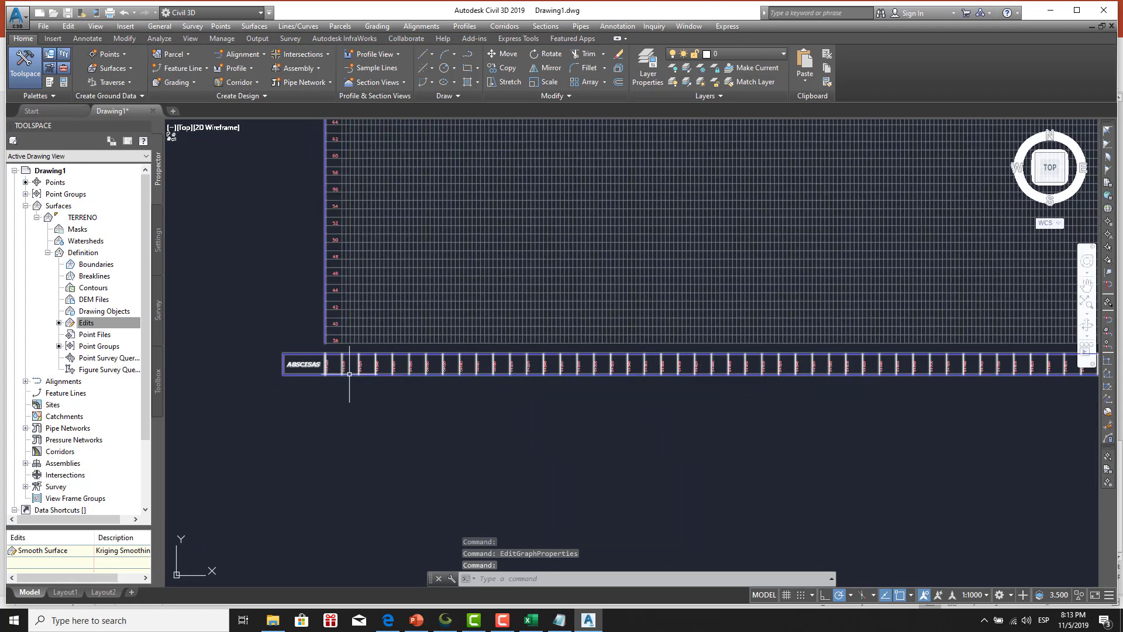
pyautogui.scroll(-1, 350, 375)
pyautogui.scroll(-1, 333, 427)
pyautogui.scroll(-1, 354, 388)
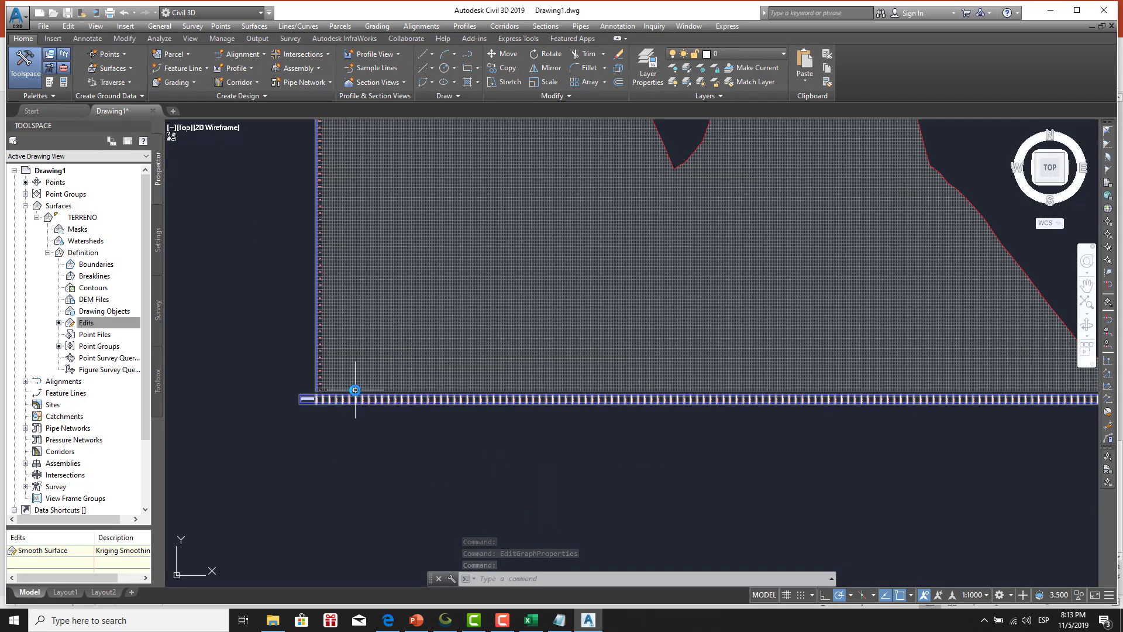
pyautogui.scroll(-1, 349, 403)
pyautogui.scroll(-1, 349, 404)
pyautogui.scroll(-1, 334, 427)
pyautogui.scroll(-1, 371, 388)
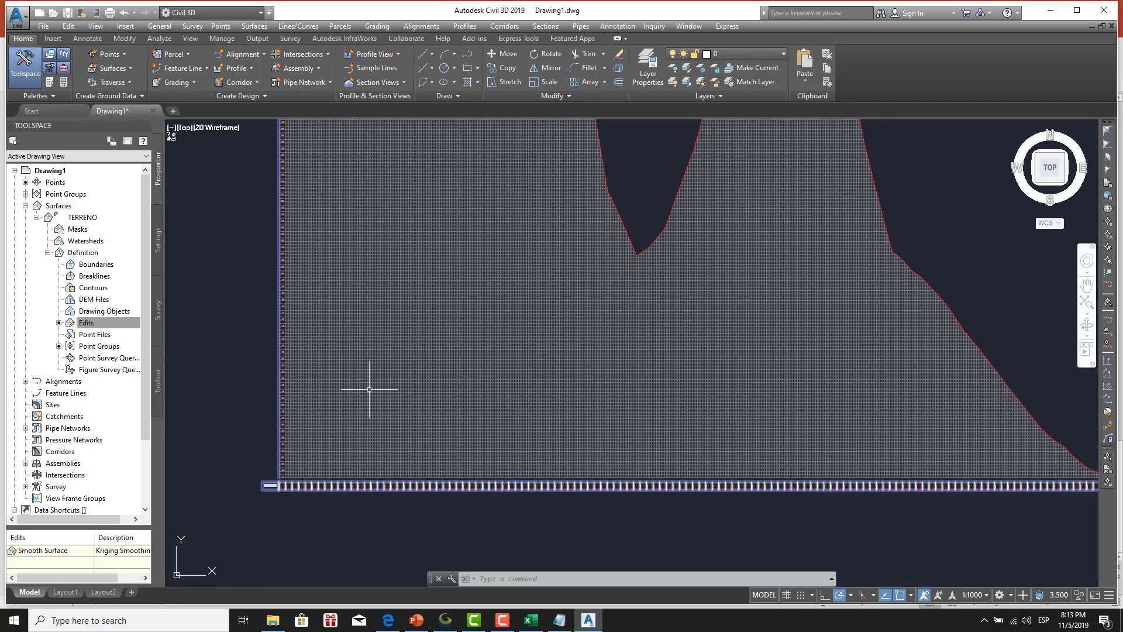
pyautogui.scroll(-1, 362, 402)
pyautogui.moveTo(362, 402); pyautogui.dragTo(364, 364, button='middle')
pyautogui.moveTo(364, 321)
pyautogui.mouseDown(button='middle')
pyautogui.moveTo(369, 404)
pyautogui.moveTo(376, 250)
pyautogui.mouseUp(button='middle')
pyautogui.scroll(2, 394, 377)
pyautogui.moveTo(394, 377); pyautogui.dragTo(461, 238, button='middle')
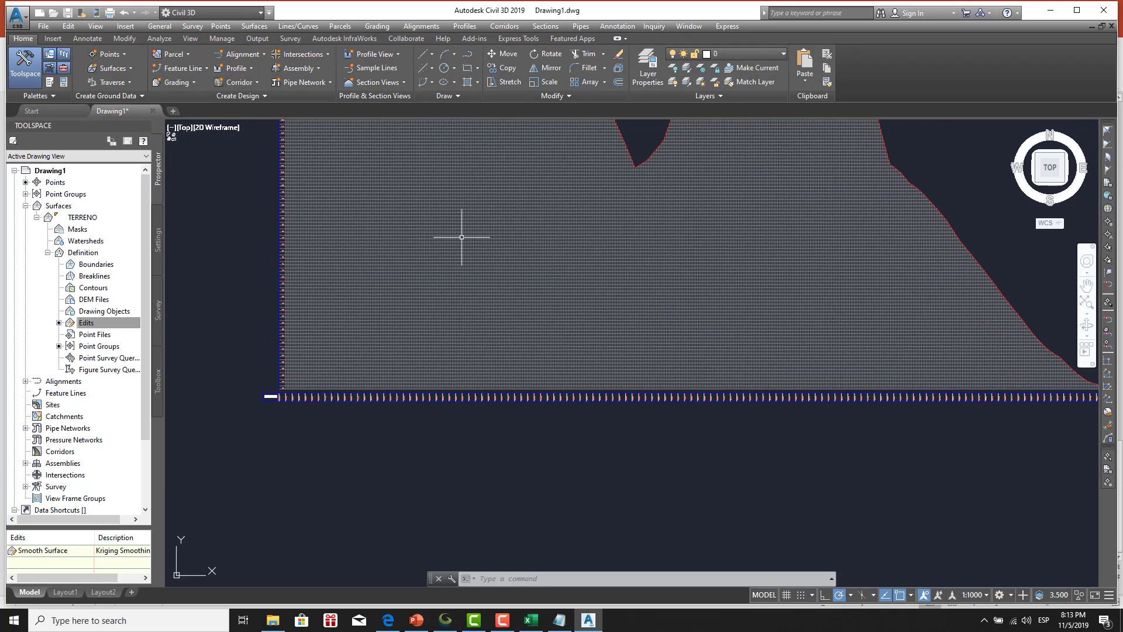
pyautogui.scroll(3, 320, 396)
pyautogui.moveTo(320, 396); pyautogui.dragTo(566, 270, button='middle')
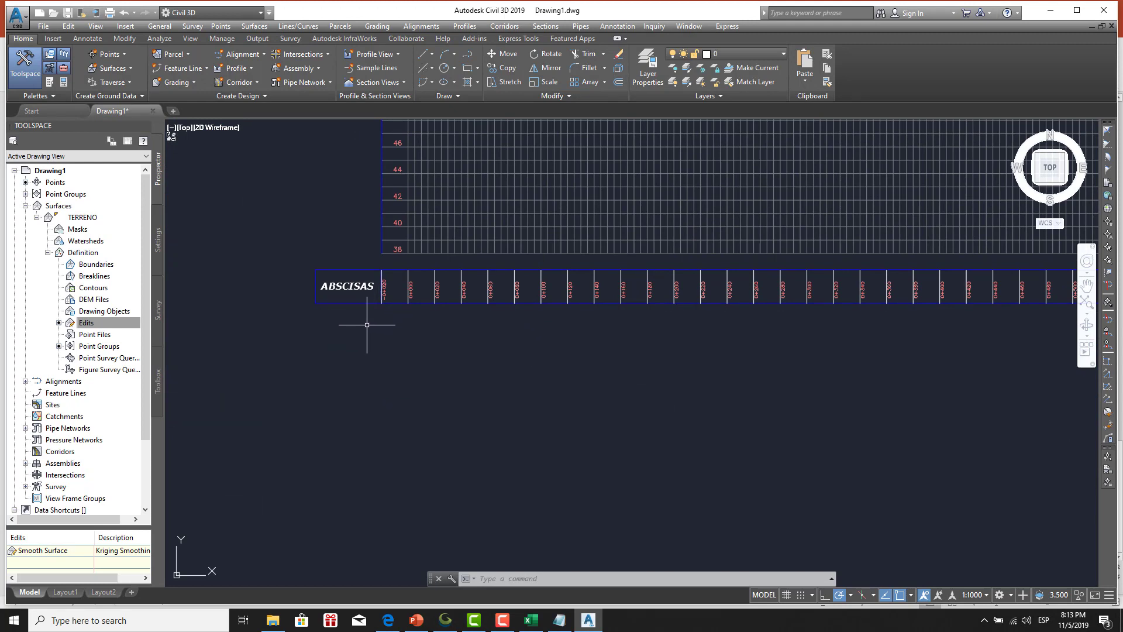
pyautogui.moveTo(358, 327); pyautogui.dragTo(306, 338, button='middle')
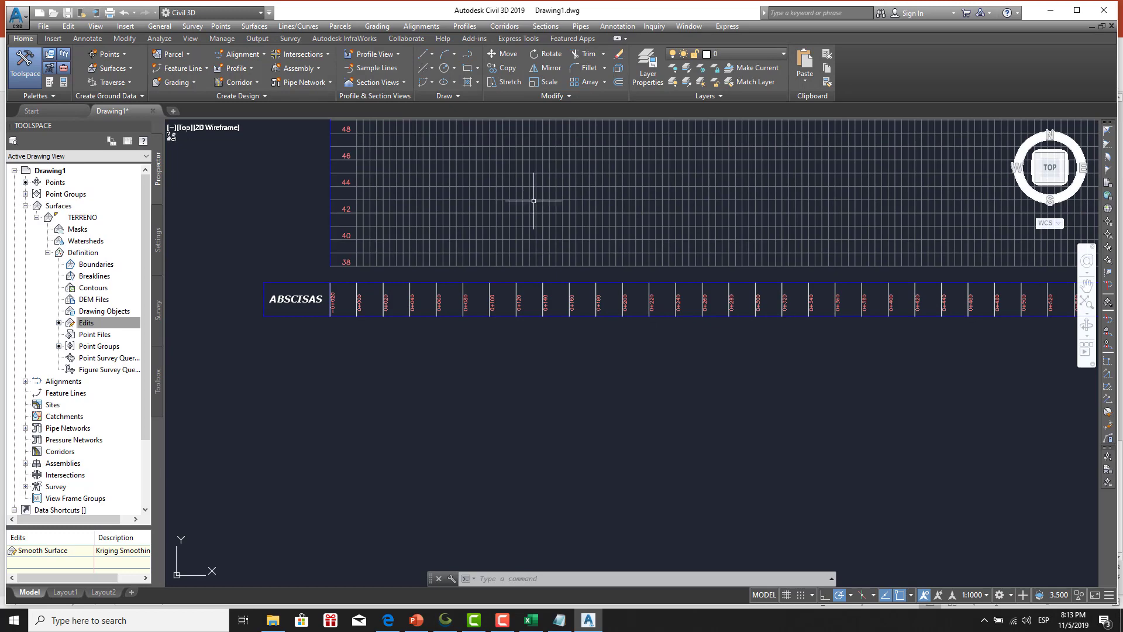
pyautogui.click(430, 283)
# Open PERFIL1's properties and select the Elevations and Stations band style for editing.
pyautogui.rightClick(430, 283)
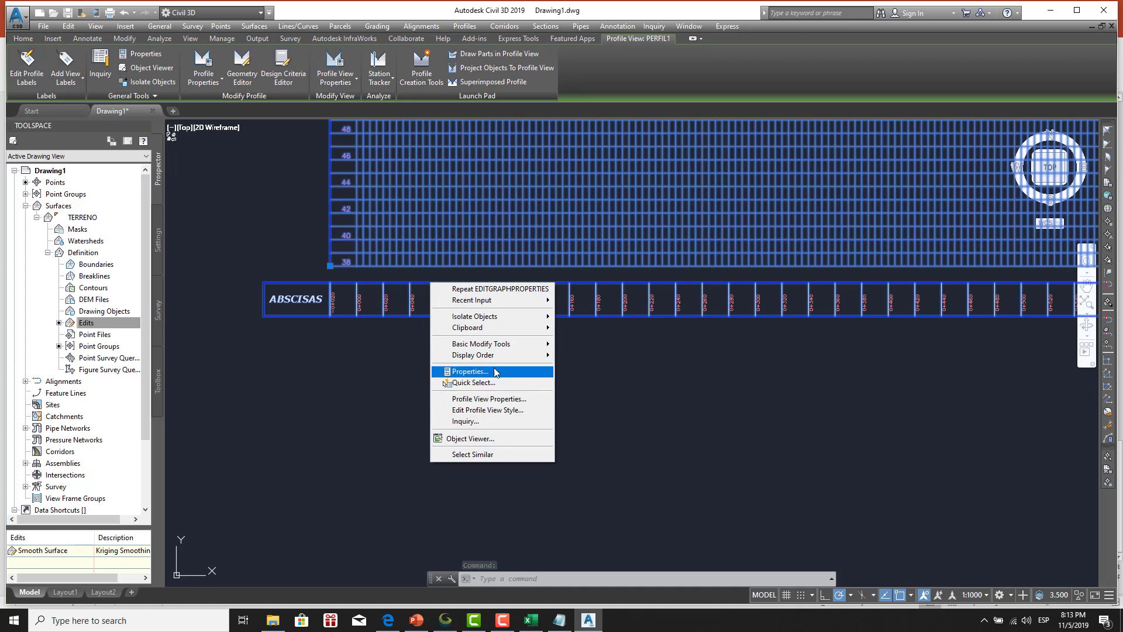
pyautogui.click(495, 402)
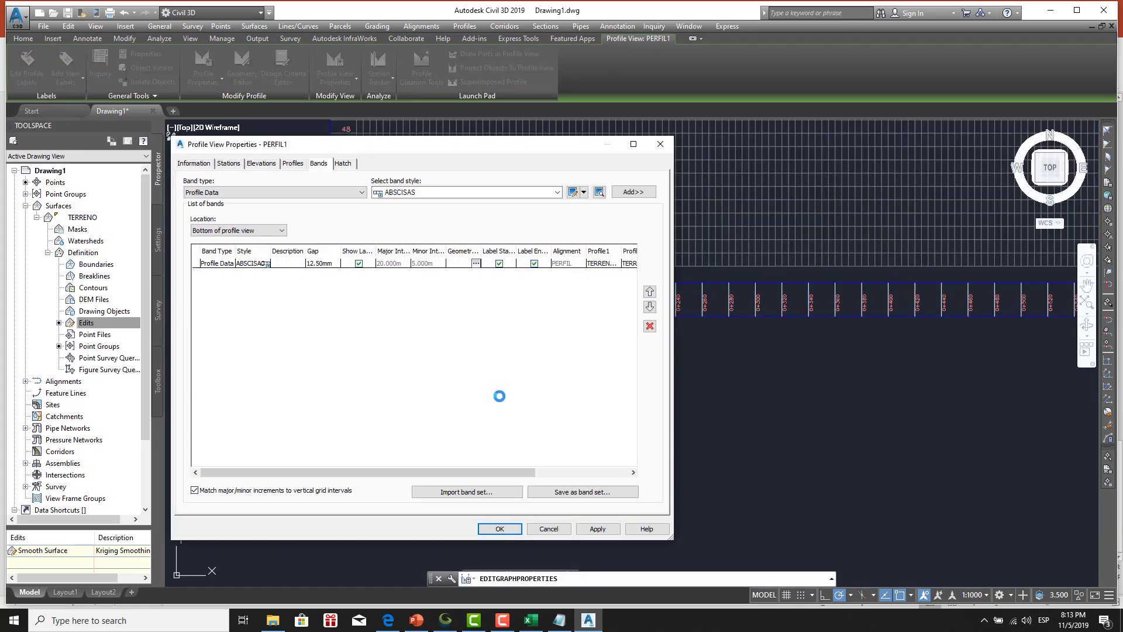
pyautogui.click(549, 193)
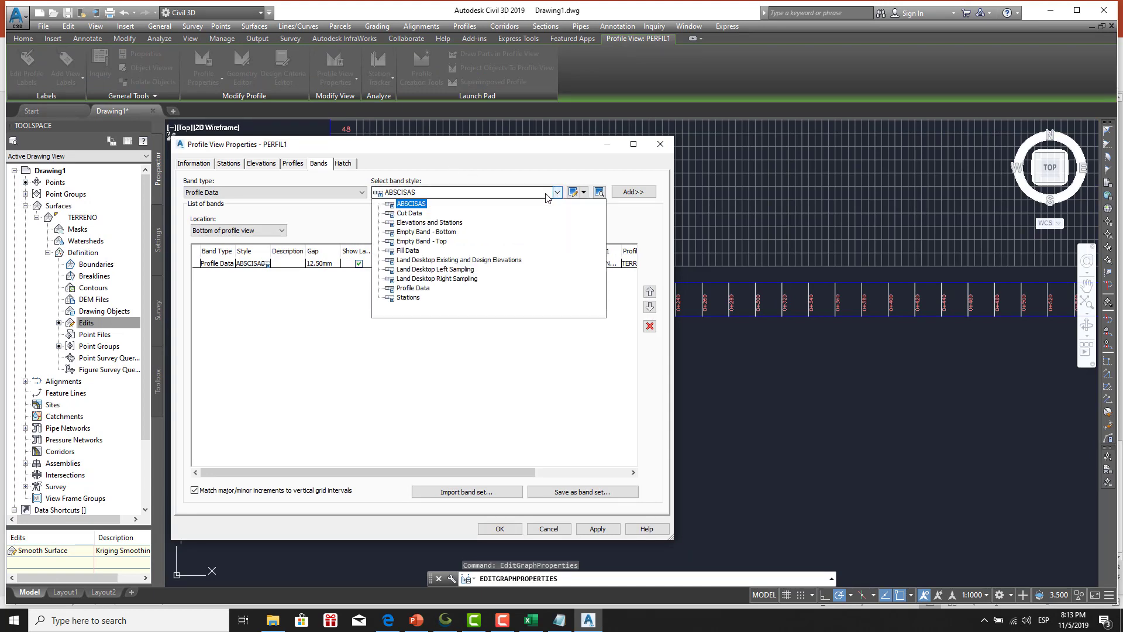
pyautogui.click(443, 225)
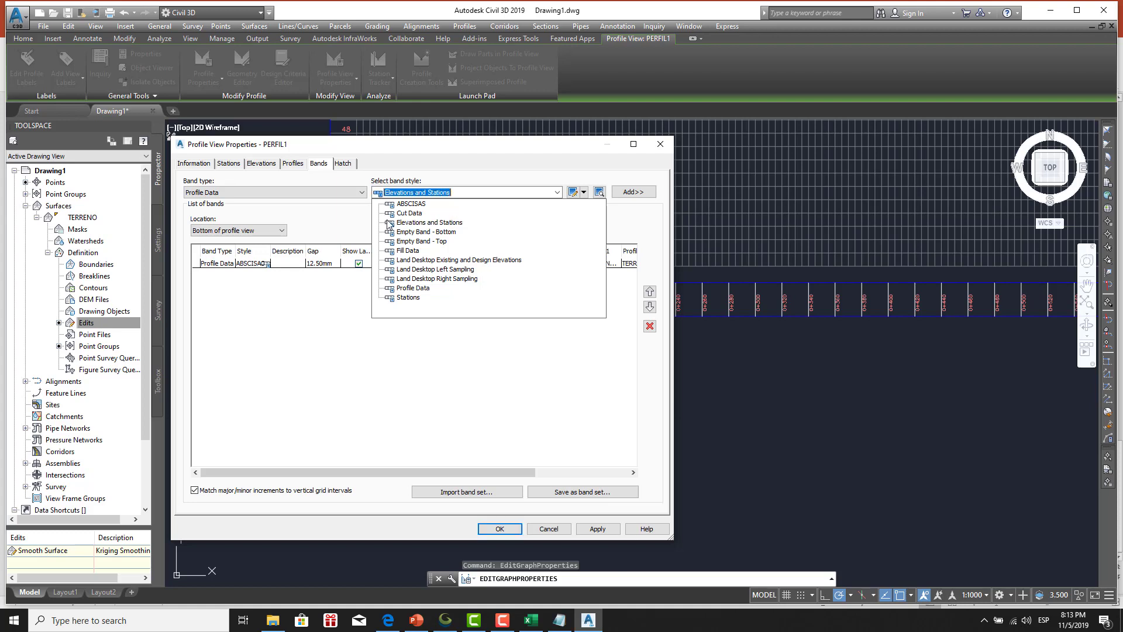
pyautogui.click(584, 192)
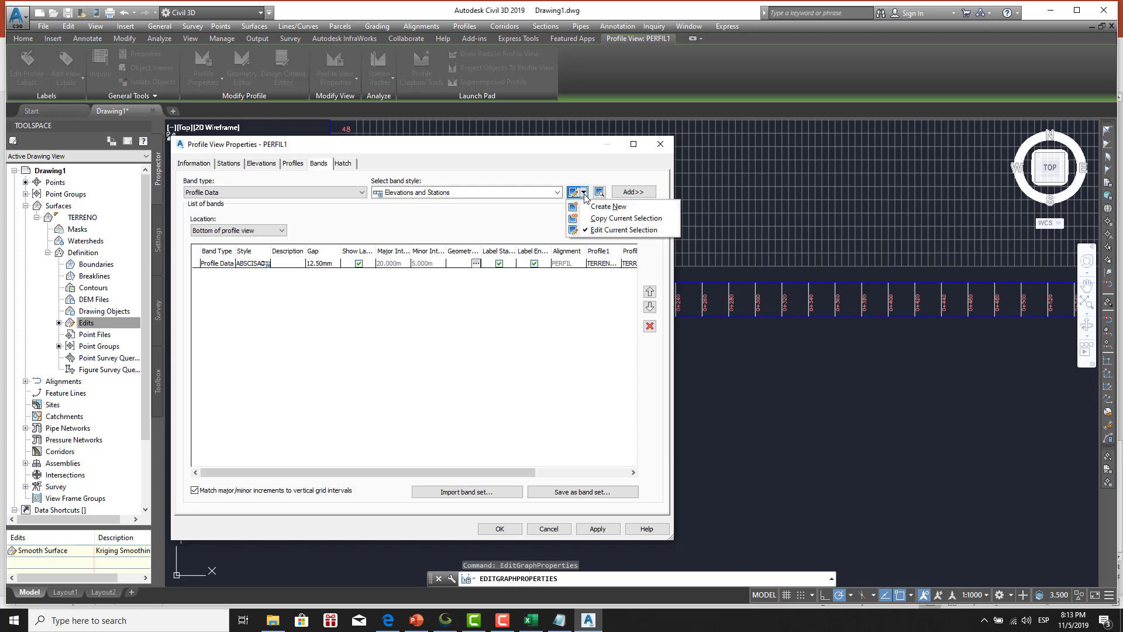
# Copy Elevations and Stations into a new band style named COTAS.
pyautogui.click(606, 220)
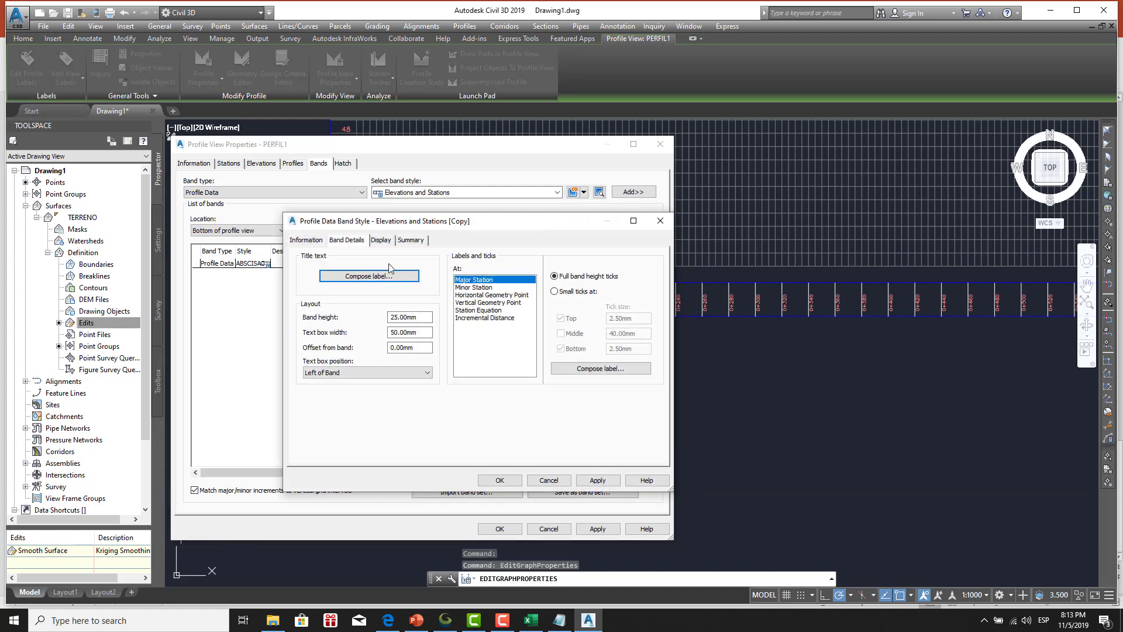
pyautogui.click(313, 241)
pyautogui.moveTo(444, 269); pyautogui.dragTo(285, 272)
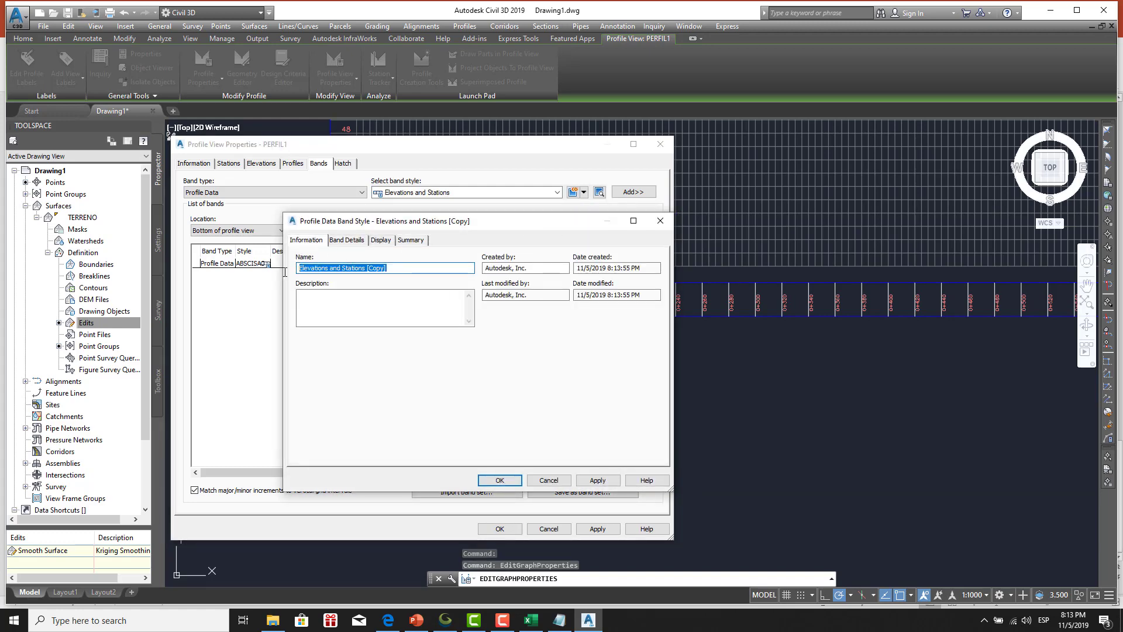
pyautogui.write('COTAS')
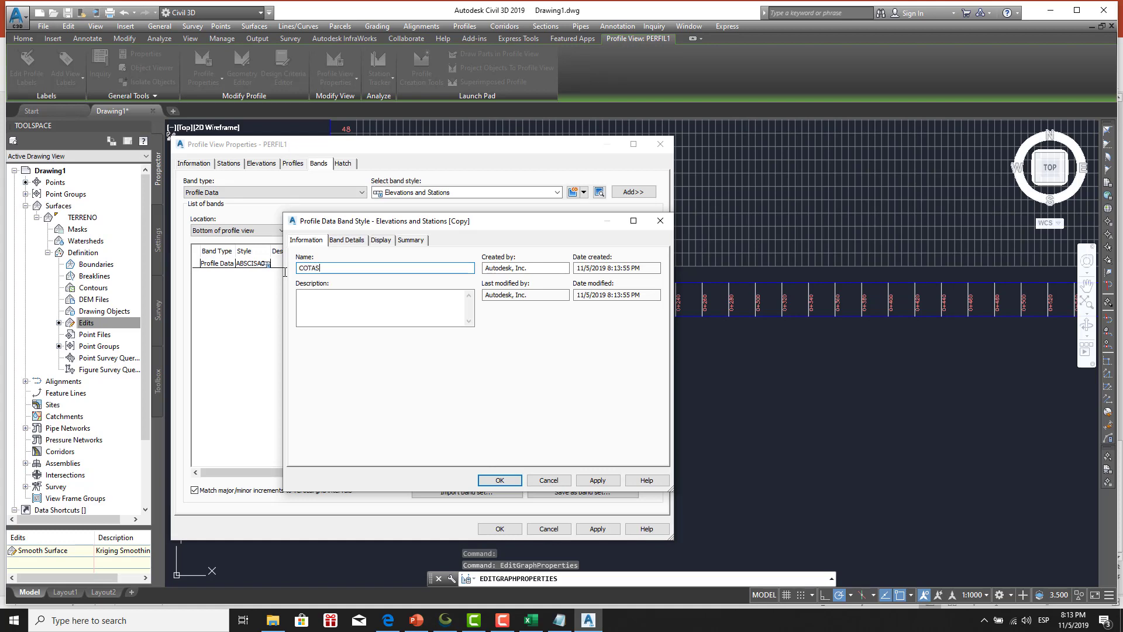
# Name the title text component COTAS and set its contents to COTAS.
pyautogui.click(347, 240)
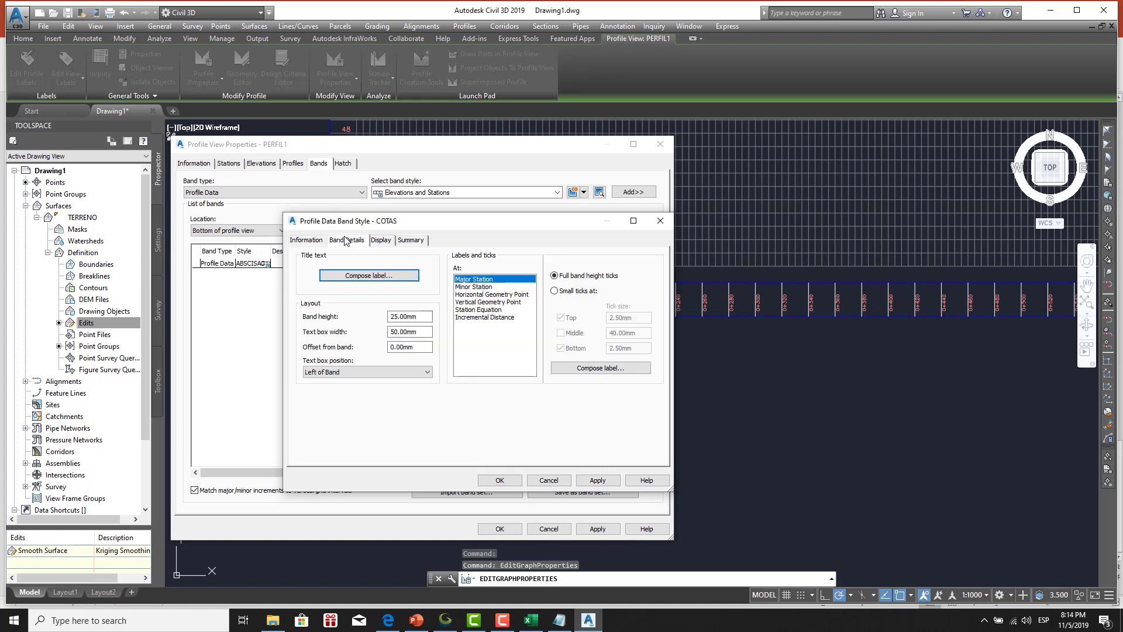
pyautogui.click(343, 276)
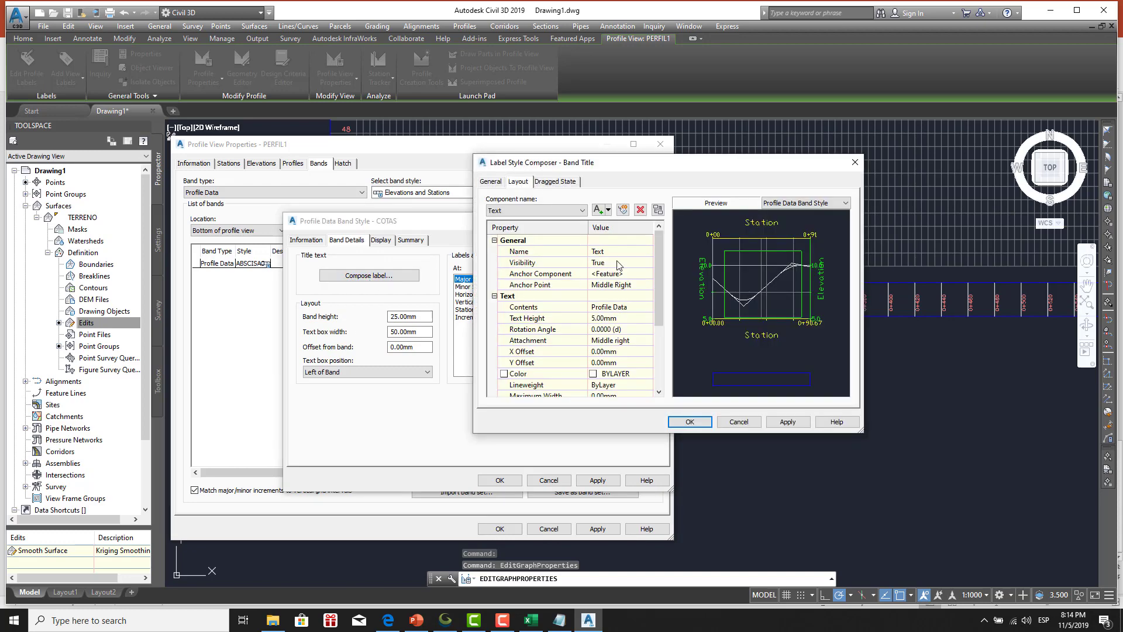
pyautogui.click(613, 252)
pyautogui.write('COTAS')
pyautogui.click(631, 310)
pyautogui.click(649, 307)
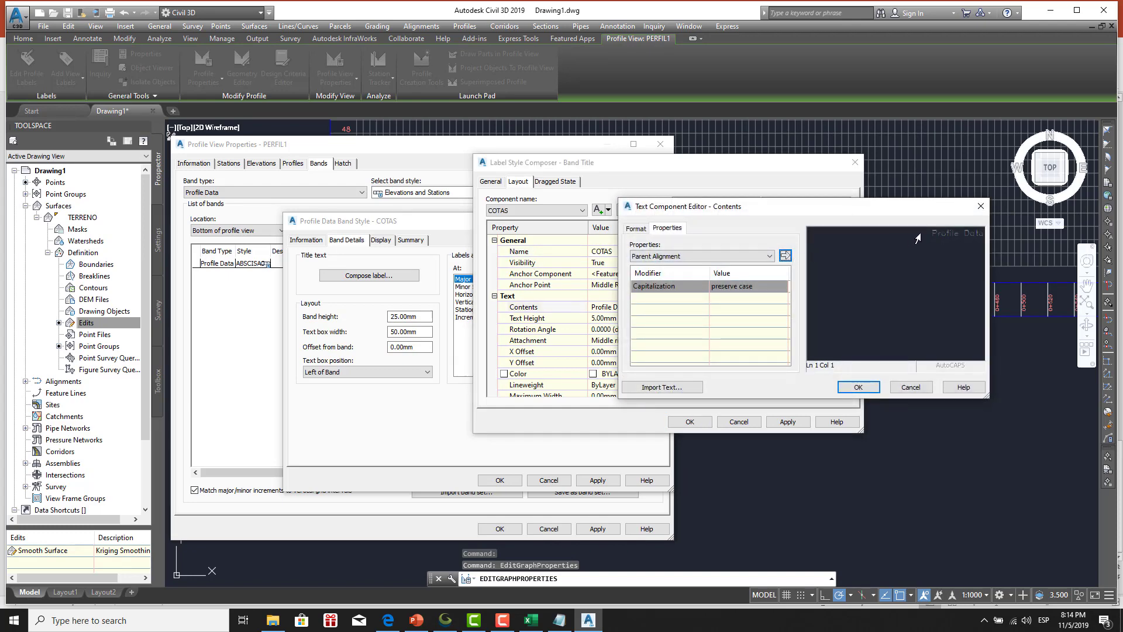
pyautogui.click(928, 236)
pyautogui.write('COTAS')
# Format the COTAS title text as bold italic Verdana.
pyautogui.hotkey('shift', 'Home')
pyautogui.click(636, 229)
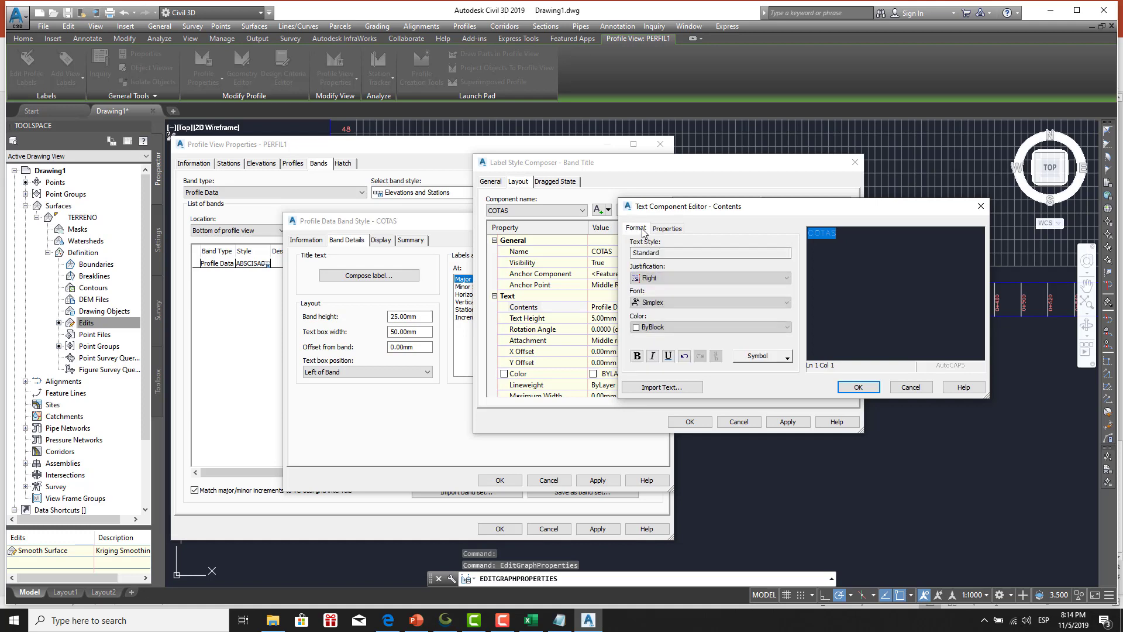
pyautogui.click(637, 356)
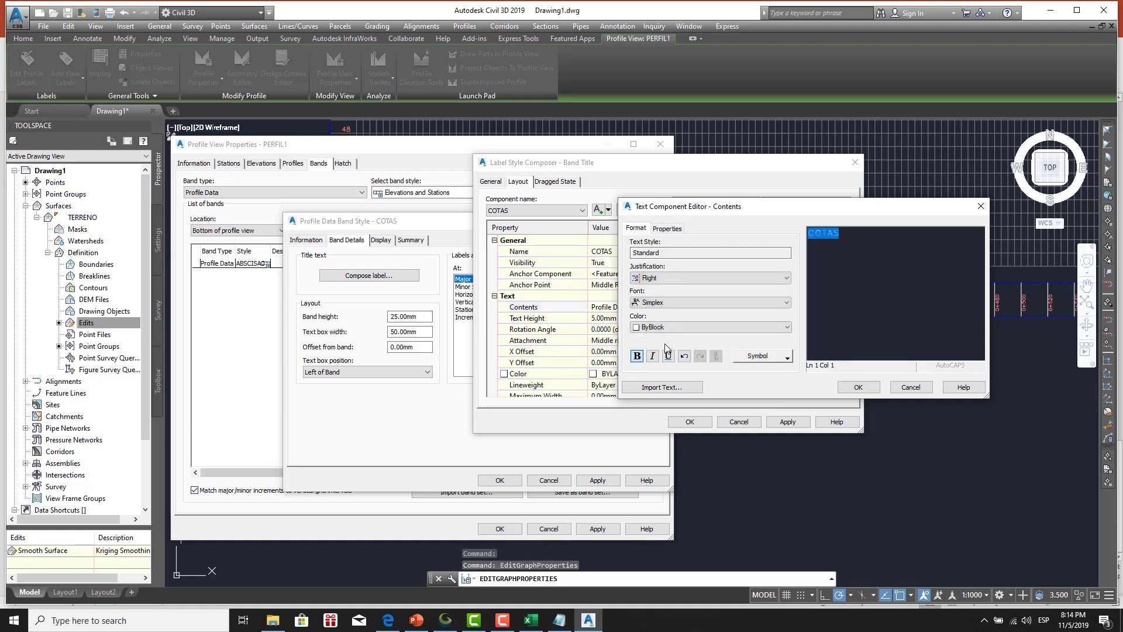
pyautogui.click(787, 302)
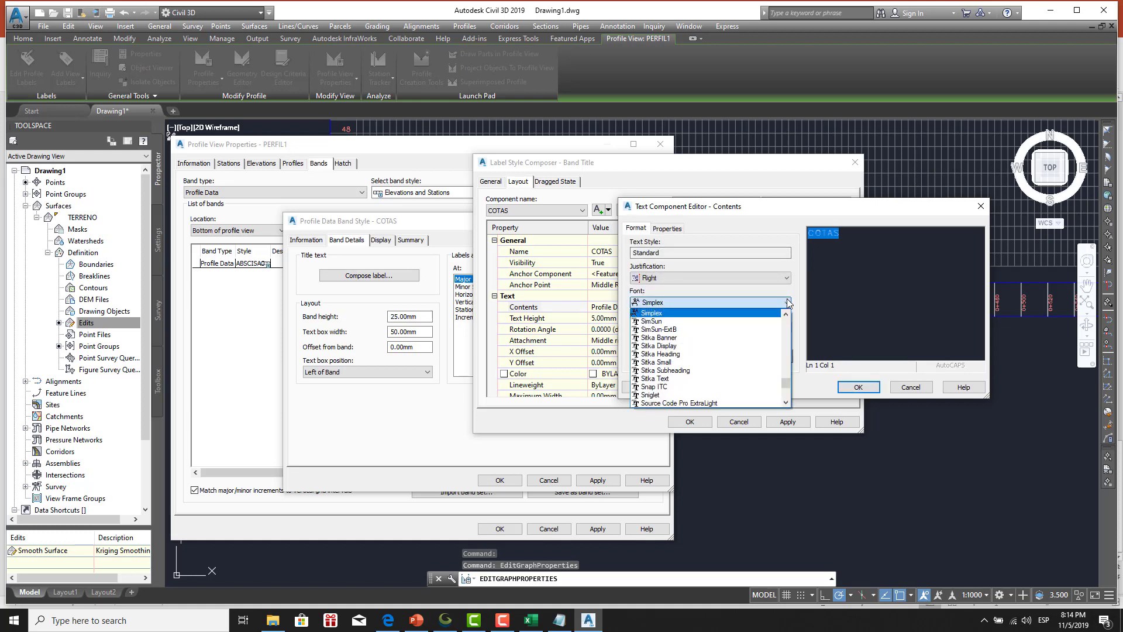
pyautogui.press('v')
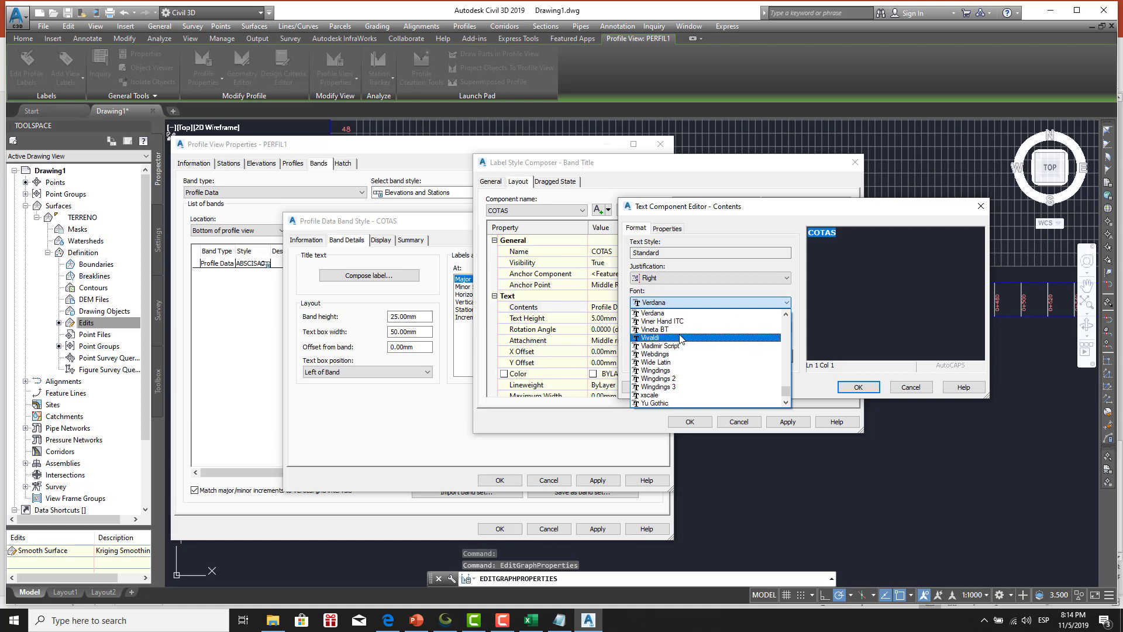
pyautogui.click(664, 314)
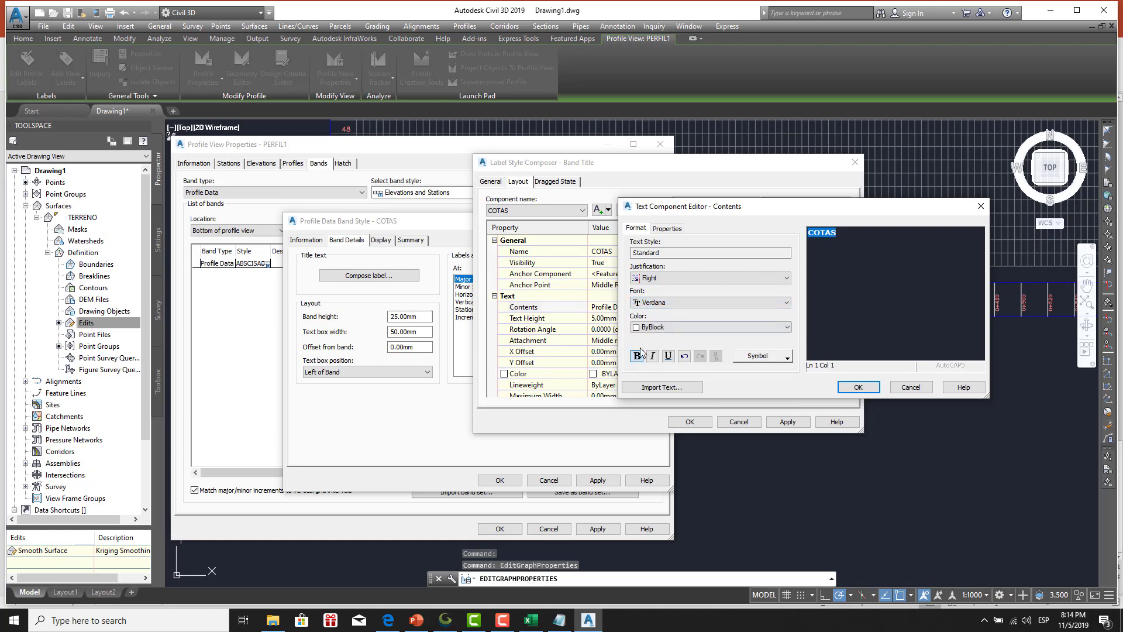
pyautogui.click(656, 359)
pyautogui.click(640, 358)
pyautogui.click(852, 388)
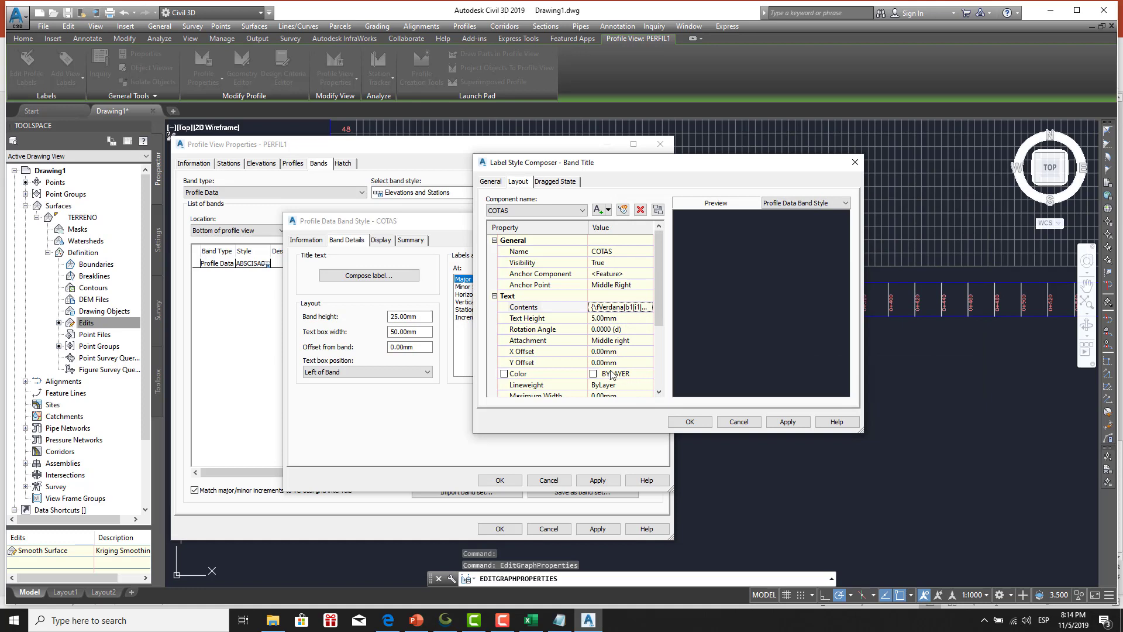
# Set the title label's X offset to -5 and confirm.
pyautogui.click(621, 352)
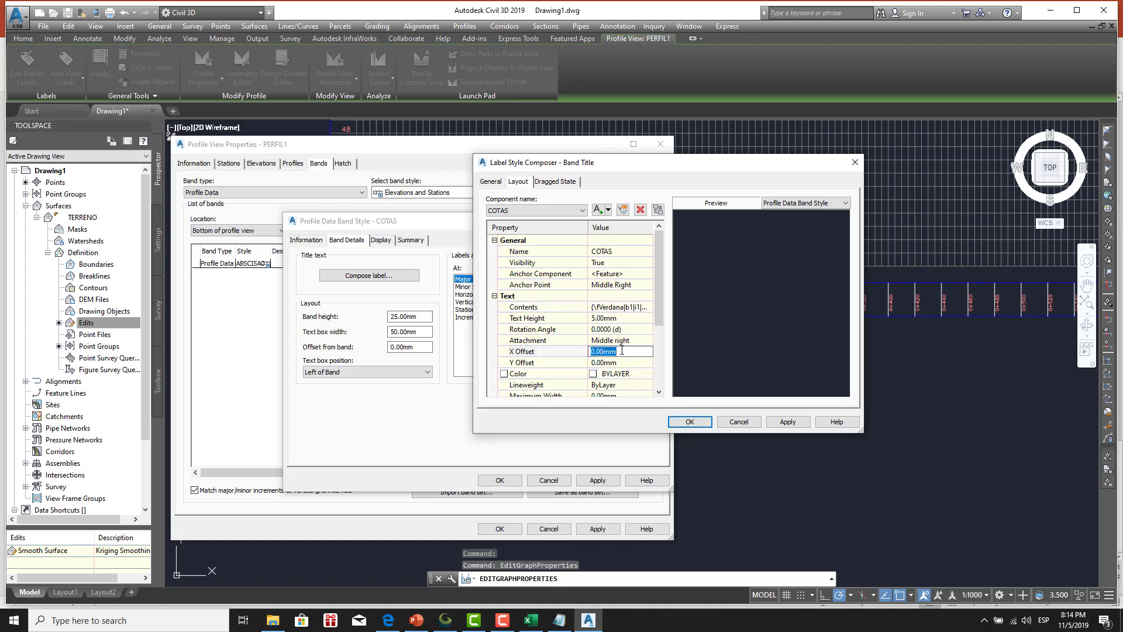
pyautogui.write('-5')
pyautogui.click(694, 427)
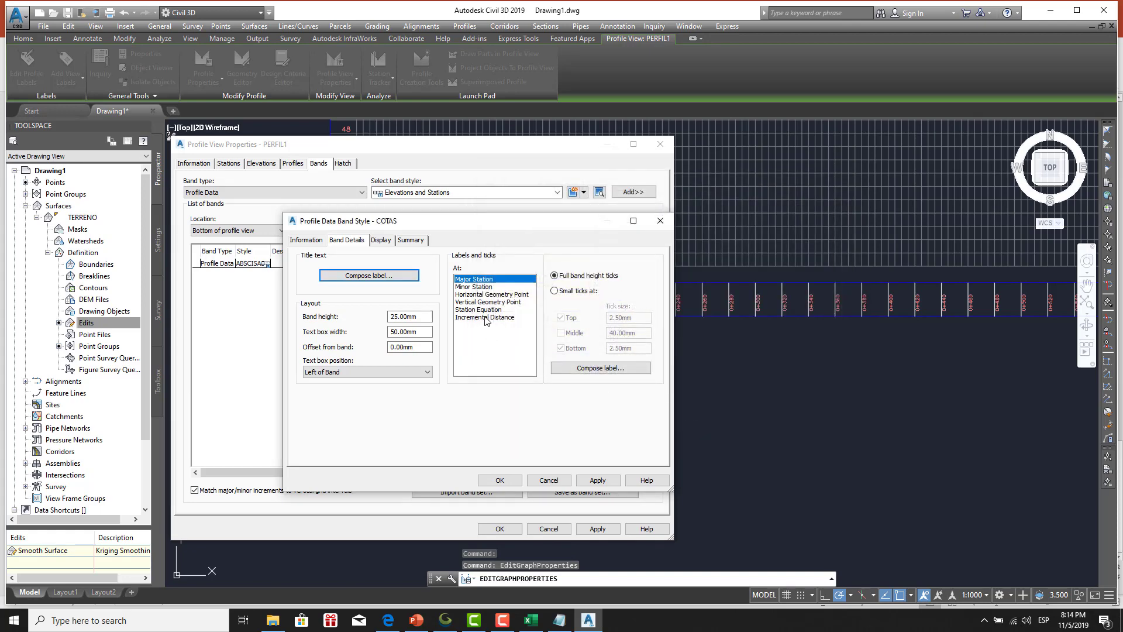
# Remove the Station Value and EG Elevation components from the major station labels.
pyautogui.click(588, 368)
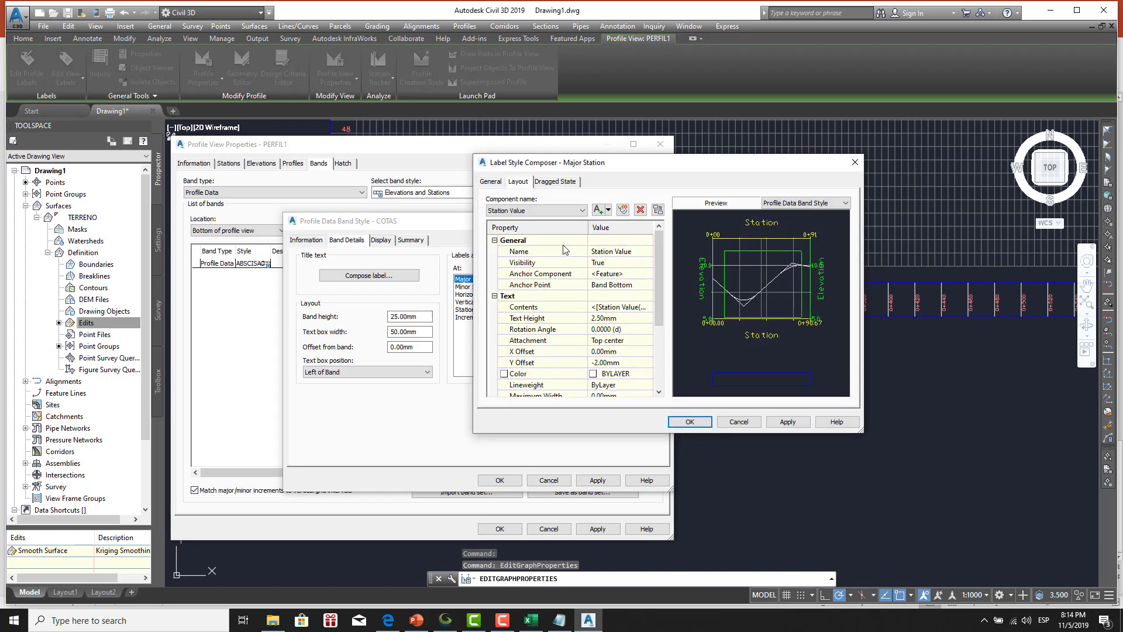
pyautogui.click(584, 210)
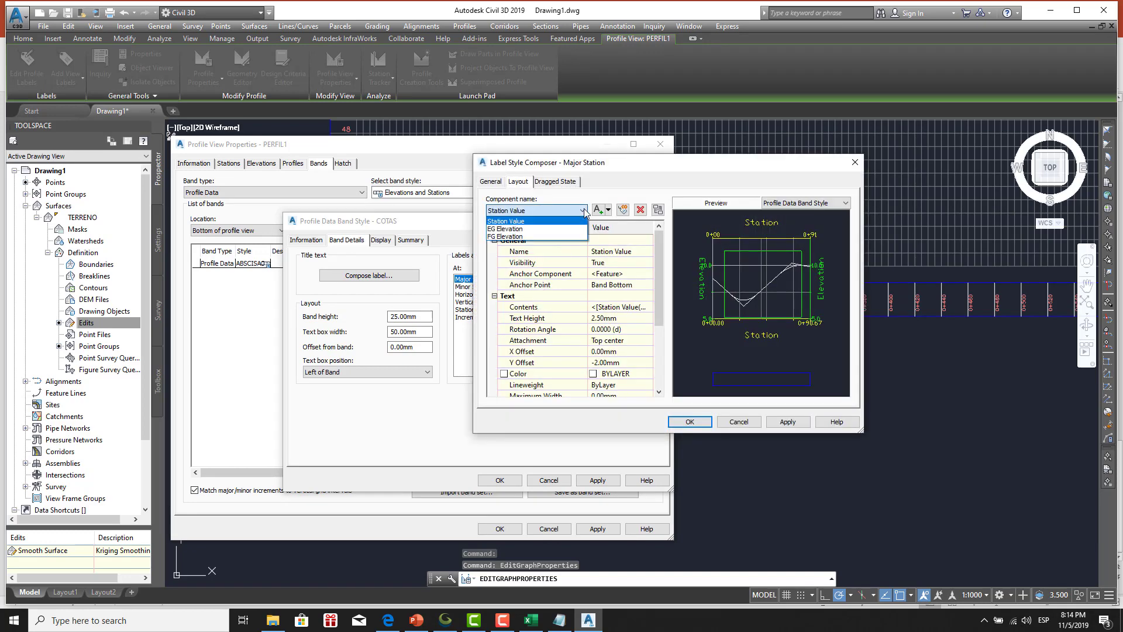
pyautogui.click(548, 213)
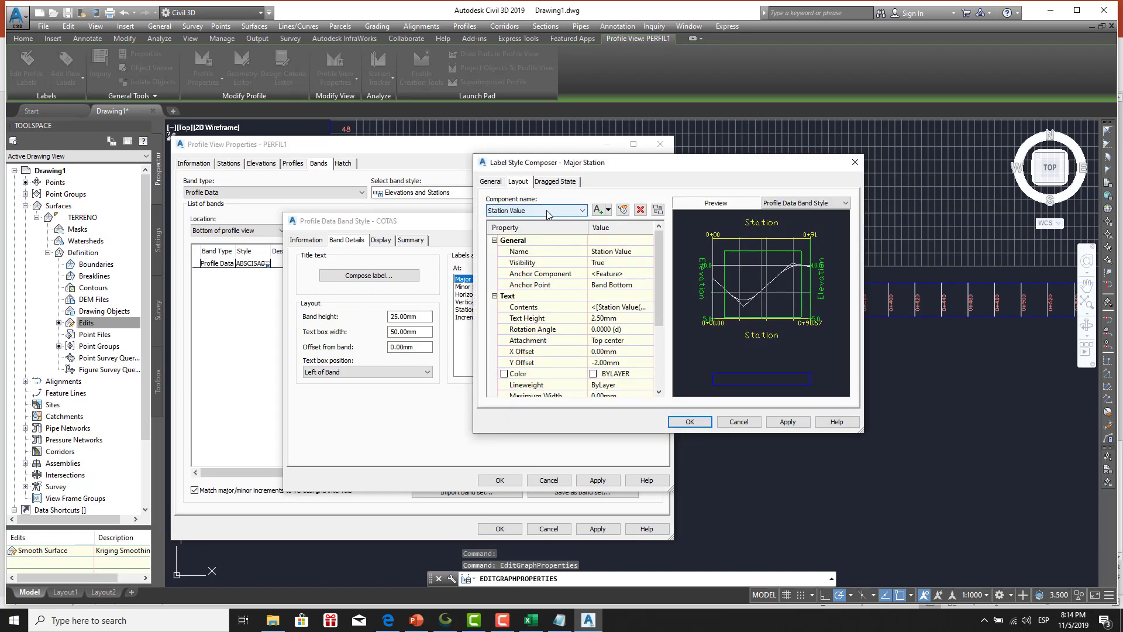
pyautogui.click(641, 210)
pyautogui.click(582, 211)
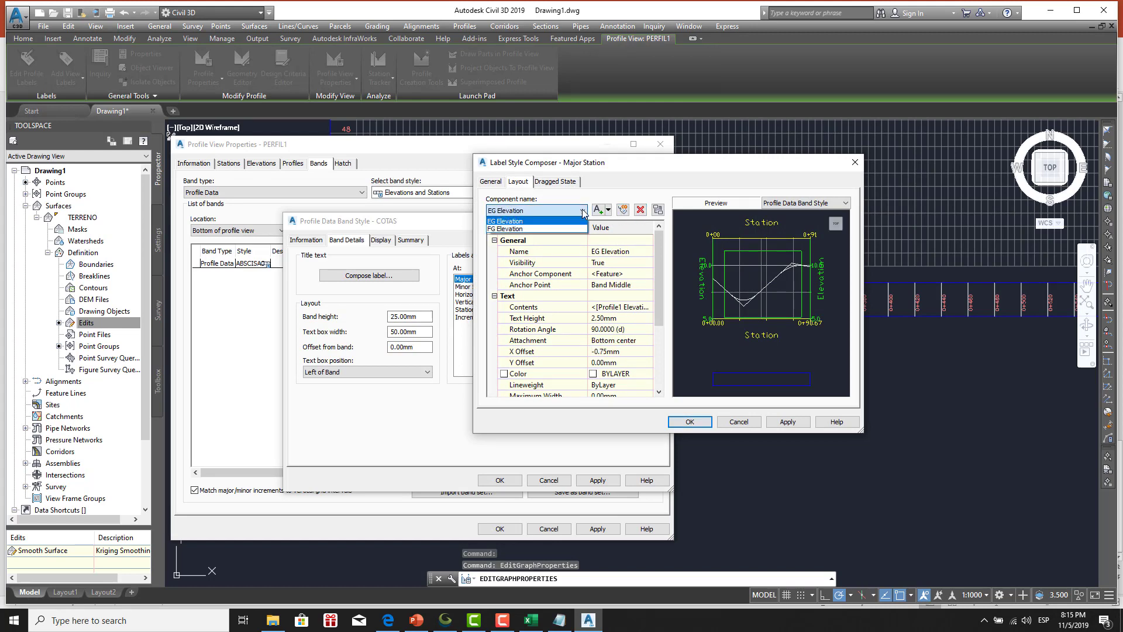
pyautogui.click(520, 223)
pyautogui.click(641, 210)
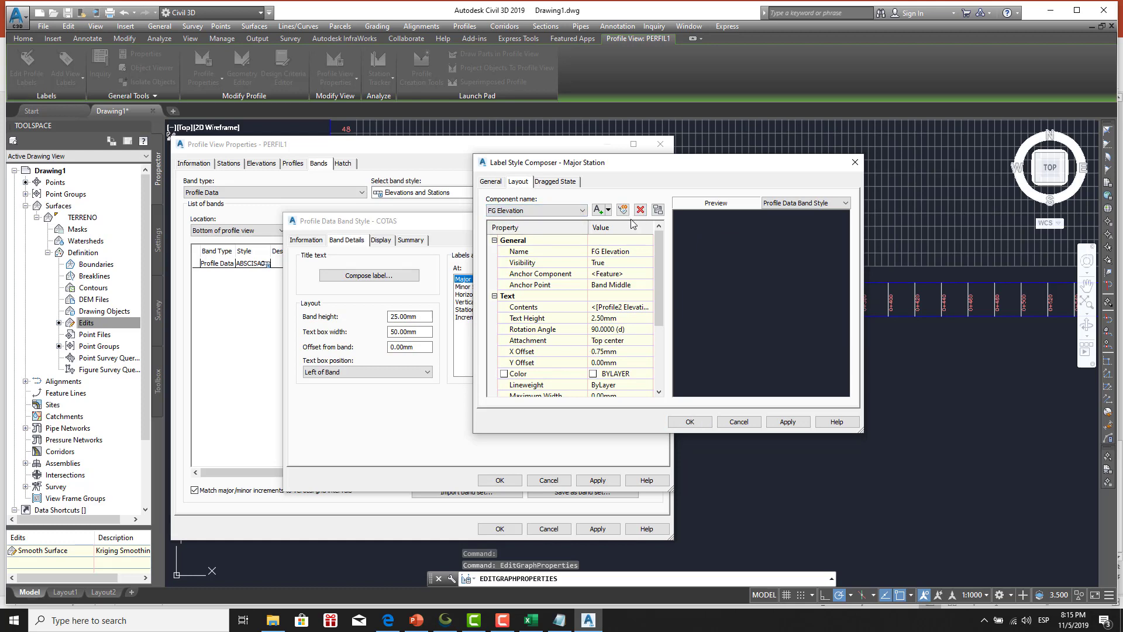
# Rename the FG Elevation component to COTAS, keep its contents, and save the layout.
pyautogui.click(634, 252)
pyautogui.moveTo(616, 256); pyautogui.dragTo(566, 259)
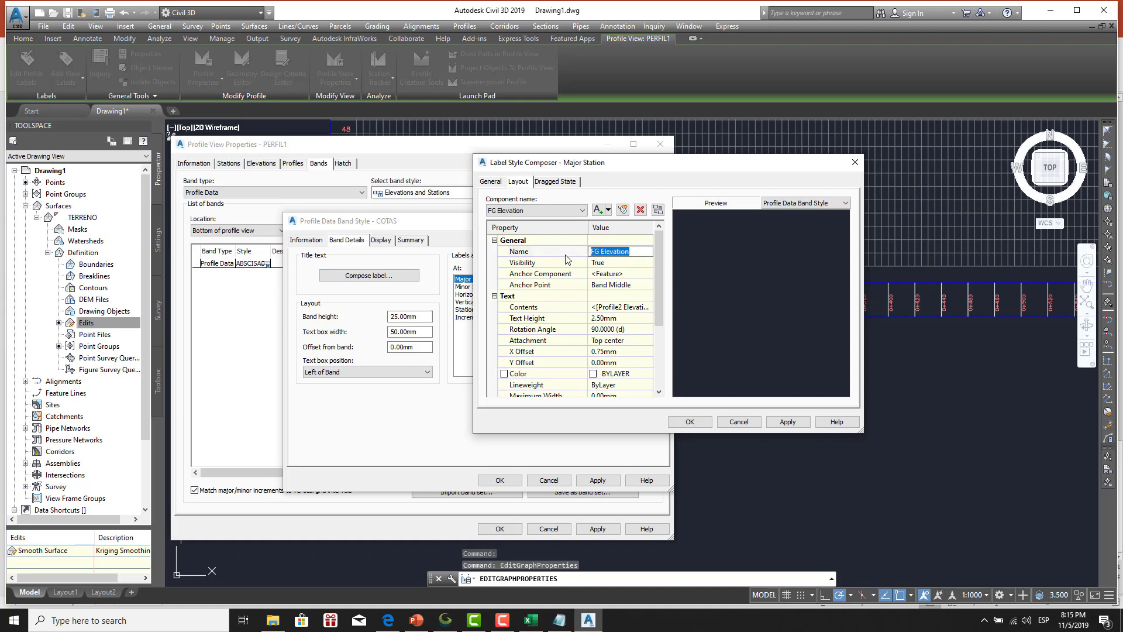
pyautogui.write('COTAS')
pyautogui.click(649, 307)
pyautogui.click(648, 307)
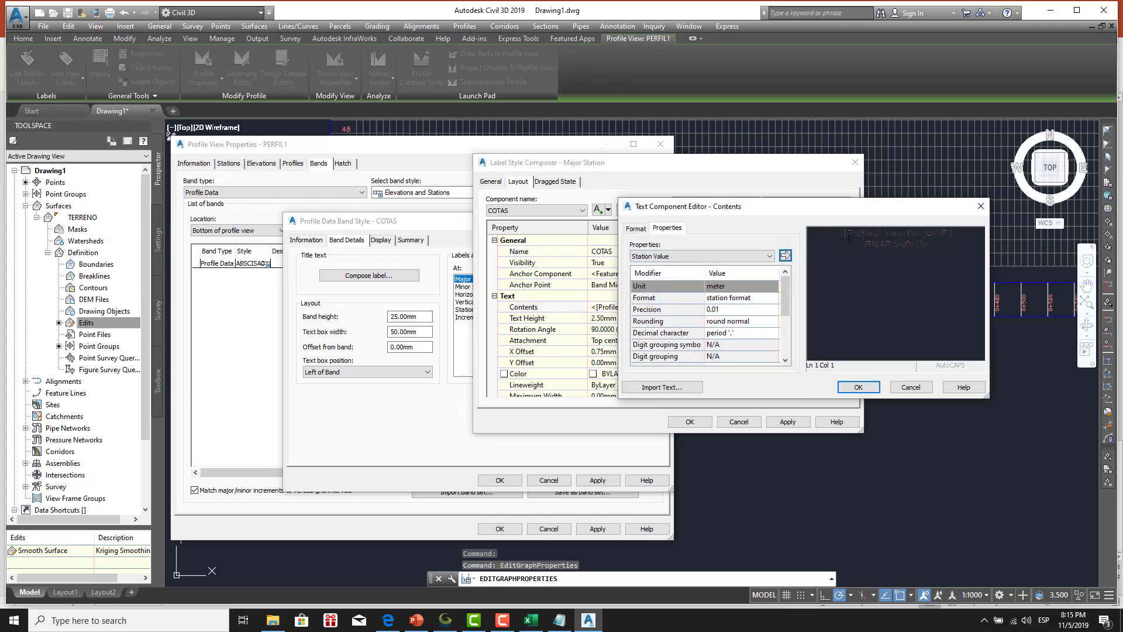
pyautogui.click(858, 386)
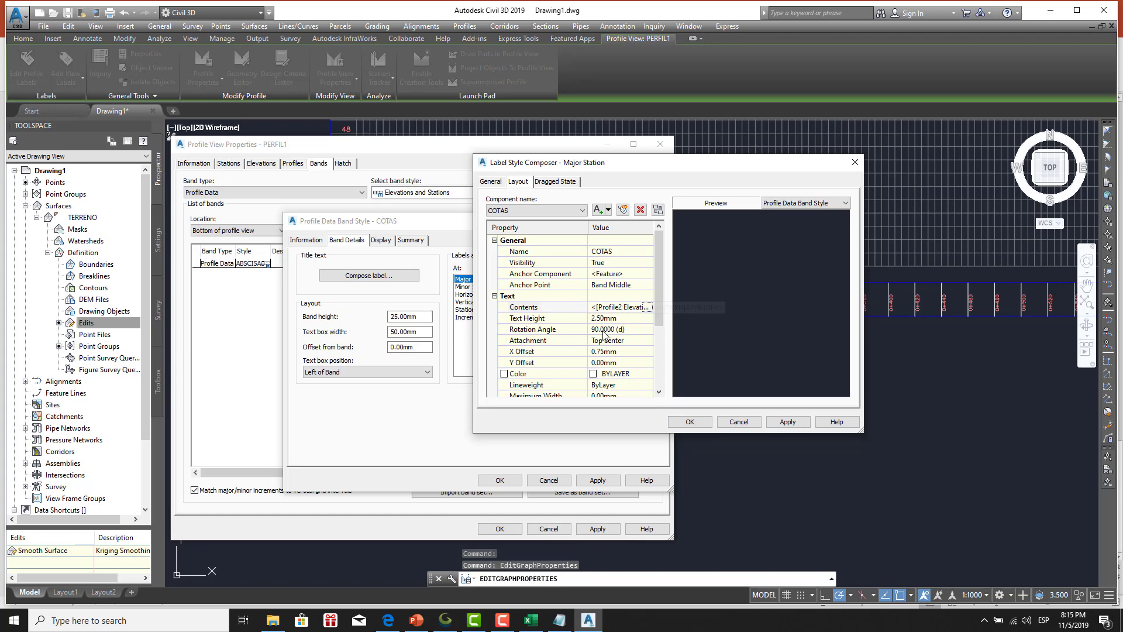
pyautogui.click(690, 422)
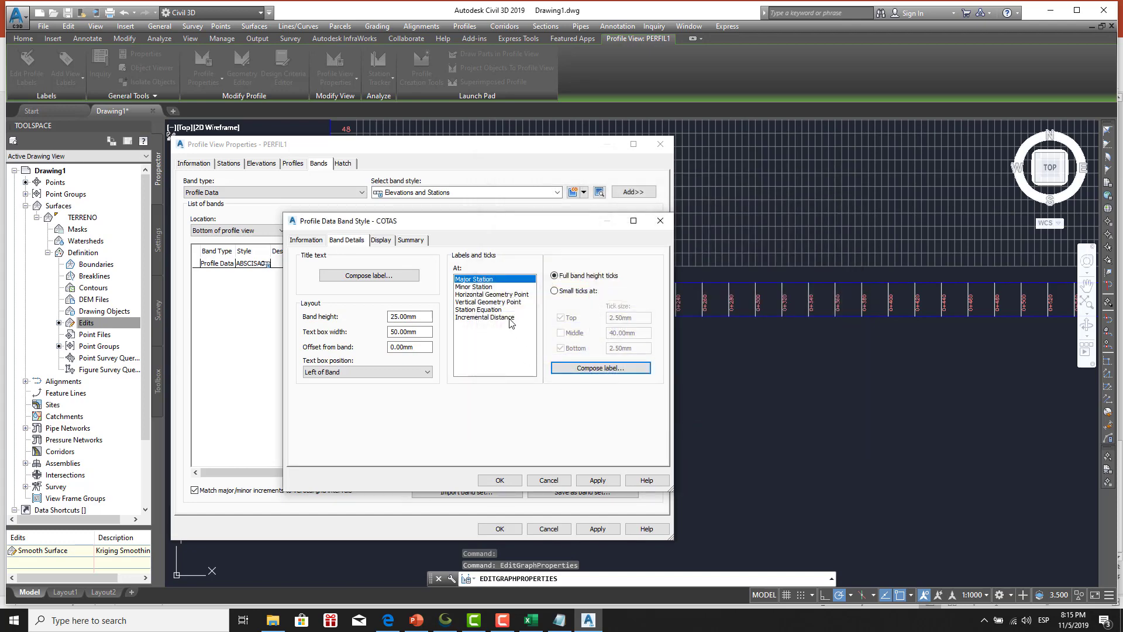
# Delete the EG Elevation text from the Minor Station labels.
pyautogui.click(479, 288)
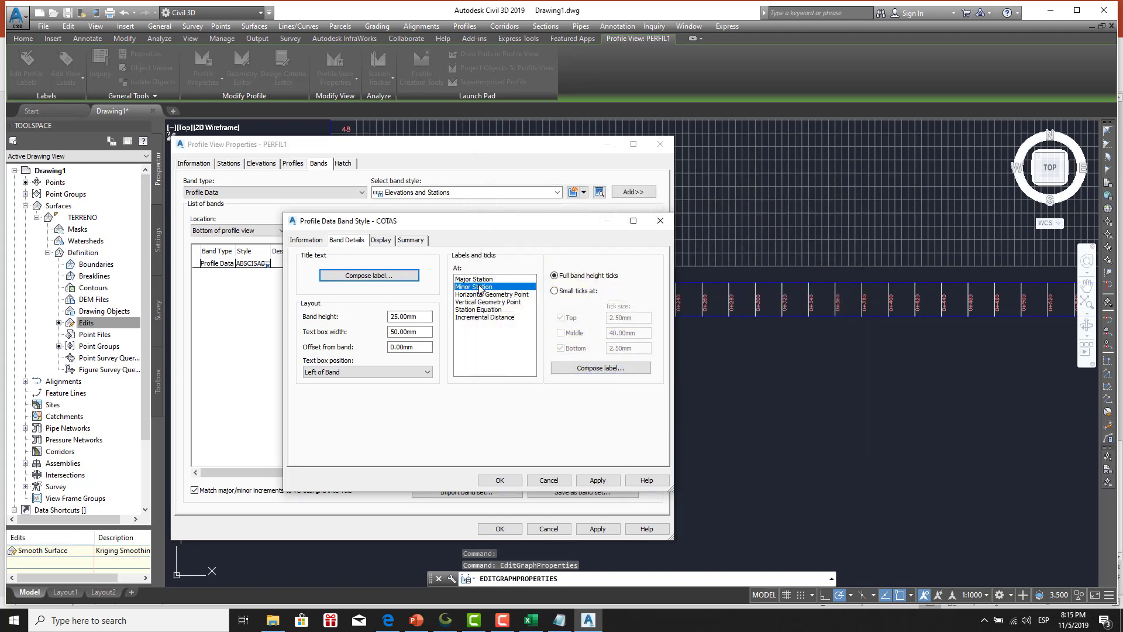
pyautogui.click(569, 368)
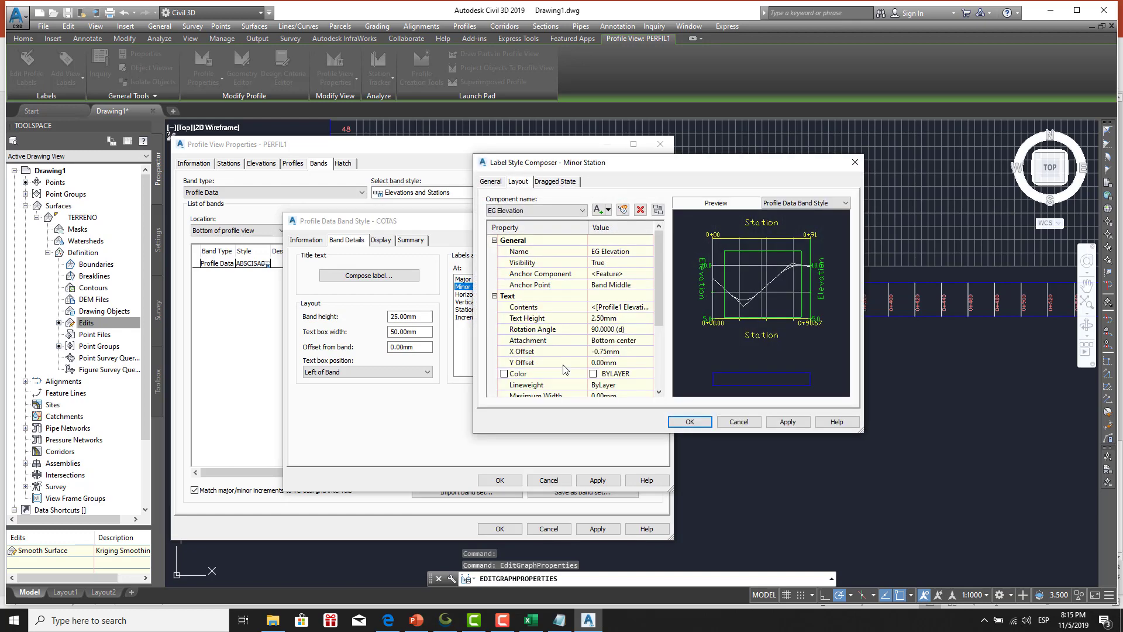
pyautogui.click(640, 209)
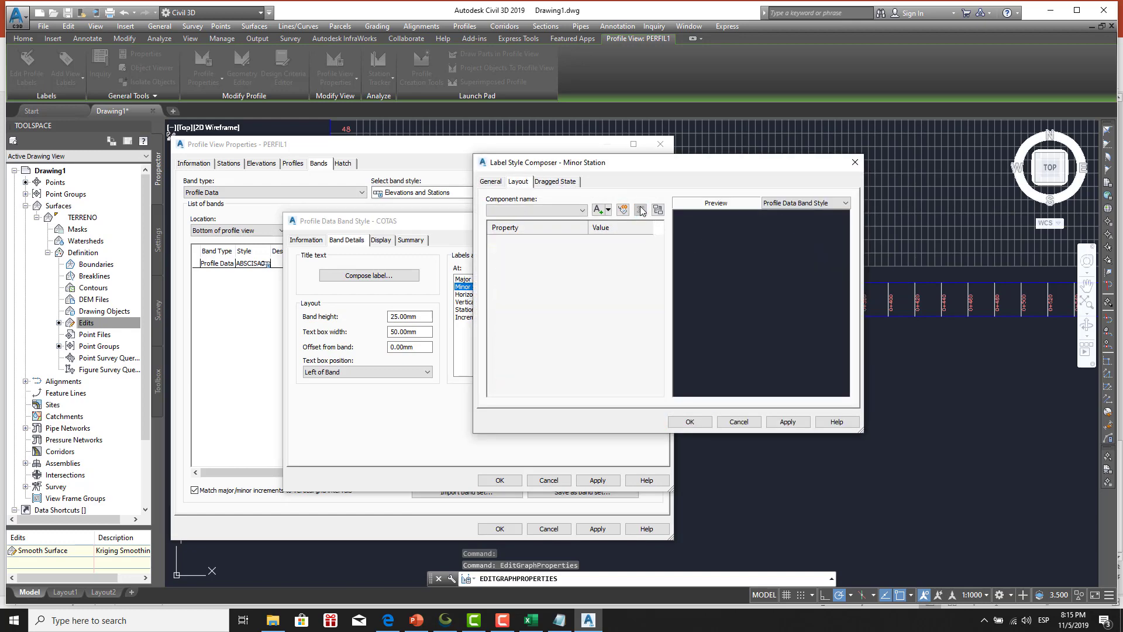
pyautogui.click(690, 421)
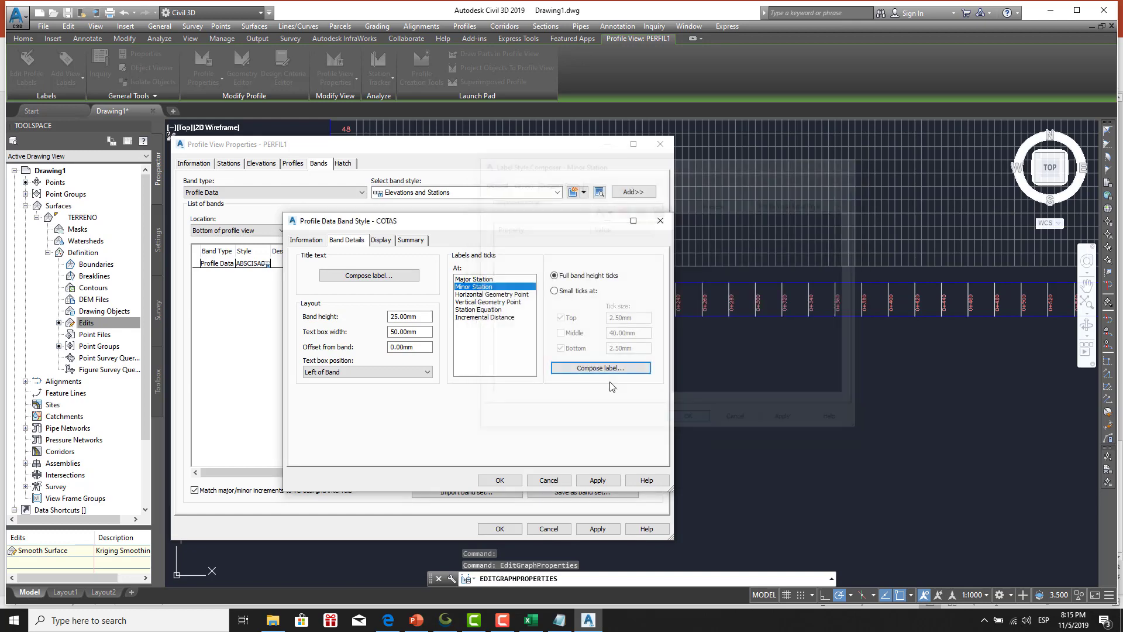
# Confirm the Horizontal and Vertical Geometry Point label layouts are empty.
pyautogui.click(490, 294)
pyautogui.click(582, 368)
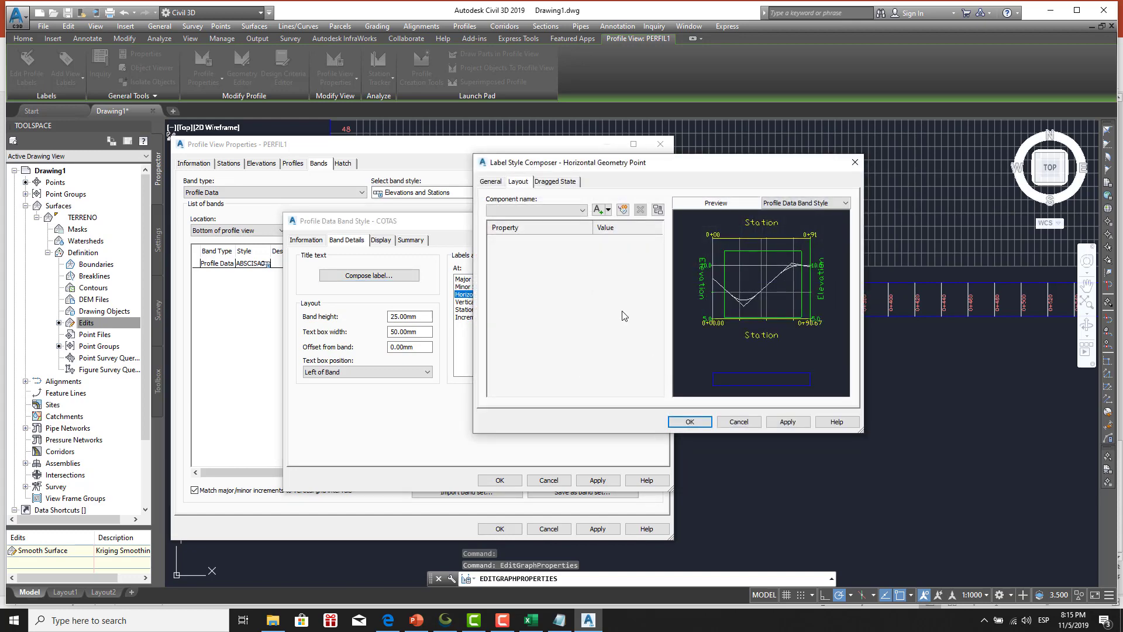
pyautogui.click(690, 420)
pyautogui.click(519, 309)
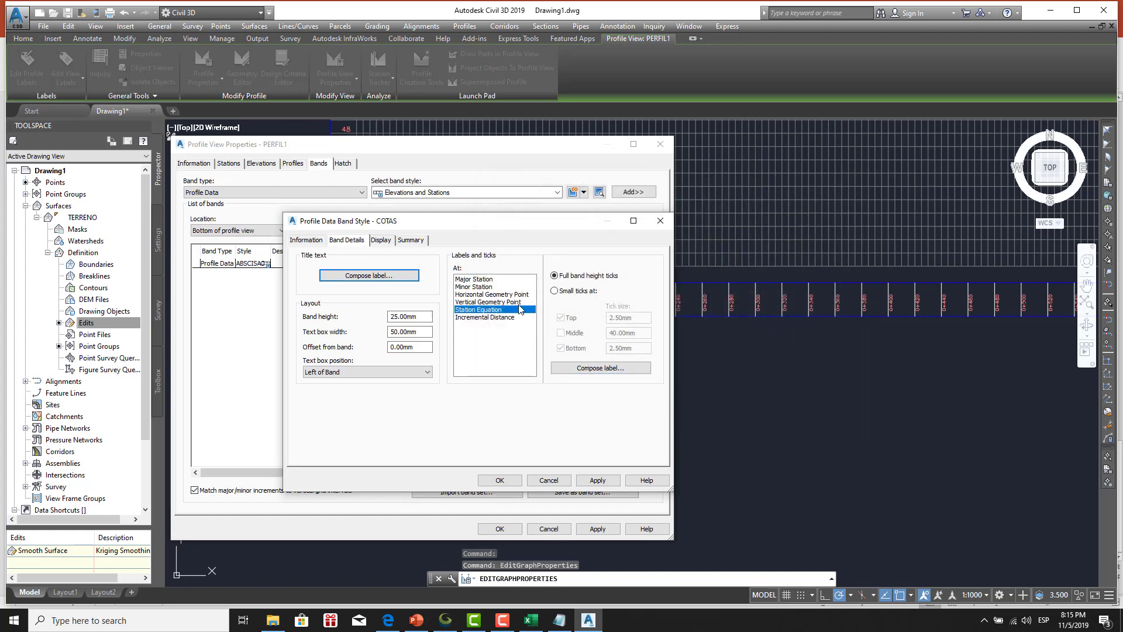
pyautogui.click(601, 368)
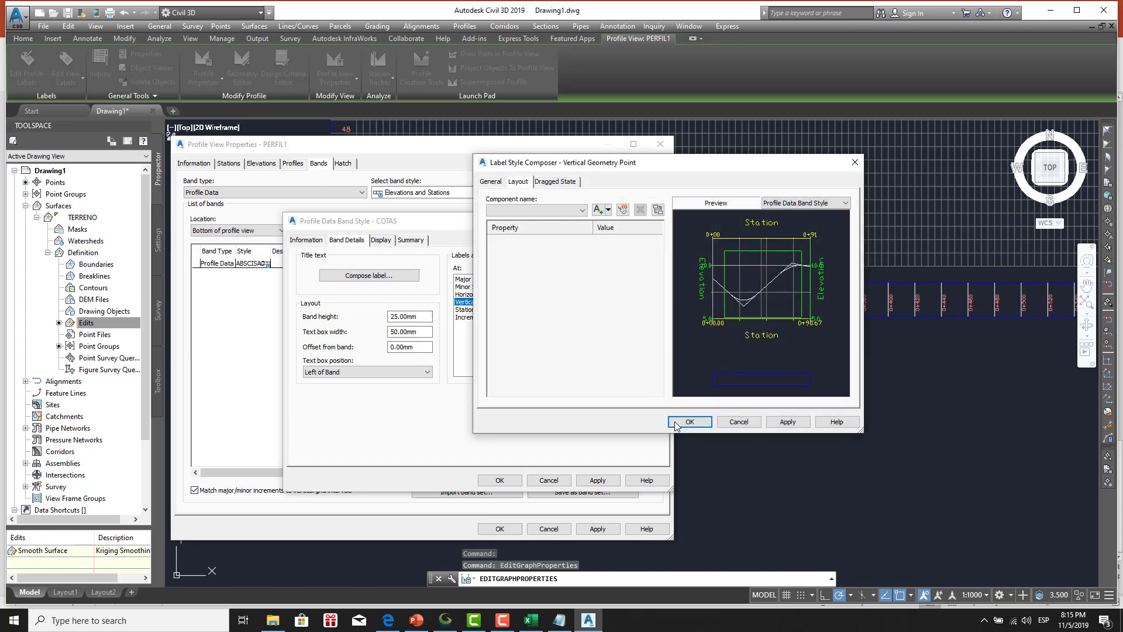
pyautogui.click(689, 422)
# Check the empty Station Equation labels and delete the Incremental Distance label text.
pyautogui.click(492, 310)
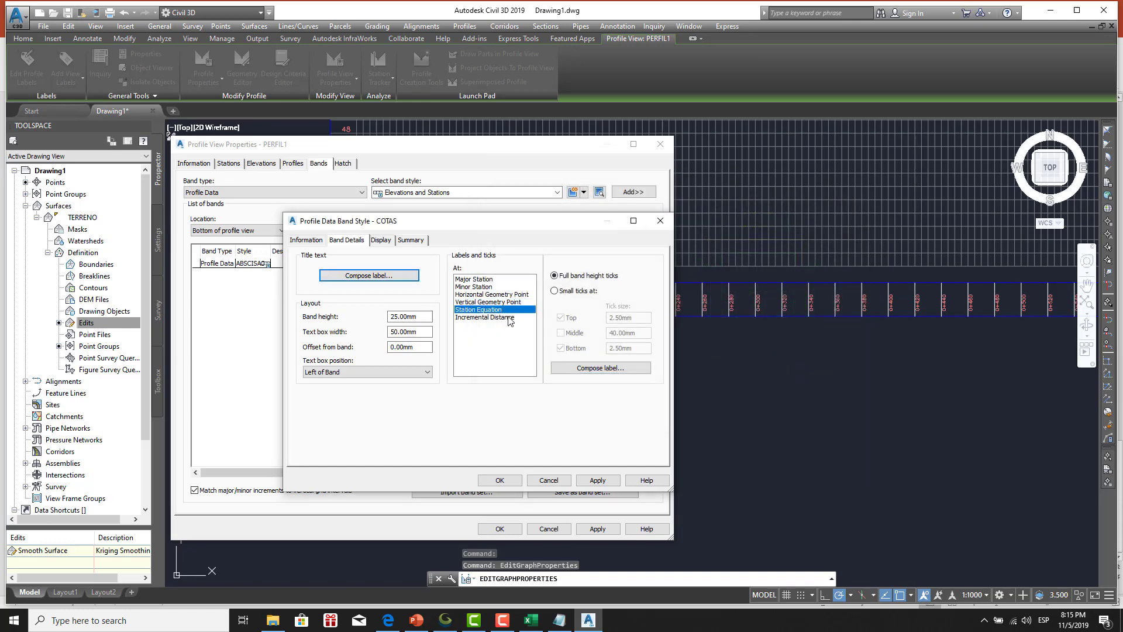
pyautogui.click(616, 368)
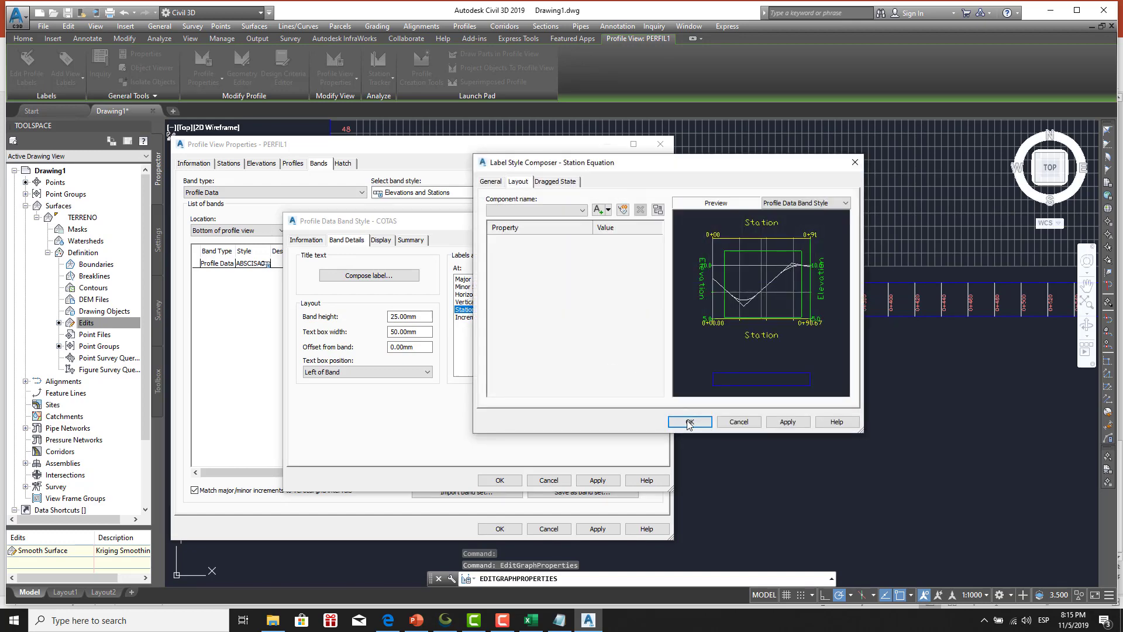
pyautogui.click(689, 422)
pyautogui.click(509, 317)
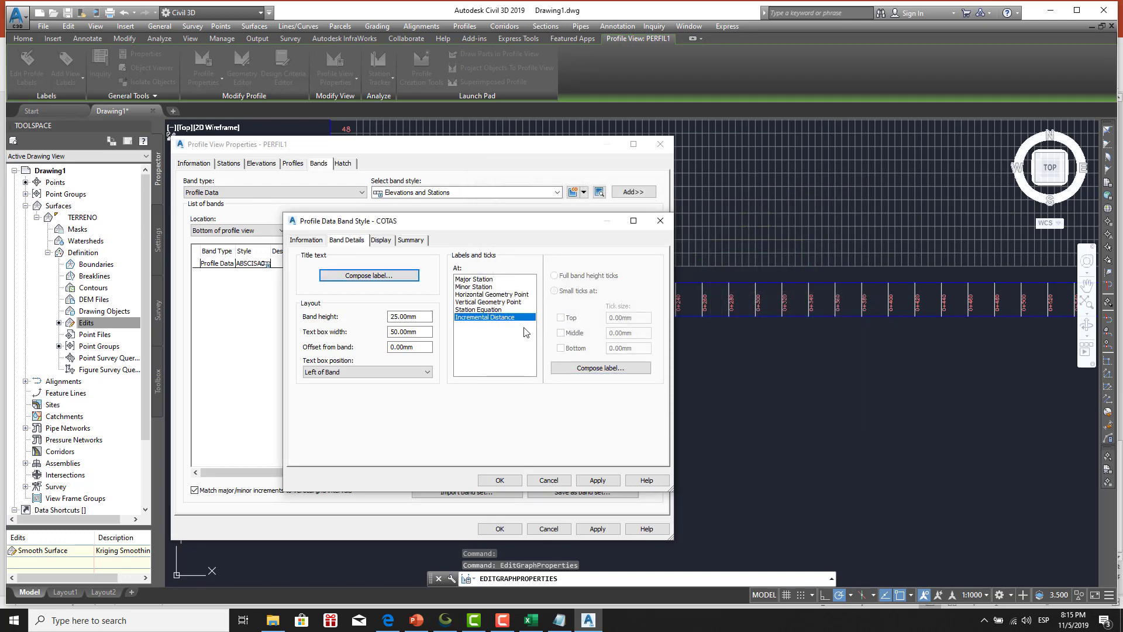
pyautogui.click(596, 369)
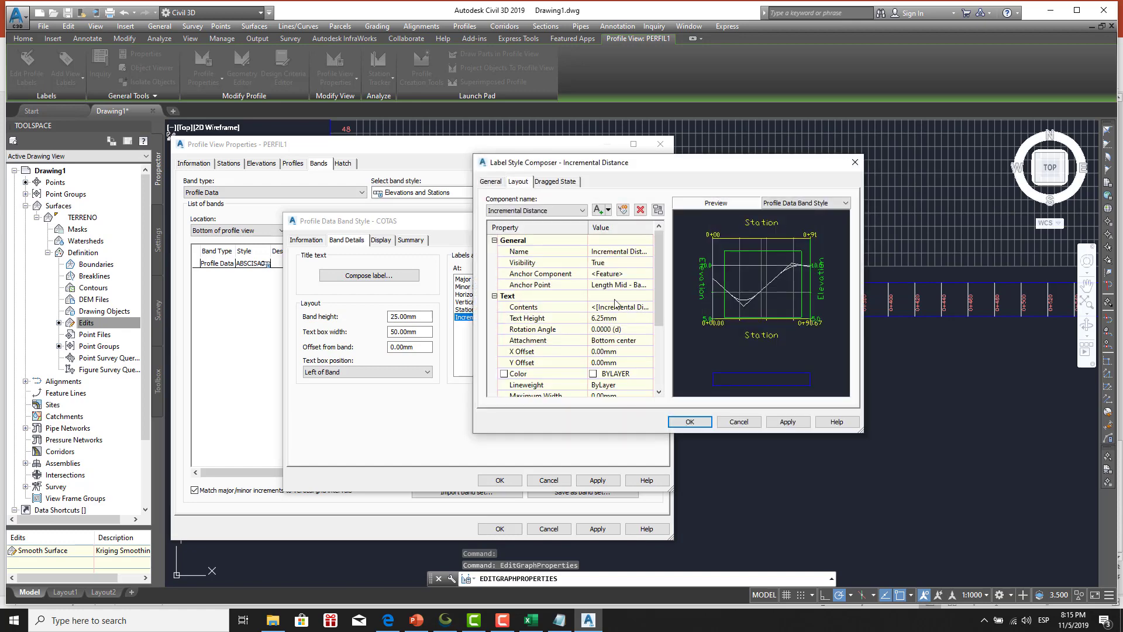
pyautogui.click(640, 209)
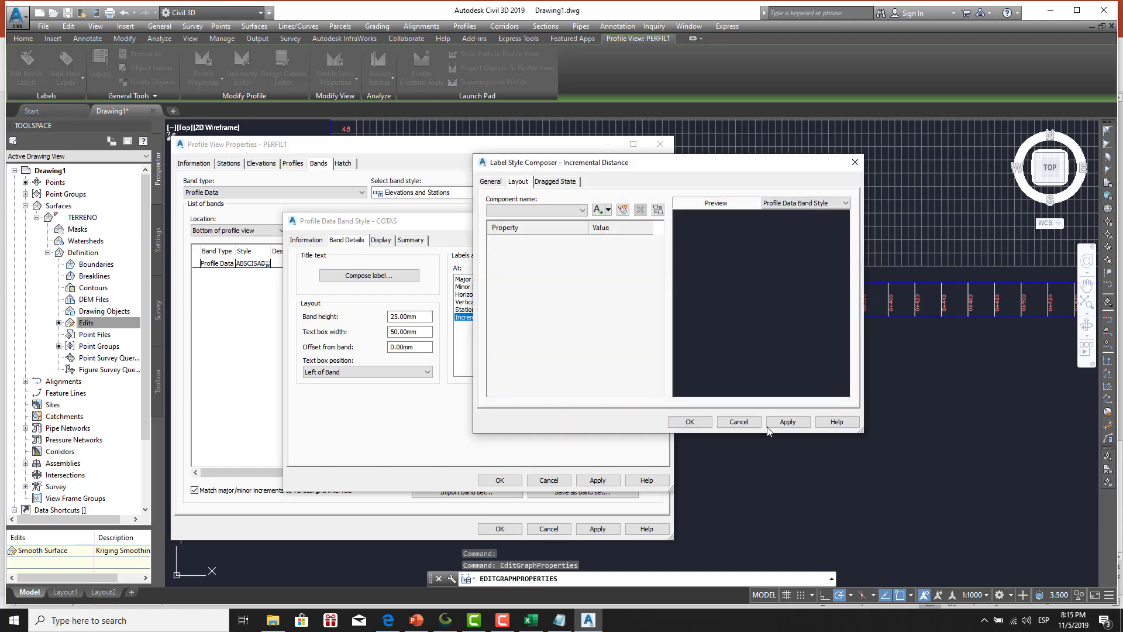
pyautogui.click(690, 420)
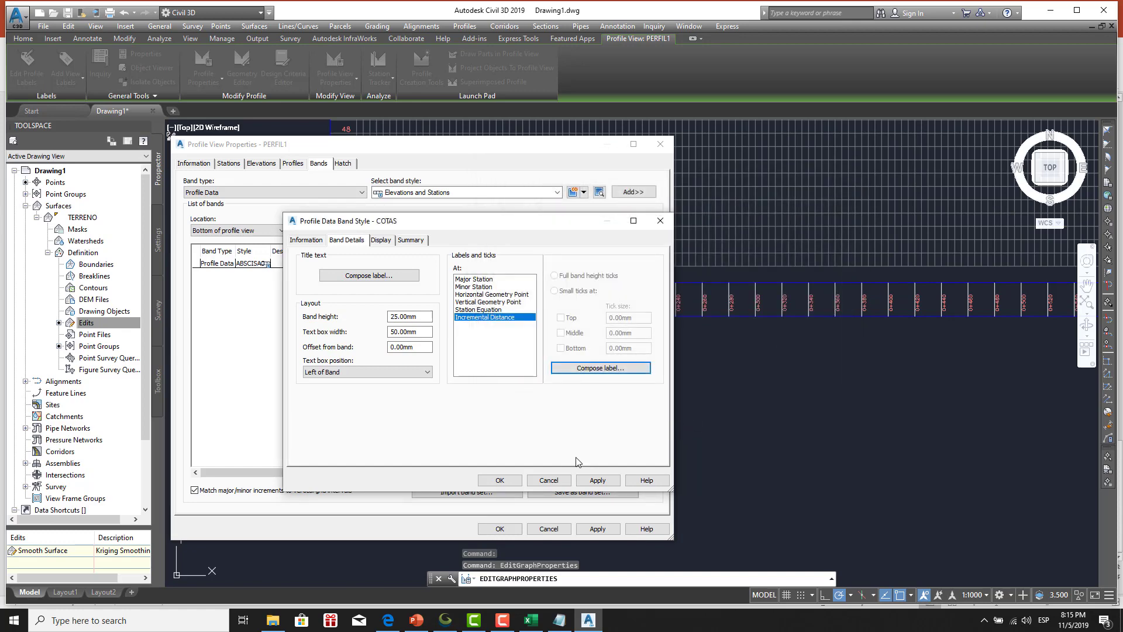
# Save the COTAS band style and add a COTAS band to PERFIL1 with default geometry points.
pyautogui.click(500, 481)
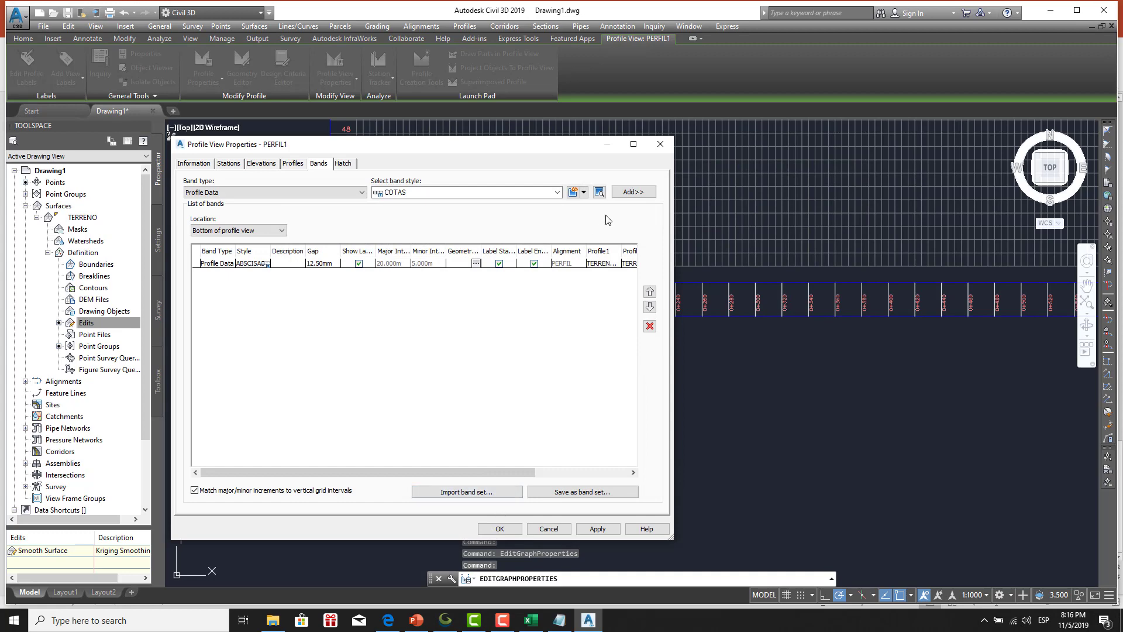
pyautogui.click(640, 193)
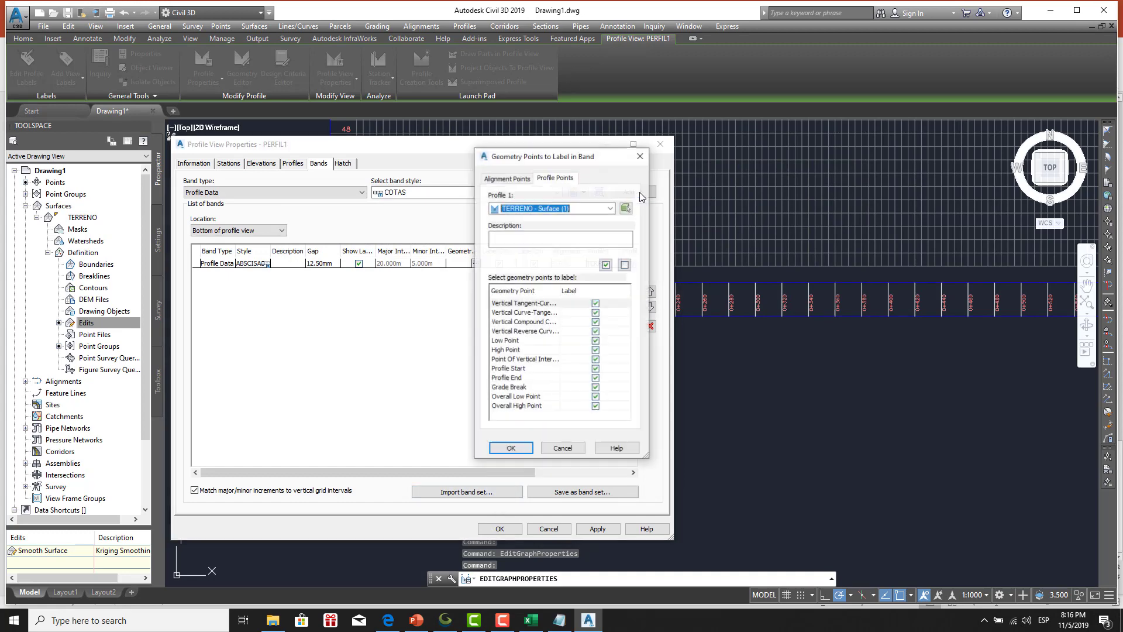
pyautogui.click(523, 448)
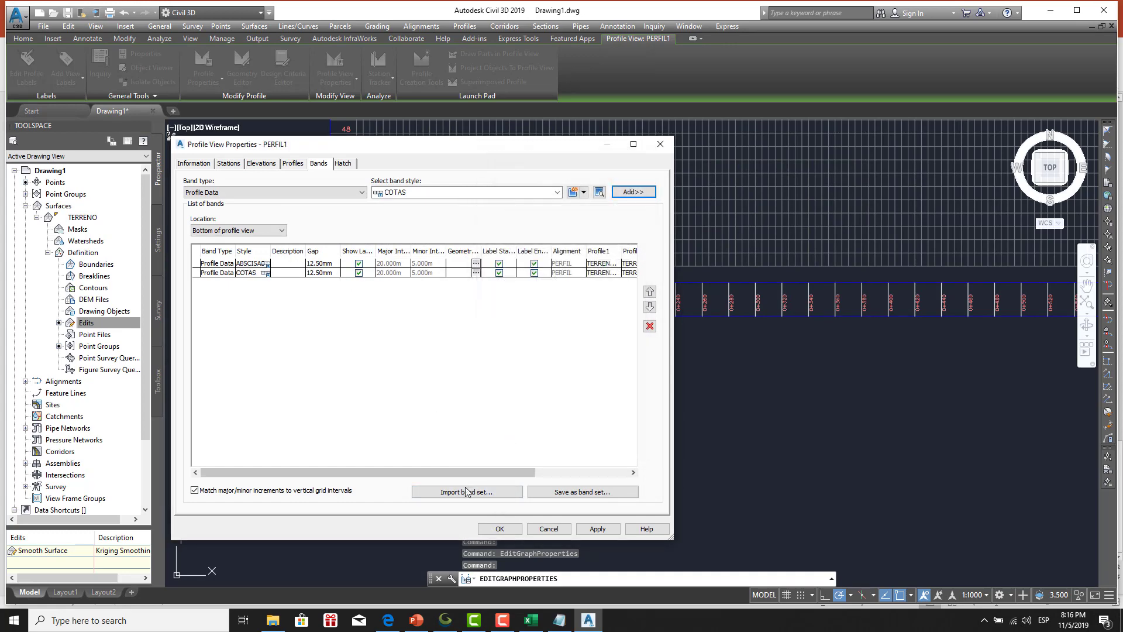
pyautogui.click(499, 528)
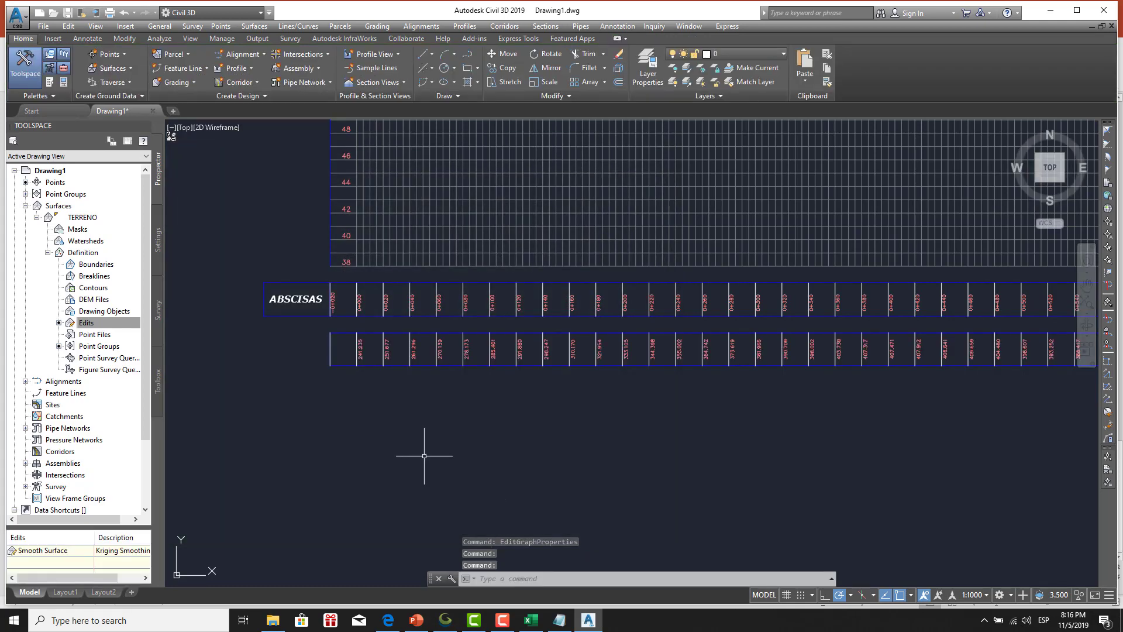
pyautogui.scroll(3, 418, 386)
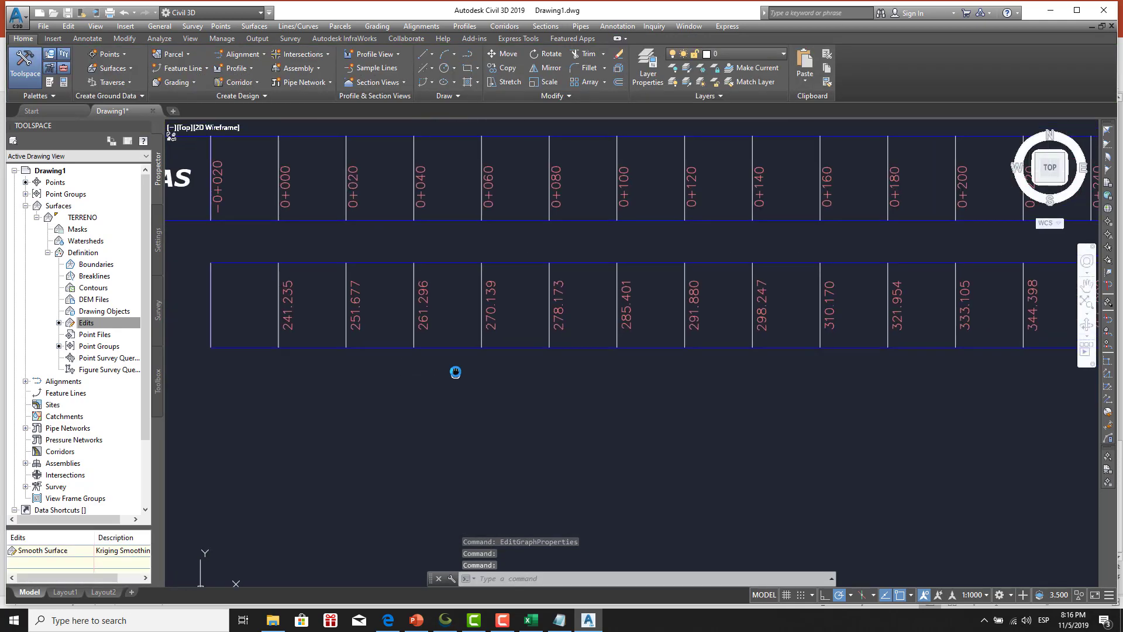
pyautogui.scroll(2, 351, 348)
pyautogui.moveTo(353, 325); pyautogui.dragTo(462, 344, button='middle')
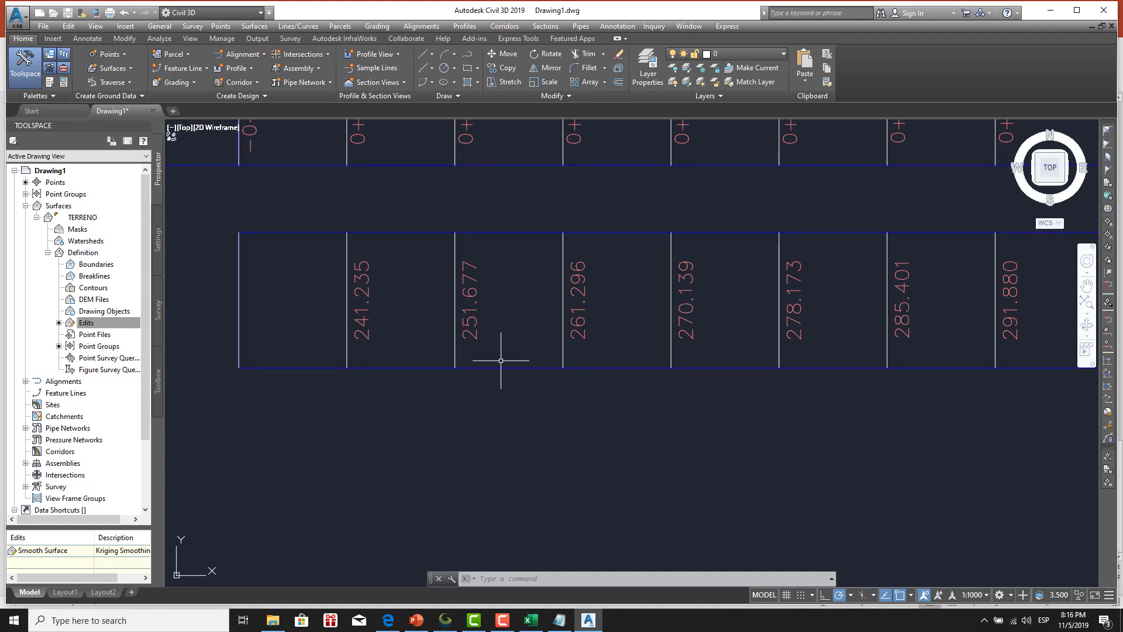
pyautogui.scroll(-2, 464, 321)
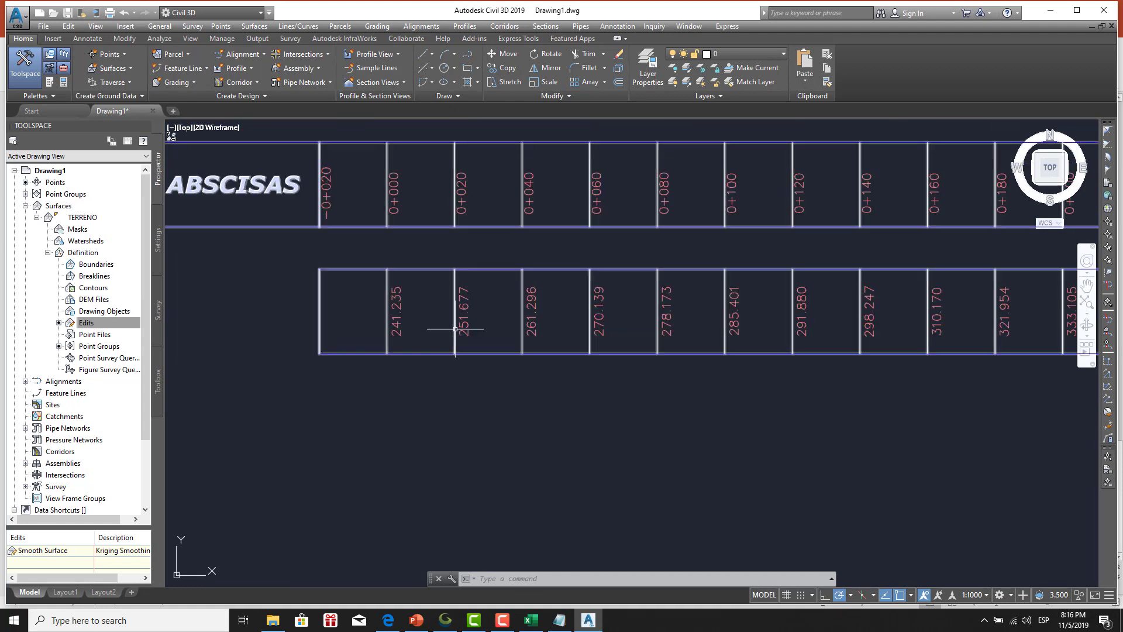
pyautogui.scroll(-2, 452, 321)
pyautogui.scroll(1, 452, 321)
pyautogui.moveTo(451, 321); pyautogui.dragTo(466, 375, button='middle')
pyautogui.scroll(-2, 485, 363)
pyautogui.scroll(-2, 251, 381)
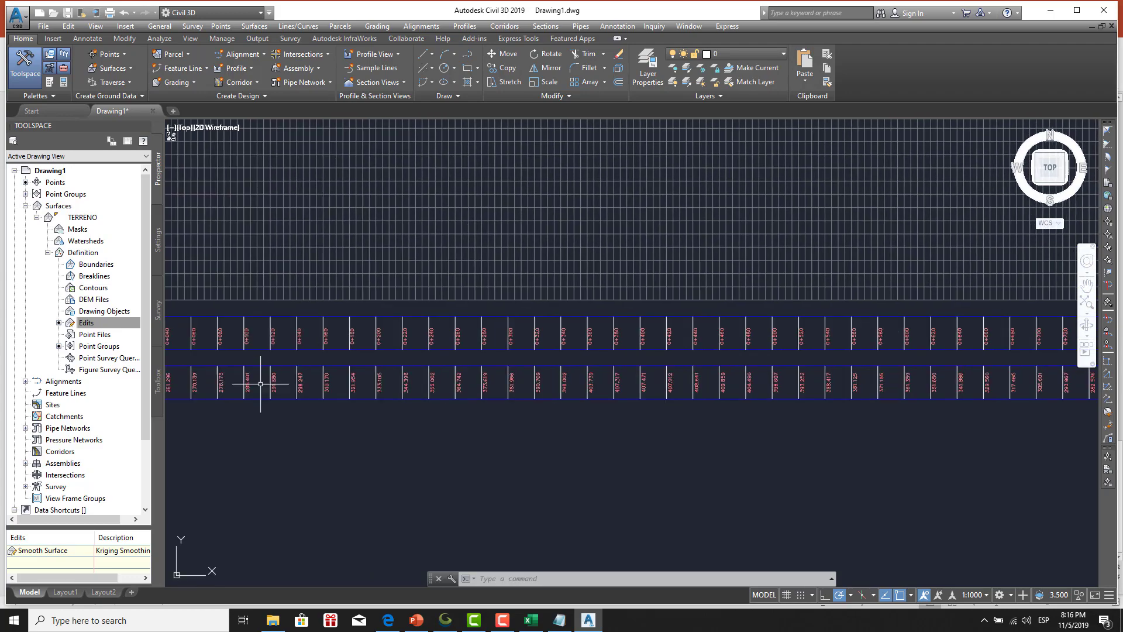
pyautogui.scroll(-2, 477, 340)
pyautogui.scroll(-2, 756, 364)
pyautogui.scroll(2, 396, 375)
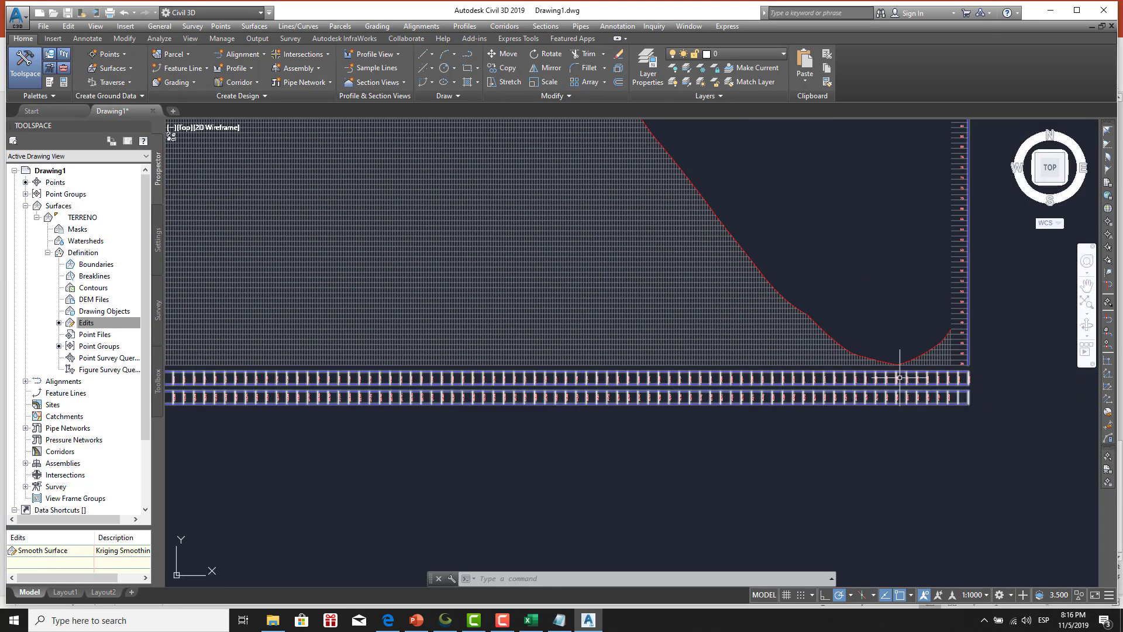
pyautogui.scroll(4, 928, 371)
pyautogui.scroll(2, 907, 378)
pyautogui.scroll(-3, 907, 378)
pyautogui.scroll(-2, 677, 381)
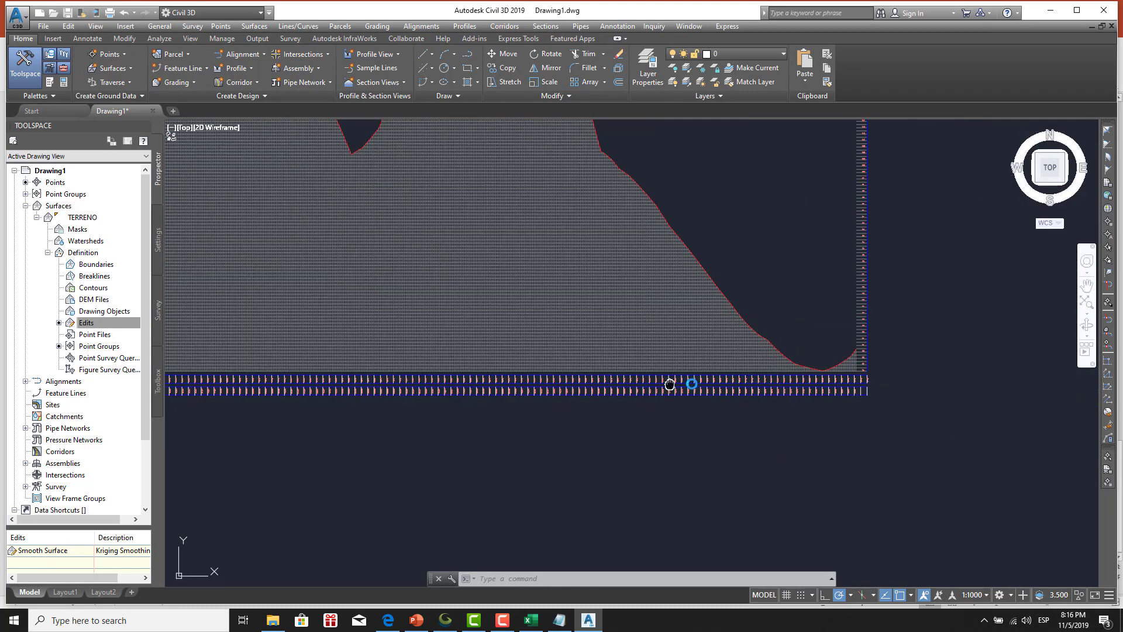
pyautogui.scroll(-2, 494, 383)
pyautogui.scroll(-1, 418, 357)
pyautogui.scroll(5, 417, 357)
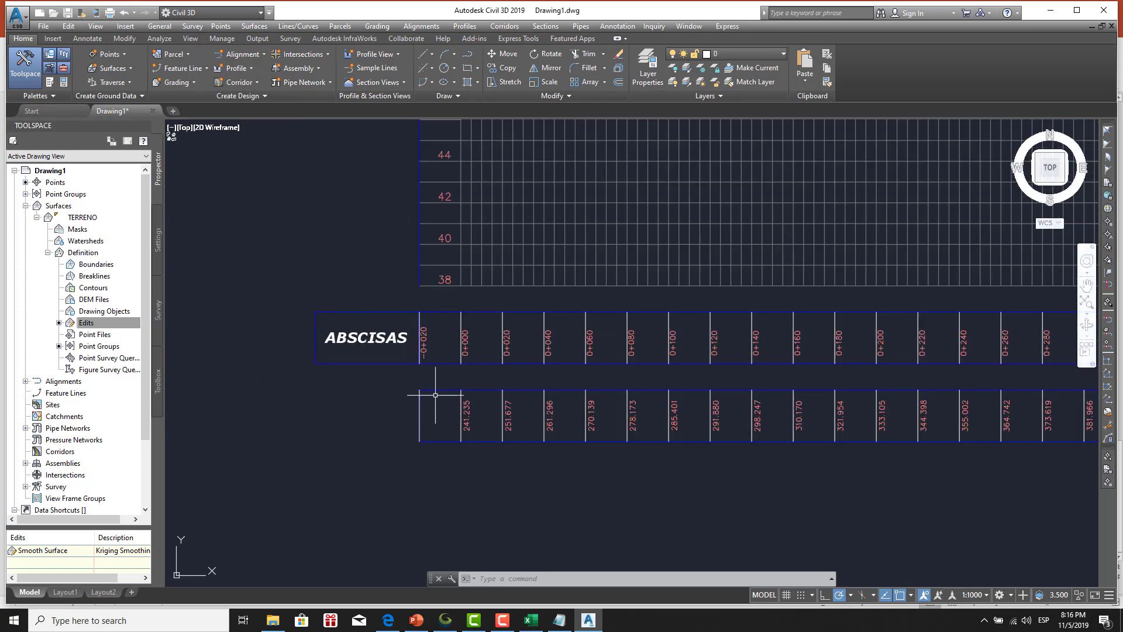
# Turn on the band title box and text in PERFIL1's COTAS band style.
pyautogui.click(439, 390)
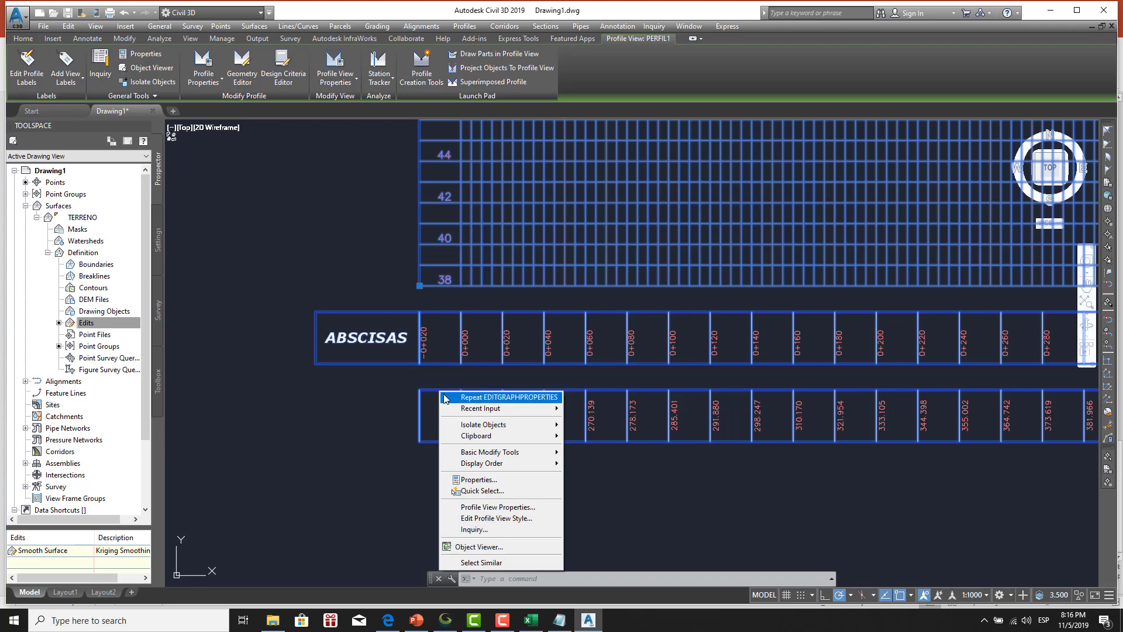
pyautogui.click(496, 508)
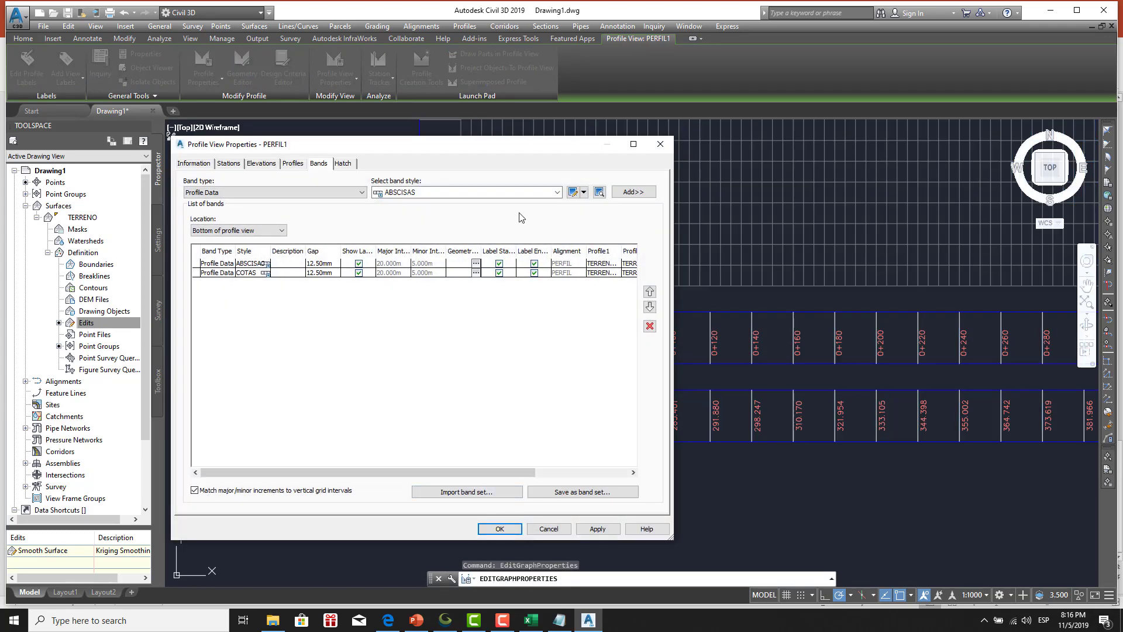
pyautogui.click(557, 192)
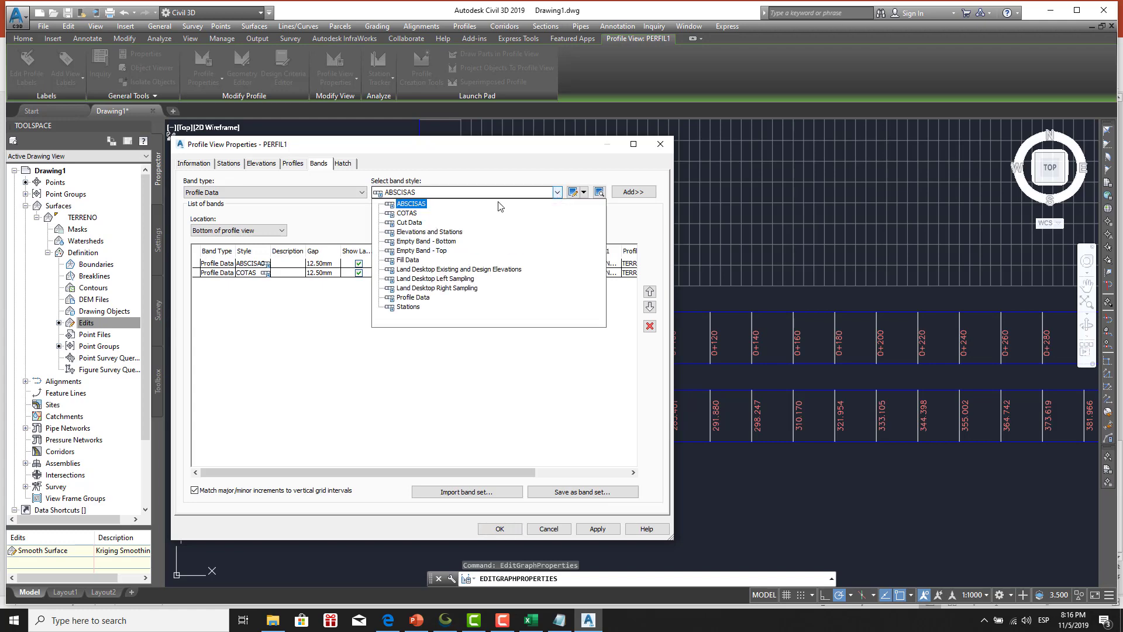
pyautogui.click(396, 214)
pyautogui.click(573, 193)
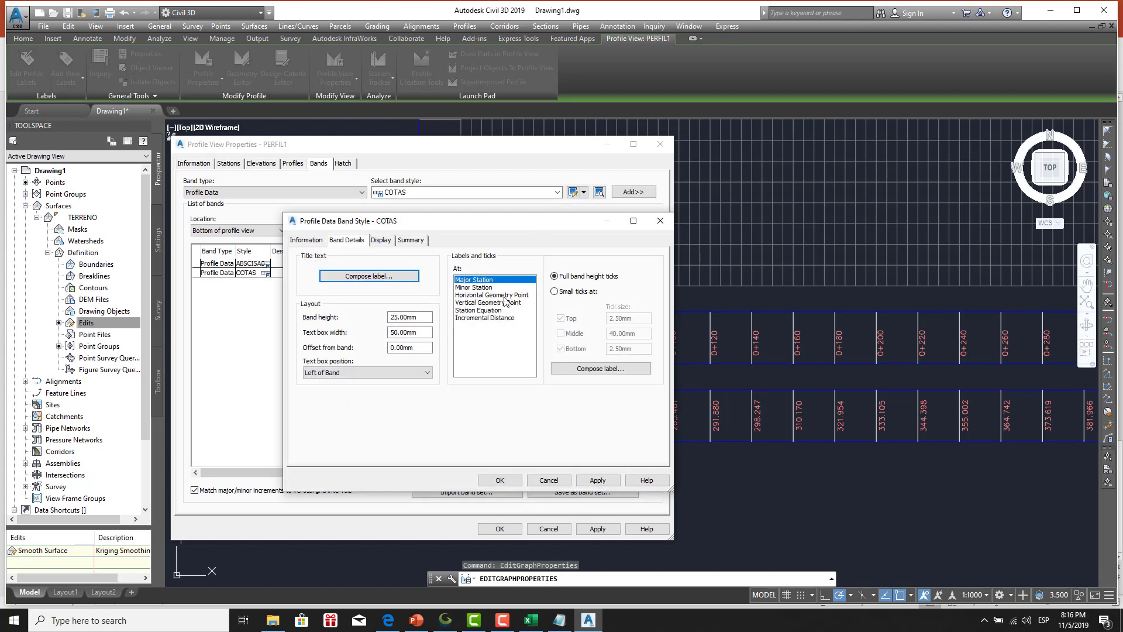
pyautogui.click(388, 241)
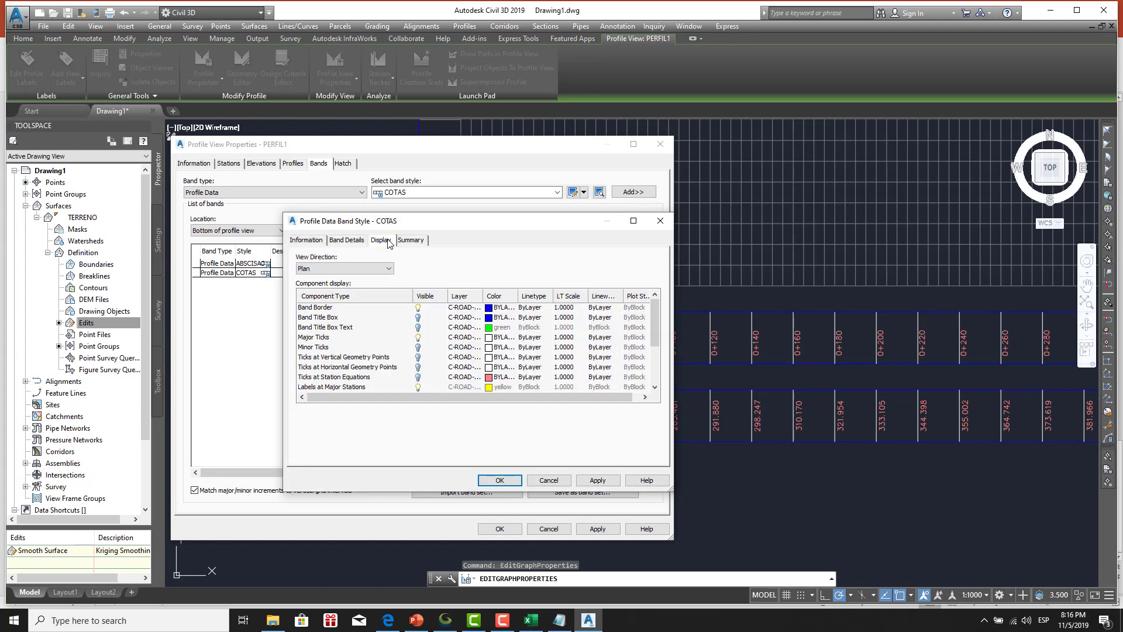
pyautogui.click(417, 317)
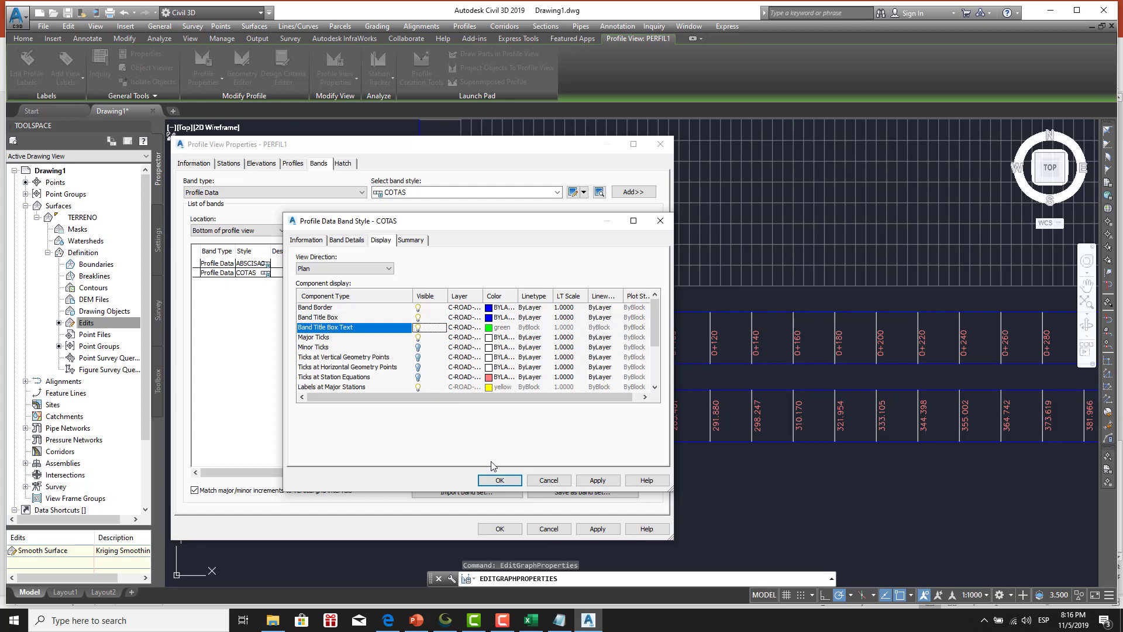
pyautogui.click(499, 480)
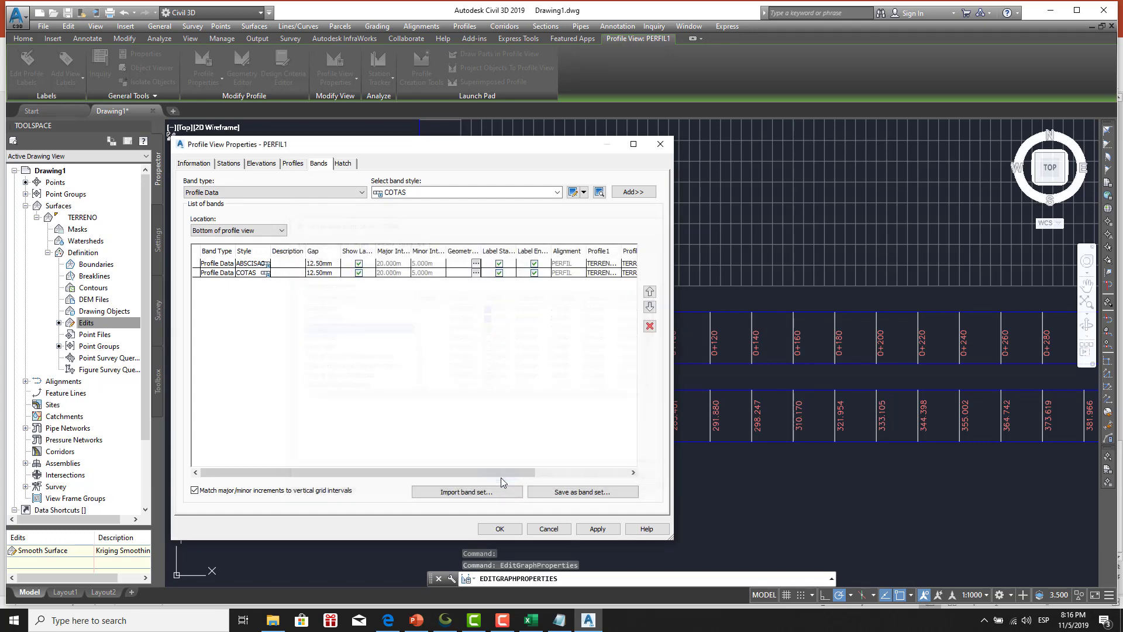
pyautogui.click(500, 529)
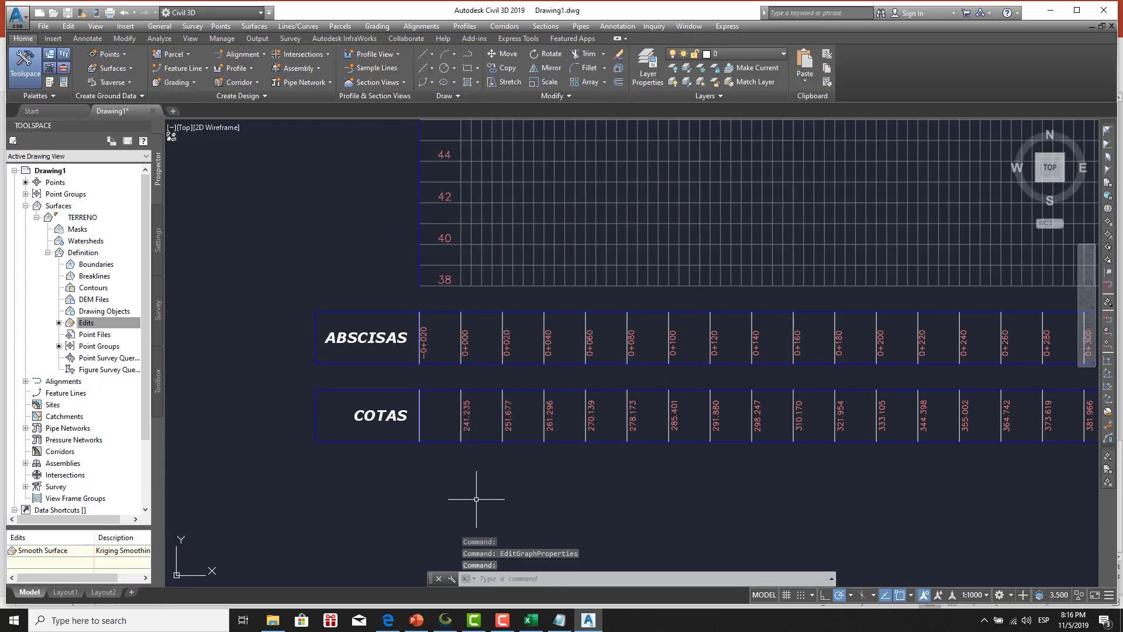
# Bring the whole PERFIL1 profile view into frame, select it, and show its context menu.
pyautogui.scroll(-1, 477, 499)
pyautogui.scroll(-1, 370, 451)
pyautogui.scroll(-2, 362, 436)
pyautogui.scroll(-3, 419, 432)
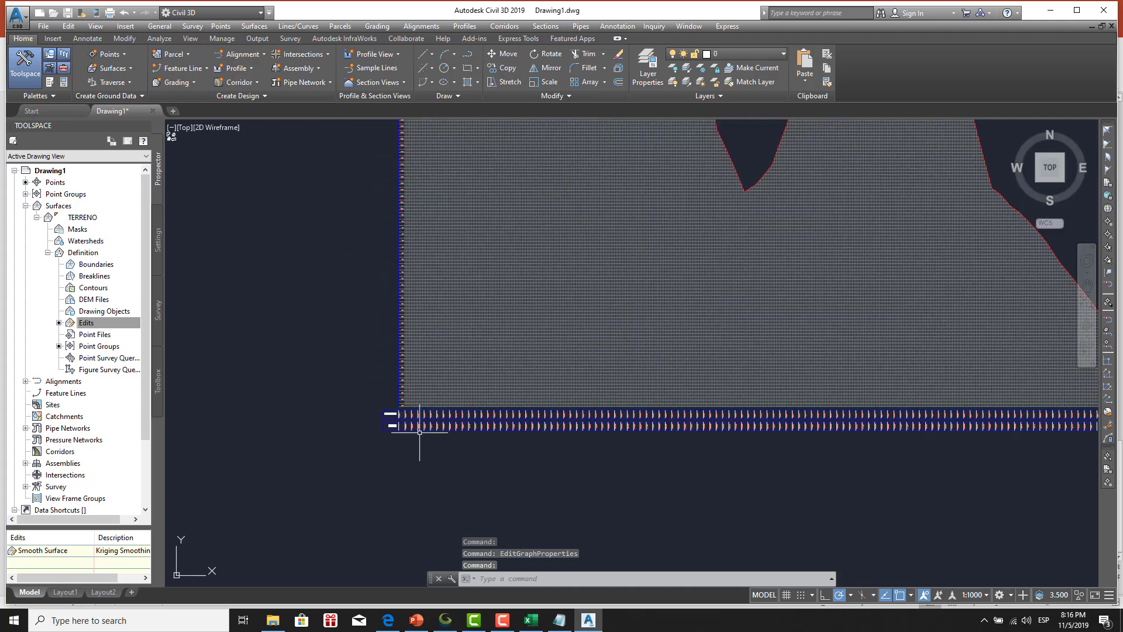
pyautogui.scroll(-2, 419, 432)
pyautogui.scroll(-1, 377, 446)
pyautogui.scroll(-1, 389, 452)
pyautogui.moveTo(389, 452); pyautogui.dragTo(404, 479, button='middle')
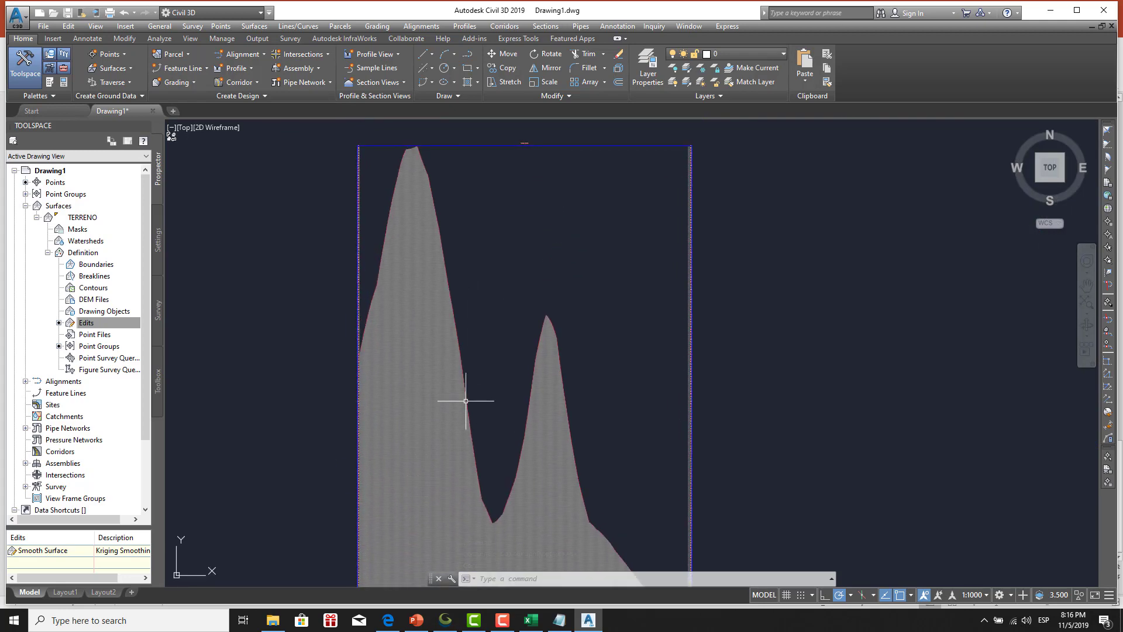
pyautogui.moveTo(466, 401); pyautogui.dragTo(461, 341, button='middle')
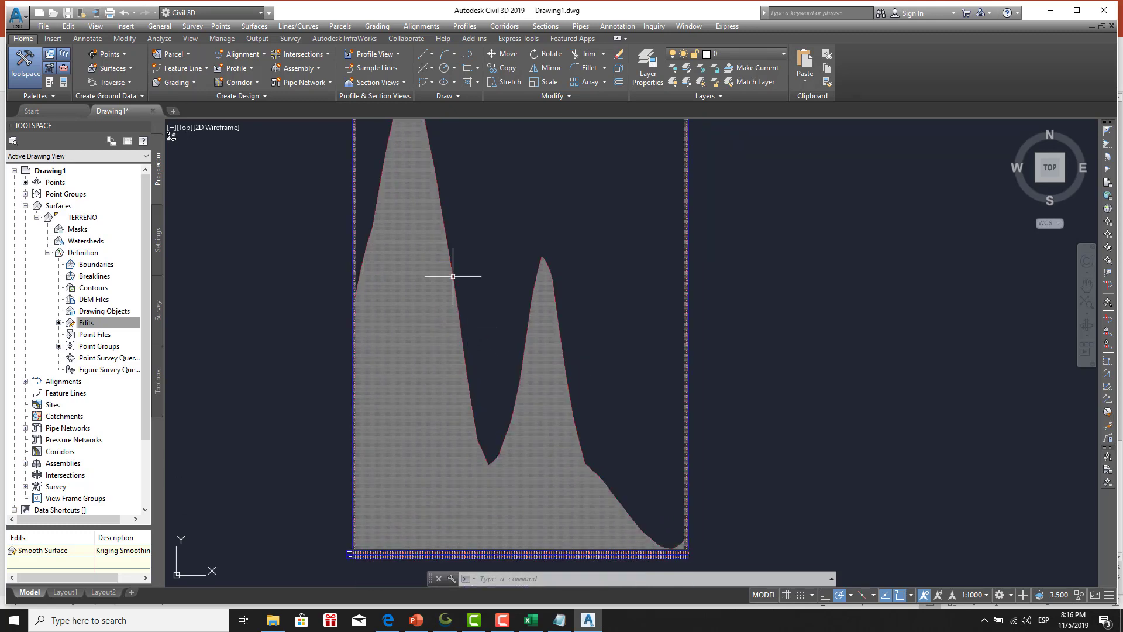
pyautogui.click(453, 312)
pyautogui.rightClick(447, 316)
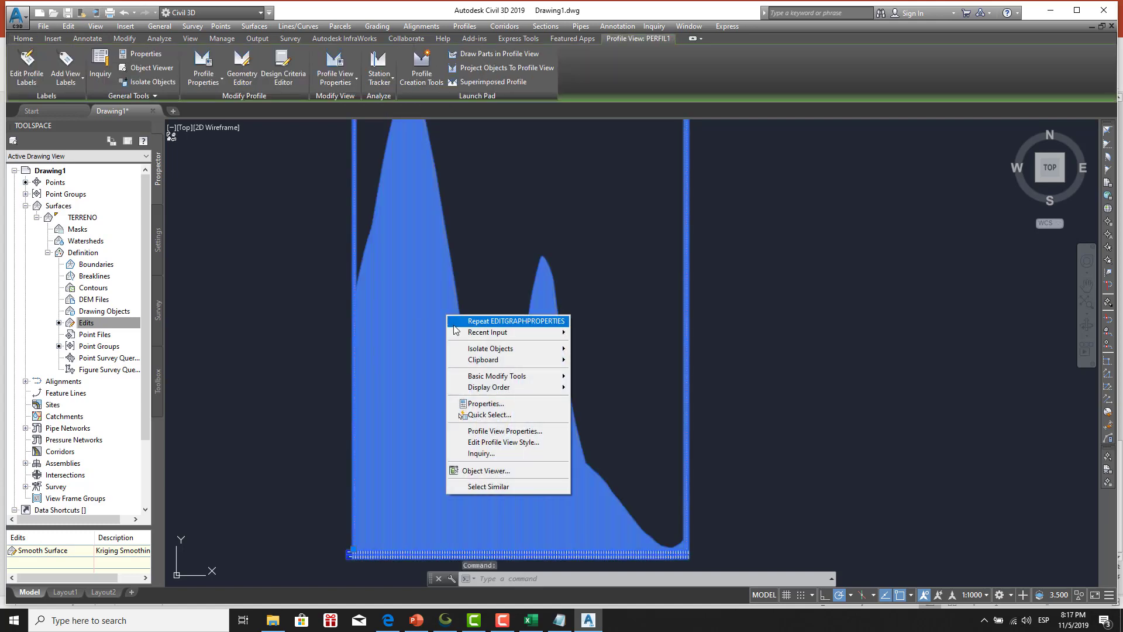
# Set the profile view style's custom vertical scale to 1:200.
pyautogui.click(517, 443)
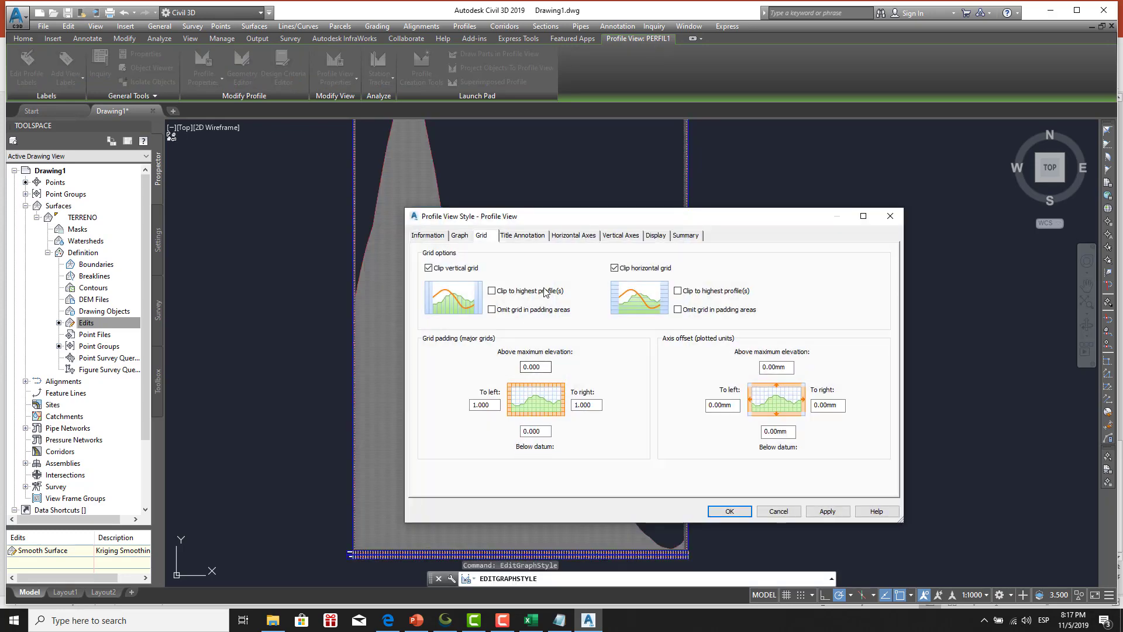
pyautogui.click(616, 236)
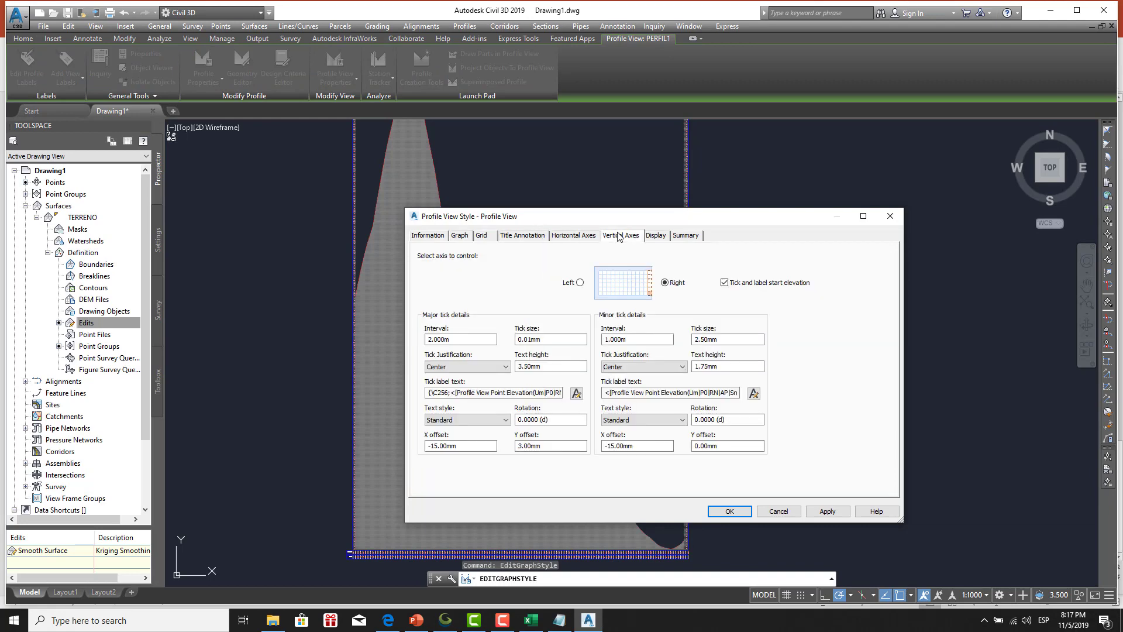
pyautogui.click(650, 237)
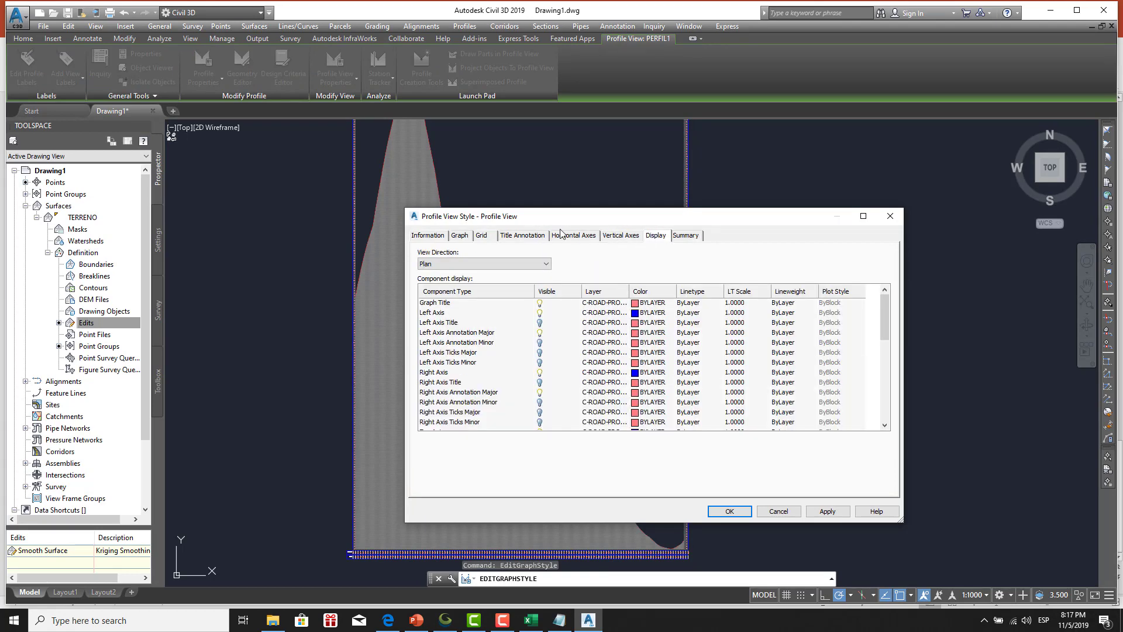
pyautogui.click(533, 236)
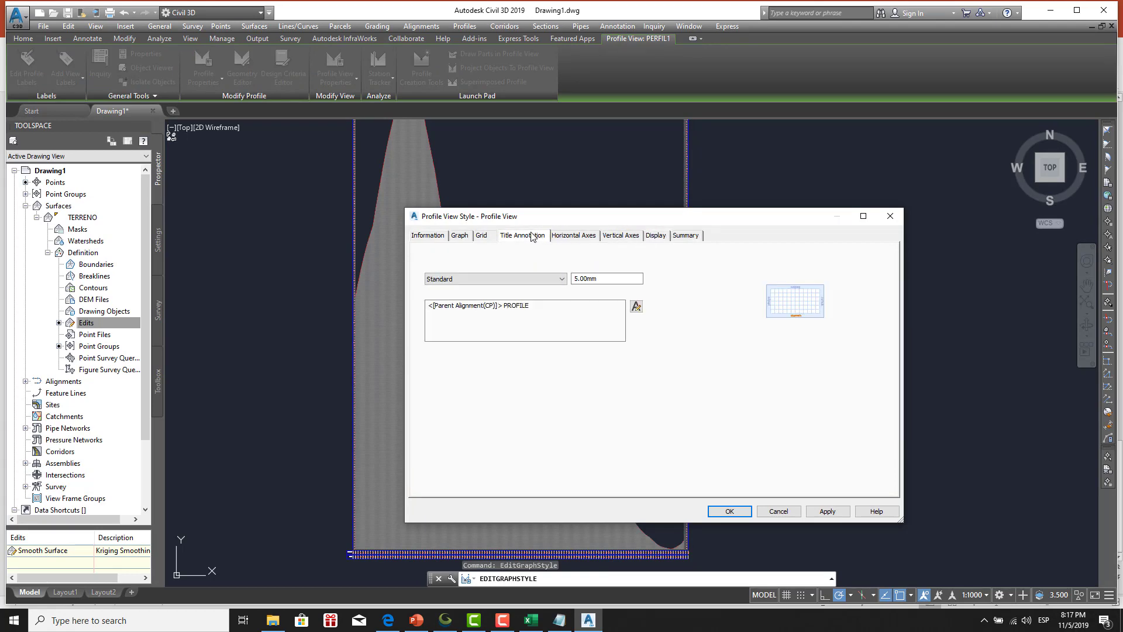
pyautogui.click(433, 237)
pyautogui.click(462, 236)
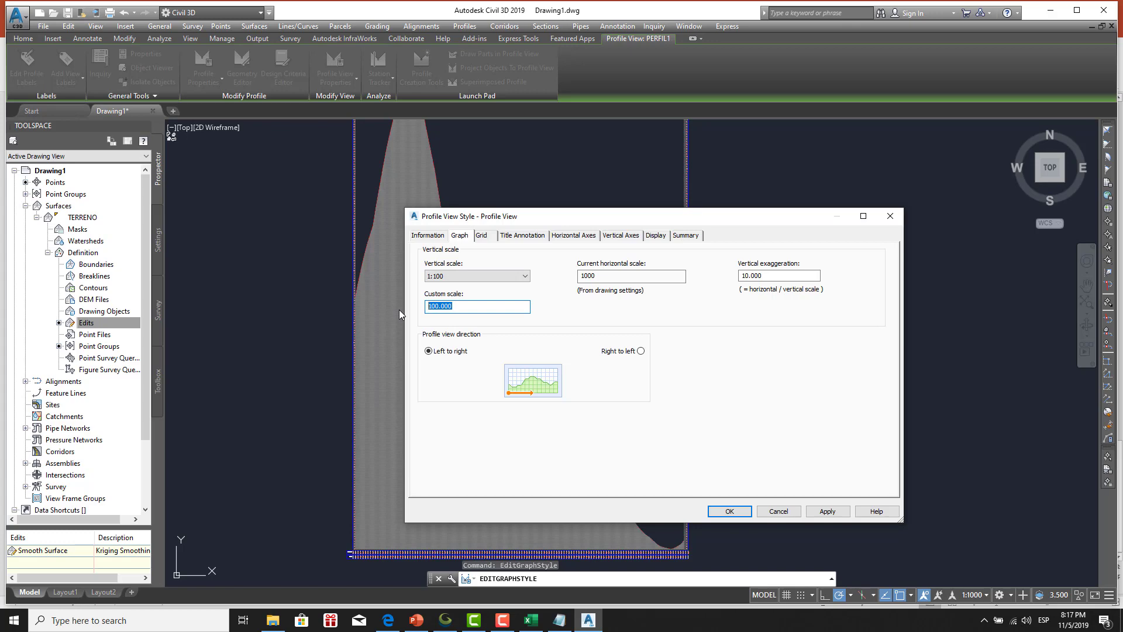
pyautogui.write('200')
pyautogui.click(728, 511)
pyautogui.scroll(-2, 584, 372)
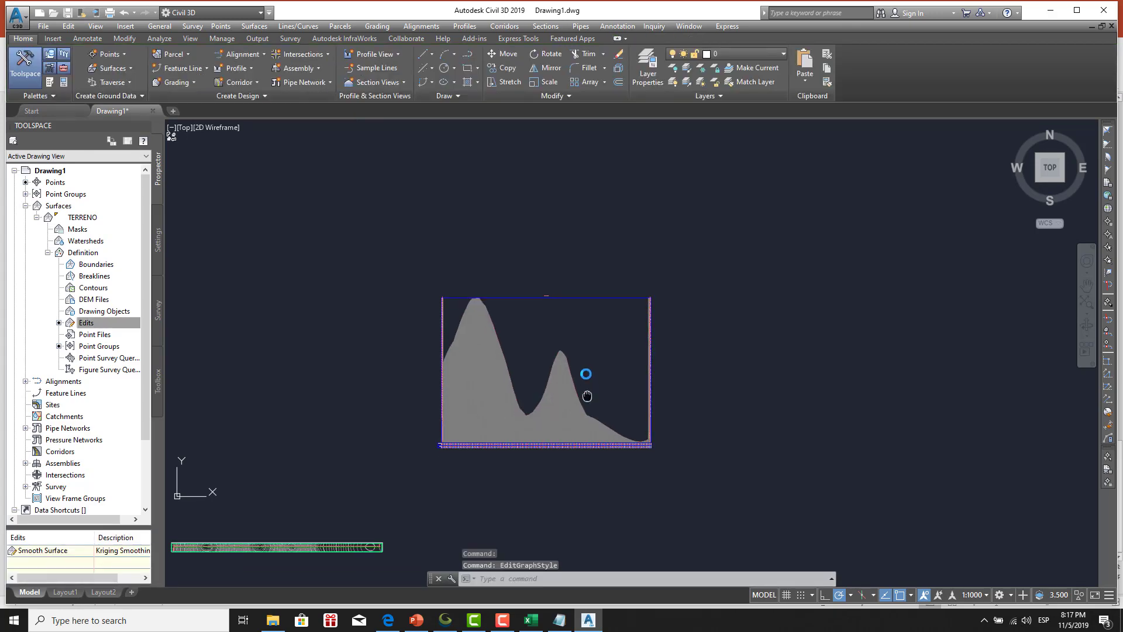
pyautogui.scroll(3, 491, 410)
pyautogui.scroll(5, 501, 414)
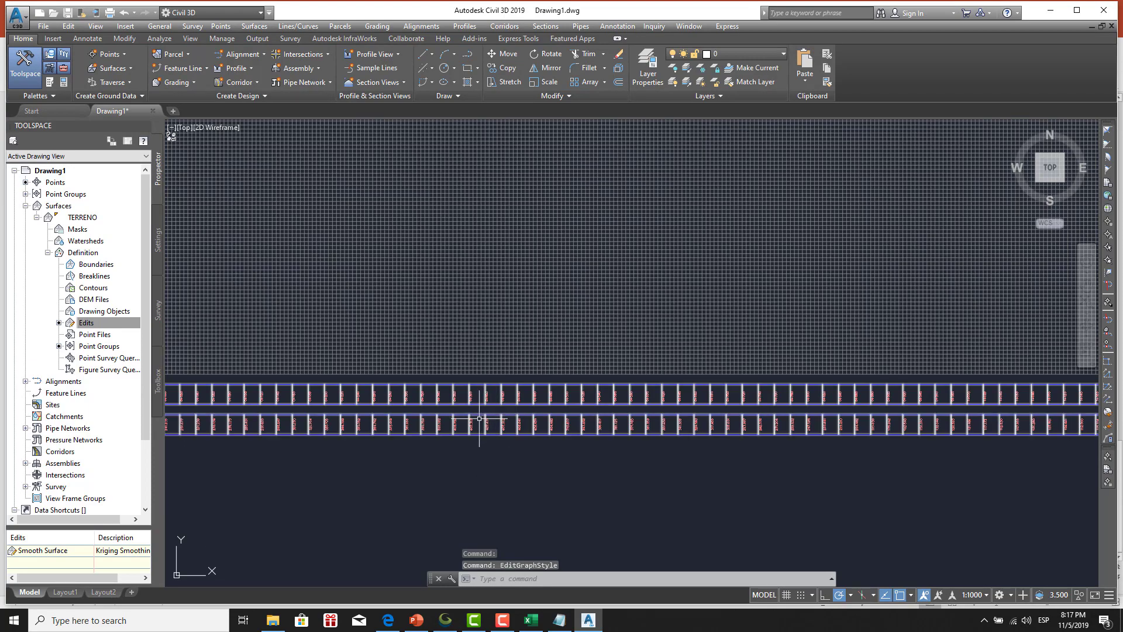
pyautogui.scroll(5, 445, 404)
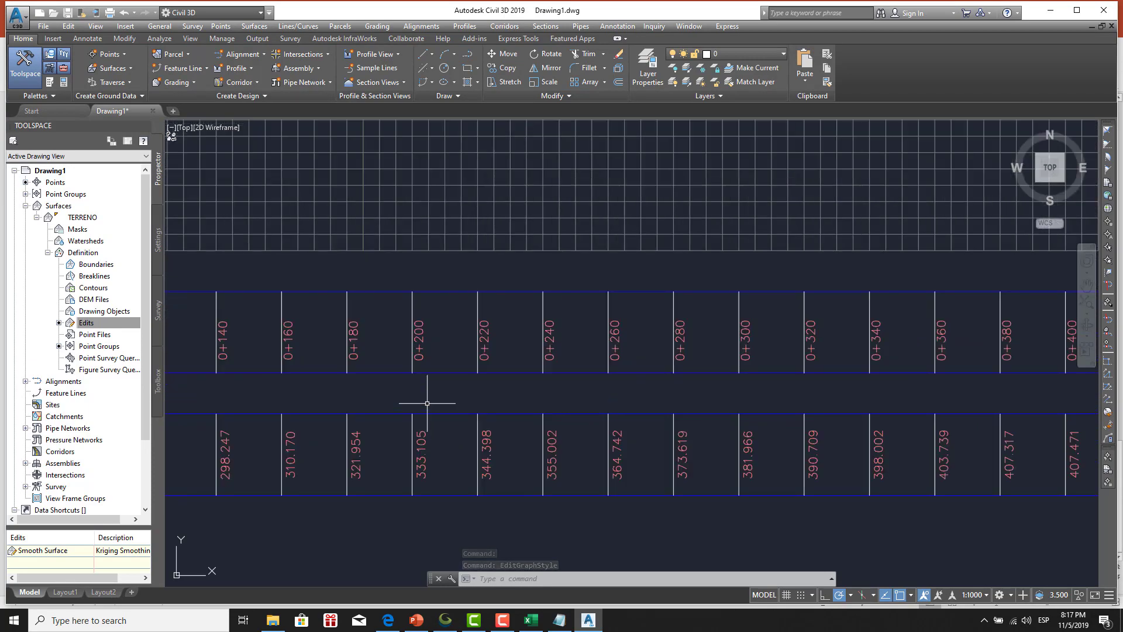
pyautogui.moveTo(561, 405)
pyautogui.mouseDown(button='middle')
pyautogui.moveTo(585, 418)
pyautogui.moveTo(560, 431)
pyautogui.mouseUp(button='middle')
pyautogui.scroll(-3, 585, 418)
pyautogui.scroll(-2, 502, 392)
pyautogui.scroll(-1, 647, 409)
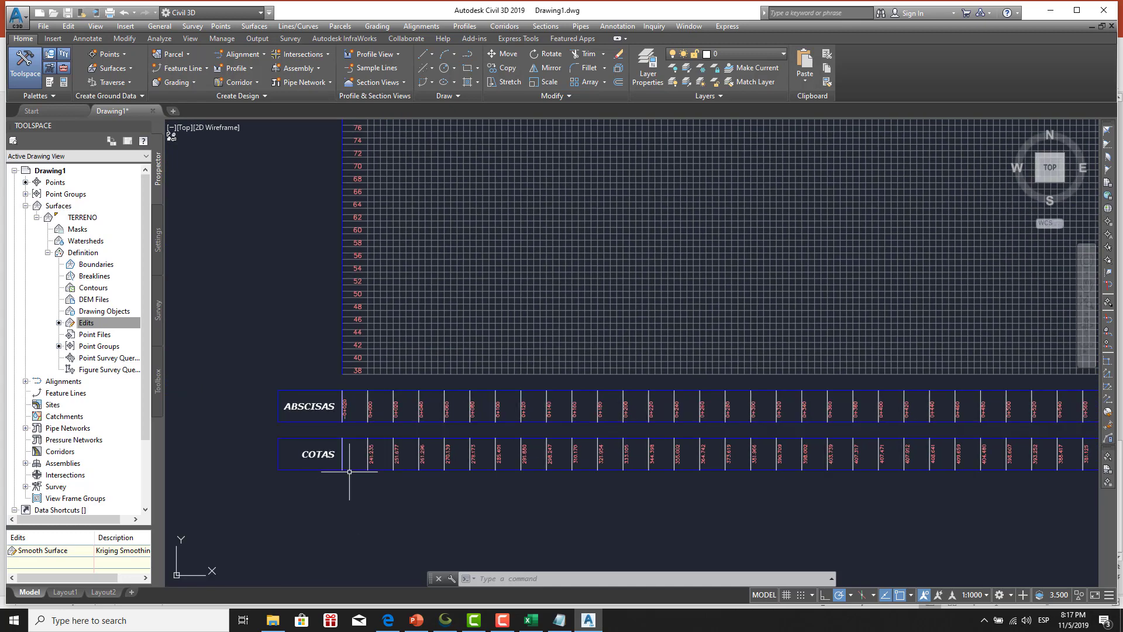
pyautogui.moveTo(366, 440); pyautogui.dragTo(340, 464, button='middle')
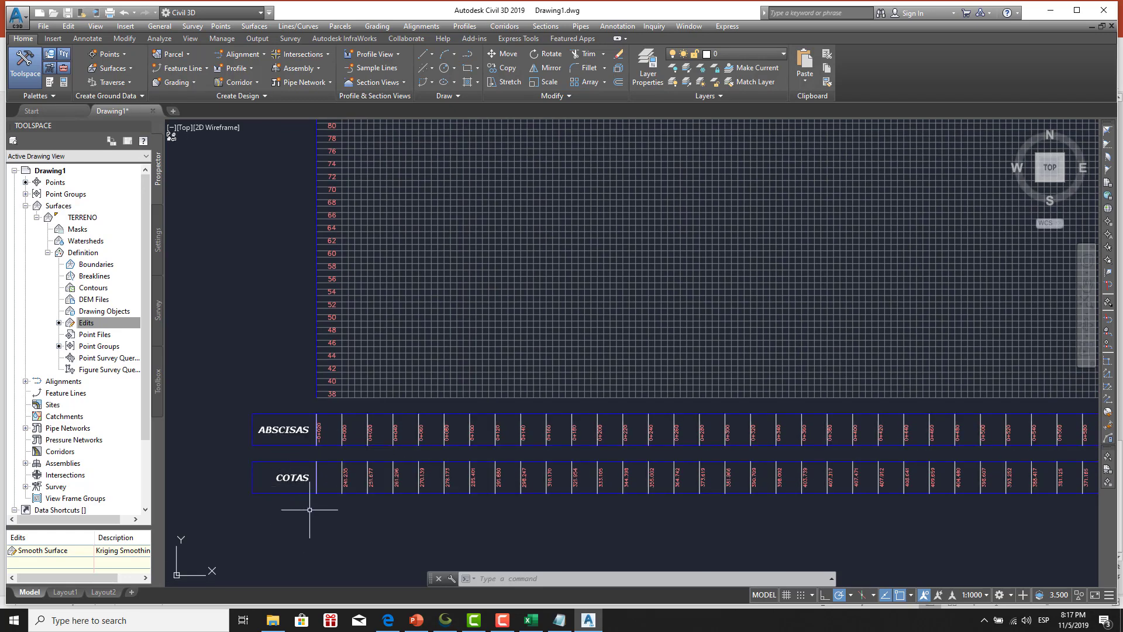
pyautogui.scroll(-3, 310, 510)
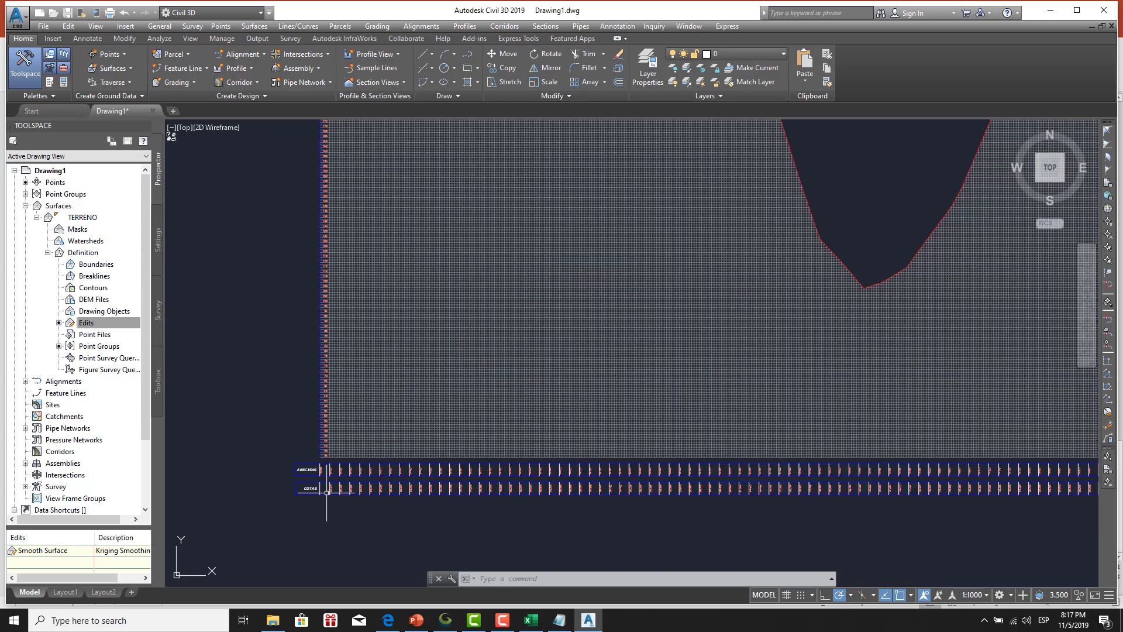
pyautogui.scroll(-2, 322, 474)
pyautogui.scroll(-1, 329, 457)
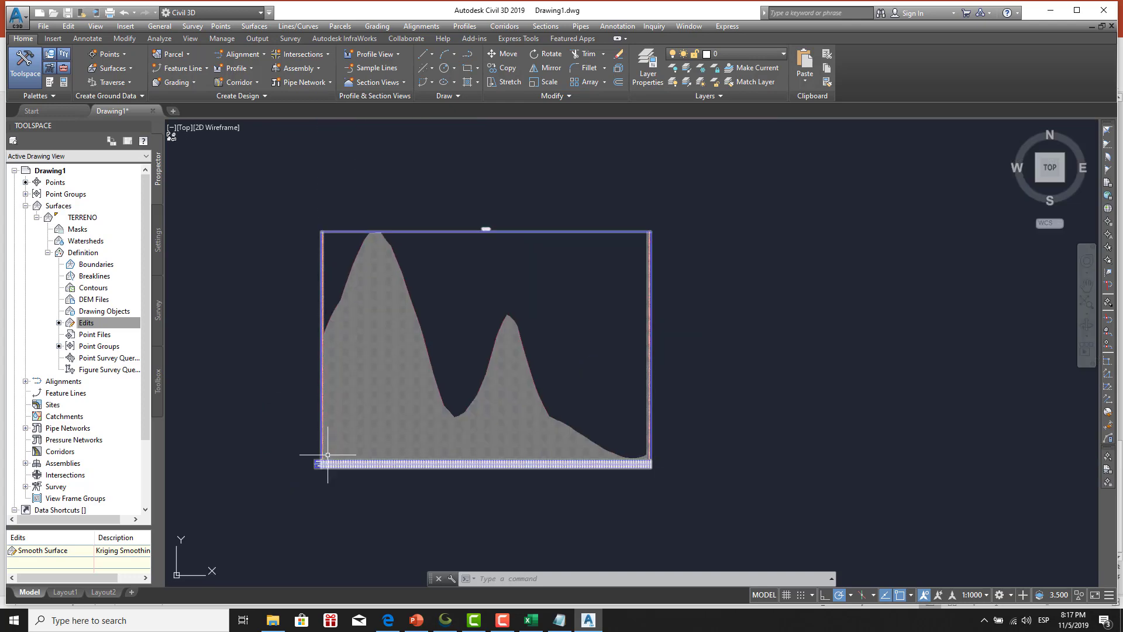